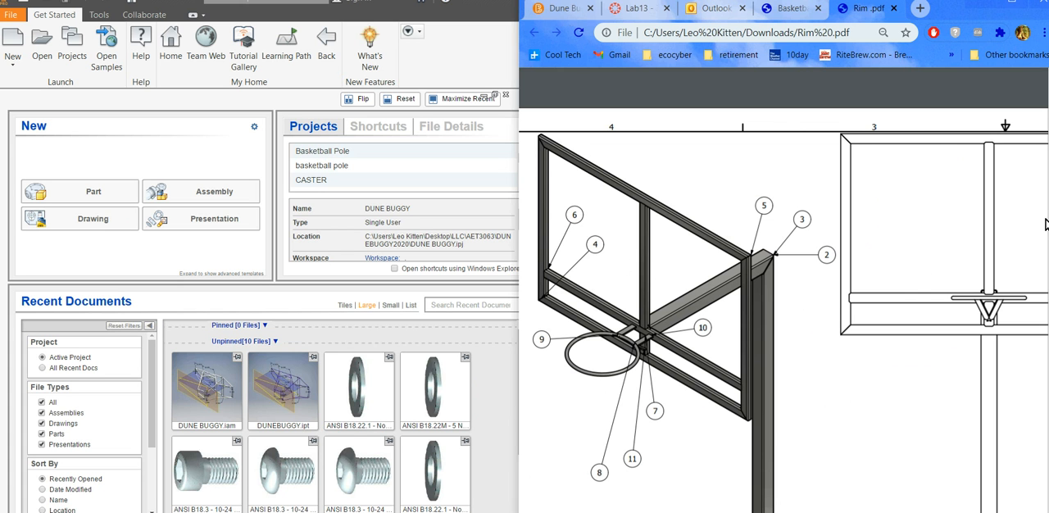
Examine the Rim drawing's views and parts list, and the dimensions in the Basketball pull sketch PDF.
scroll(762, 328, down, 5)
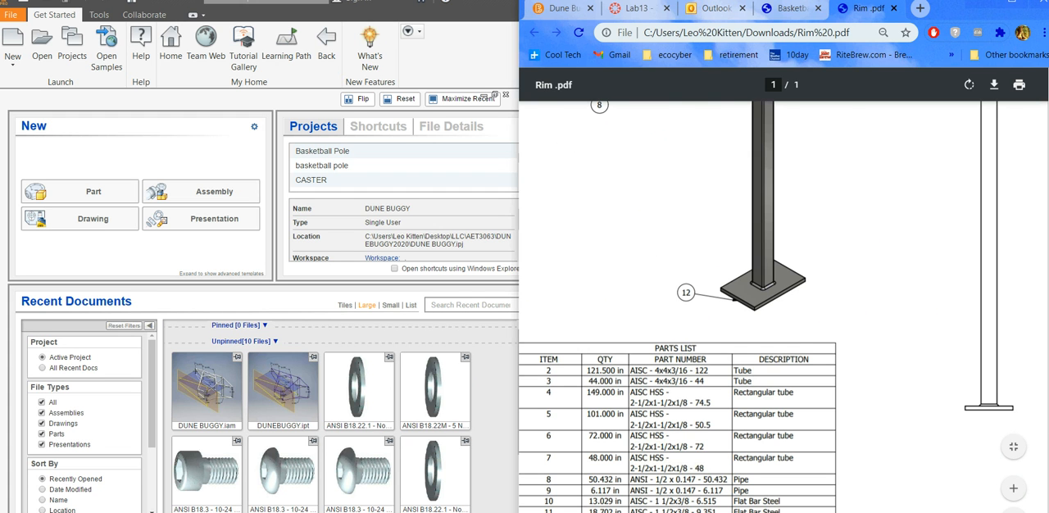
scroll(783, 304, up, 10)
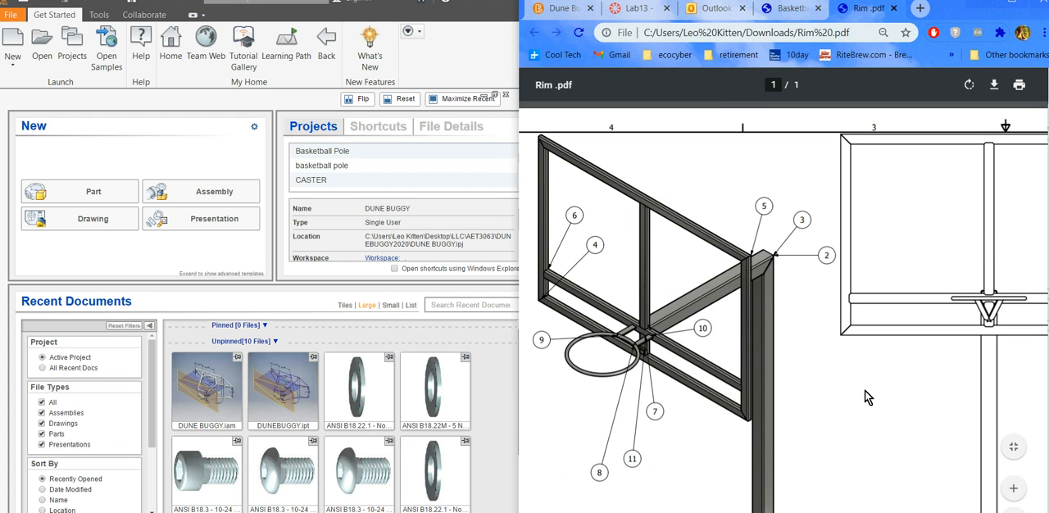
scroll(784, 315, right, 3)
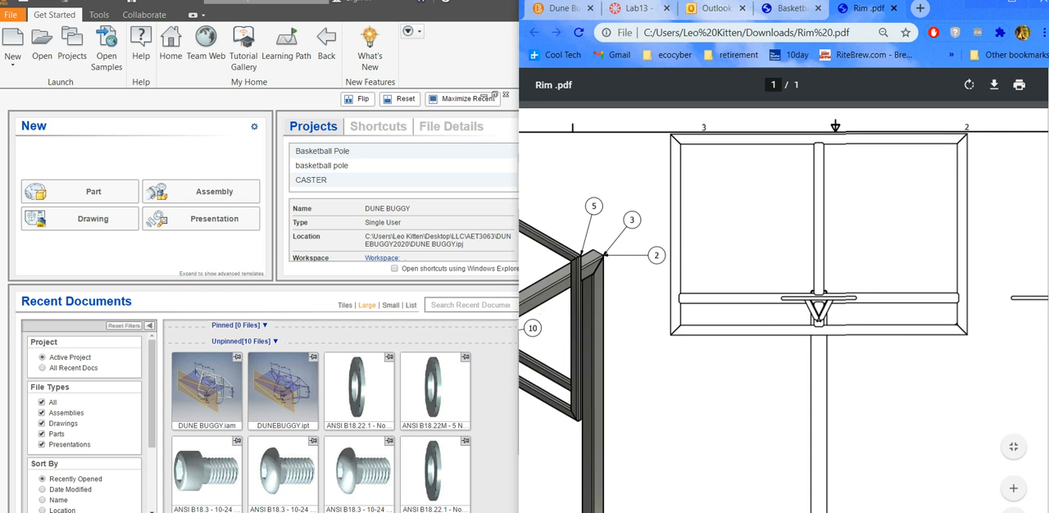
click(788, 9)
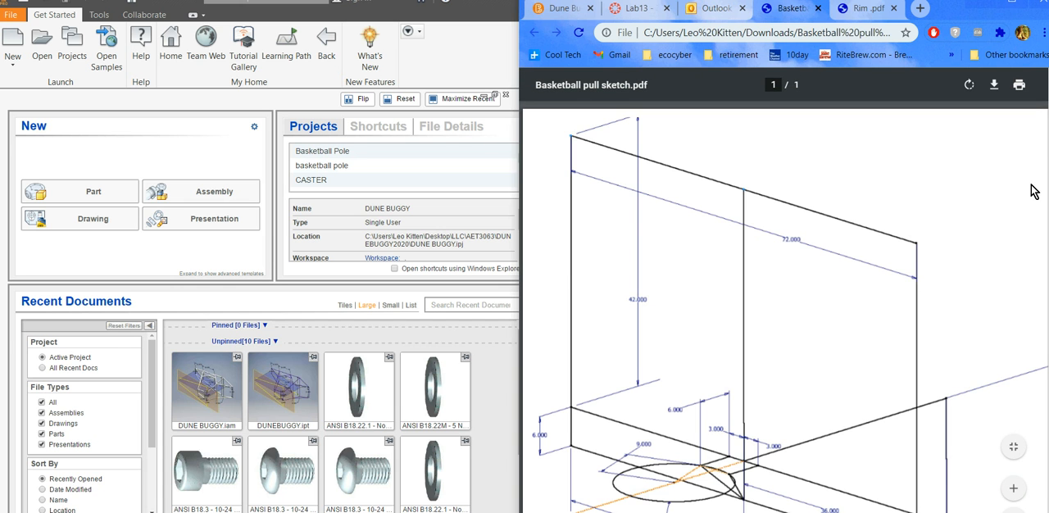
scroll(783, 308, down, 4)
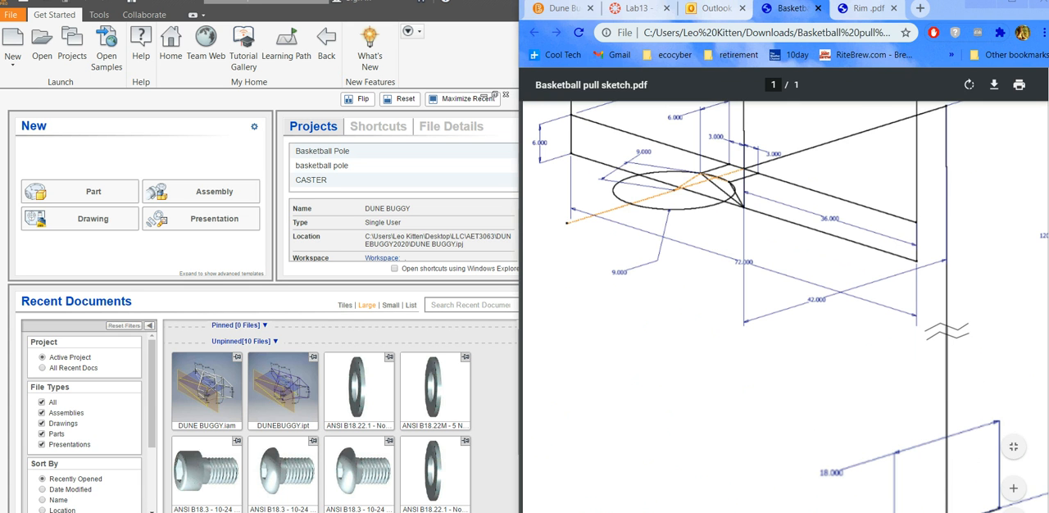
drag(925, 21, 803, 9)
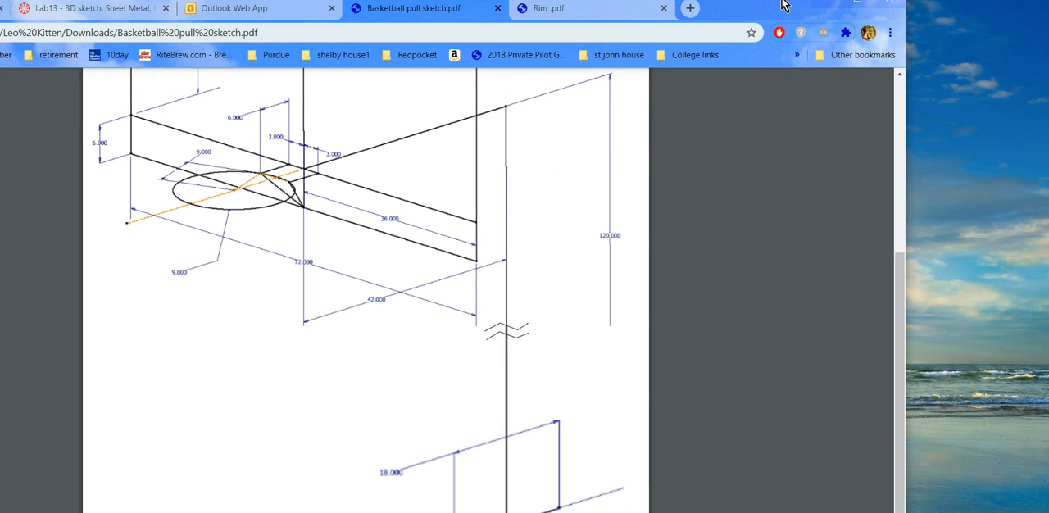
drag(783, 6, 1047, 163)
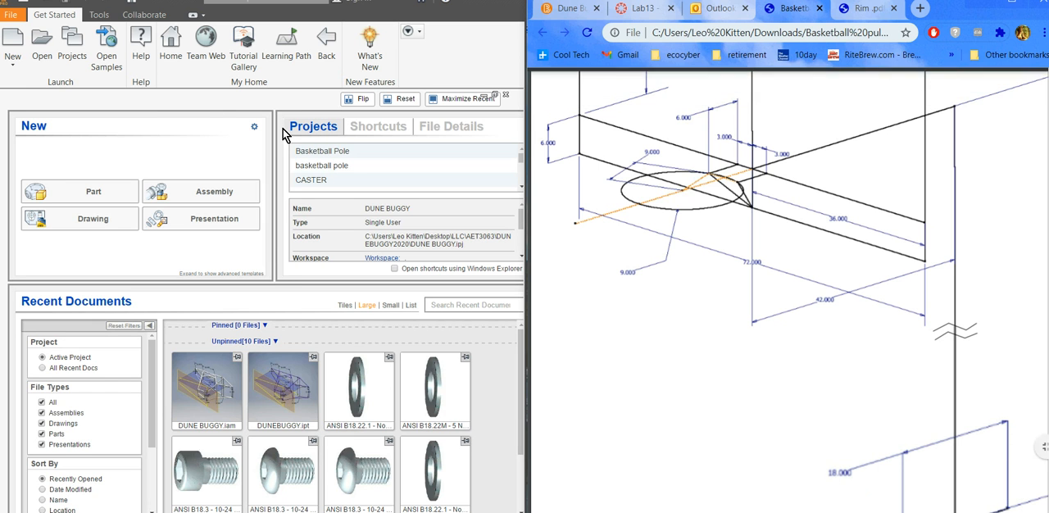
Start a new single-user Inventor project named BASKETBALL POLE.
click(12, 65)
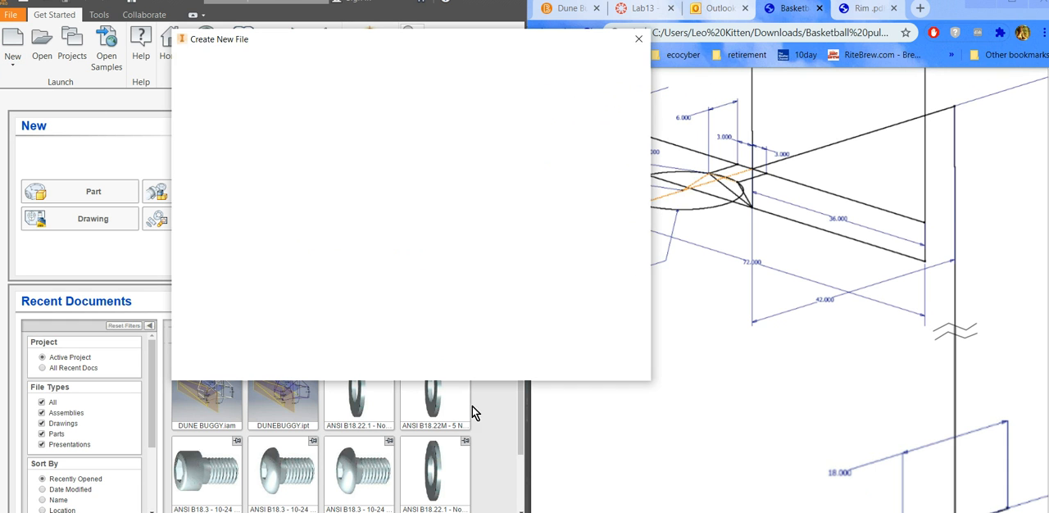
click(500, 370)
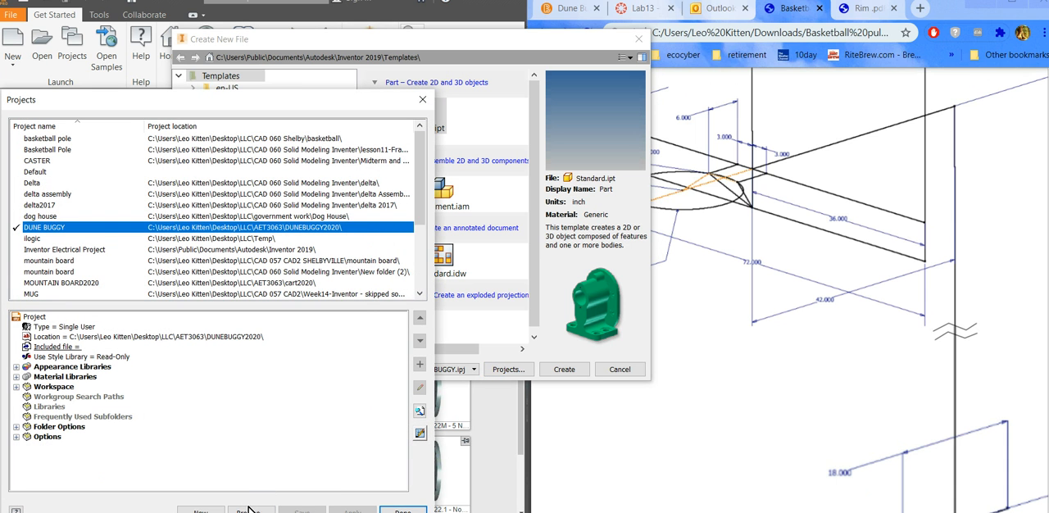
click(200, 510)
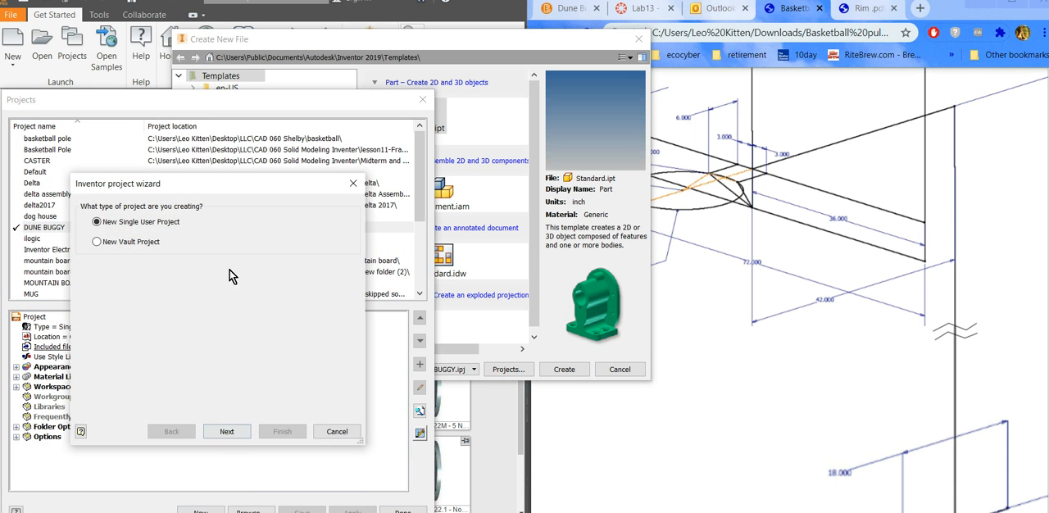
click(230, 432)
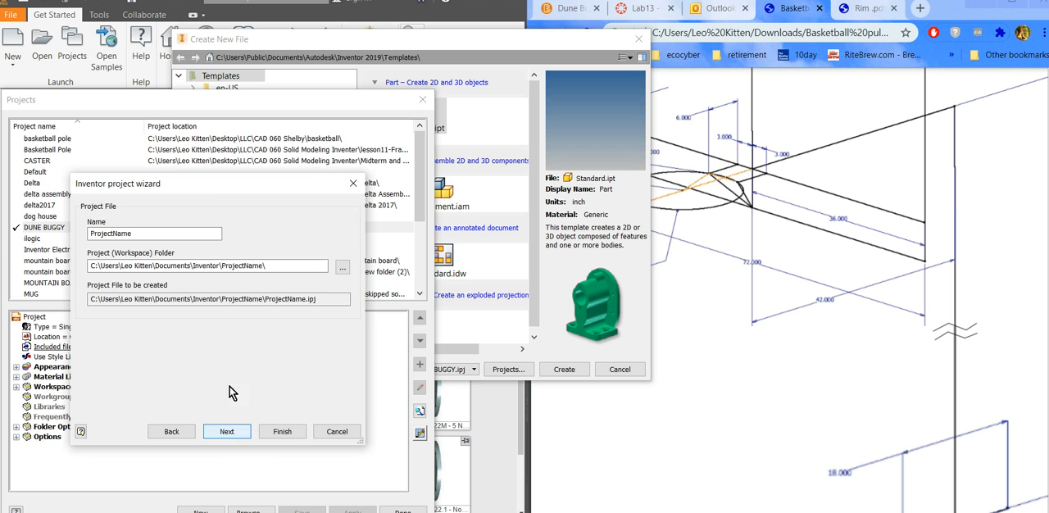
double_click(140, 233)
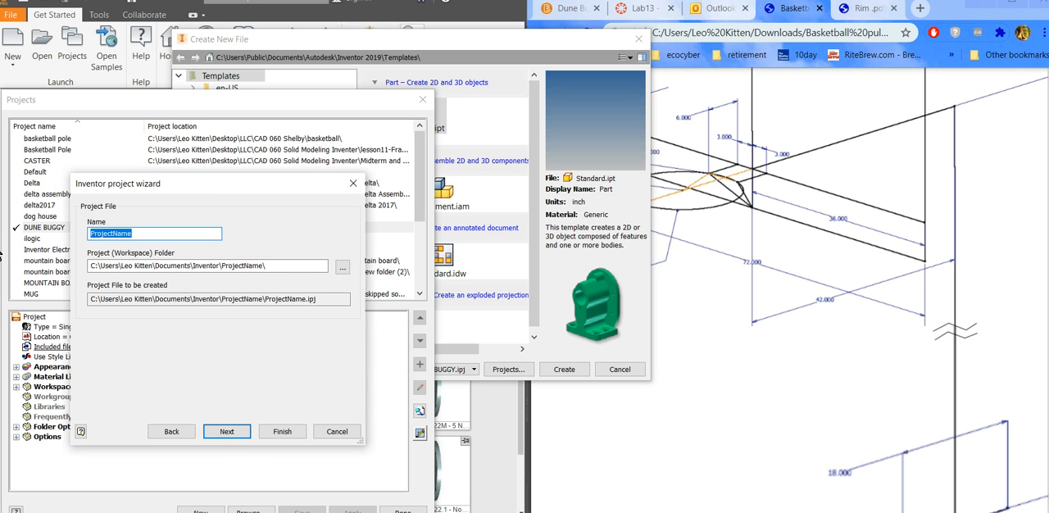
text(b)
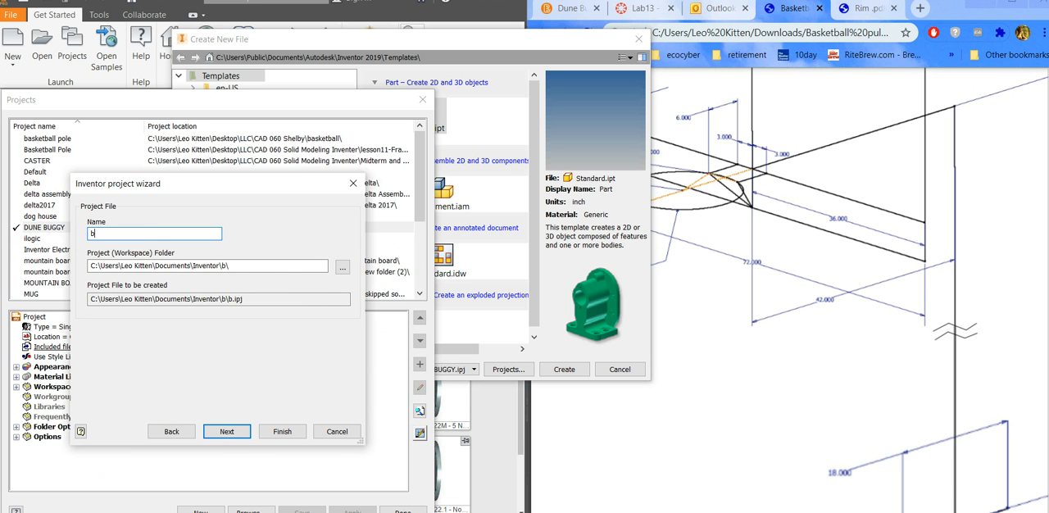
text(ASKETBALL)
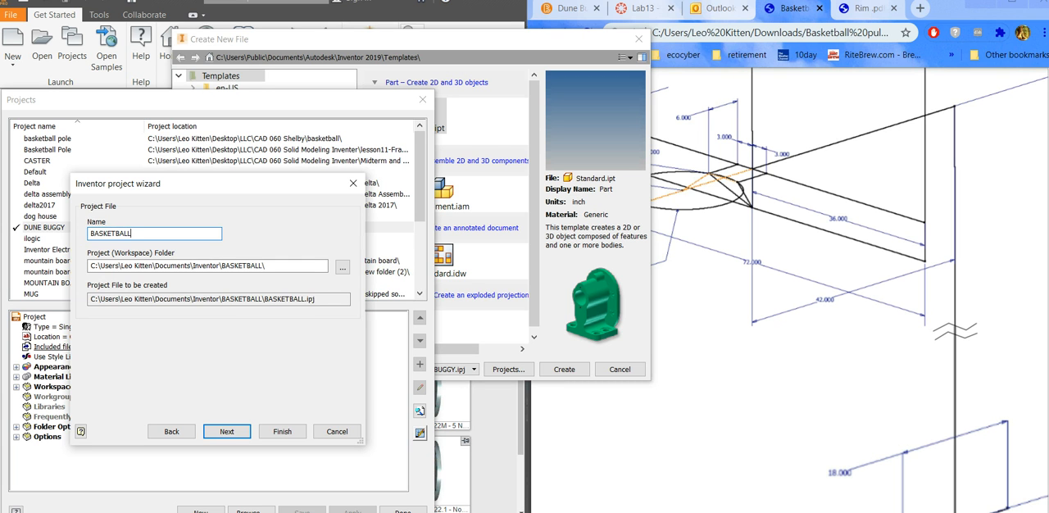
text( POLE)
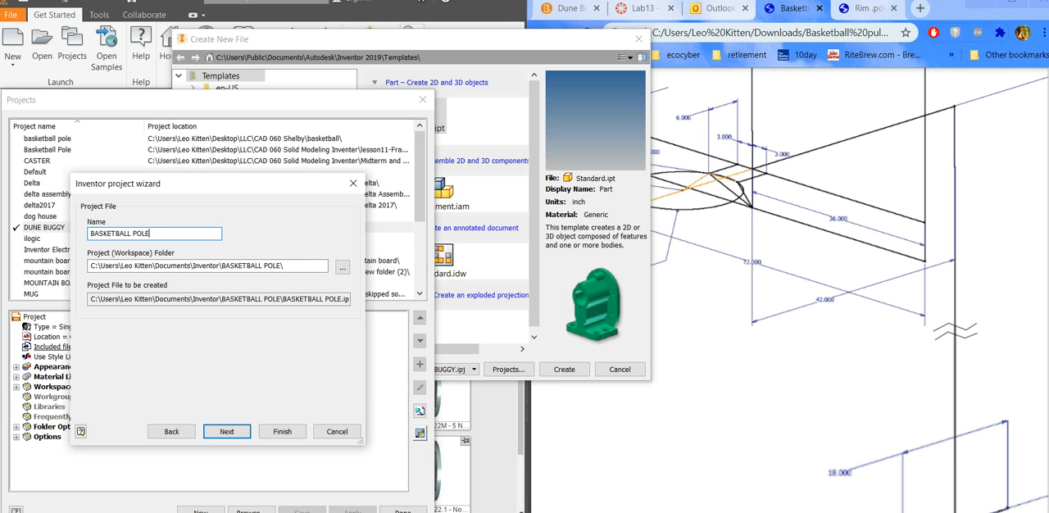
Browse for the project's workspace location and select the AET3063 folder inside LLC on the Desktop.
click(343, 266)
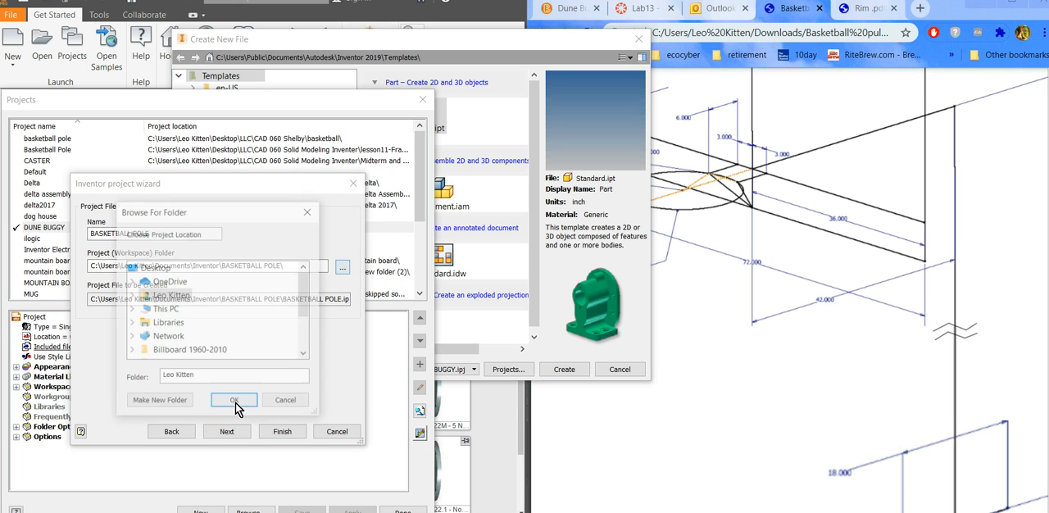
click(164, 309)
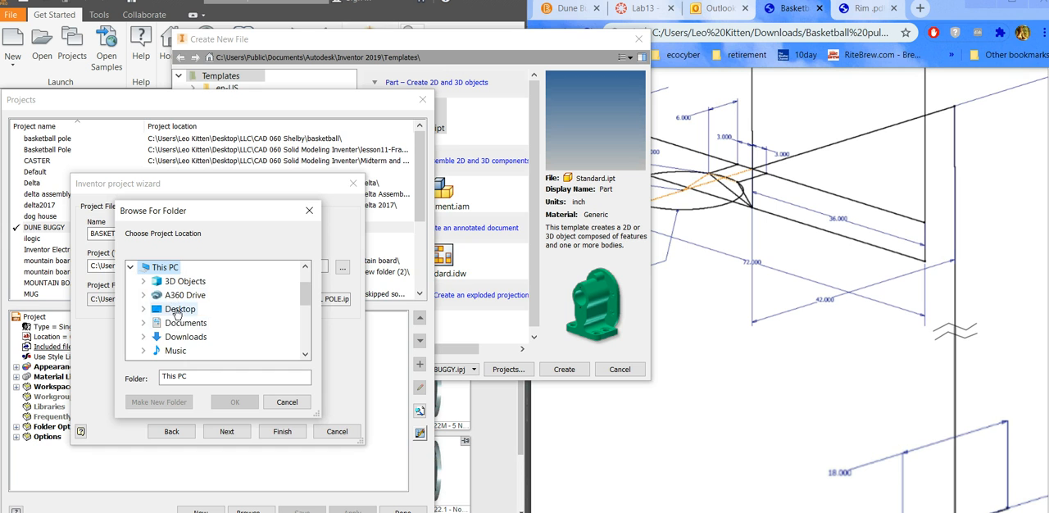
click(176, 310)
double_click(184, 312)
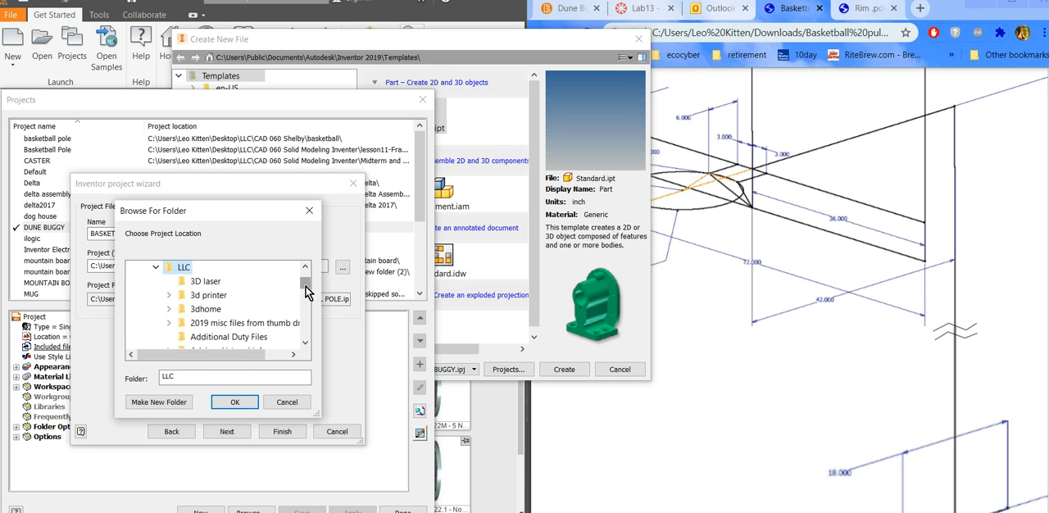
click(305, 342)
click(305, 343)
click(305, 343)
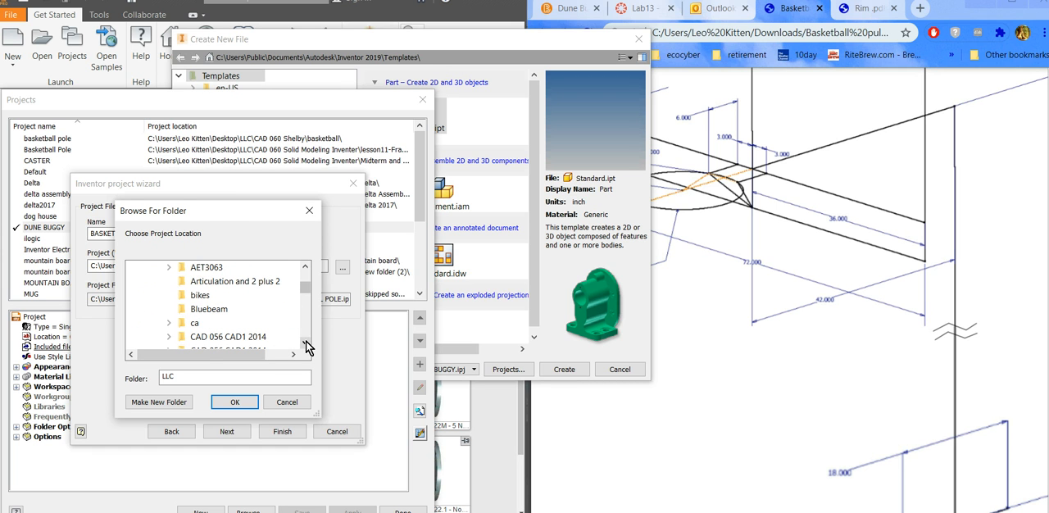
click(305, 266)
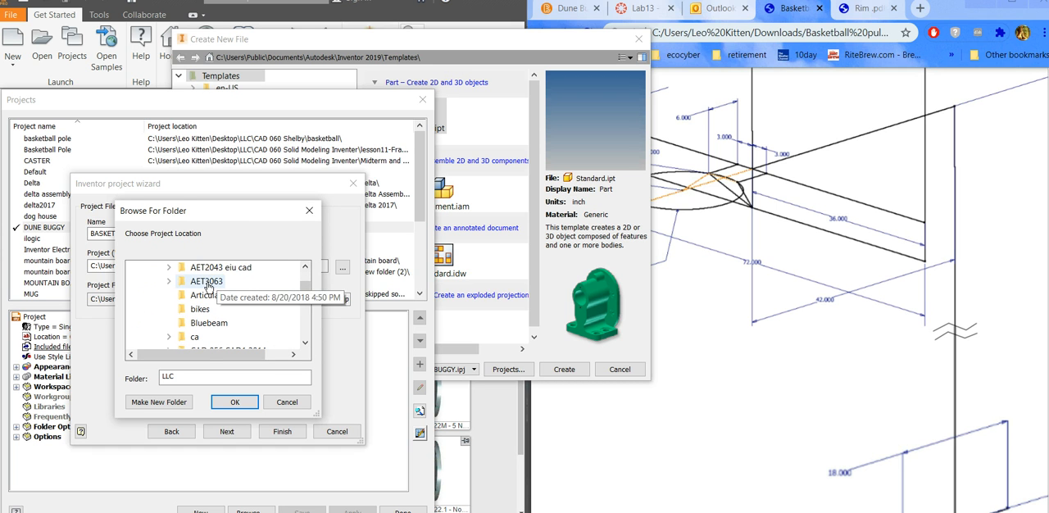
double_click(206, 282)
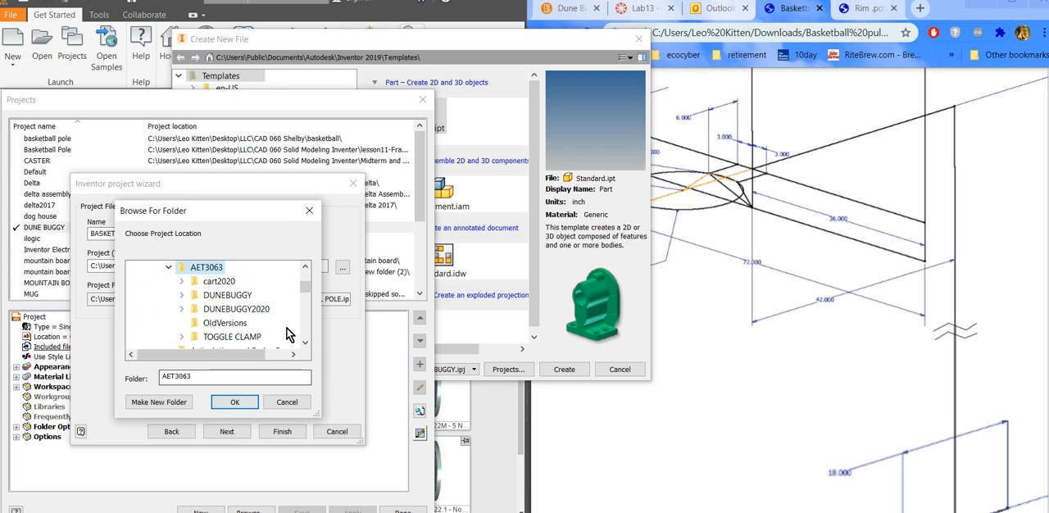
Make a new folder inside AET3063 for the project workspace, trying to name it BASKETBALL, and accept it.
click(158, 401)
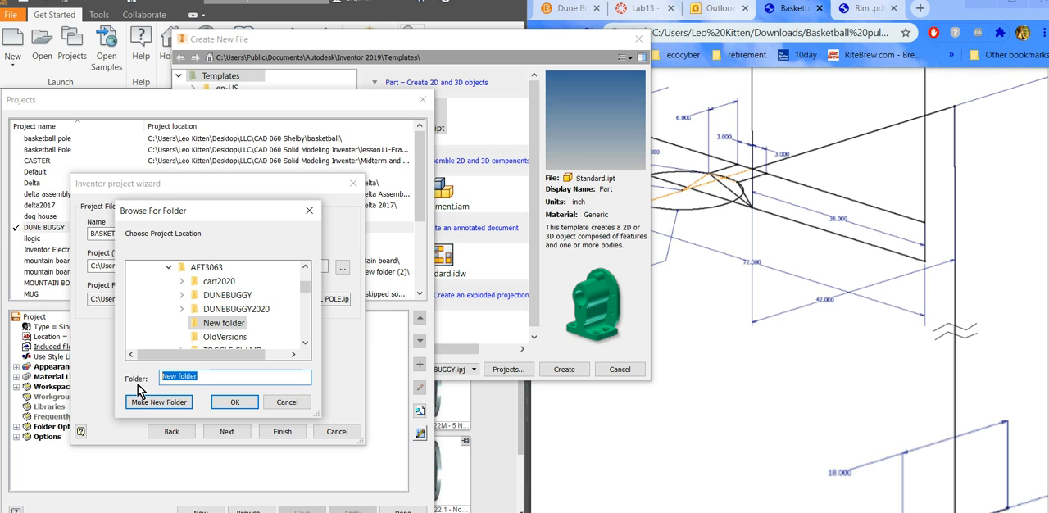
text(BASKETBALL)
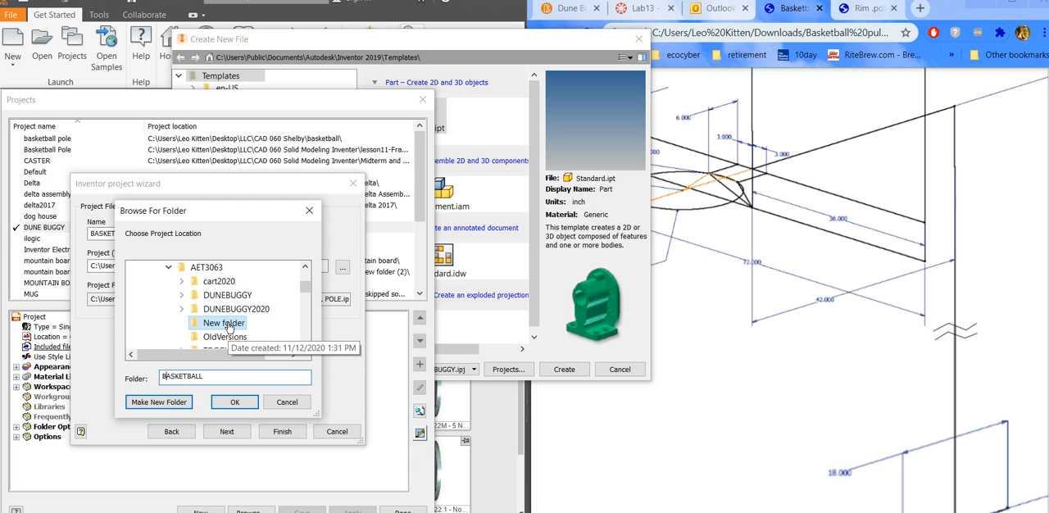
click(208, 374)
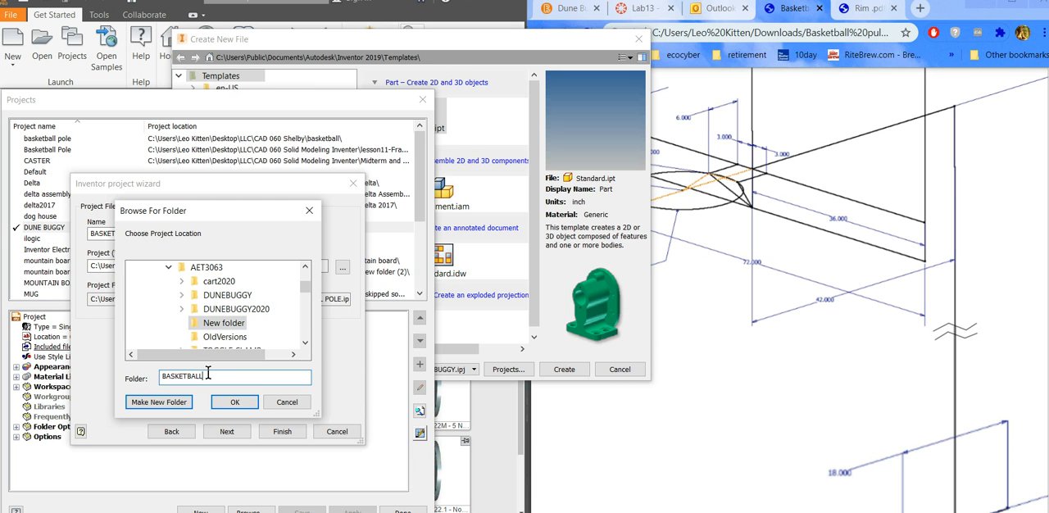
key(Return)
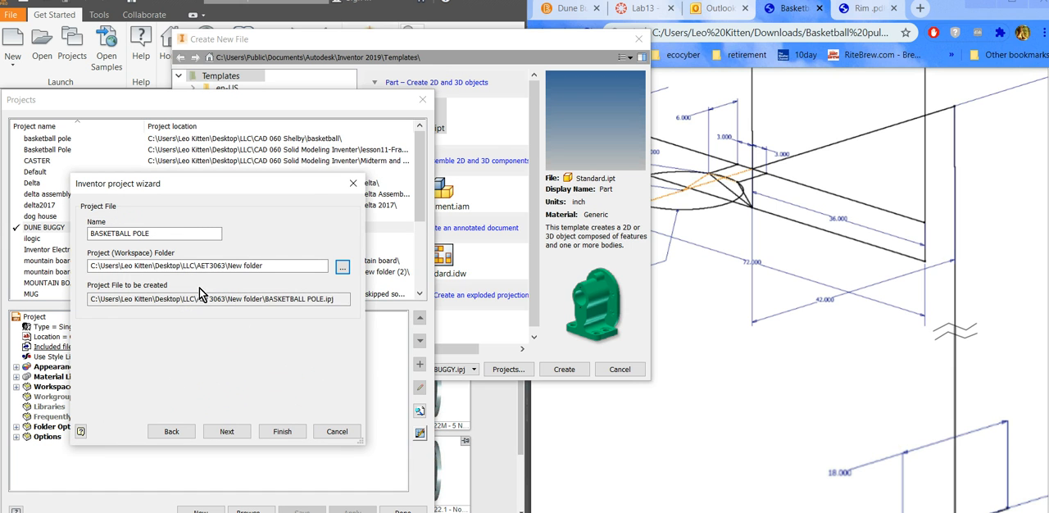
Browse for the workspace location again and rename the new folder inside AET3063 to BASKETBALL.
click(260, 265)
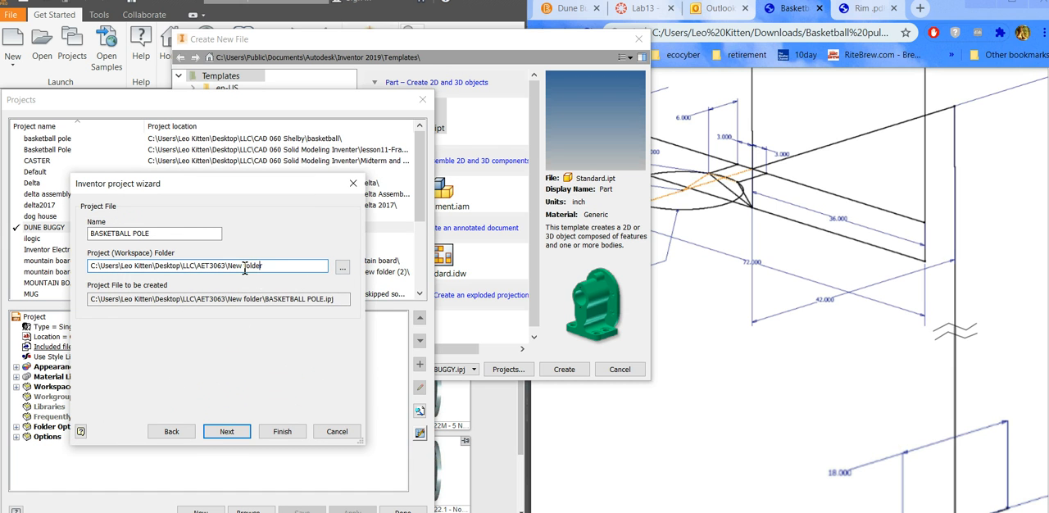
click(343, 267)
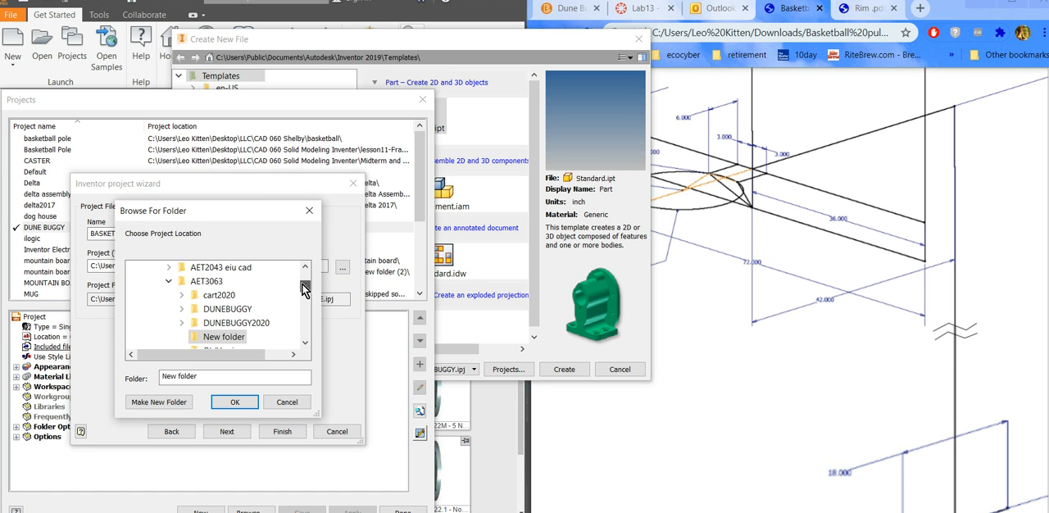
click(306, 343)
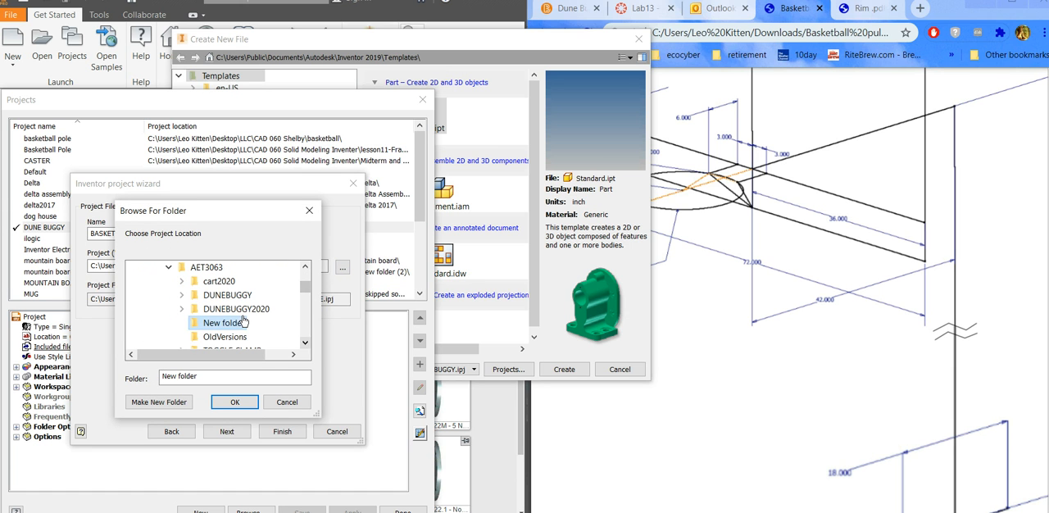
click(305, 343)
click(306, 343)
click(306, 343)
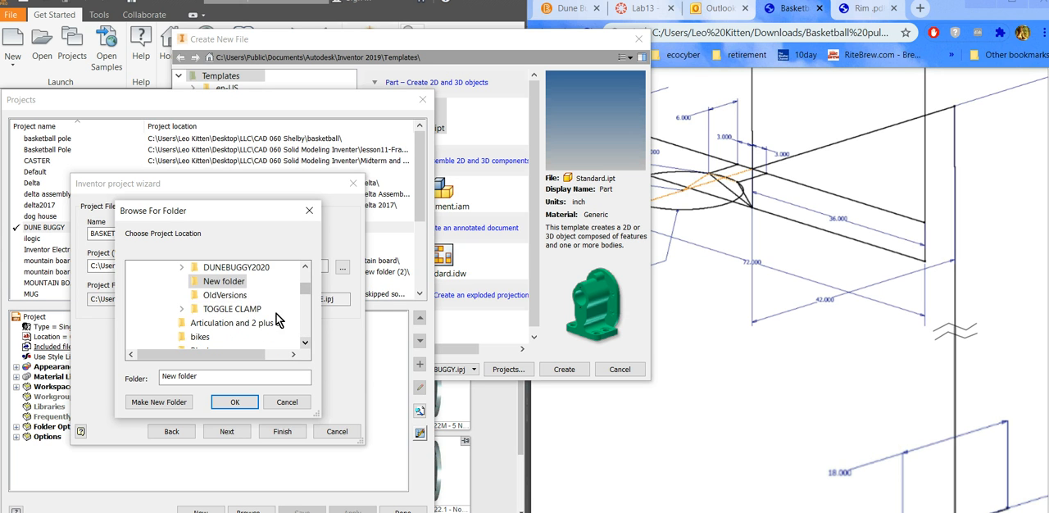
right_click(224, 281)
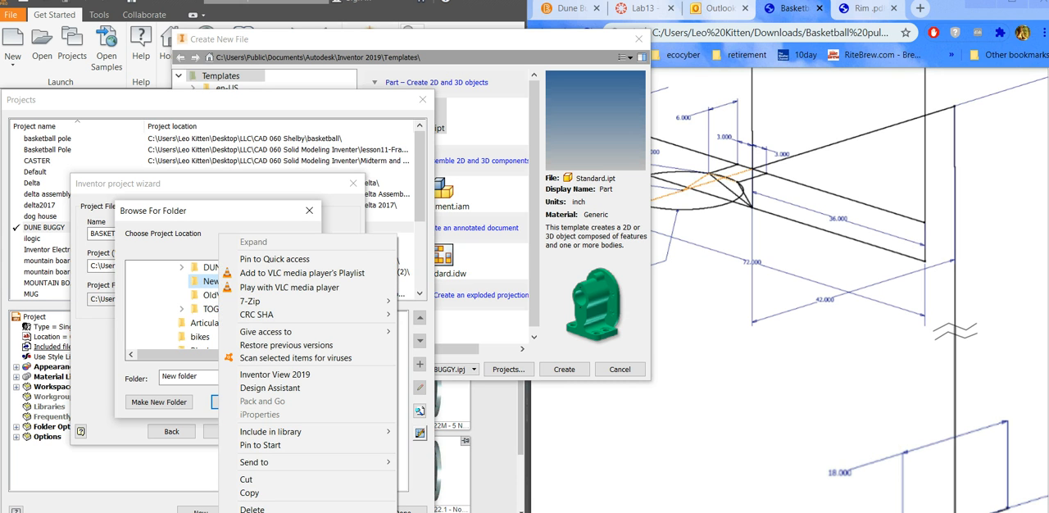
click(252, 512)
text(BASKET)
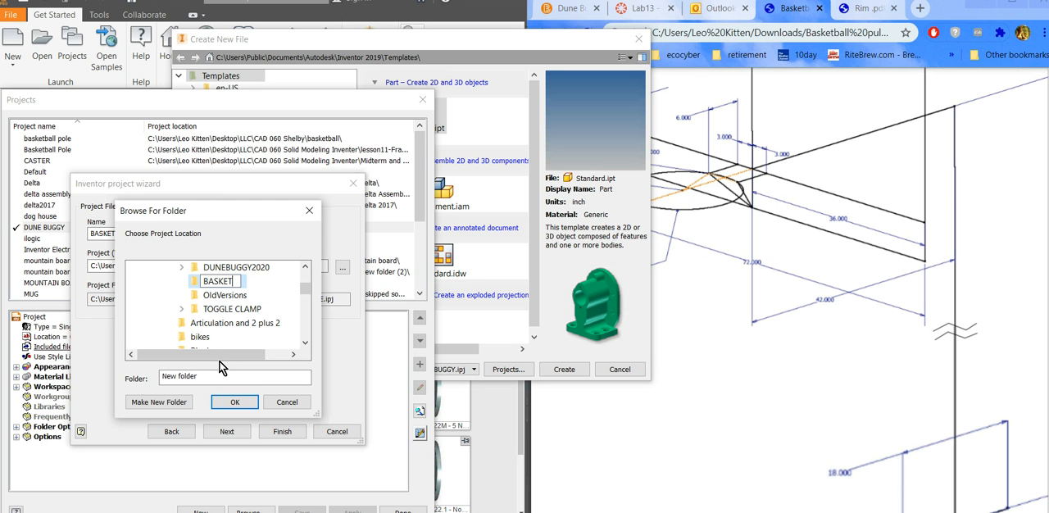
text(BALL)
key(Return)
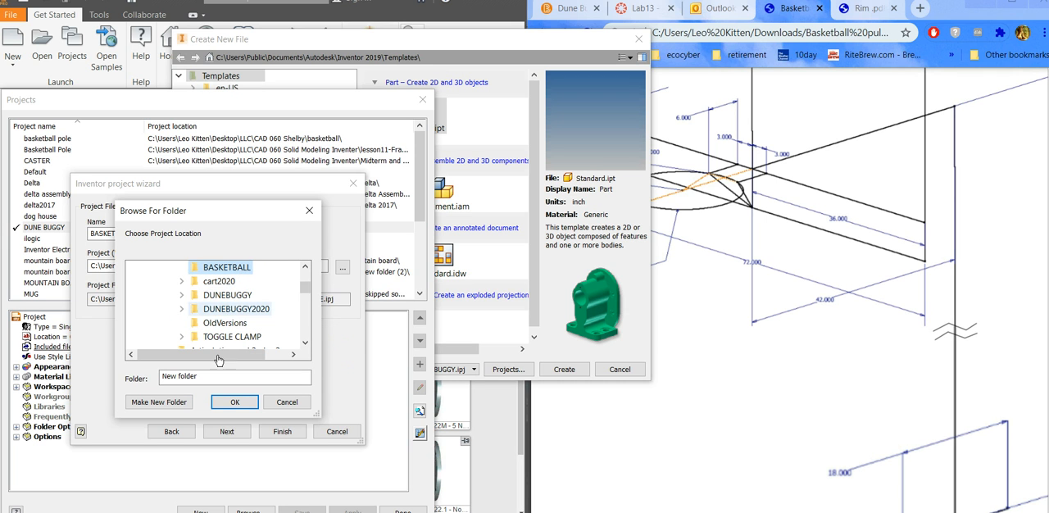
Accept the BASKETBALL folder as workspace and finish creating the BASKETBALL POLE project, closing the project list.
click(225, 406)
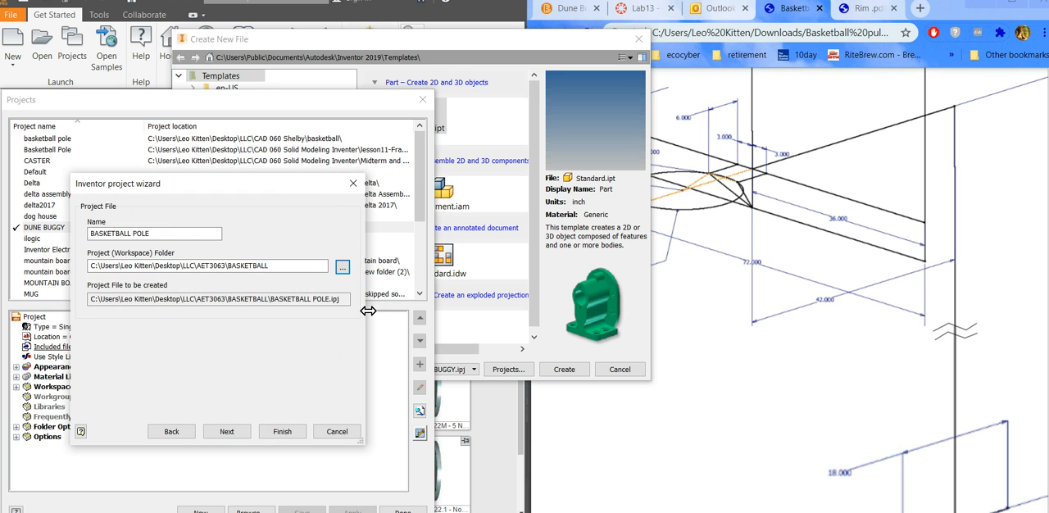
click(282, 432)
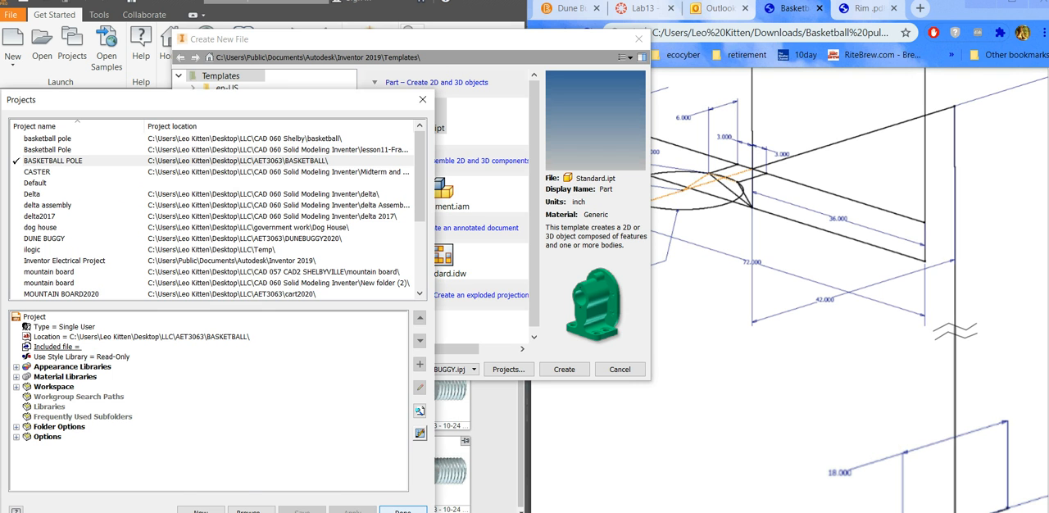
click(402, 510)
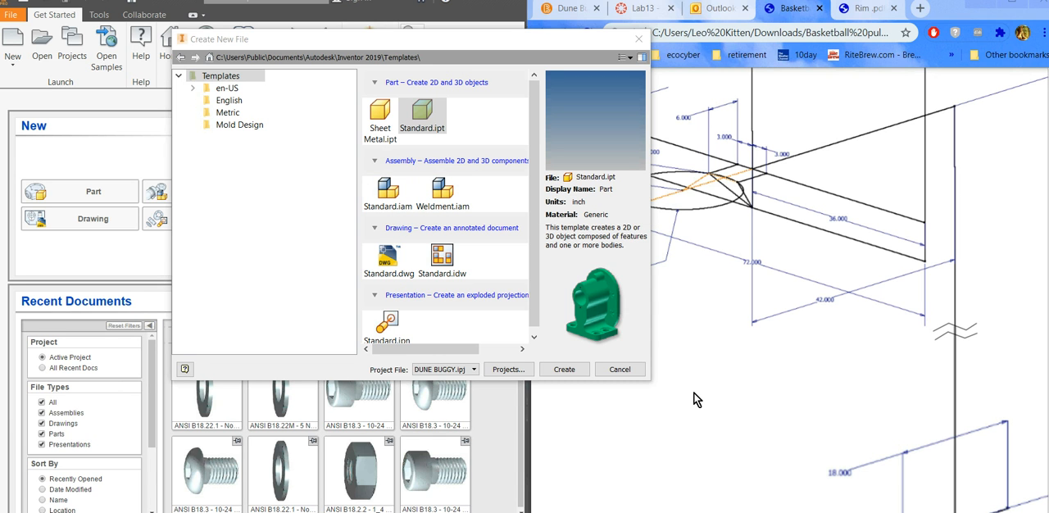
Create a new part from the Standard.ipt template and accept the style conflict notice.
double_click(424, 125)
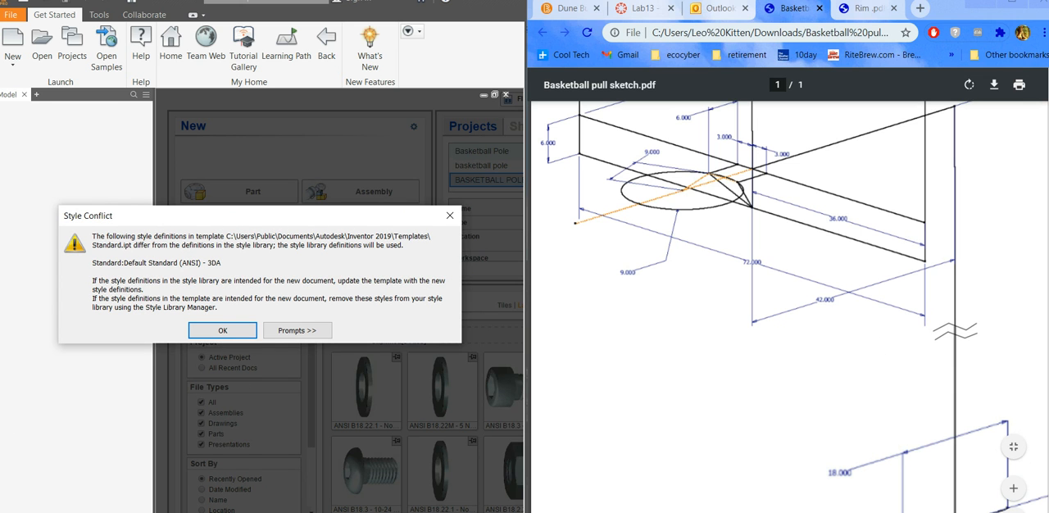
click(1033, 431)
scroll(1032, 431, up, 3)
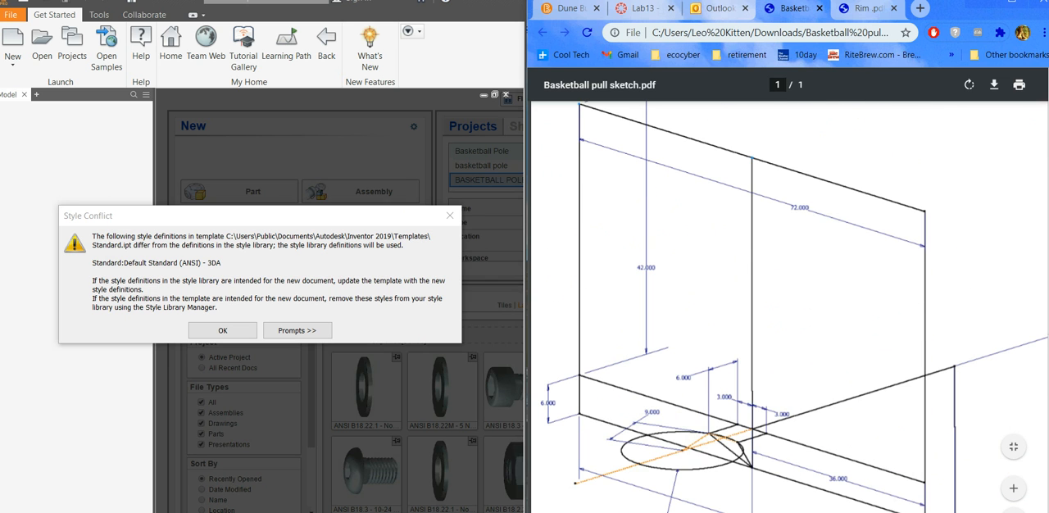
scroll(787, 328, down, 3)
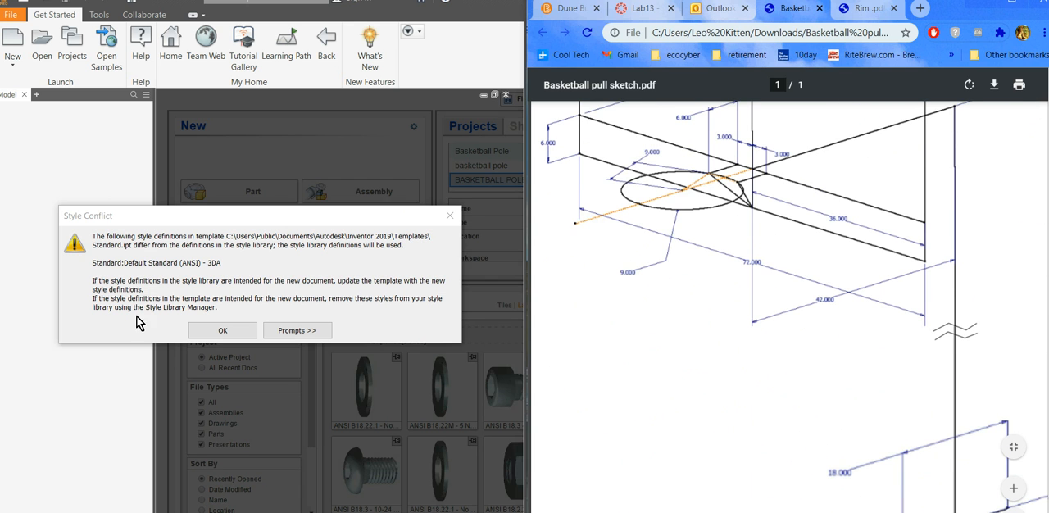
click(222, 333)
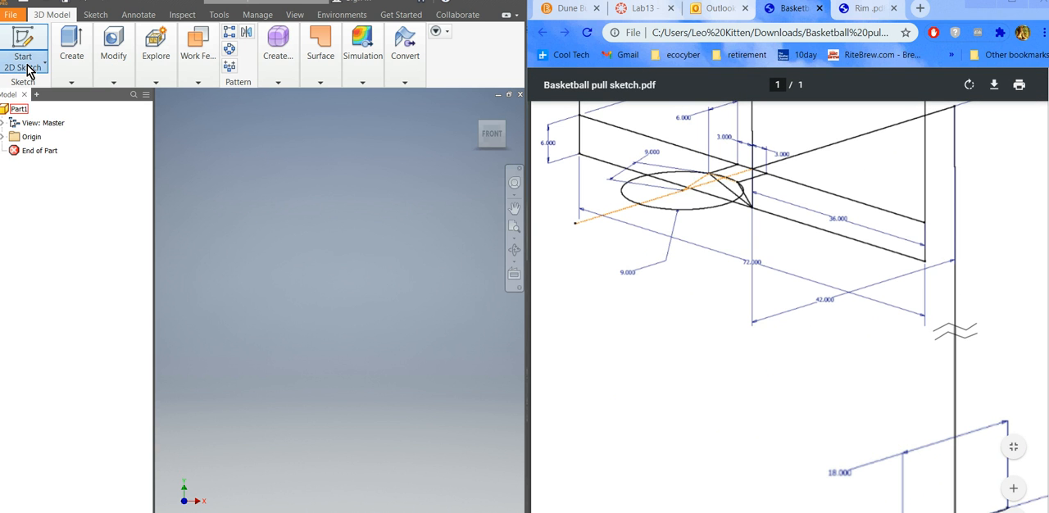
Start a 3D sketch and draw an 18 in line from the origin along the Z axis.
click(33, 68)
click(36, 115)
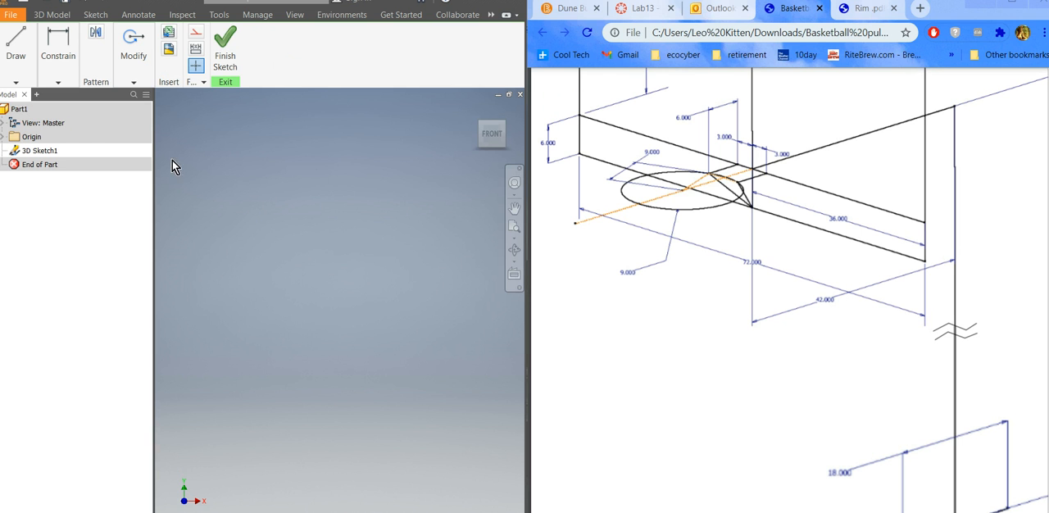
click(18, 46)
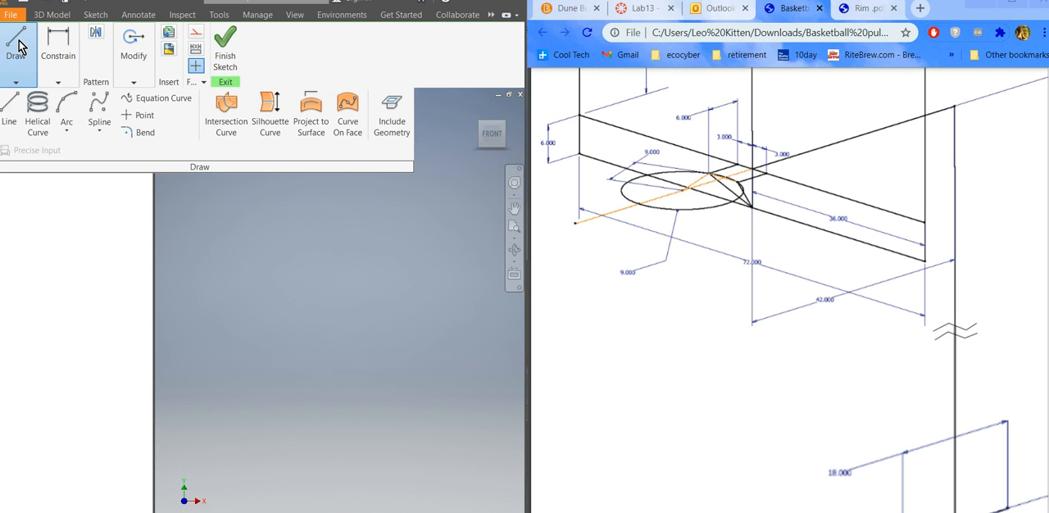
click(10, 112)
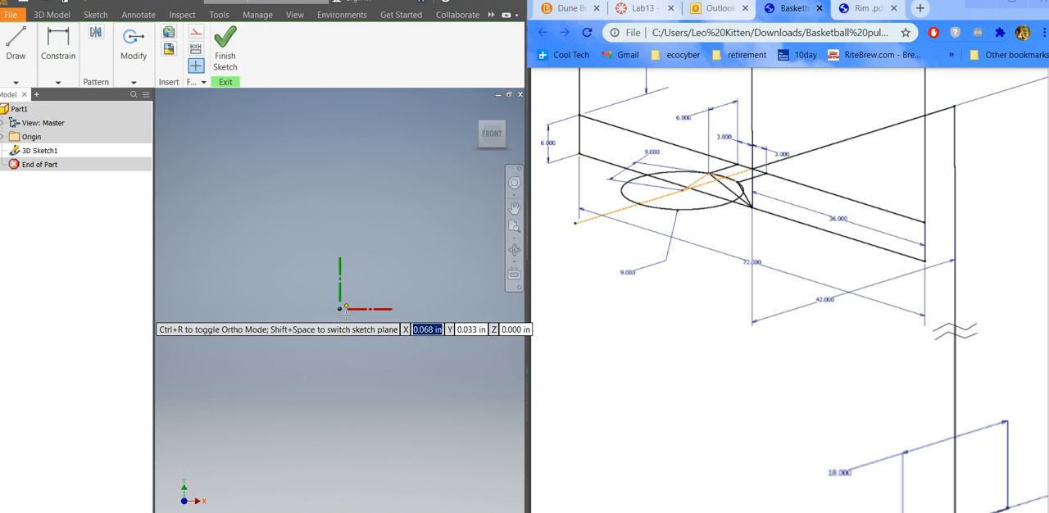
click(505, 128)
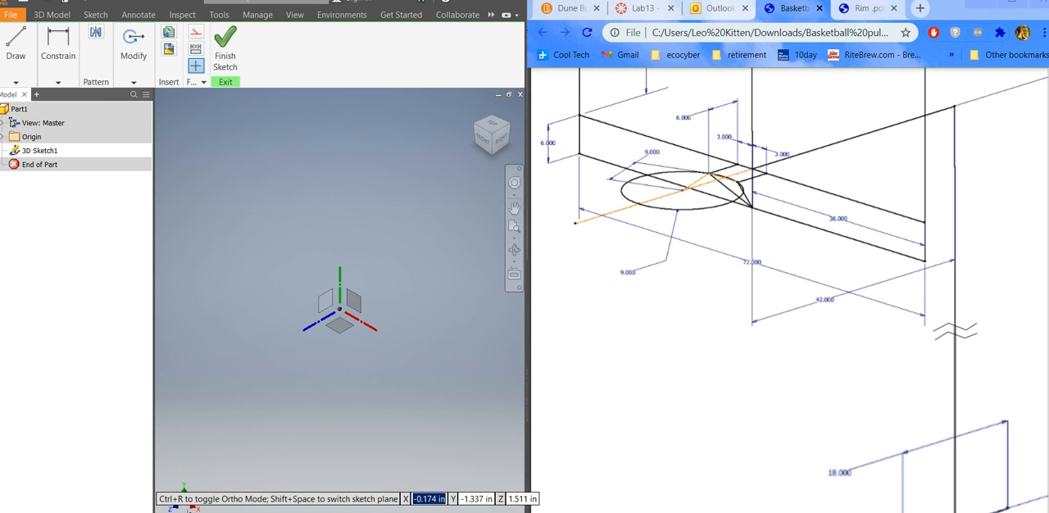
click(339, 309)
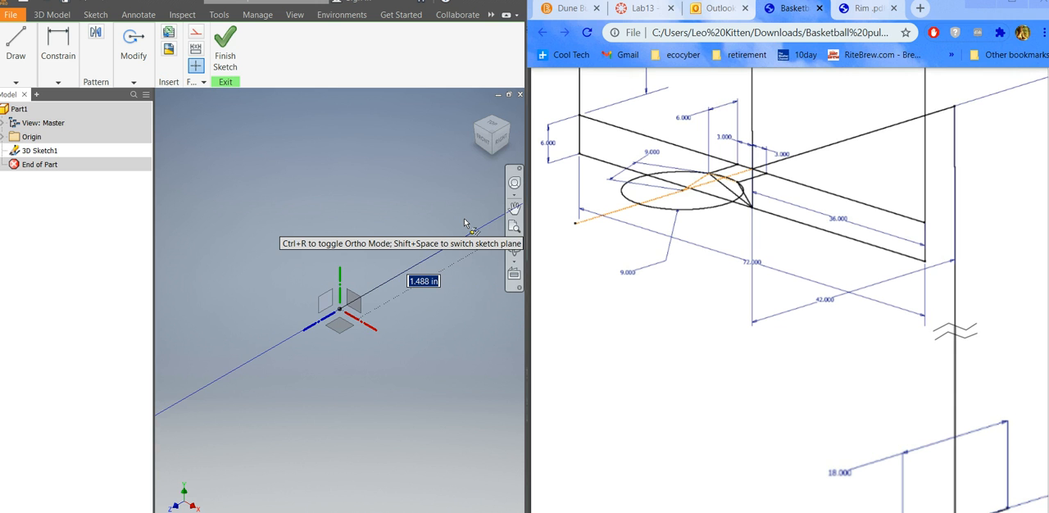
key(Return)
scroll(216, 351, down, 4)
scroll(170, 371, up, 4)
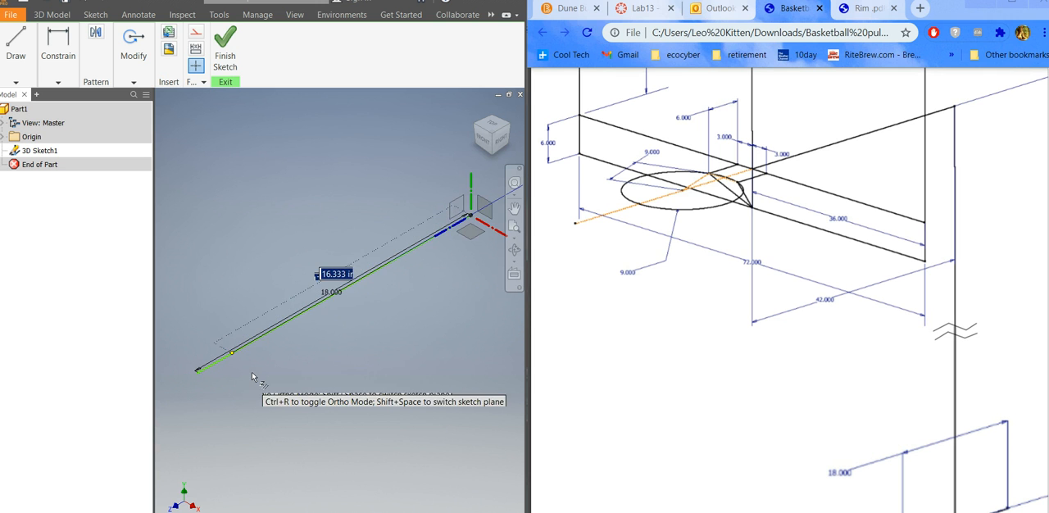
key(Escape)
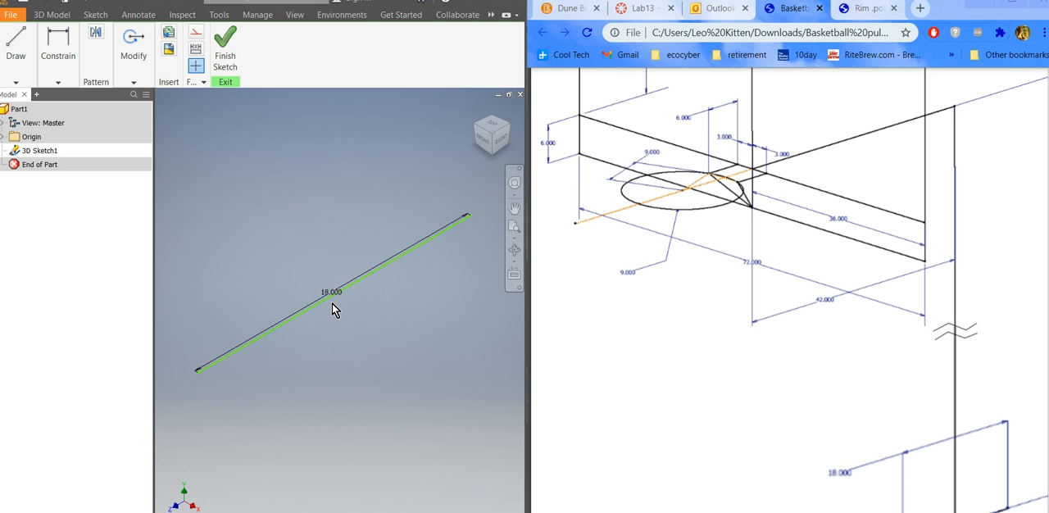
click(19, 66)
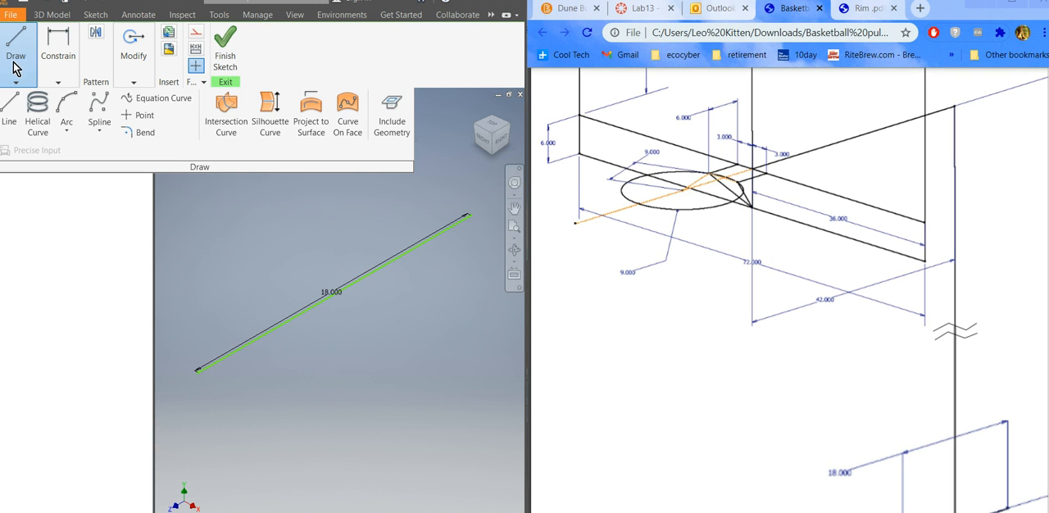
click(10, 115)
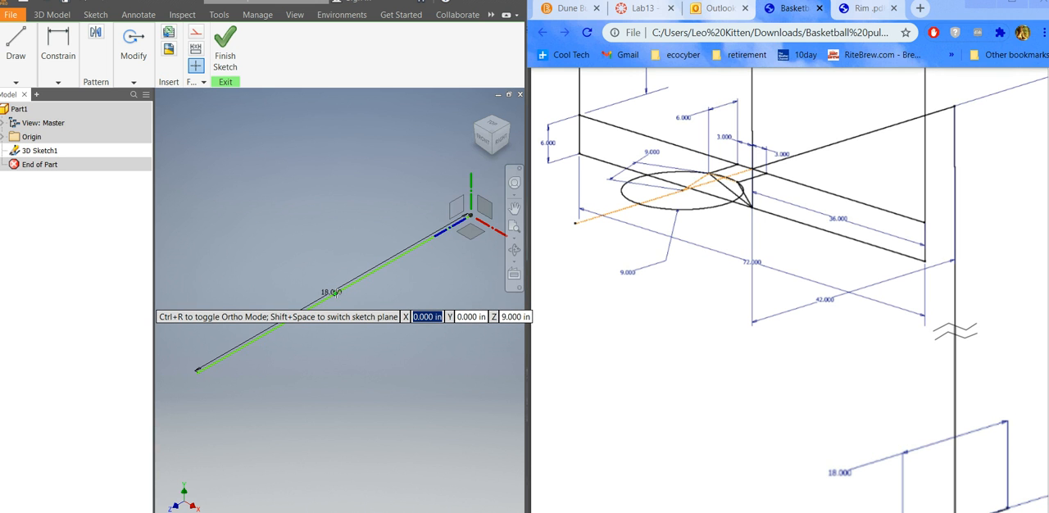
click(333, 292)
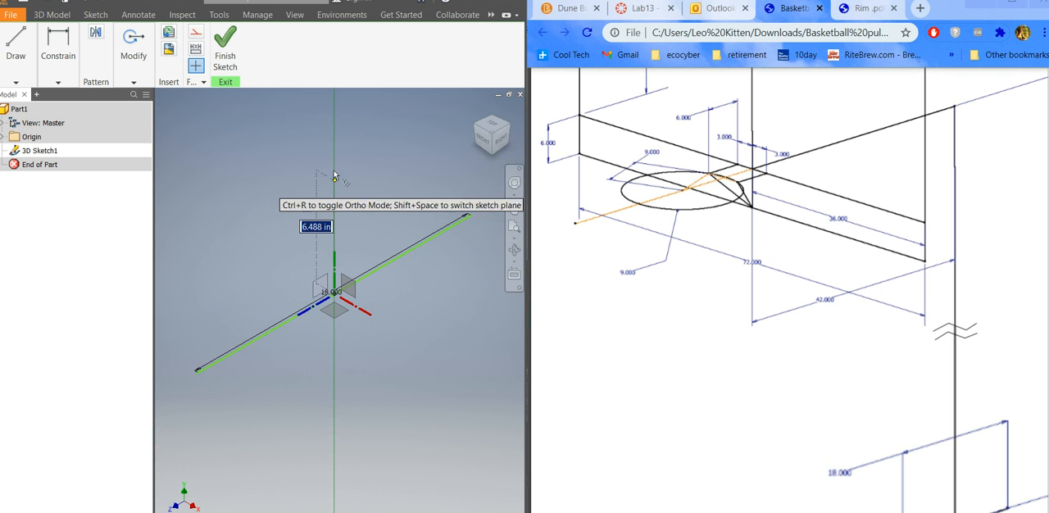
scroll(341, 251, down, 10)
scroll(380, 275, up, 11)
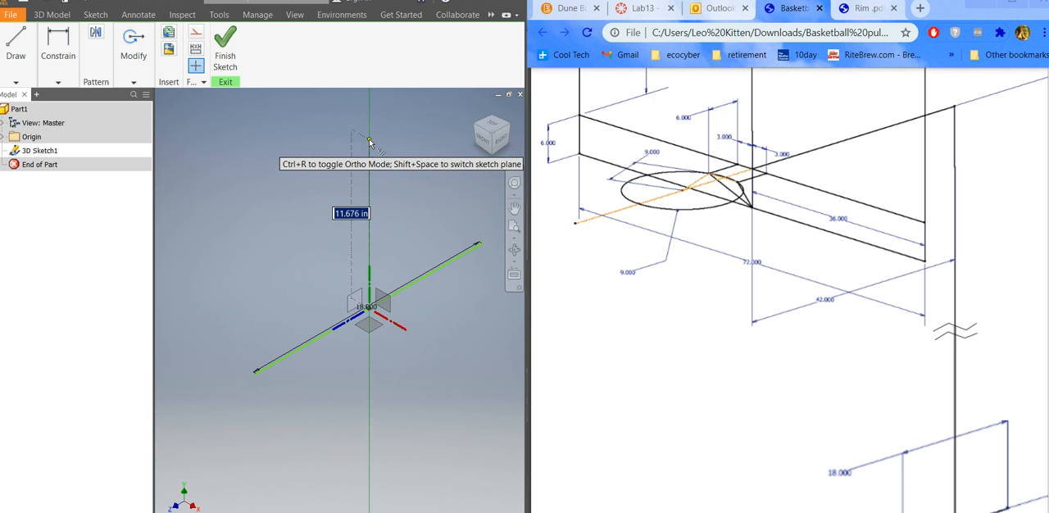
drag(738, 512, 786, 511)
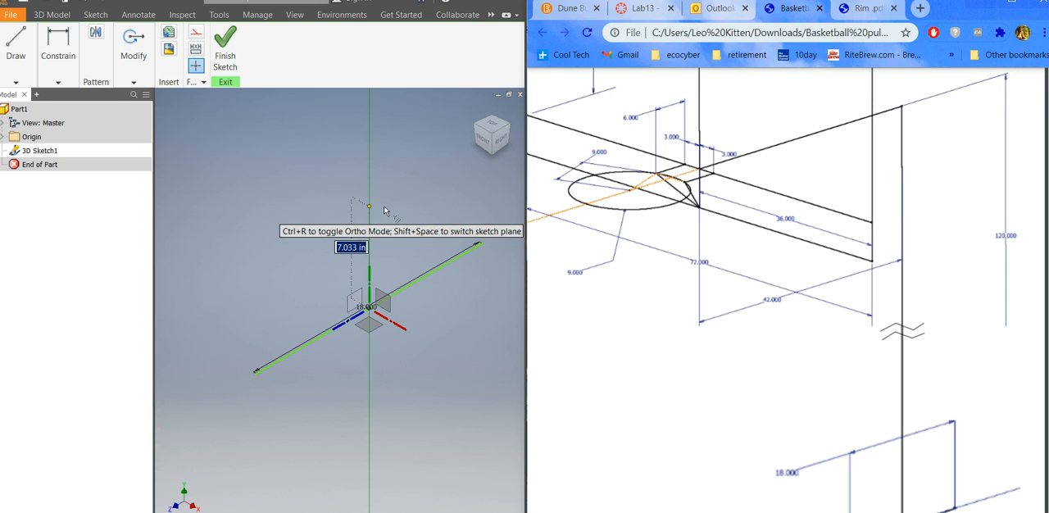
click(323, 202)
key(Escape)
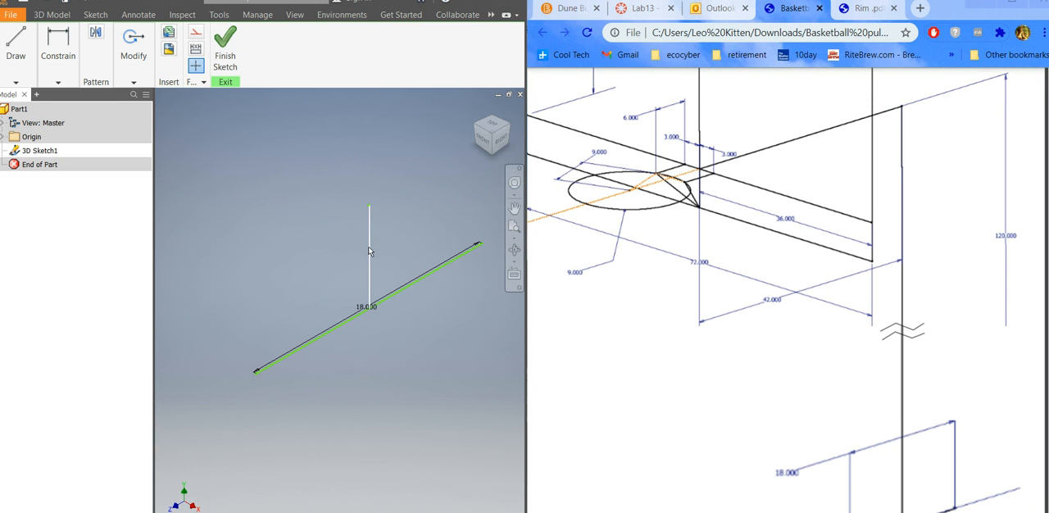
scroll(369, 251, up, 2)
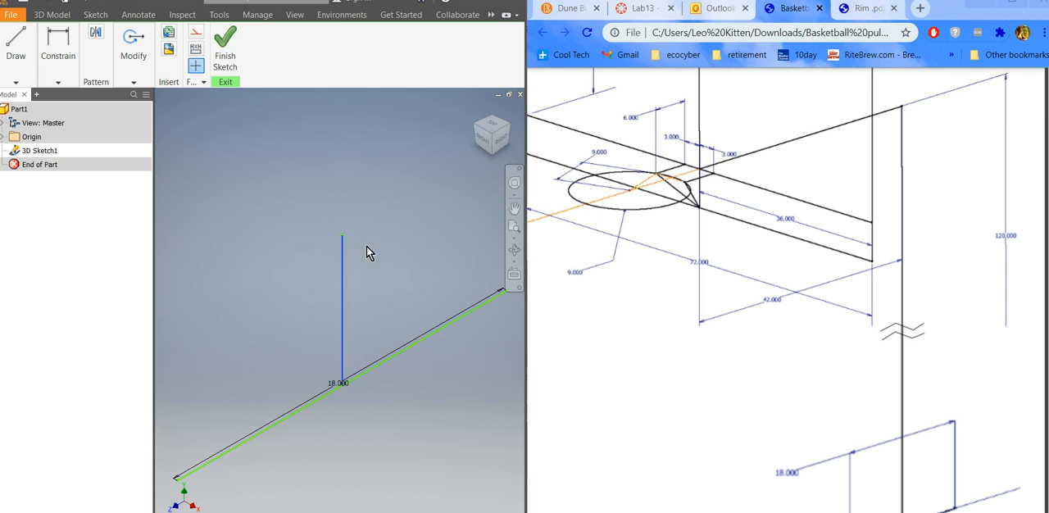
key(Delete)
Draw a 120 in vertical line upward from the midpoint of the 18 in base line.
scroll(361, 314, down, 3)
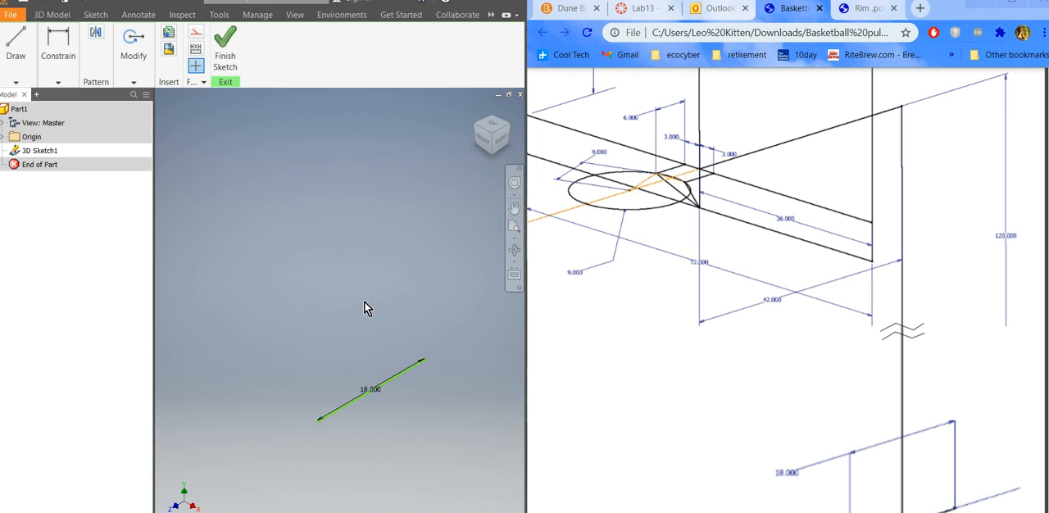
click(15, 45)
click(11, 111)
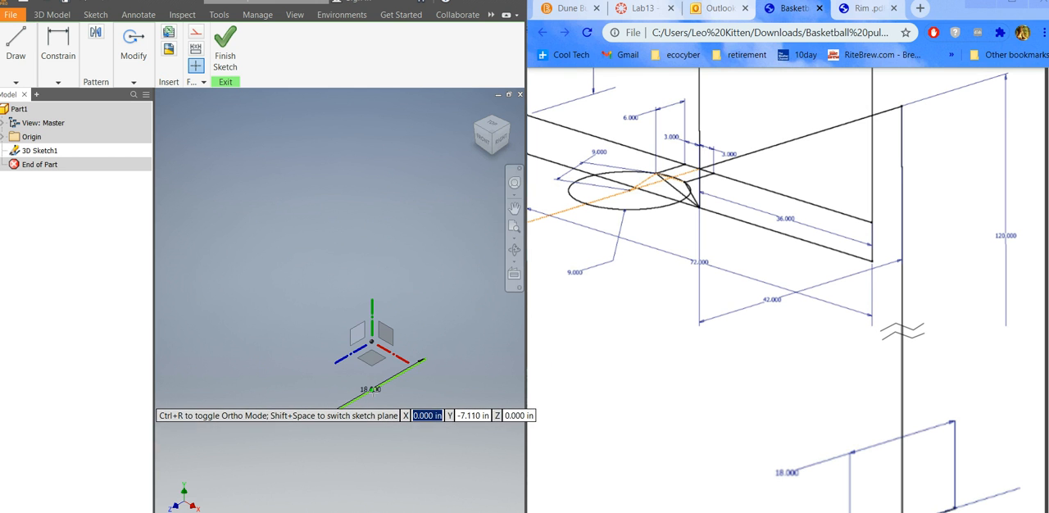
click(372, 391)
text(12)
key(Return)
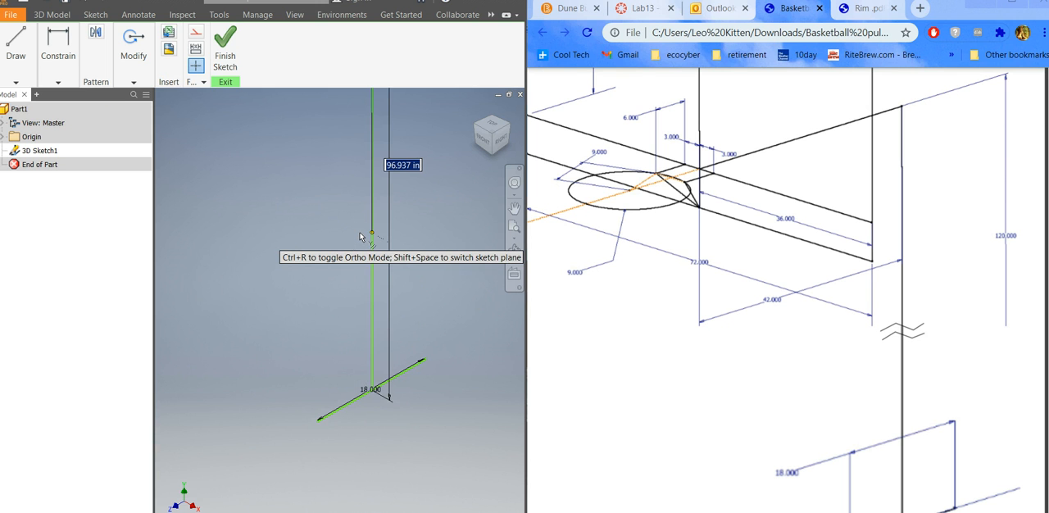
Draw a 42 in line forward along the Z axis from the upper end of the vertical pole line.
scroll(384, 292, down, 4)
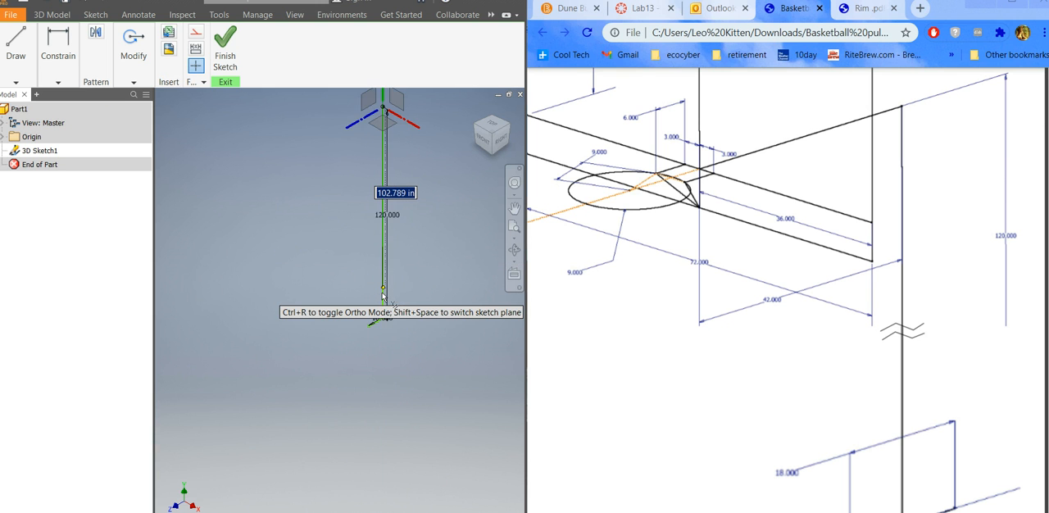
scroll(382, 297, down, 3)
scroll(409, 208, up, 5)
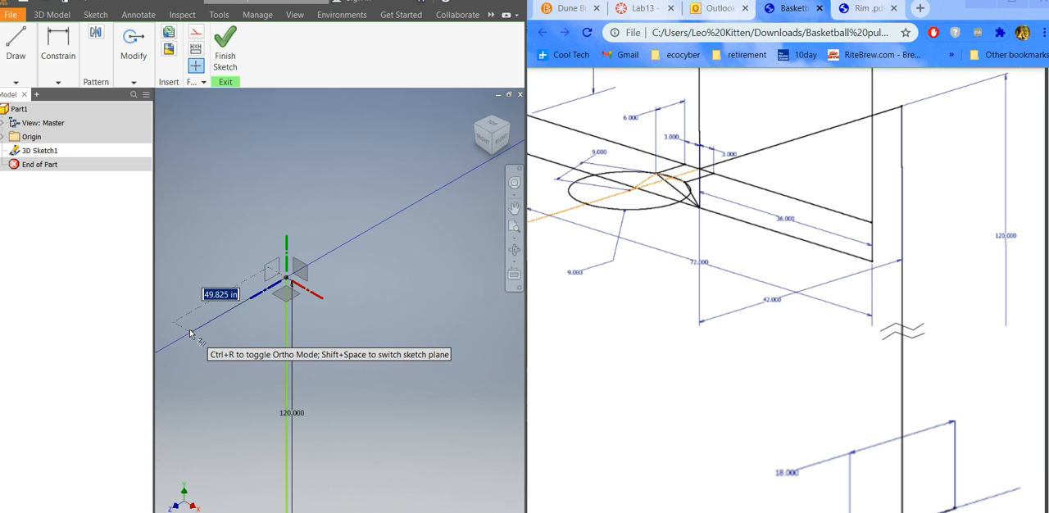
text(42)
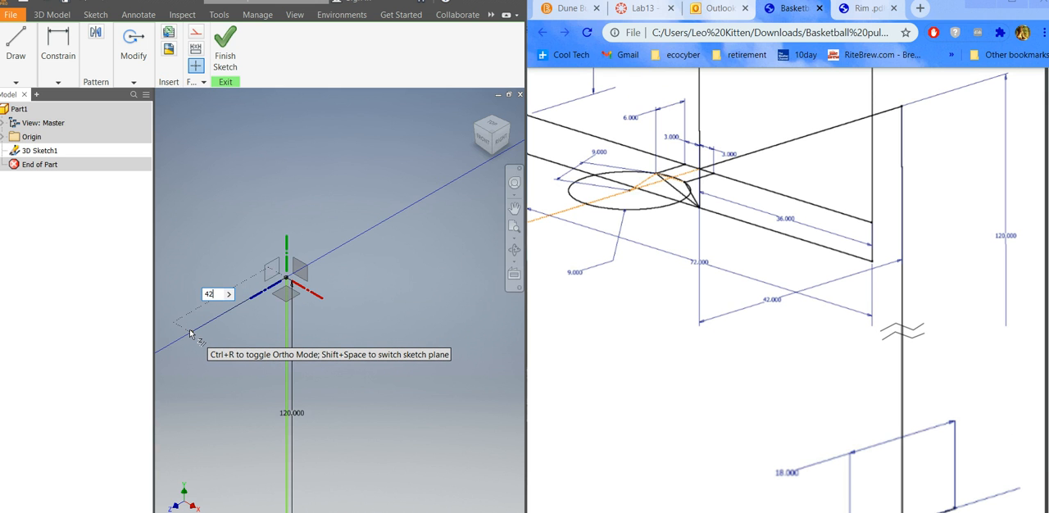
key(Return)
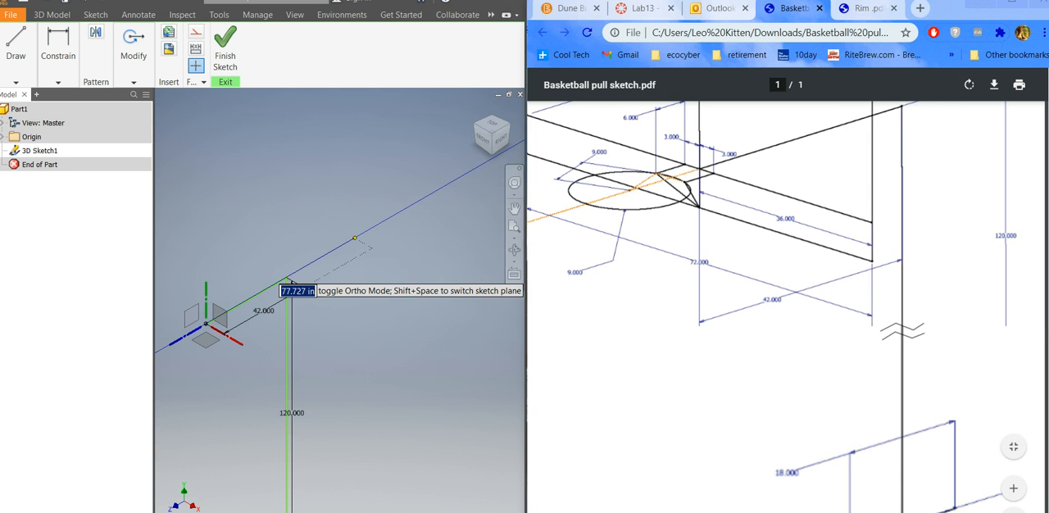
scroll(772, 307, up, 3)
scroll(771, 306, up, 1)
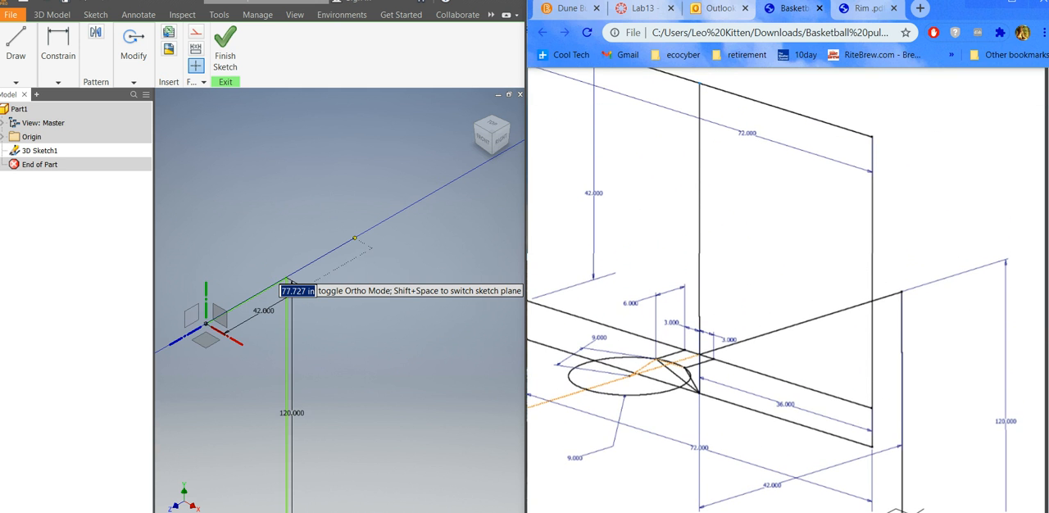
scroll(787, 290, left, 2)
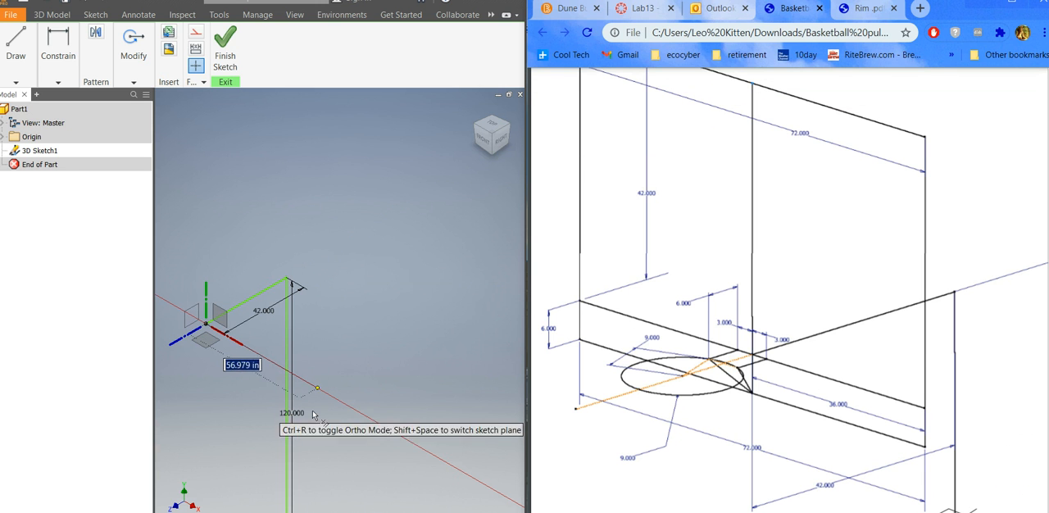
click(365, 437)
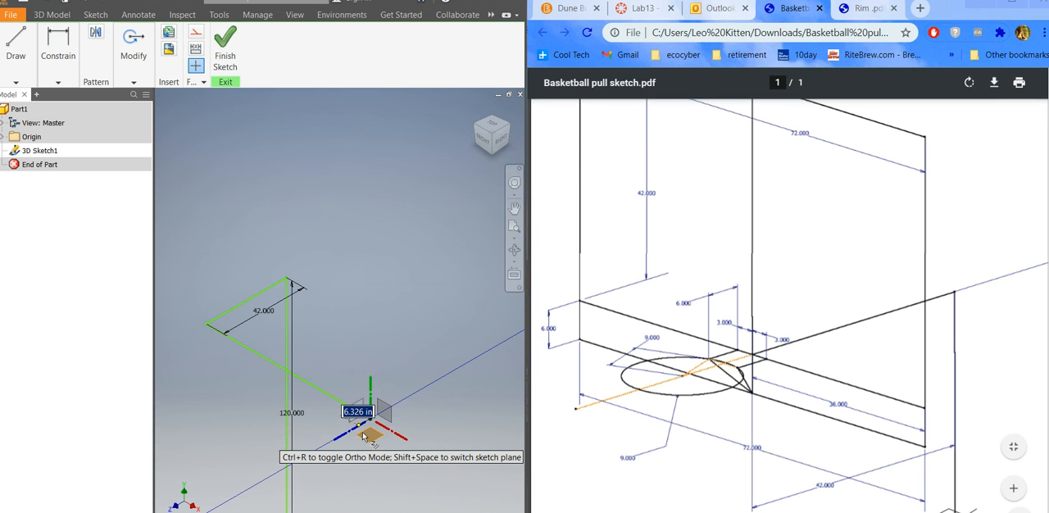
key(Escape)
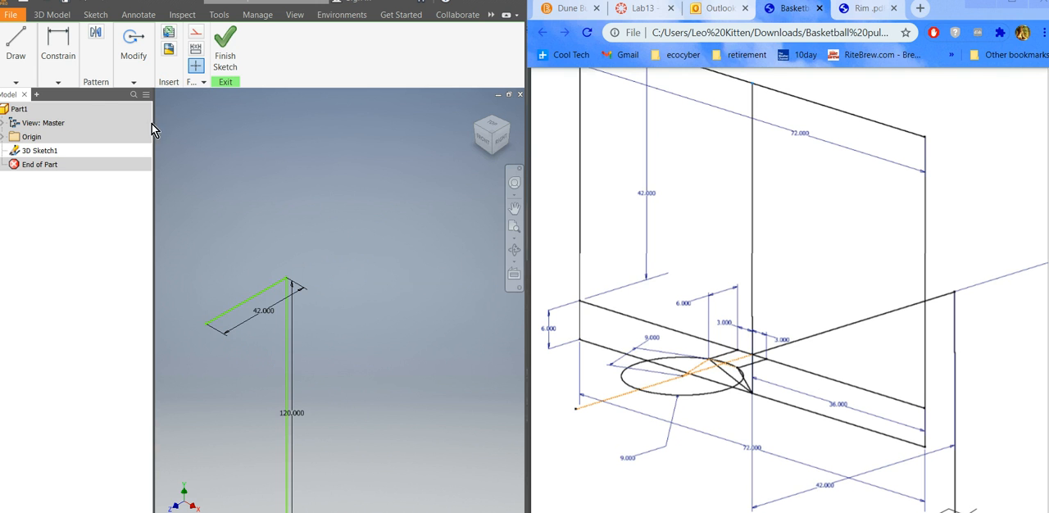
click(15, 81)
click(11, 110)
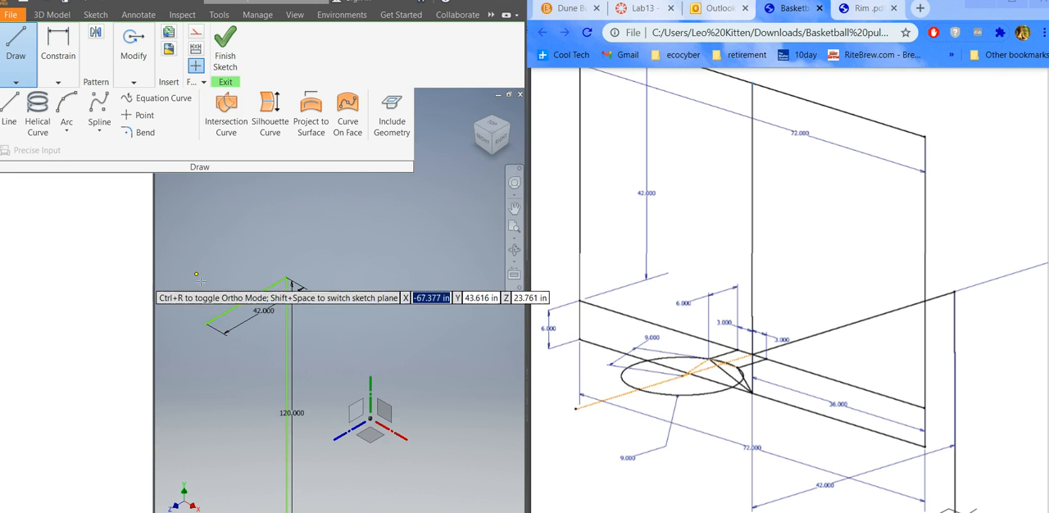
click(205, 324)
click(205, 325)
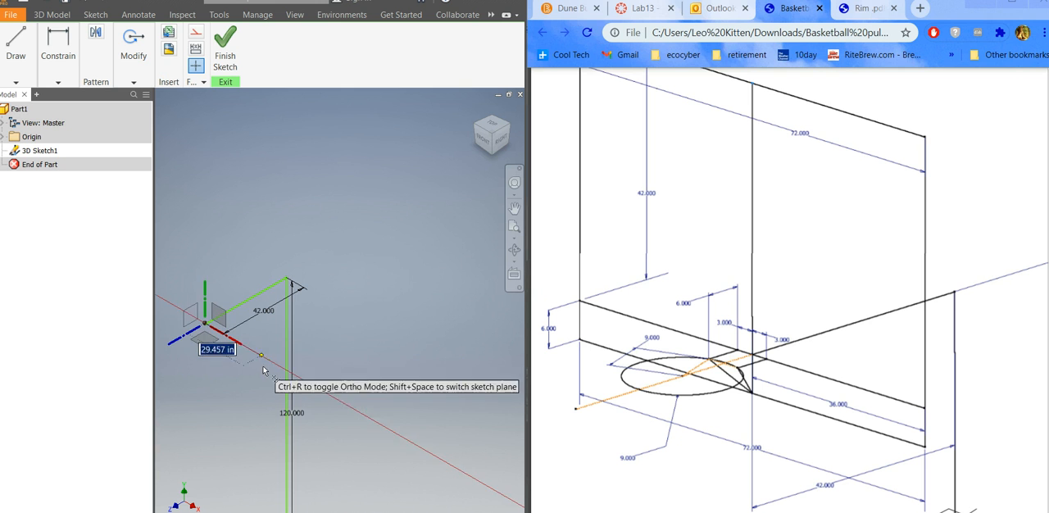
key(Escape)
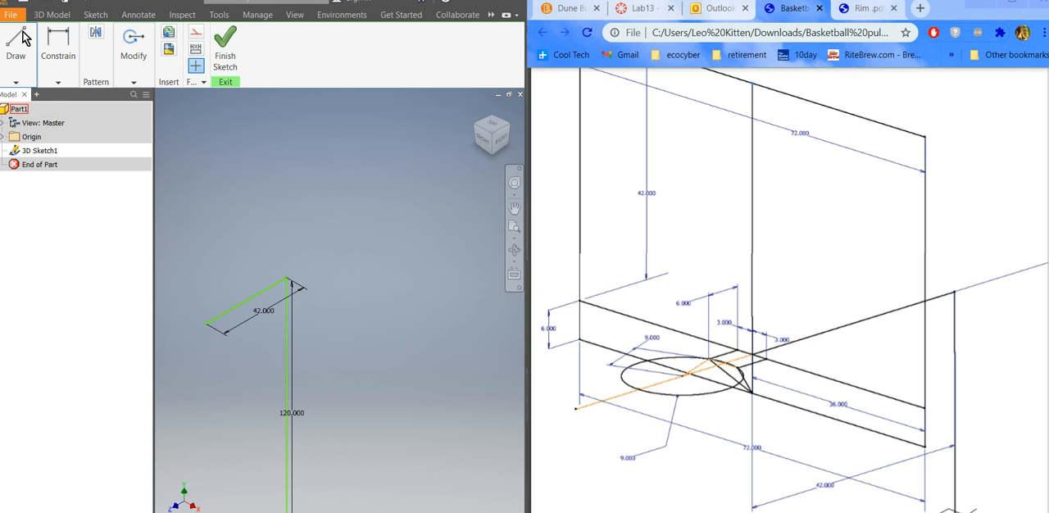
Draw a 36 in line along the X axis from the free end of the 42 in arm line.
click(11, 79)
click(11, 111)
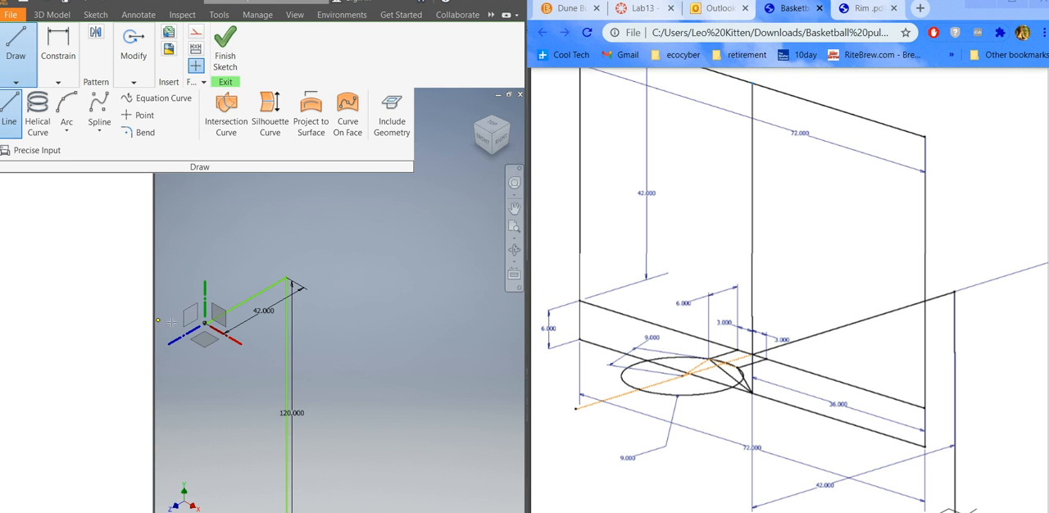
scroll(209, 324, down, 2)
scroll(208, 326, up, 2)
scroll(208, 335, down, 6)
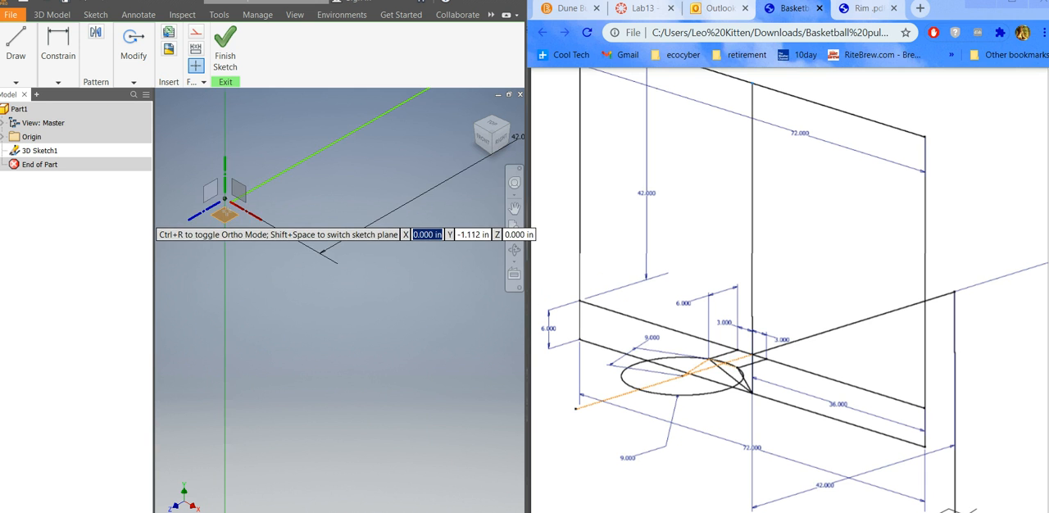
scroll(228, 209, down, 2)
scroll(267, 211, down, 3)
scroll(259, 259, up, 3)
scroll(227, 226, down, 3)
click(205, 224)
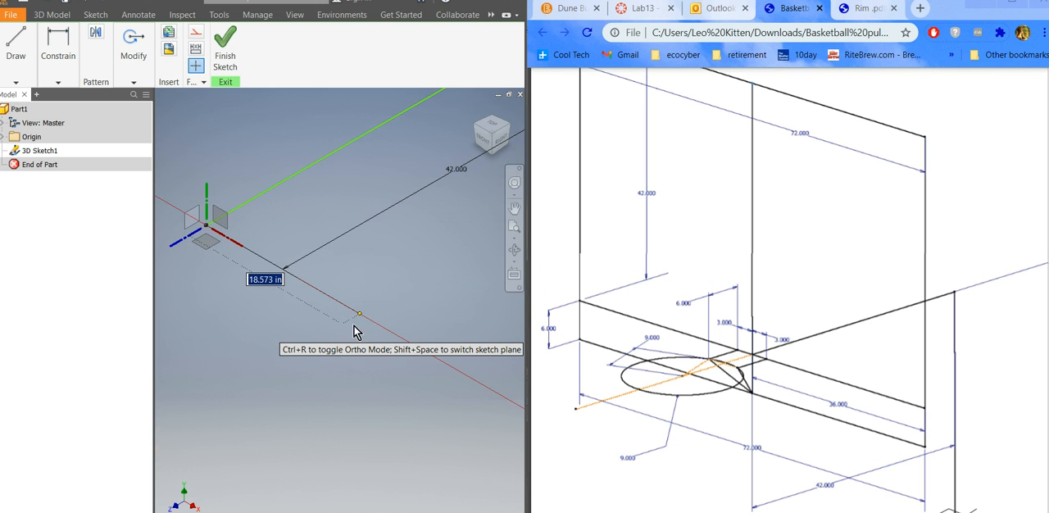
scroll(331, 320, up, 3)
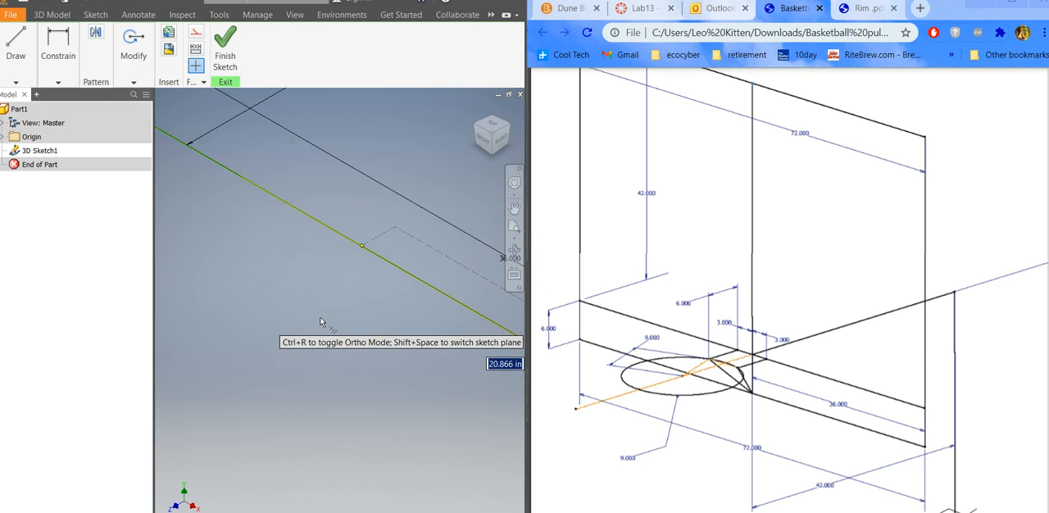
scroll(320, 321, down, 5)
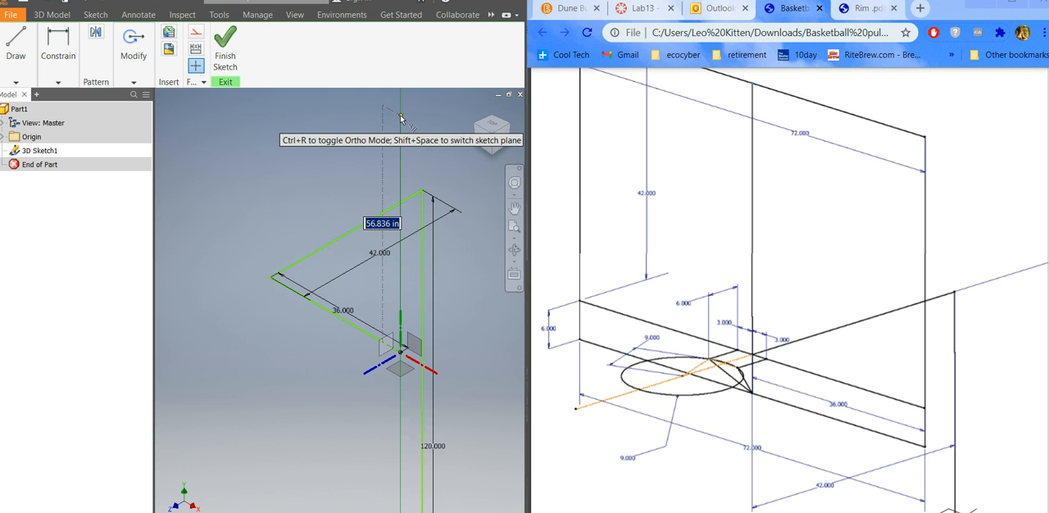
Continue the line 42 in upward and 72 in back along the X axis for the backboard's side and upper edge.
text(42)
key(Return)
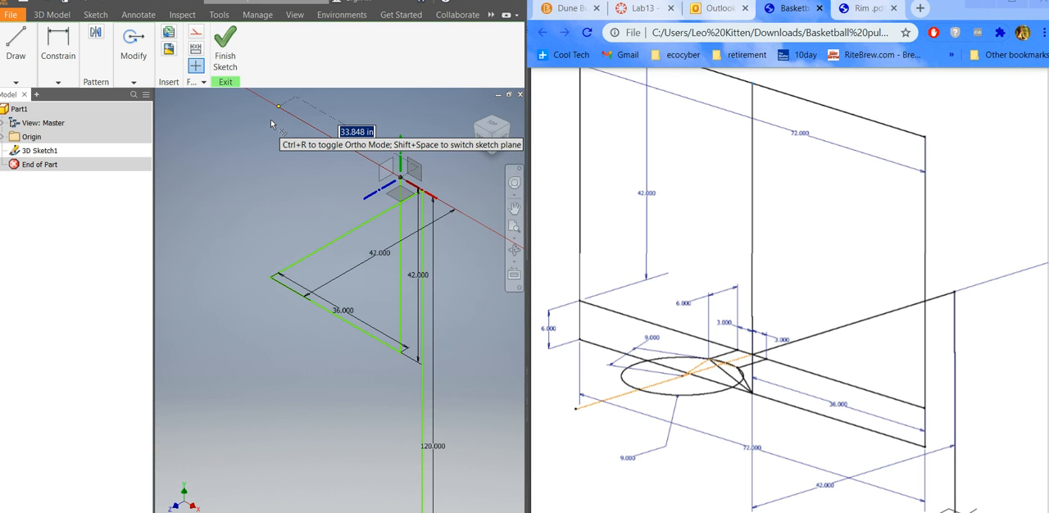
text(72)
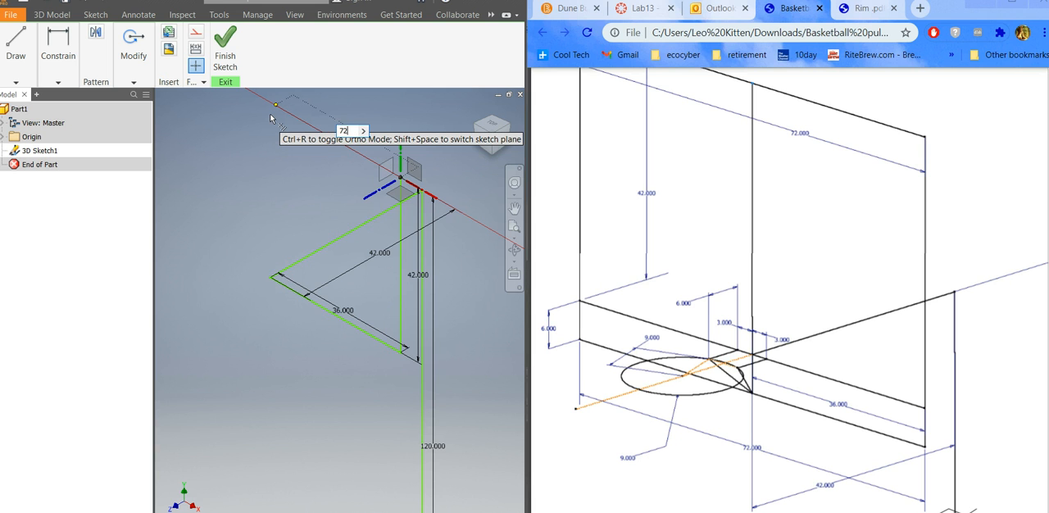
key(Return)
Draw the backboard's opposite side 42 in downward, close the outline at the arm line's end and finish the line.
scroll(270, 238, down, 5)
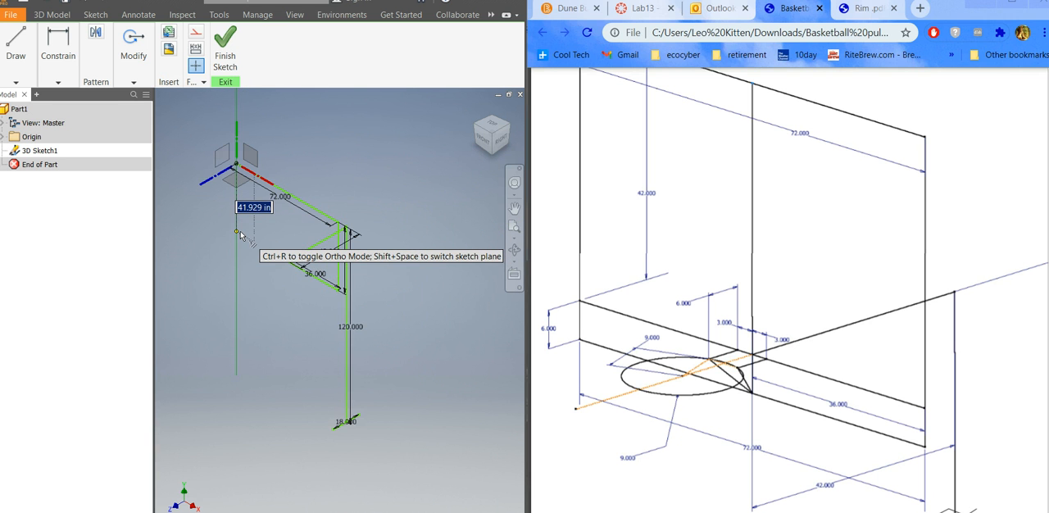
scroll(242, 242, up, 4)
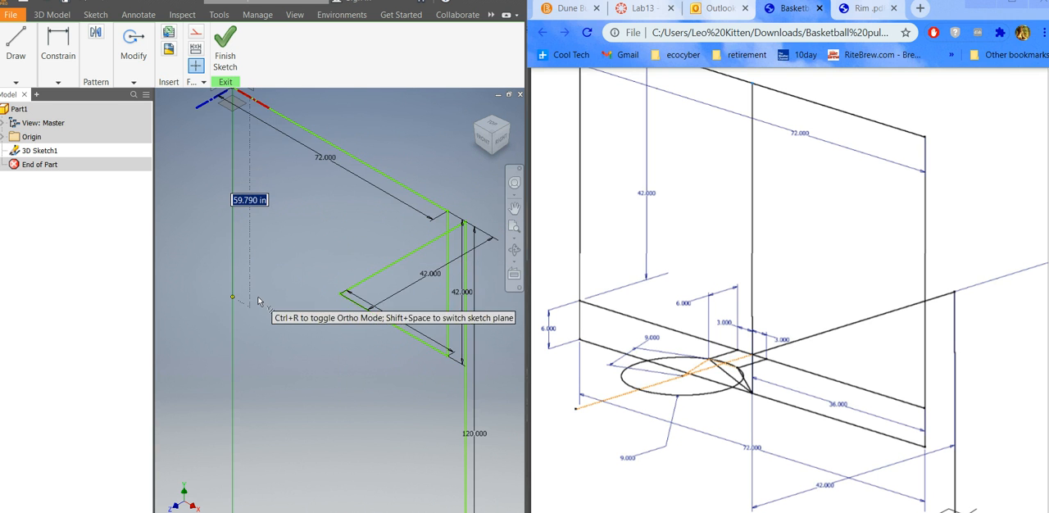
text(42)
key(Return)
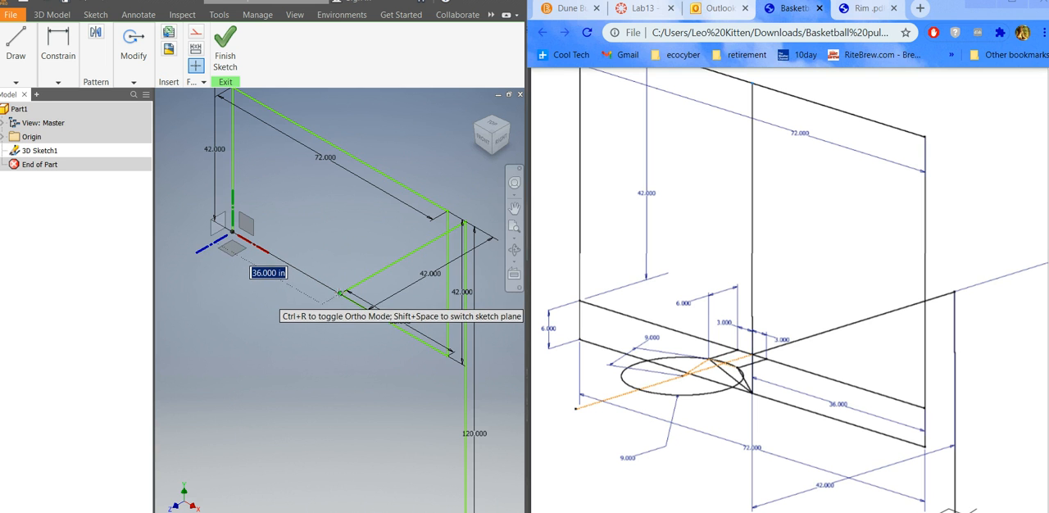
click(340, 292)
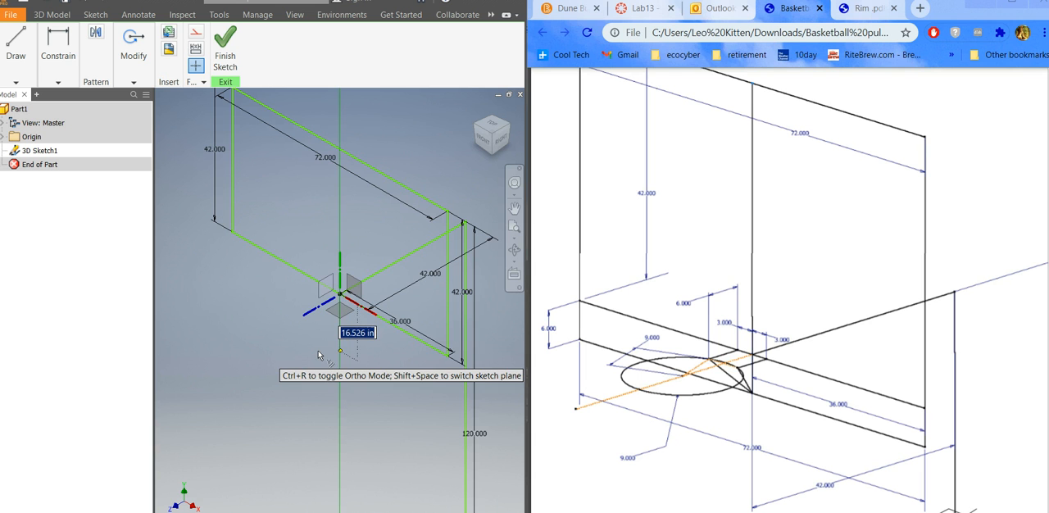
key(Escape)
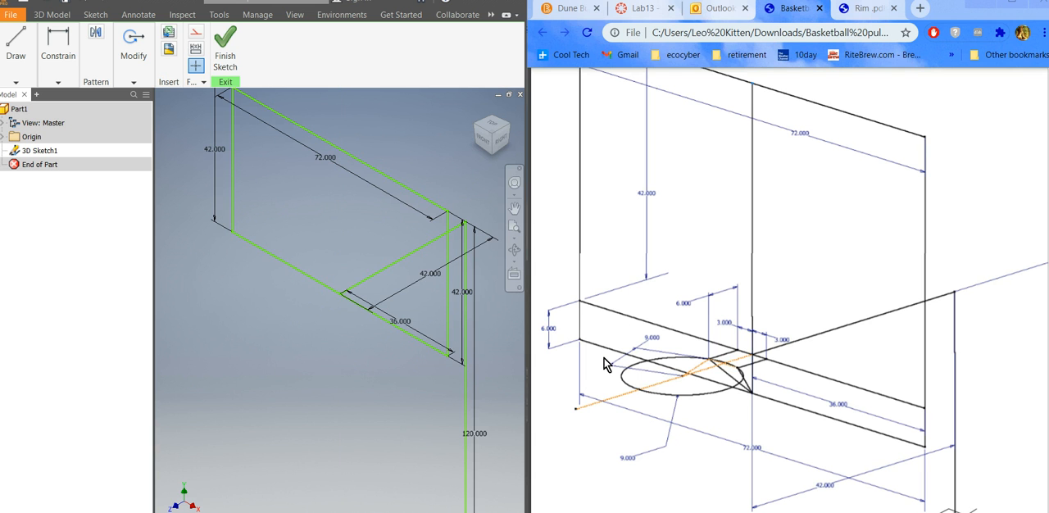
Draw a 6 in line straight down from the backboard's lower corner farthest from the pole.
click(72, 72)
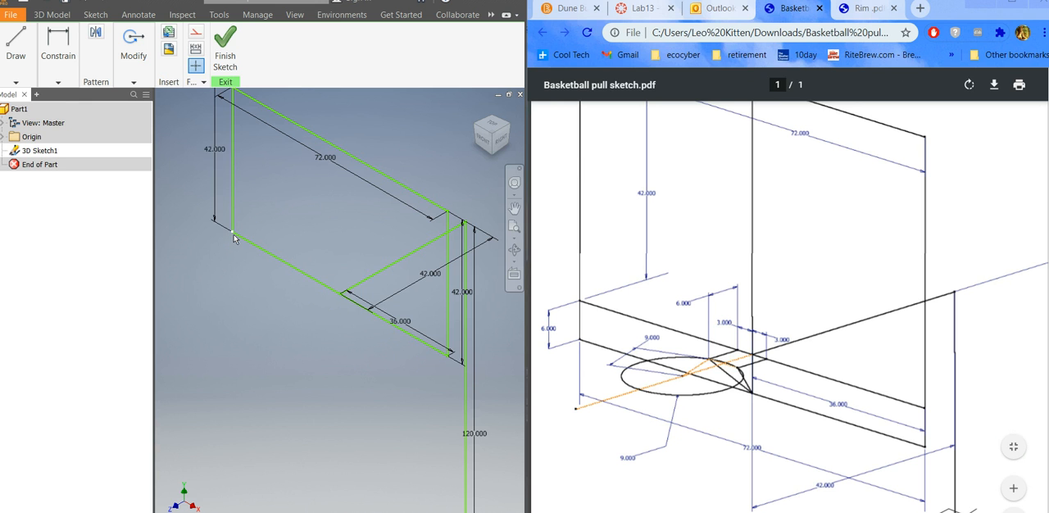
click(16, 56)
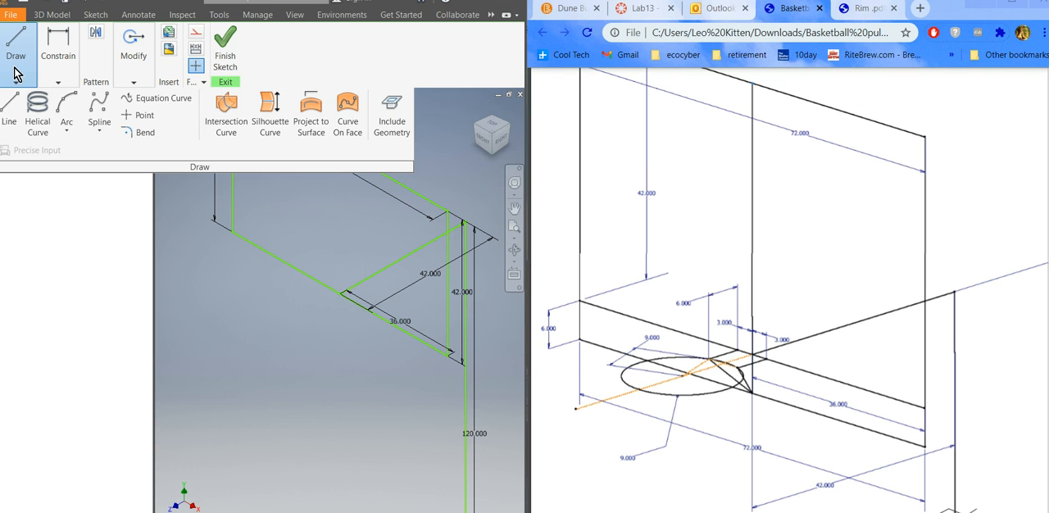
click(10, 110)
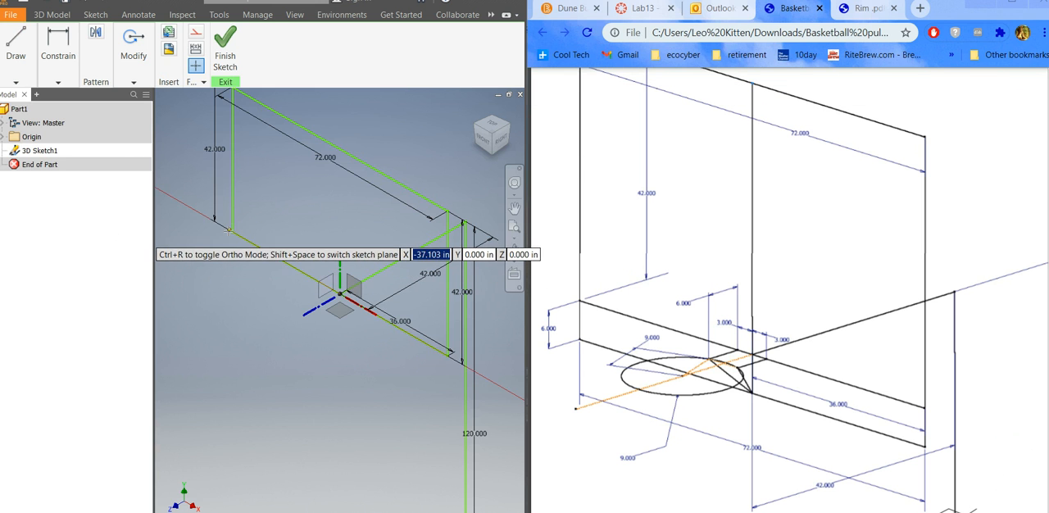
click(232, 231)
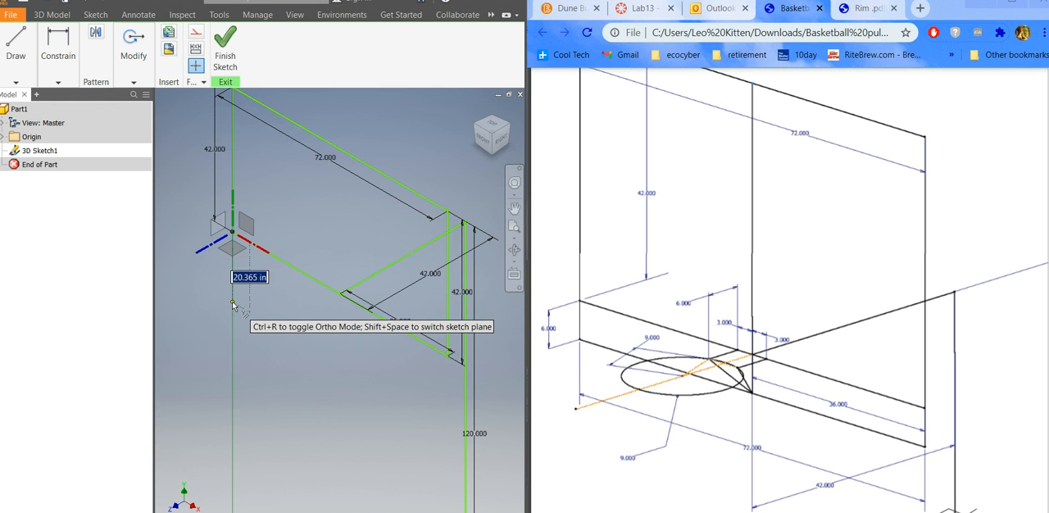
text(6)
key(Return)
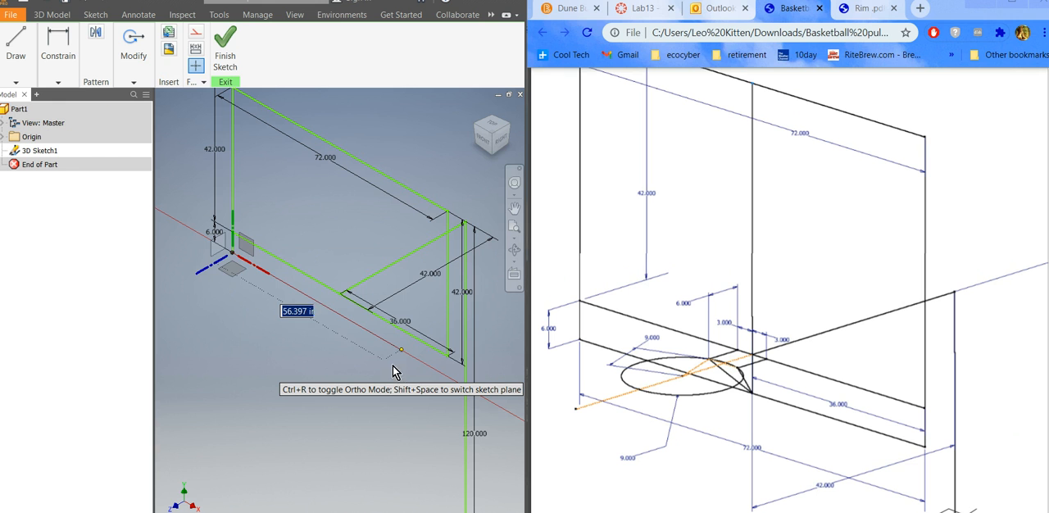
Continue with a 72 in line along the X axis and close it 6 in upward to the backboard's other lower corner.
key(Return)
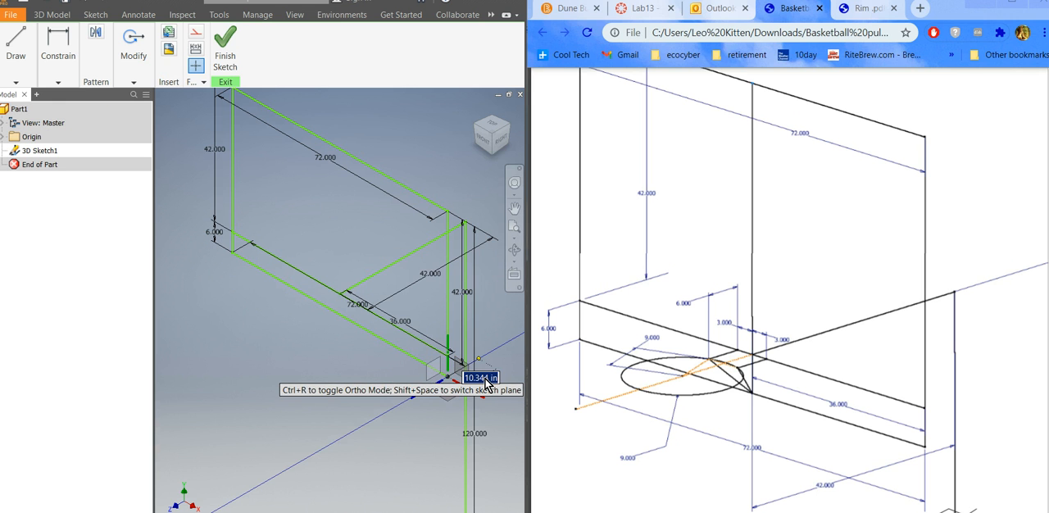
scroll(461, 381, down, 5)
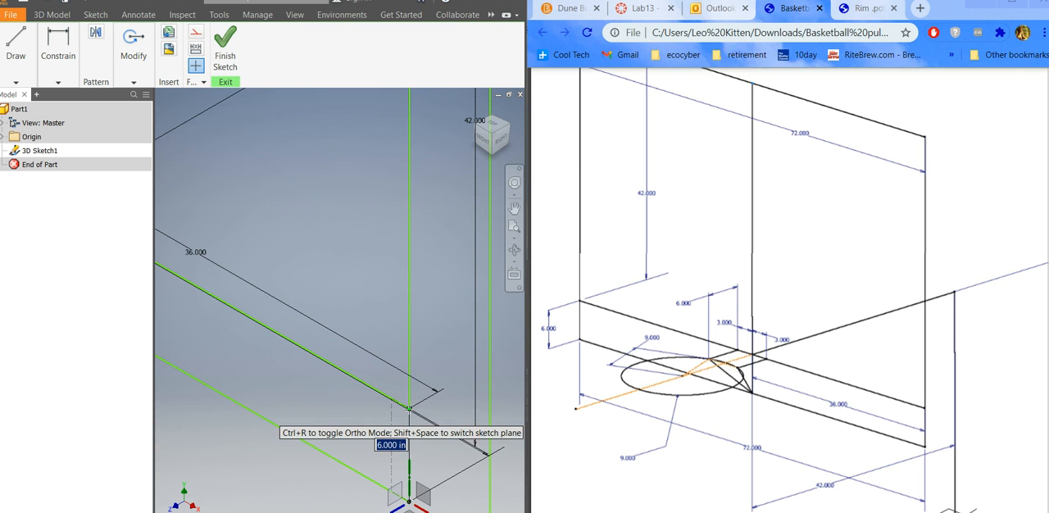
click(408, 407)
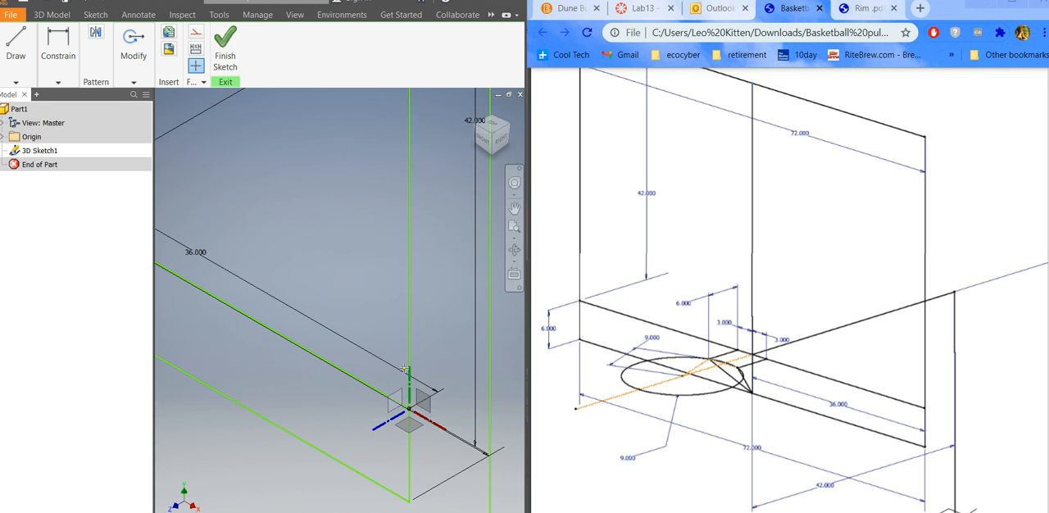
Draw a vertical center line from the midpoint of the lowest backboard line up to the backboard's upper edge.
scroll(471, 240, down, 4)
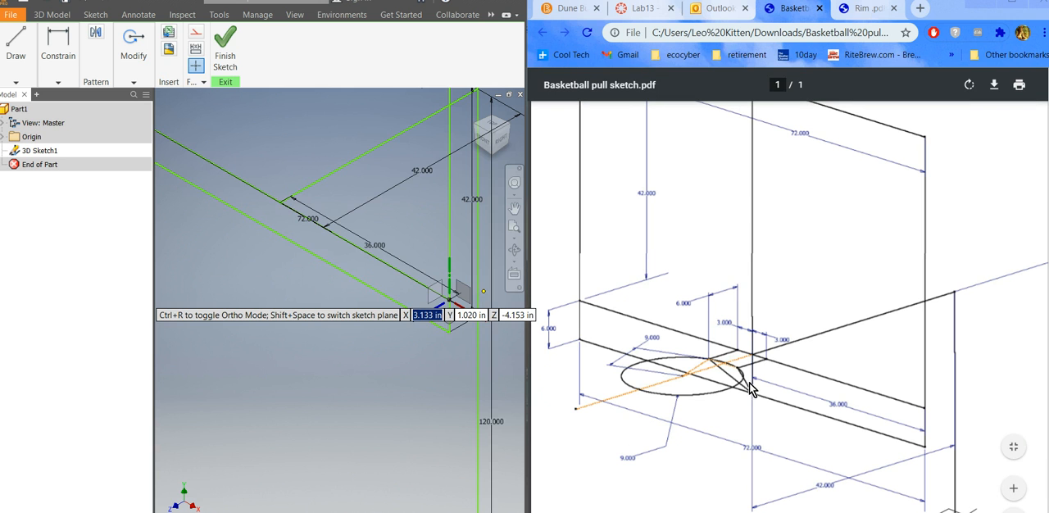
scroll(369, 320, down, 5)
scroll(369, 318, up, 3)
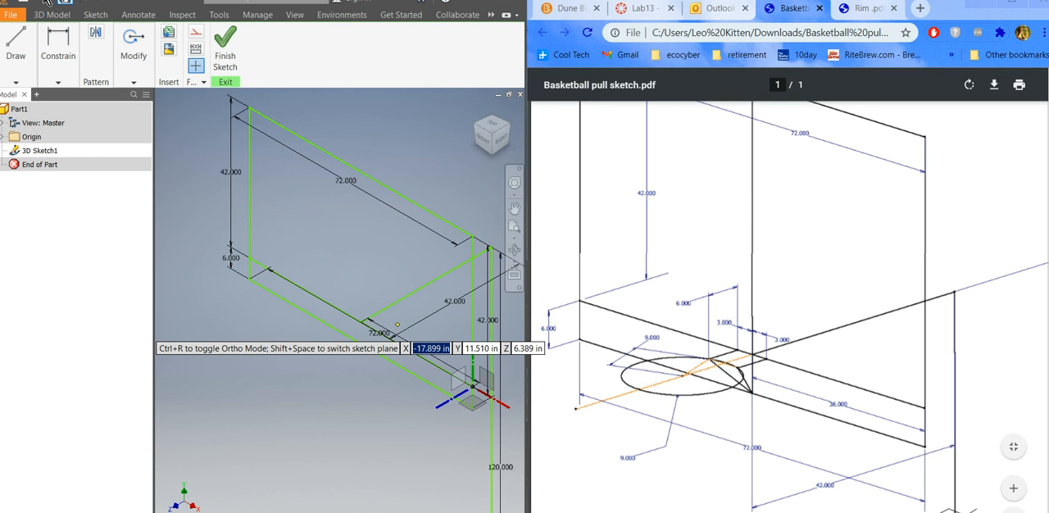
click(10, 62)
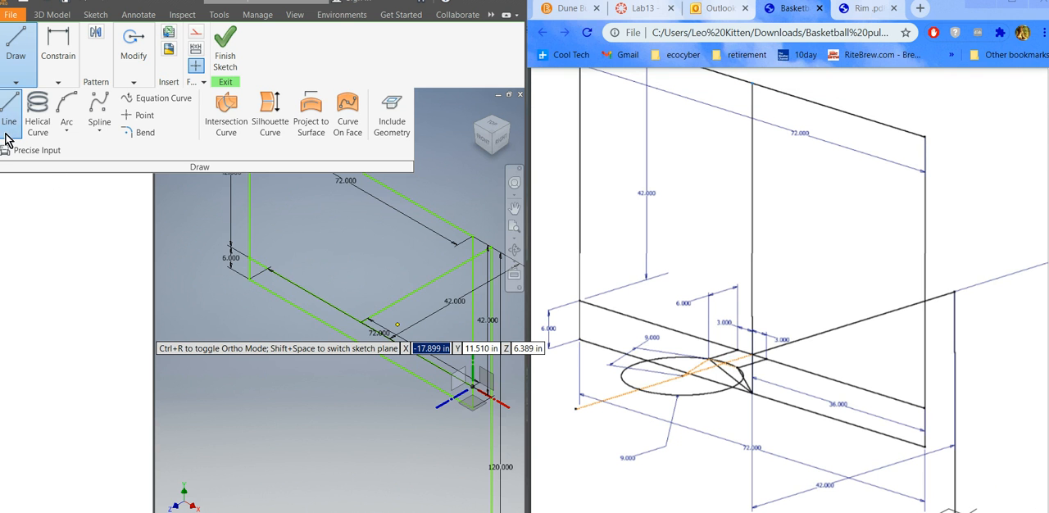
click(361, 342)
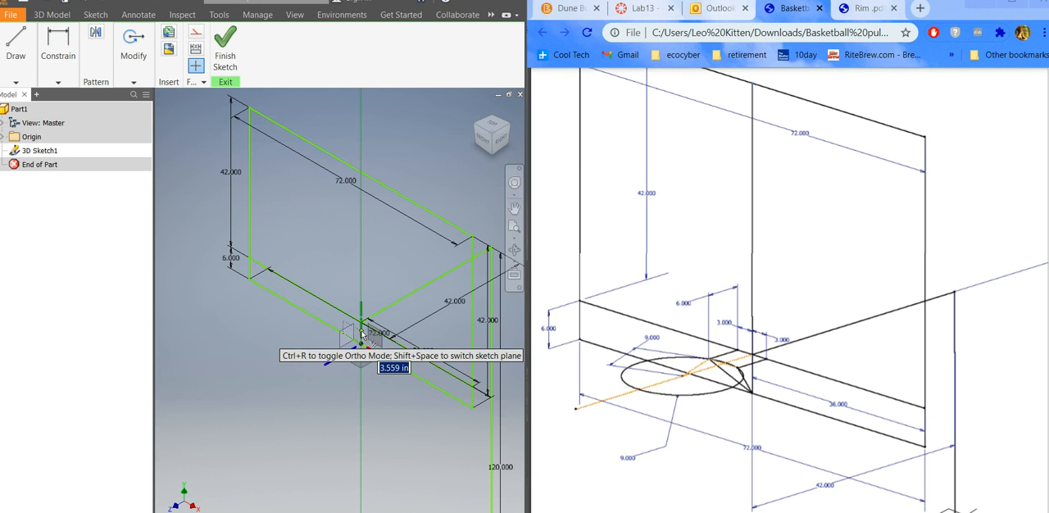
click(361, 173)
key(Escape)
scroll(240, 364, up, 3)
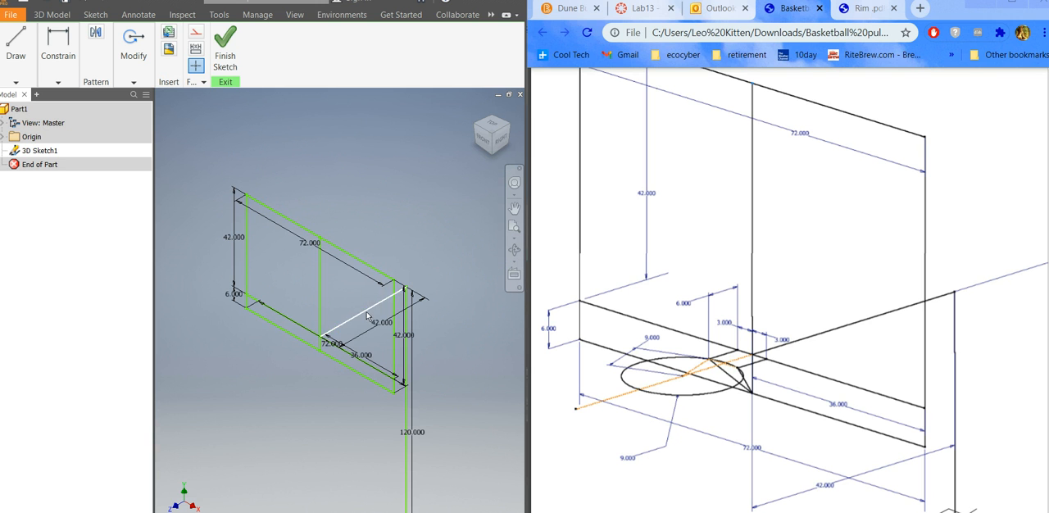
Select the whole pole and backboard sketch and apply the Fix constraint to lock its position.
scroll(313, 365, up, 4)
scroll(323, 399, down, 5)
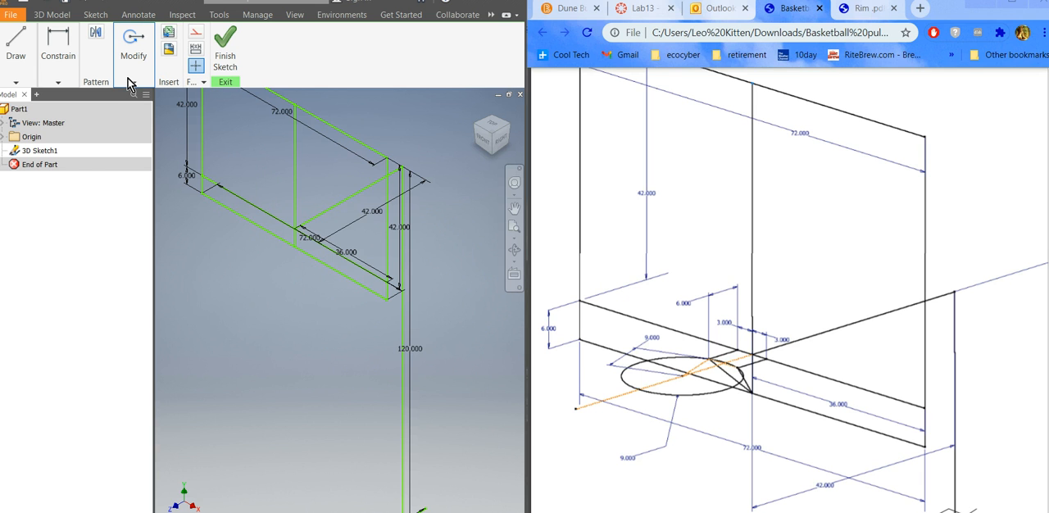
click(58, 81)
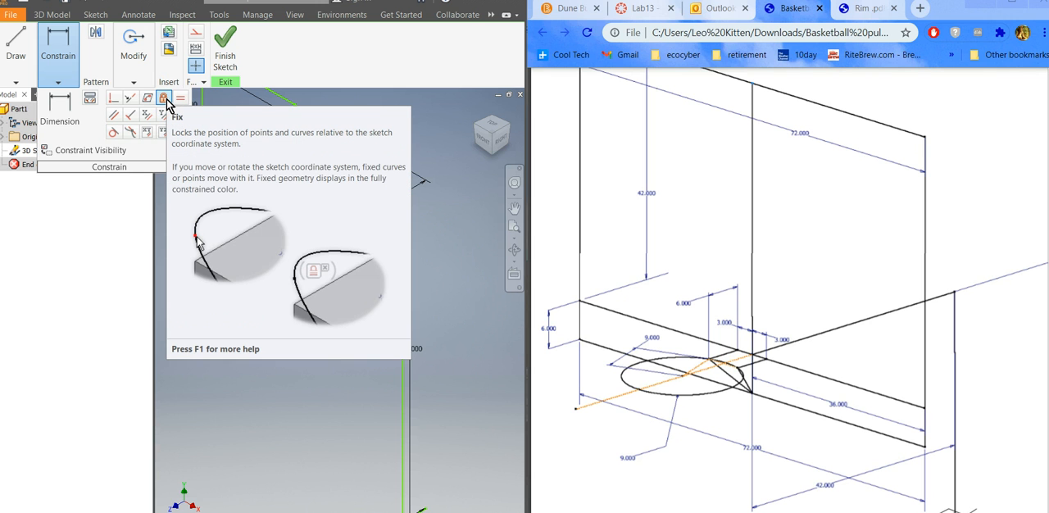
drag(303, 232, 419, 286)
scroll(457, 332, down, 5)
drag(386, 238, 486, 397)
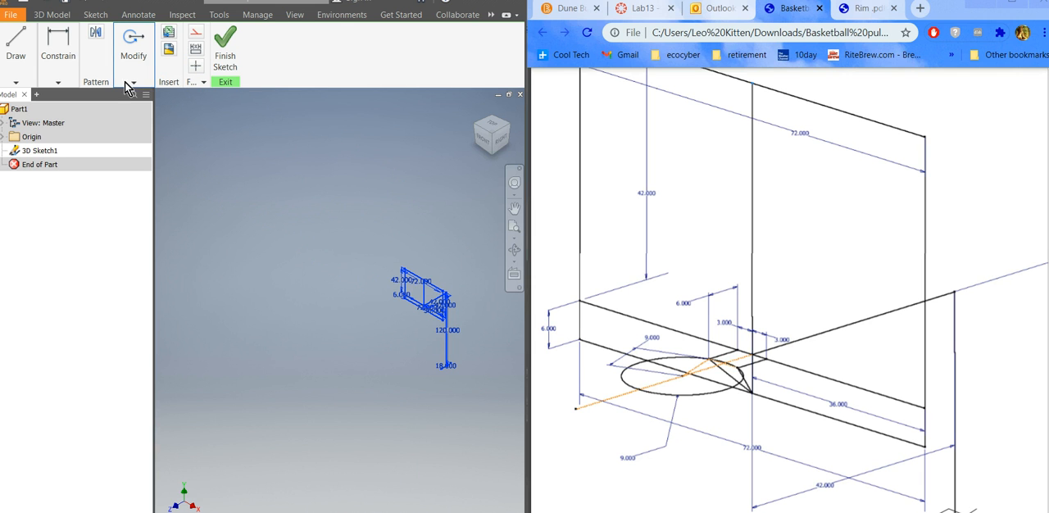
click(59, 82)
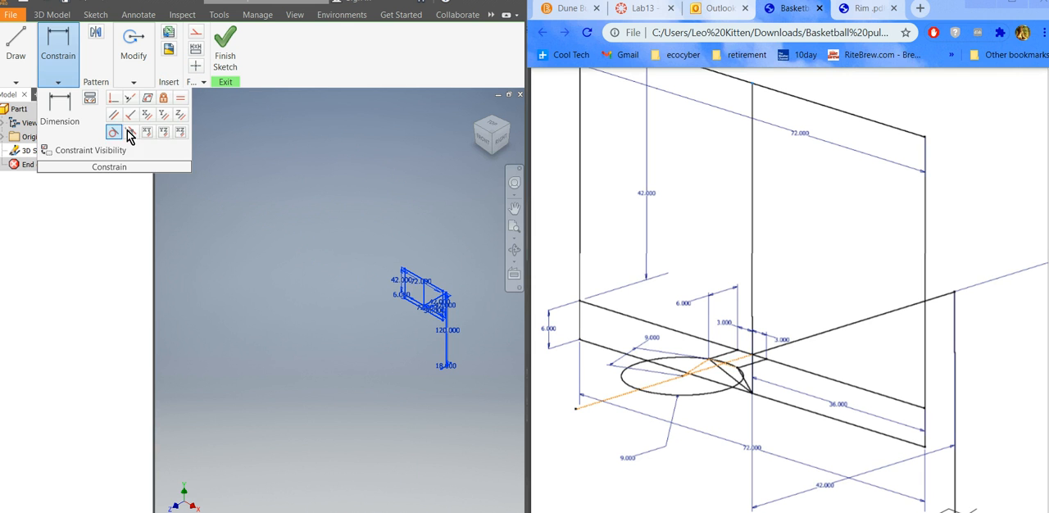
click(163, 98)
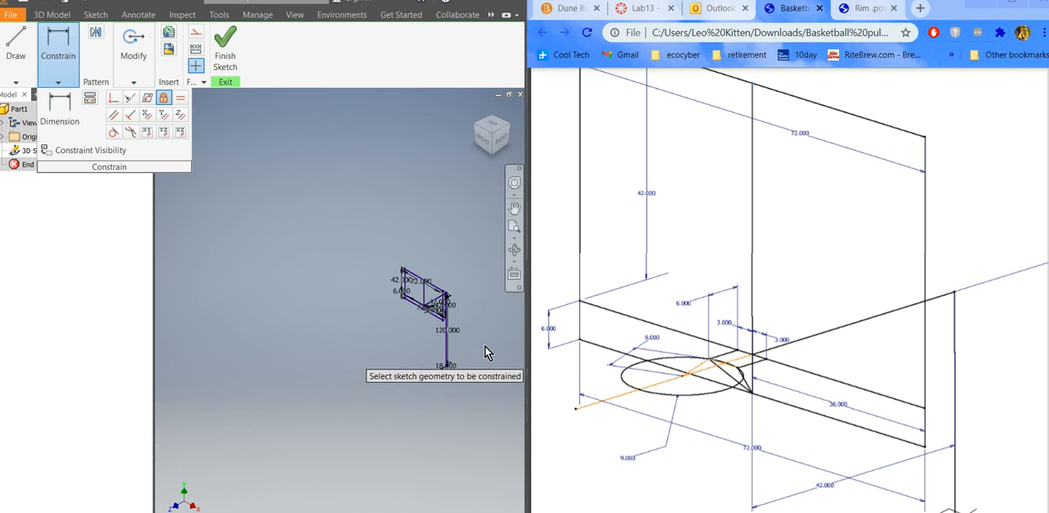
scroll(474, 336, up, 4)
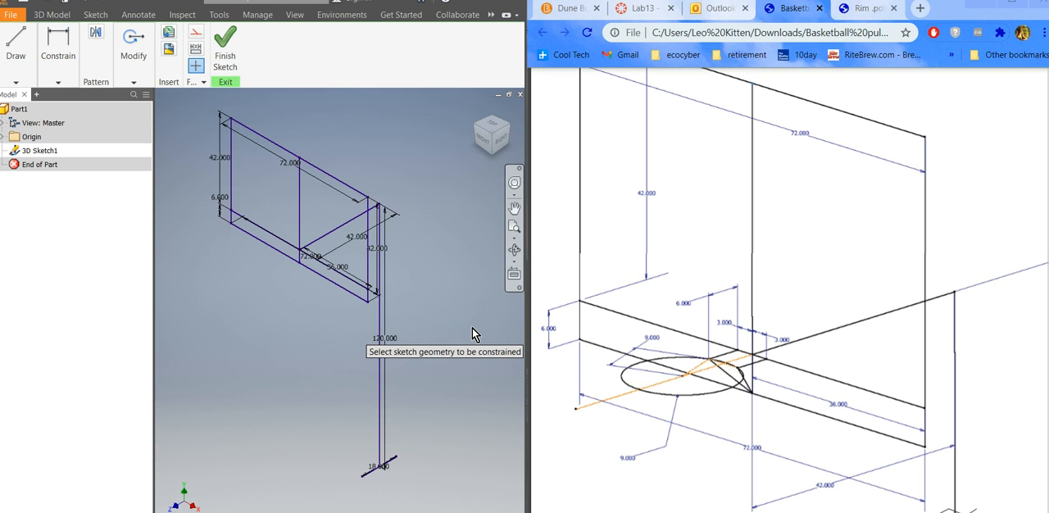
scroll(474, 334, down, 3)
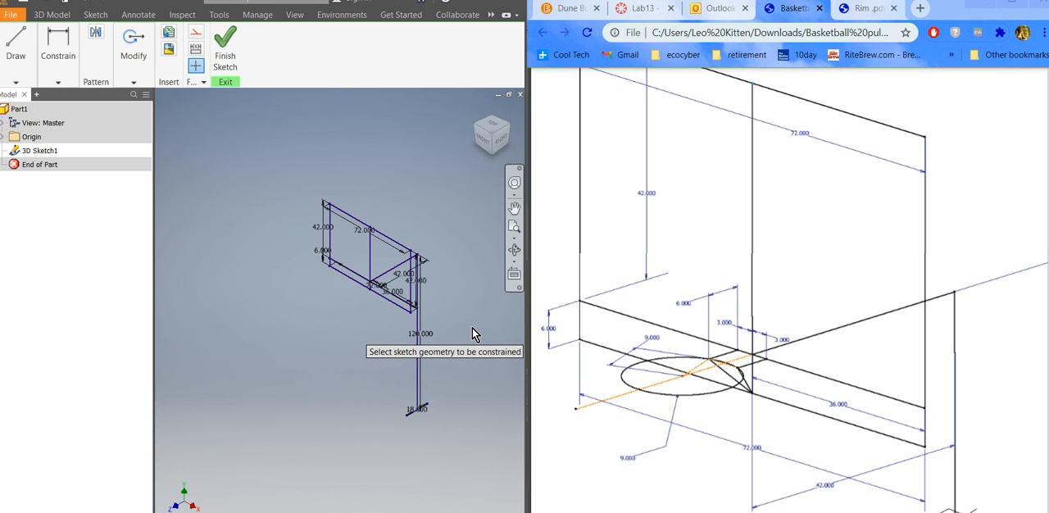
click(58, 83)
click(165, 100)
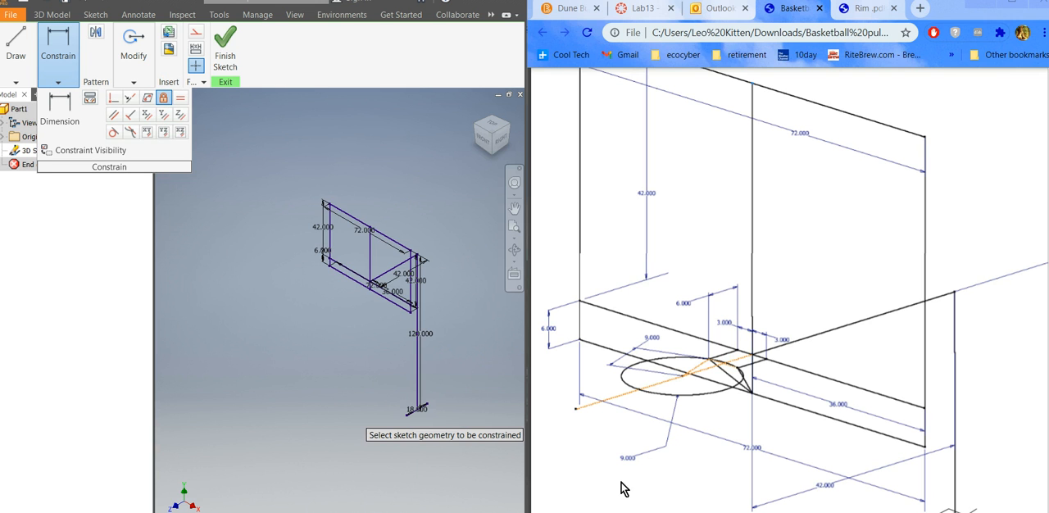
scroll(500, 318, down, 1)
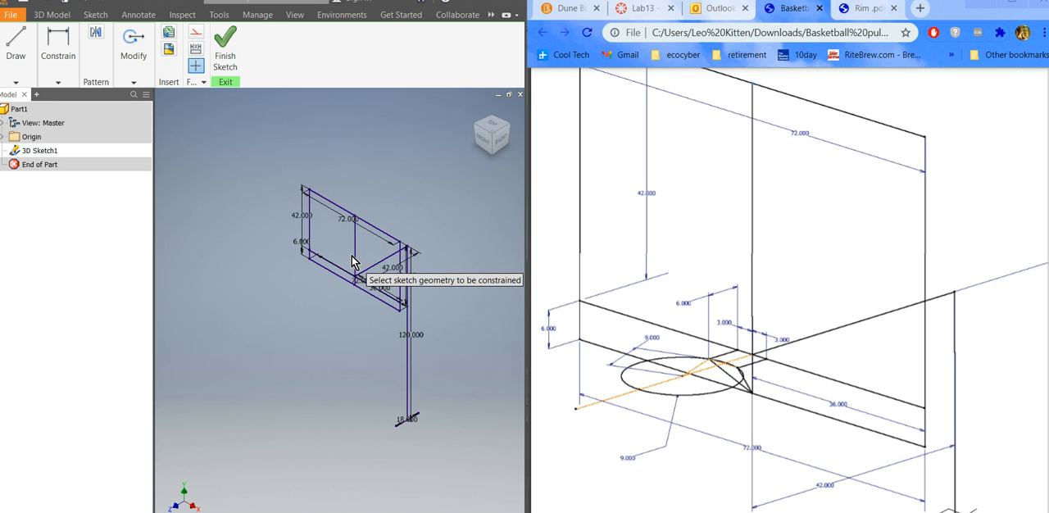
scroll(352, 261, down, 2)
scroll(352, 261, up, 5)
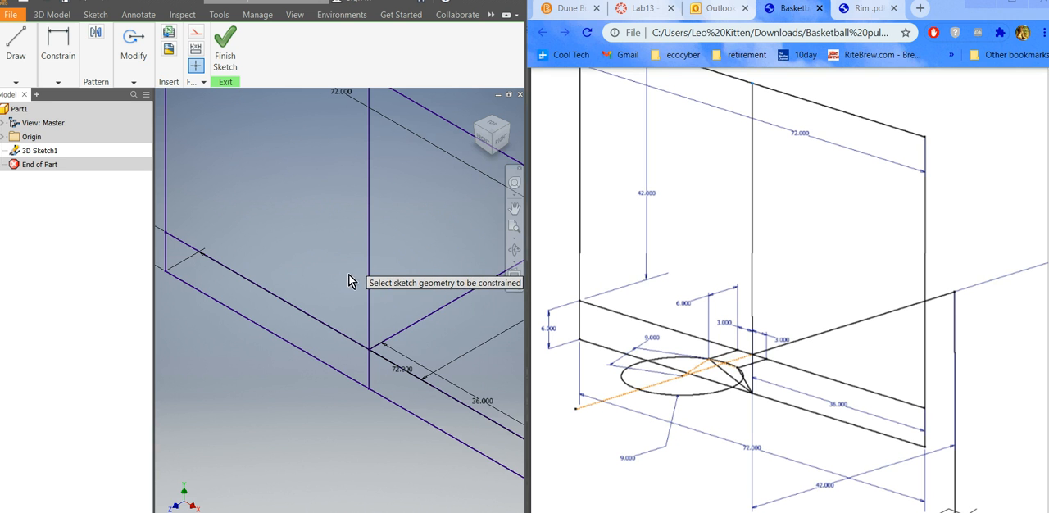
Draw a 6 in line along the Z axis, away from the pole, starting on the backboard's lower edge on the negative X side of the center line.
click(57, 82)
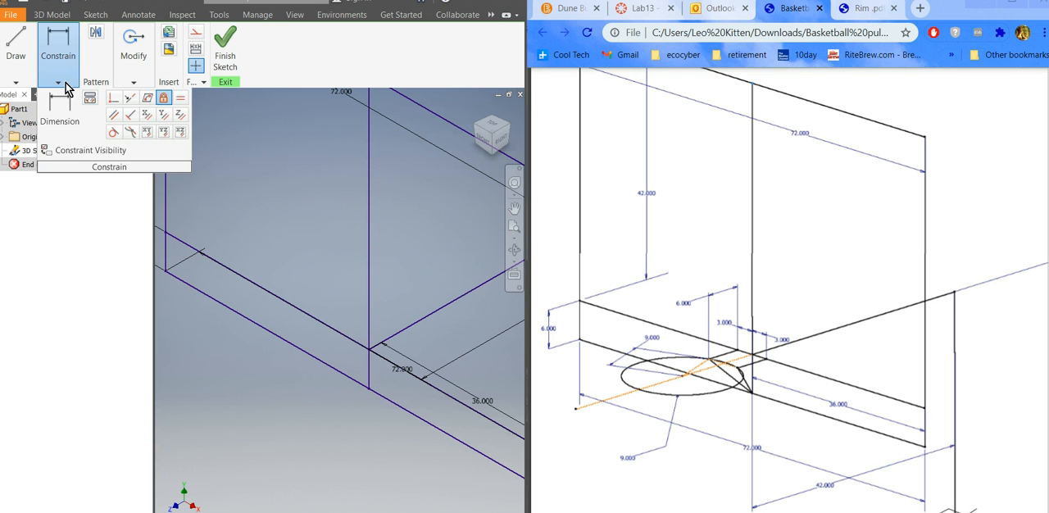
click(16, 67)
click(9, 115)
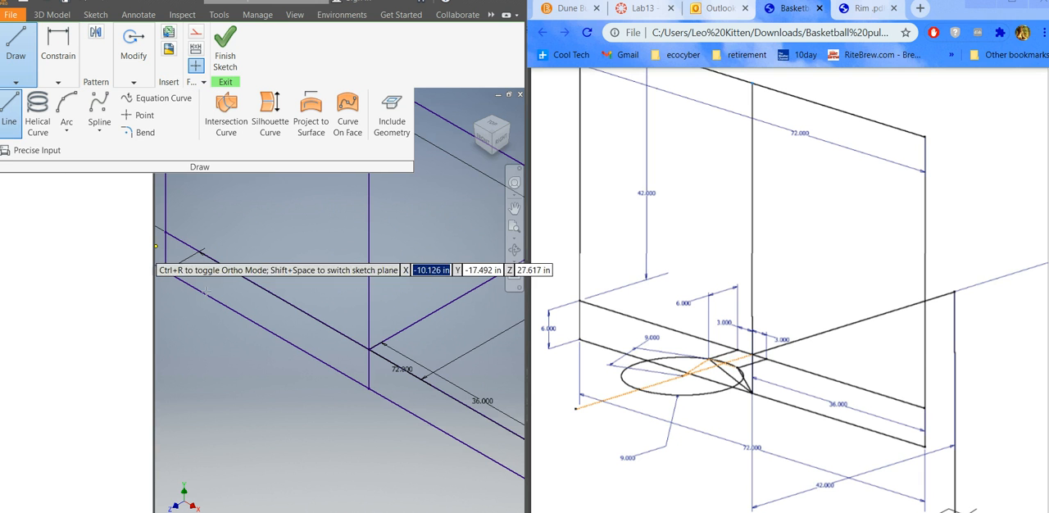
click(354, 342)
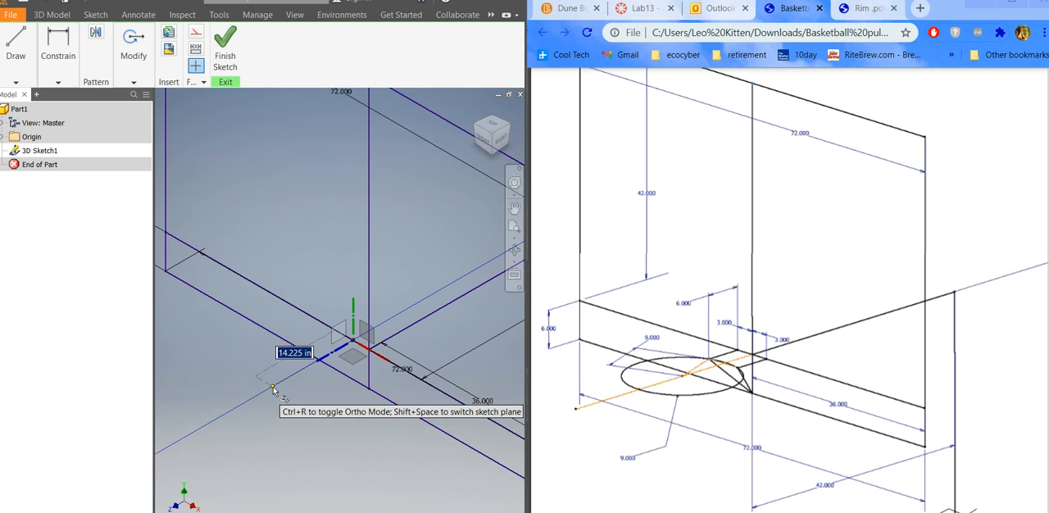
text(6)
key(Return)
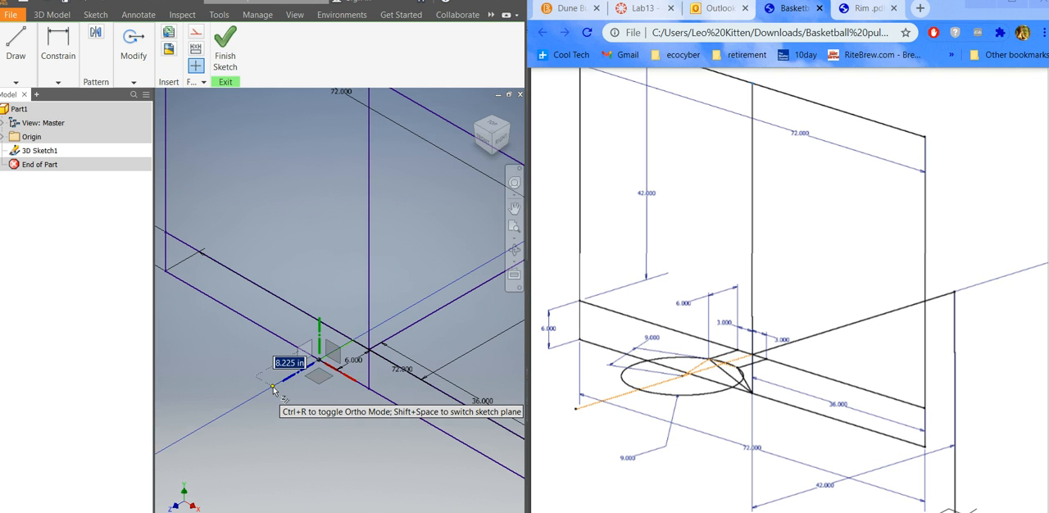
key(Escape)
scroll(342, 353, down, 3)
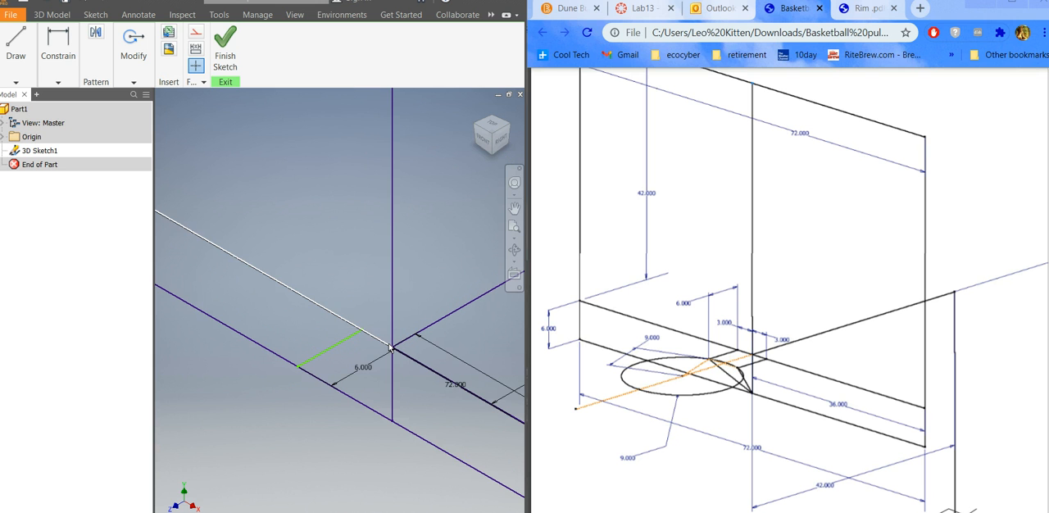
click(58, 81)
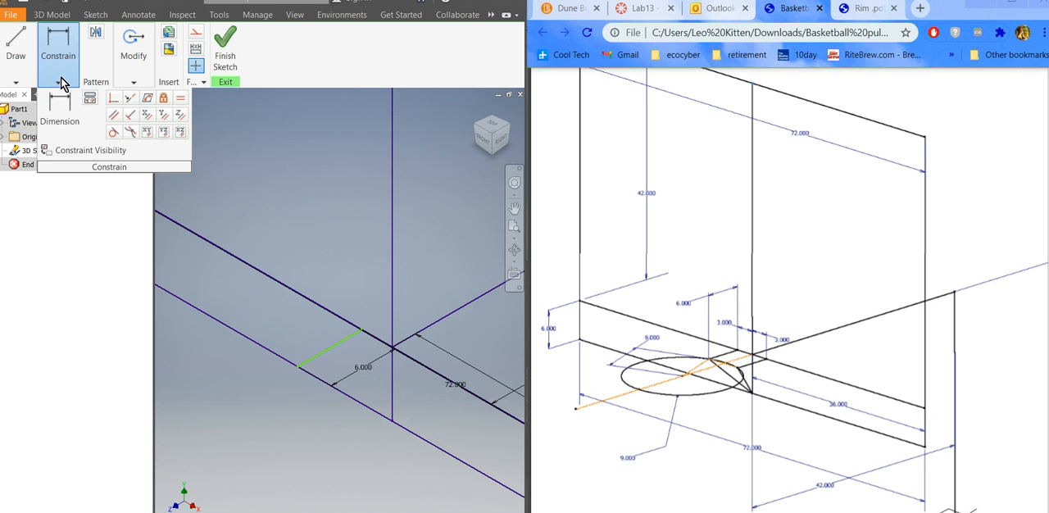
click(58, 117)
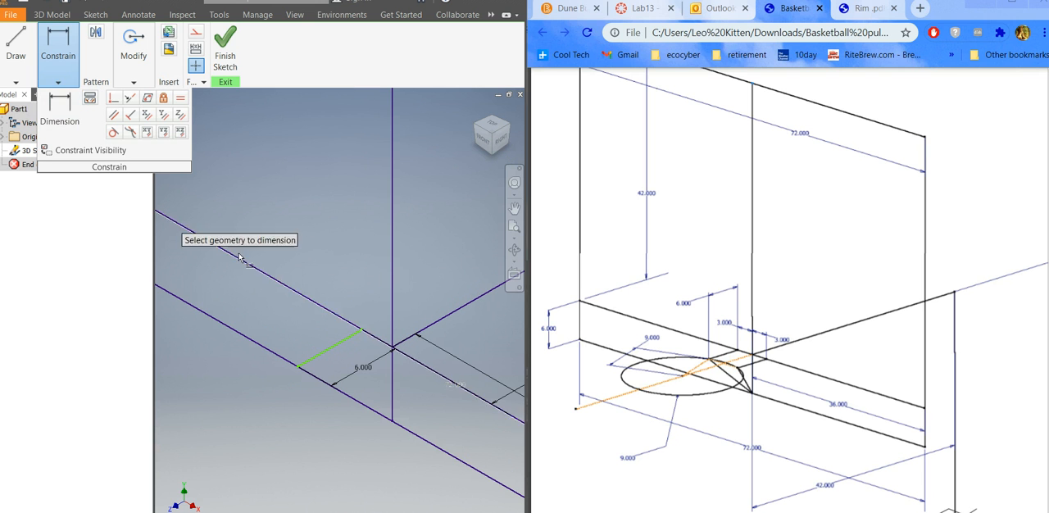
click(359, 334)
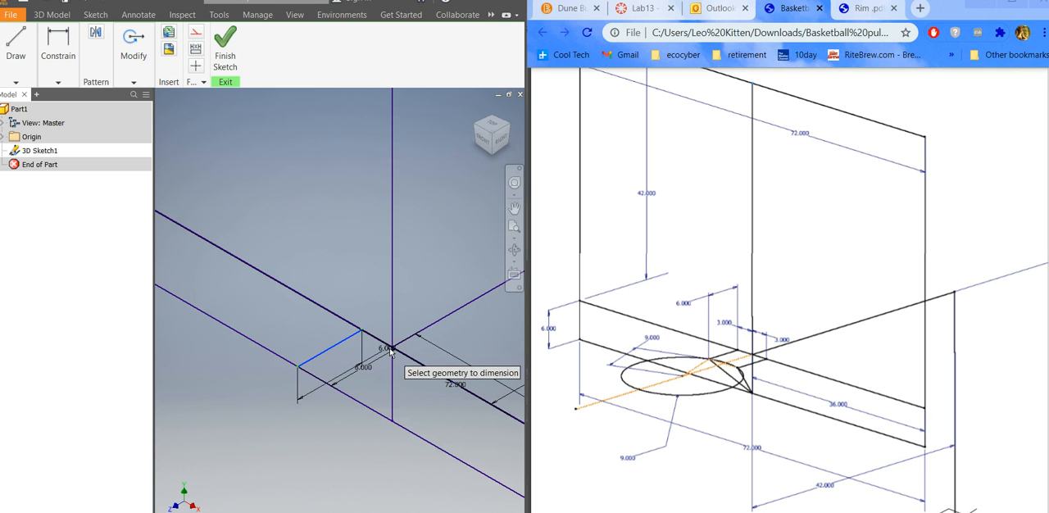
scroll(392, 351, up, 5)
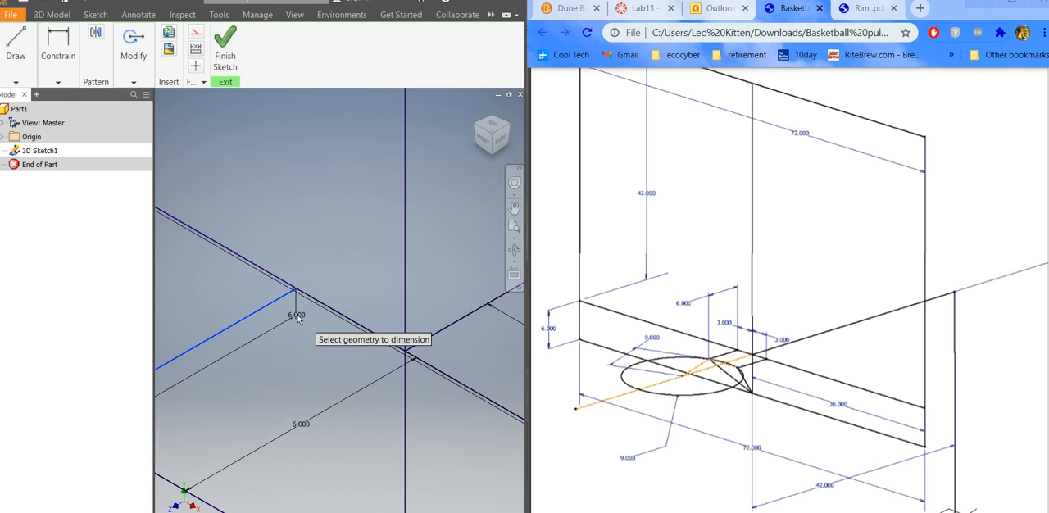
key(Escape)
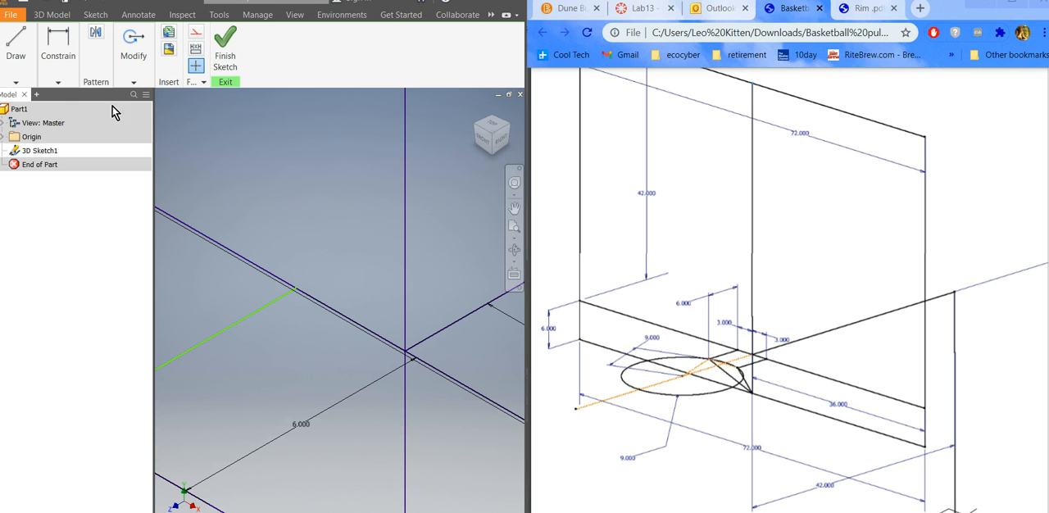
Dimension the 6 in line's start point from the vertical center line and set the distance to 3 in.
click(57, 82)
click(59, 108)
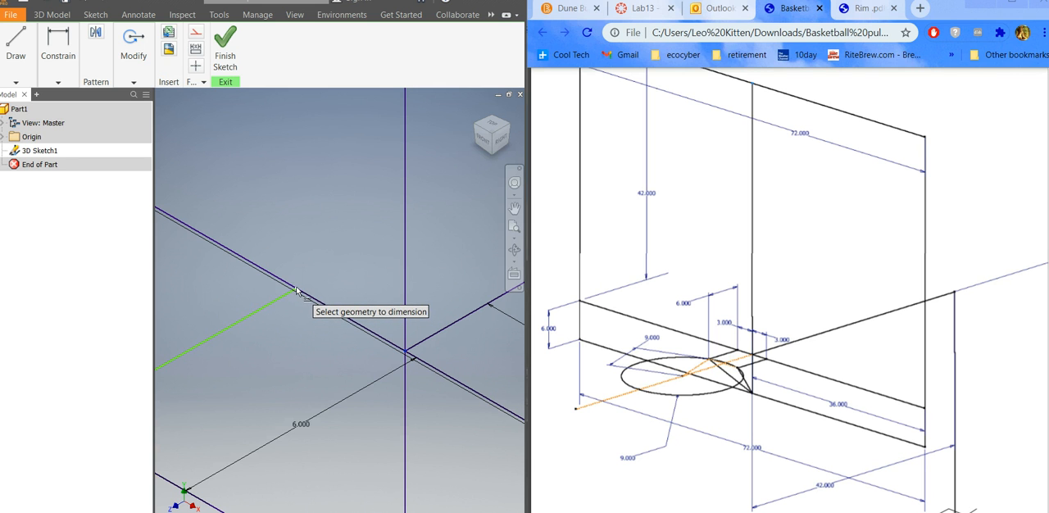
click(304, 285)
click(352, 264)
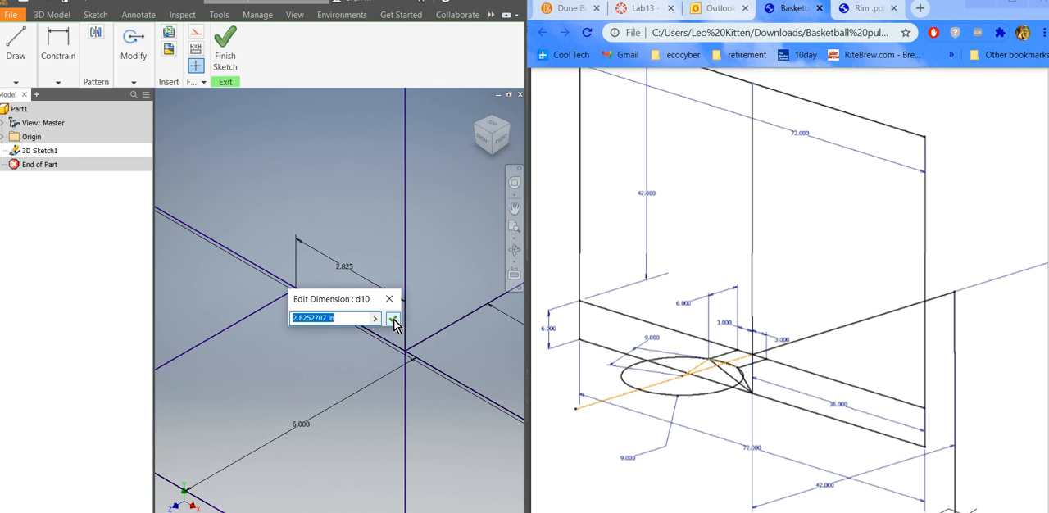
text(3)
click(393, 320)
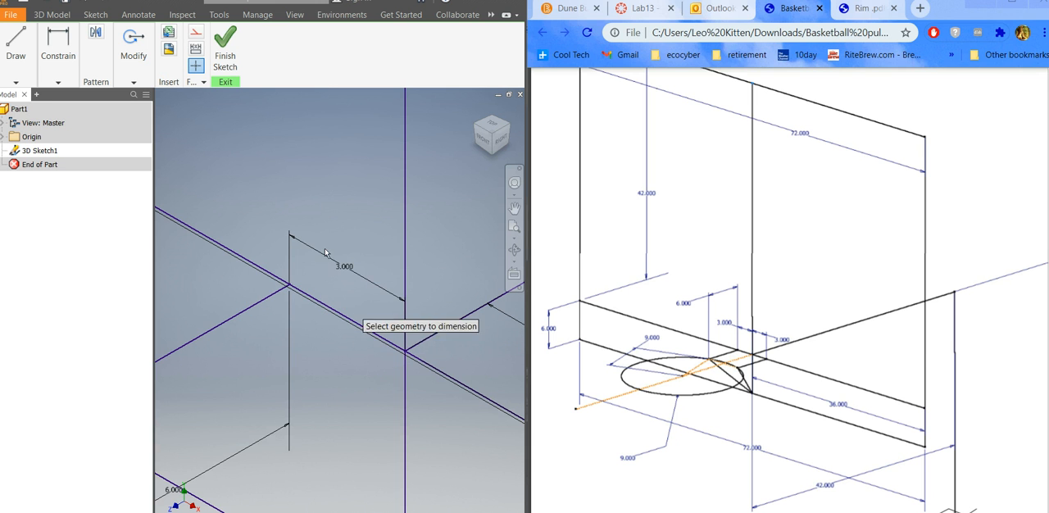
Draw a second 6 in line along the Z axis from the backboard's lower edge on the positive X side of the center line.
scroll(306, 246, down, 3)
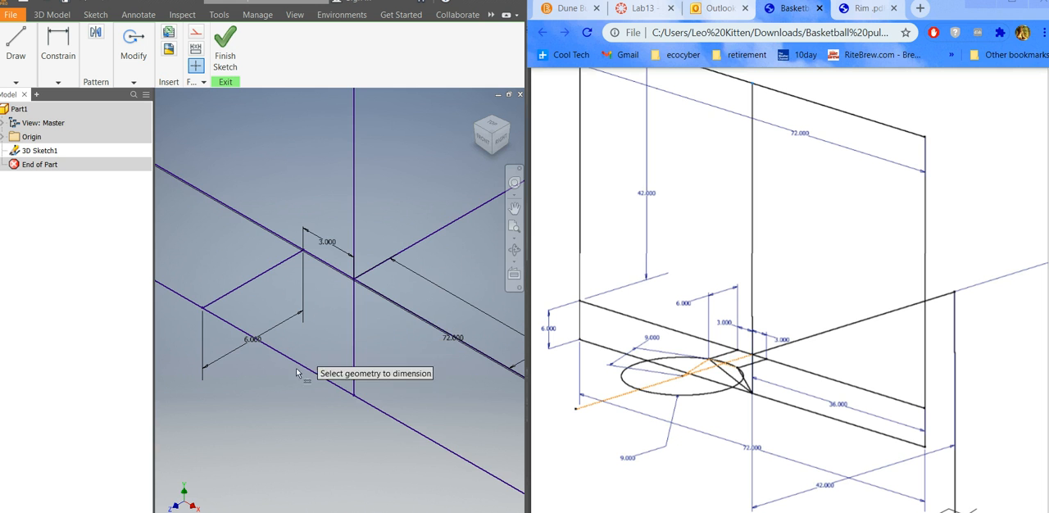
scroll(298, 376, down, 2)
mouse_move(298, 373)
shift+middle_down()
mouse_move(311, 365)
mouse_move(293, 366)
shift+middle_up()
scroll(253, 328, down, 3)
scroll(253, 347, up, 2)
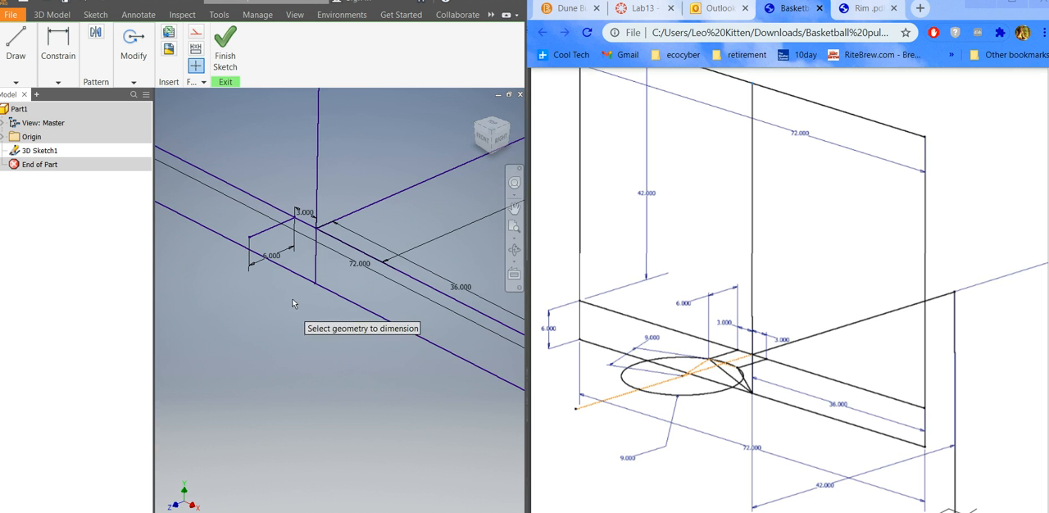
click(7, 56)
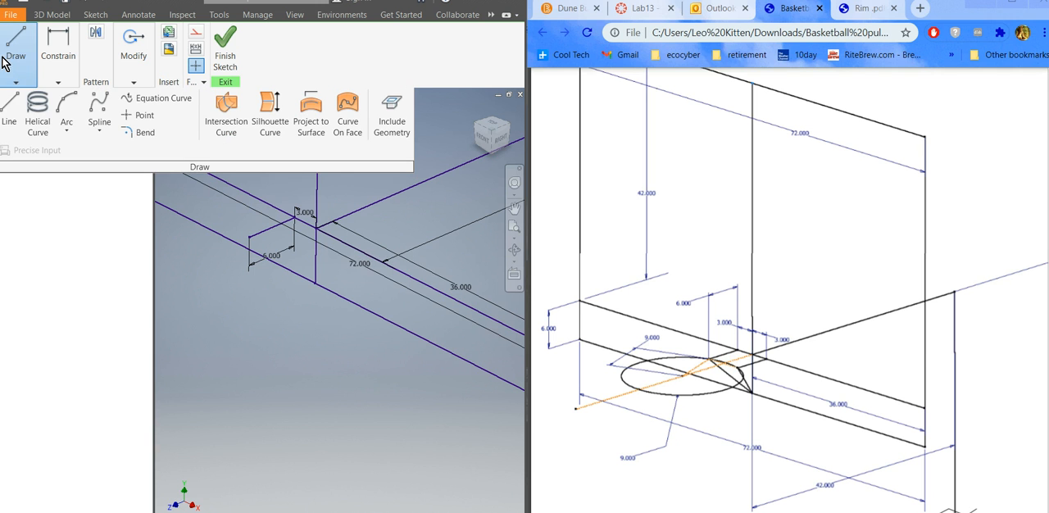
click(9, 108)
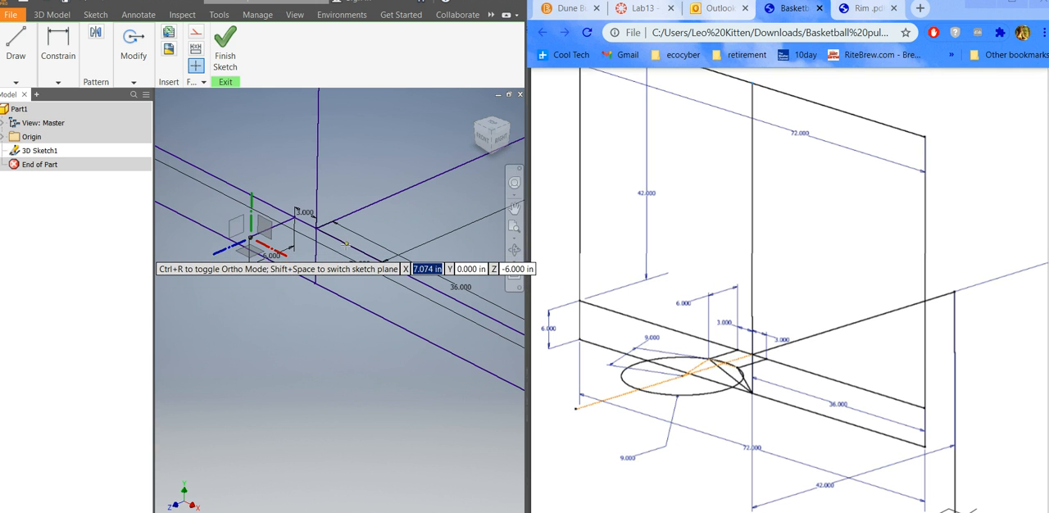
click(346, 244)
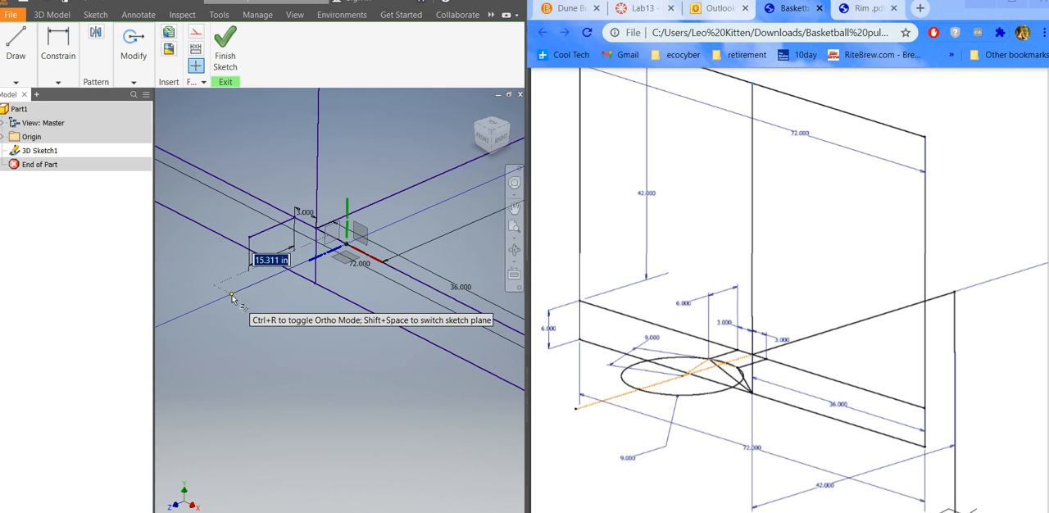
text(6)
key(Return)
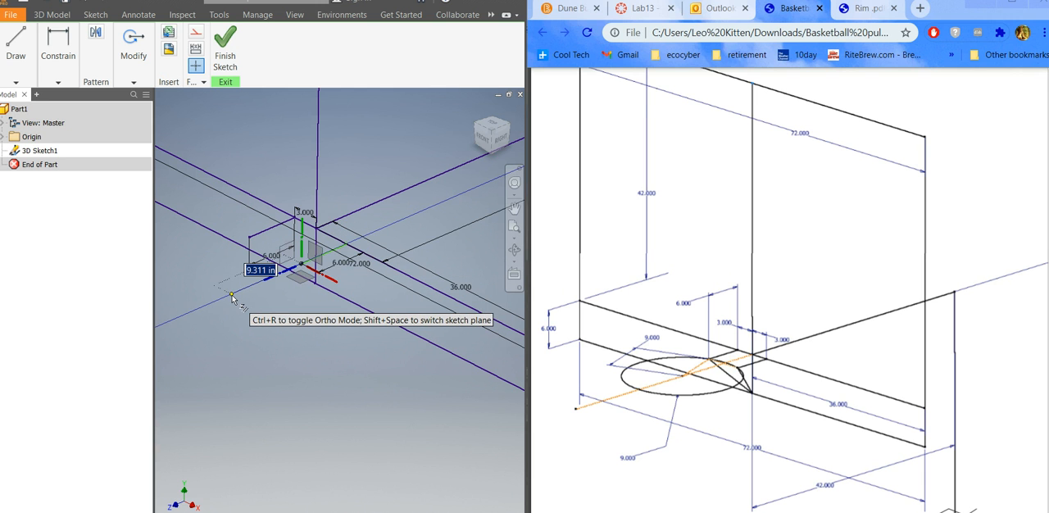
key(Escape)
Dimension the second 6 in line's start point from the center line and set the distance to 3 in.
scroll(662, 250, down, 3)
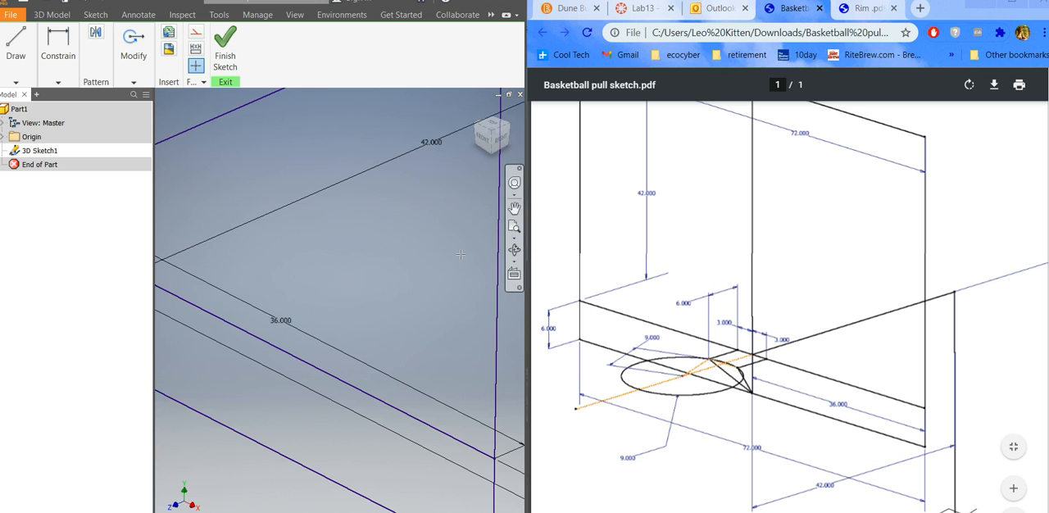
scroll(453, 318, up, 4)
scroll(283, 296, down, 4)
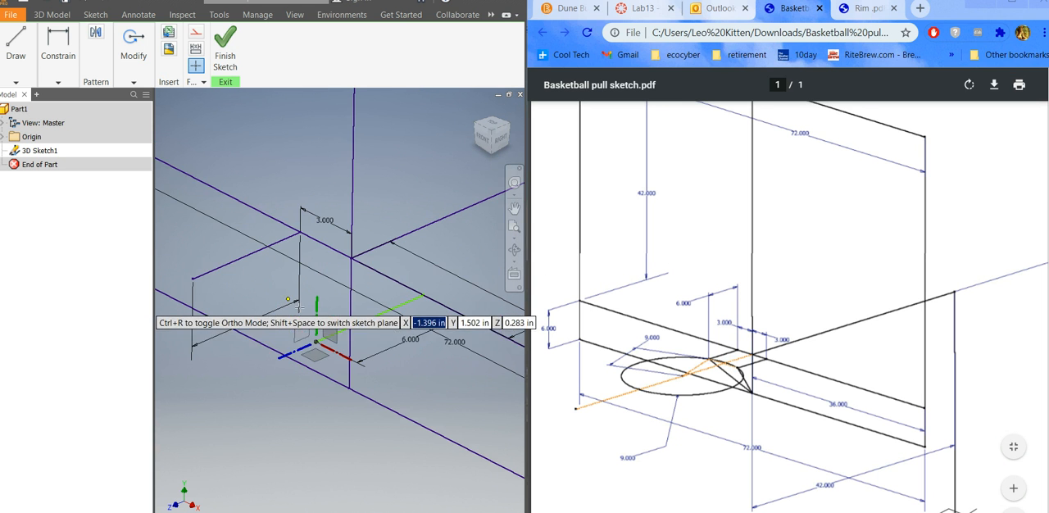
click(57, 53)
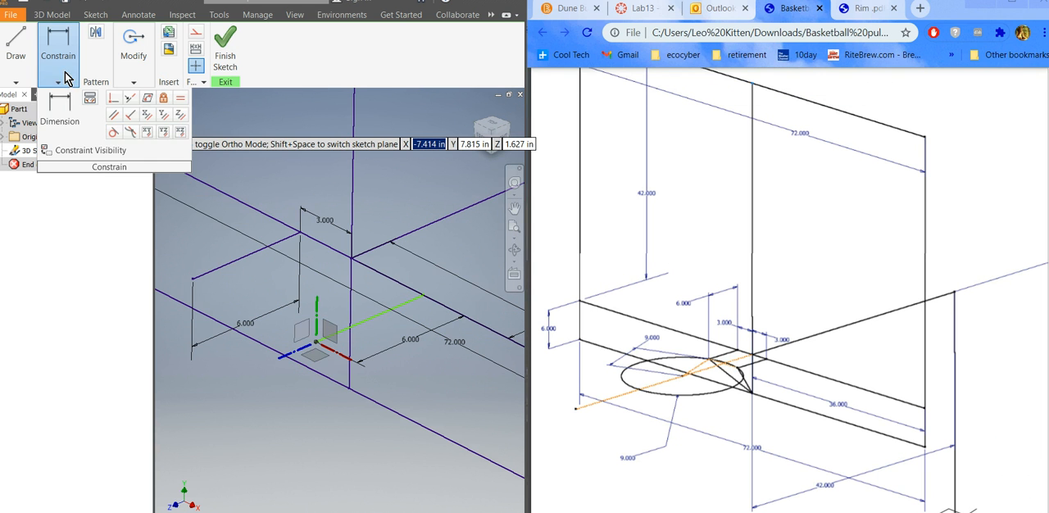
click(57, 117)
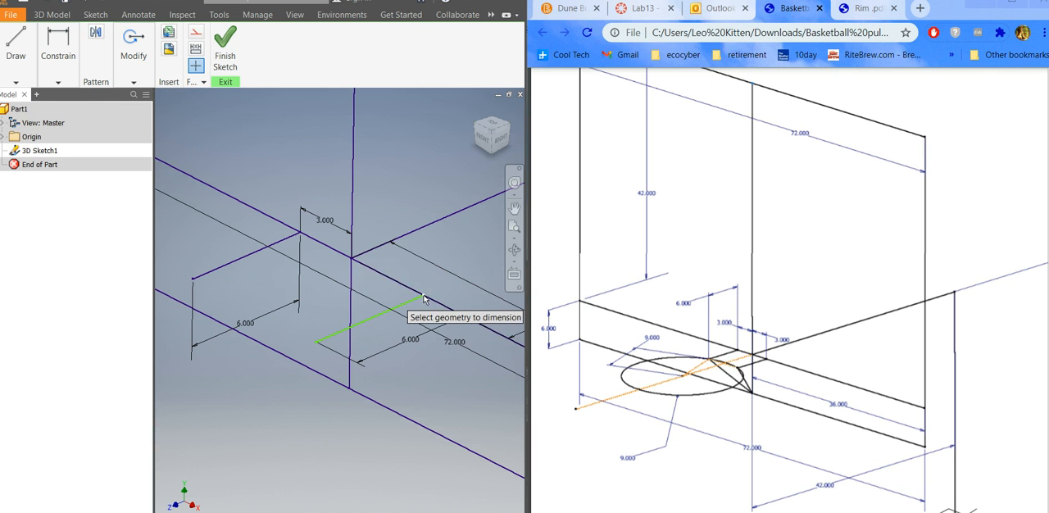
click(353, 262)
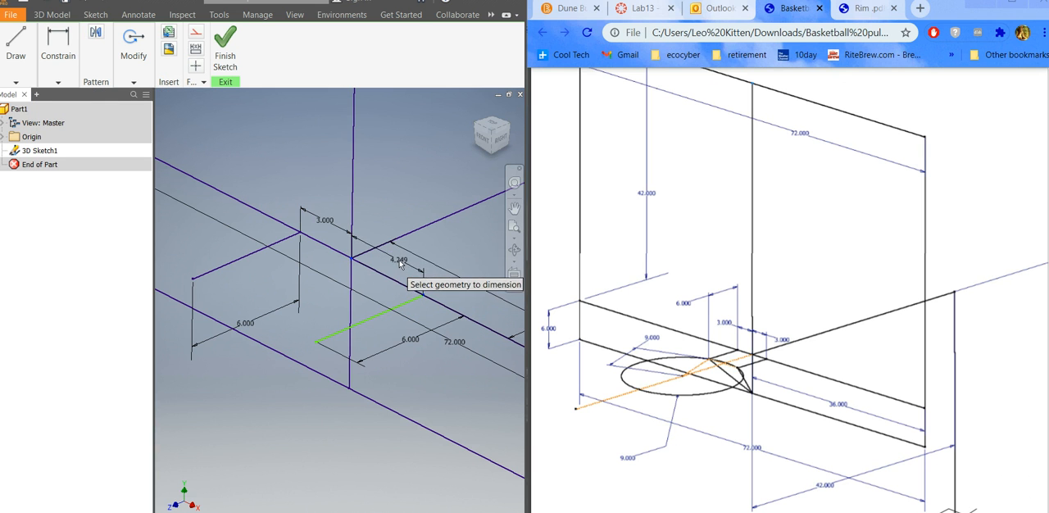
click(395, 263)
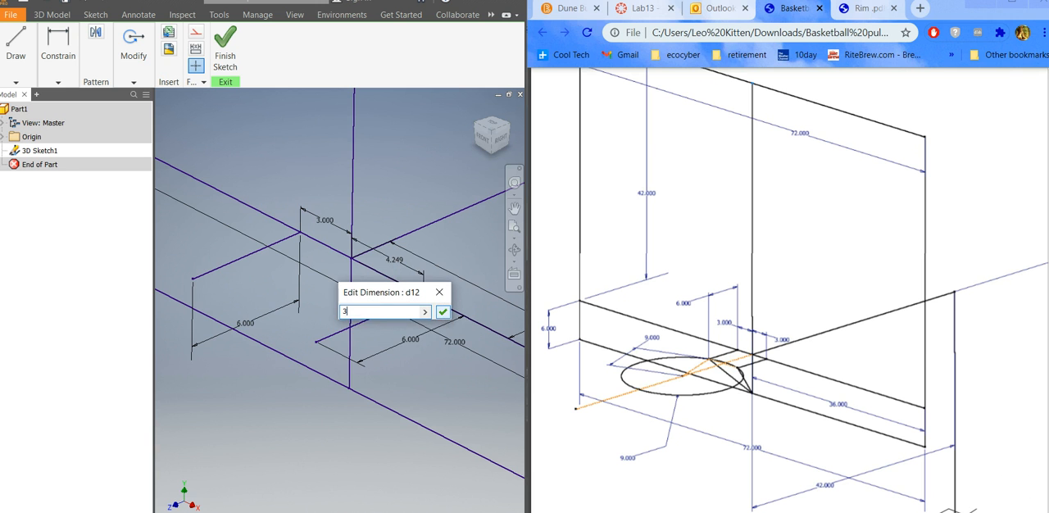
click(442, 313)
Draw two diagonal brace lines joining the free ends of both 6 in lines to the lower end of the vertical center line.
drag(250, 323, 257, 309)
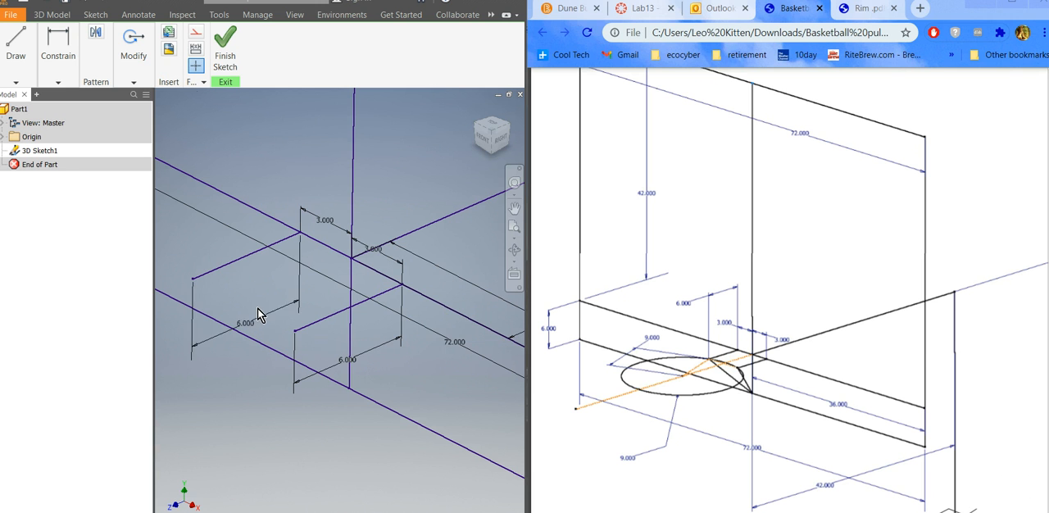
scroll(257, 309, up, 4)
scroll(304, 277, down, 8)
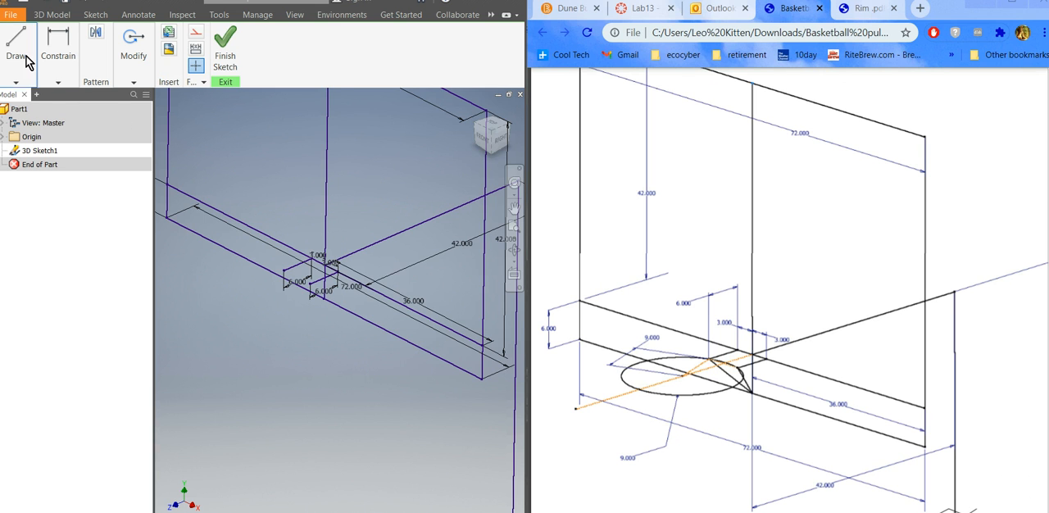
click(31, 72)
click(12, 107)
scroll(315, 287, down, 3)
click(293, 268)
click(341, 317)
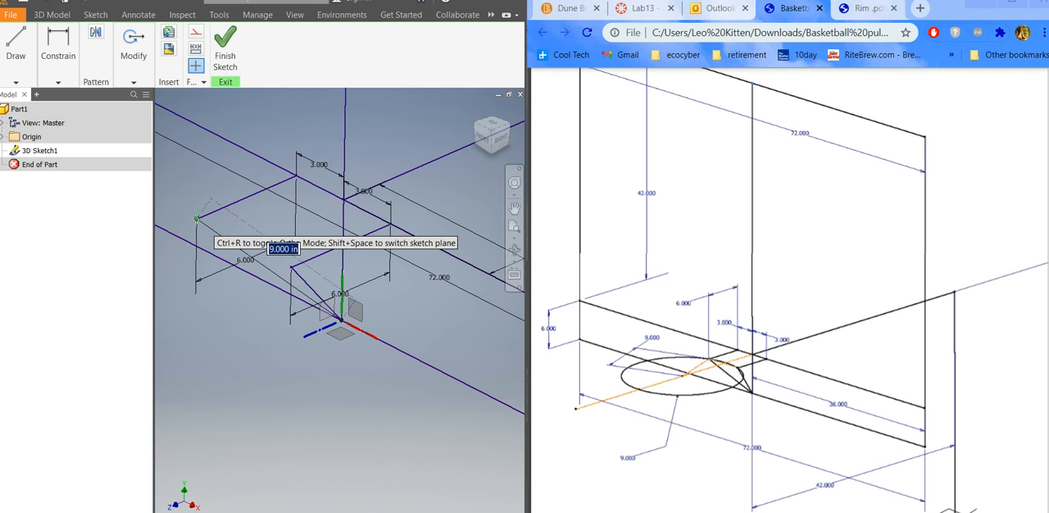
click(197, 218)
key(Escape)
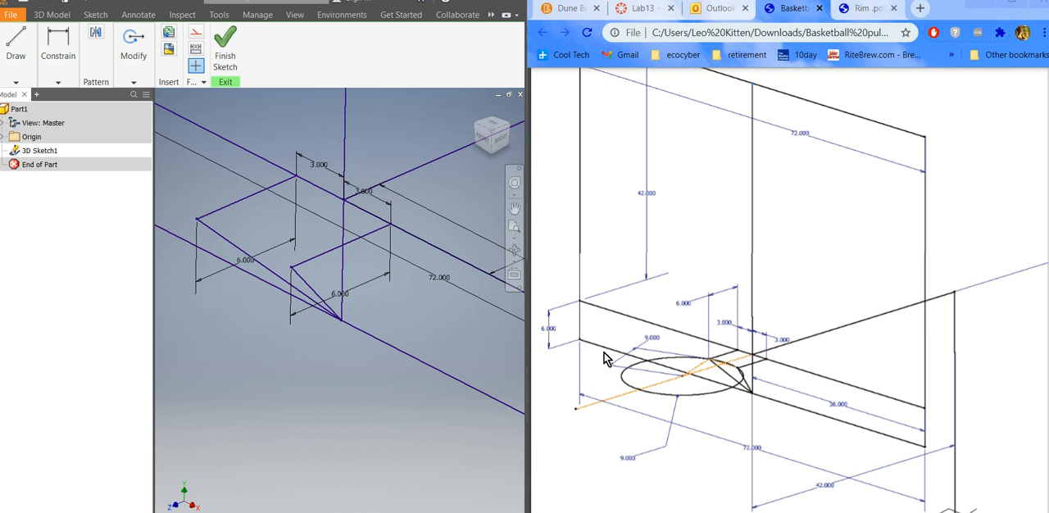
Switch to the Word document to read the lab instructions on sketching the round rim, and return to the PDF to check the rim geometry.
scroll(514, 402, down, 3)
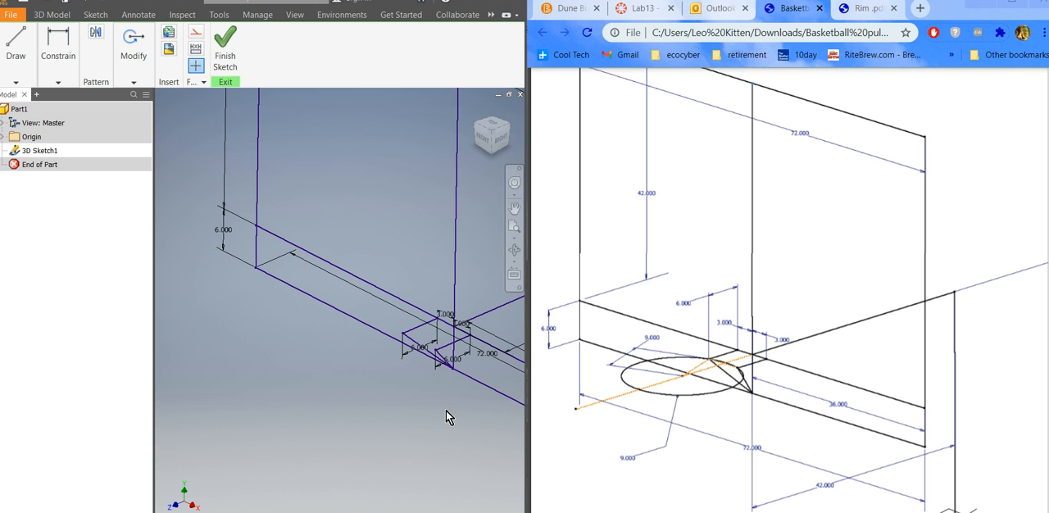
shift+middle_drag(439, 399, 433, 395)
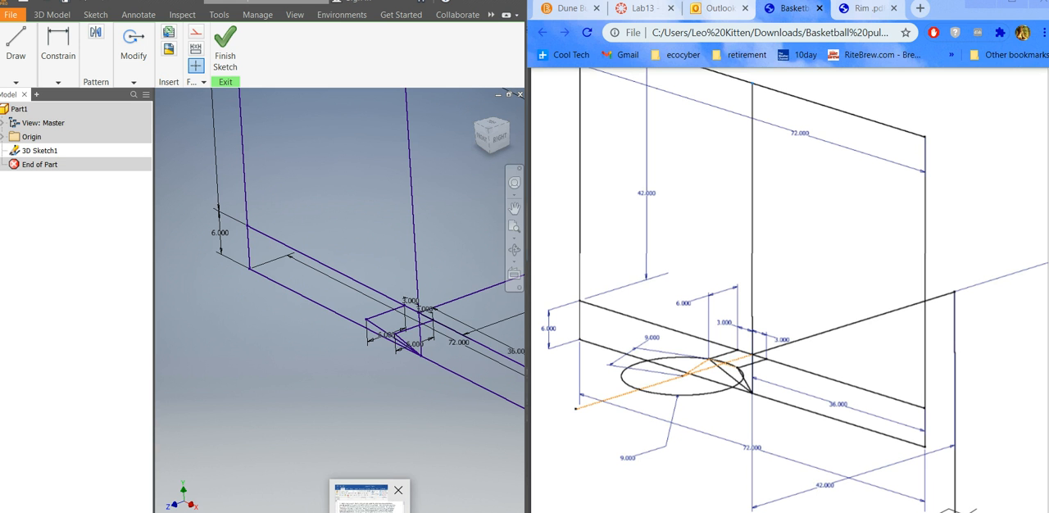
click(372, 504)
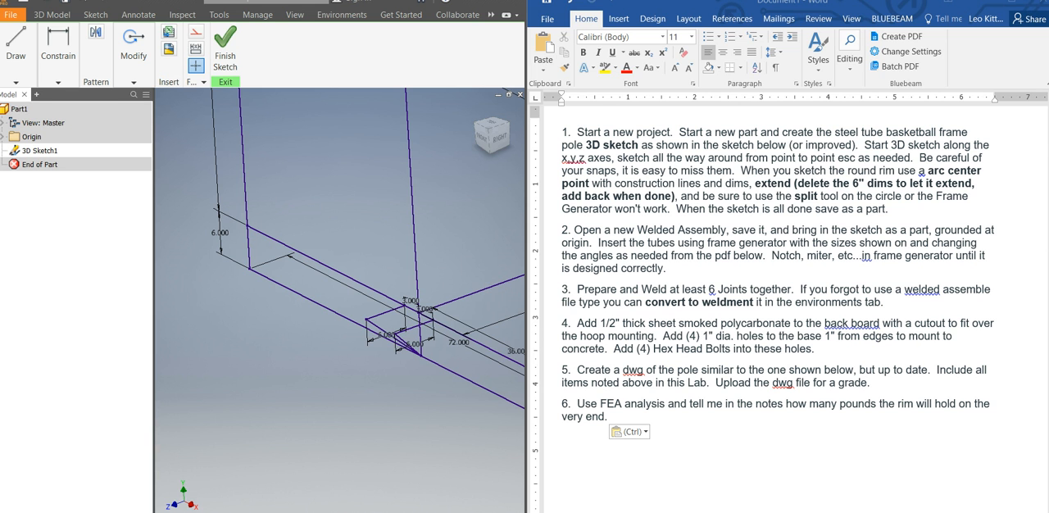
key(alt+Tab)
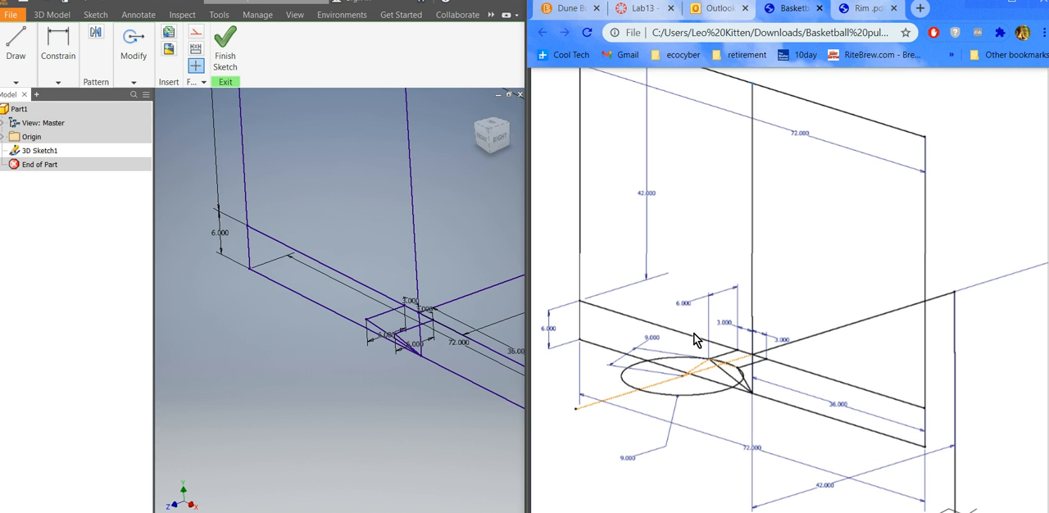
scroll(684, 393, down, 1)
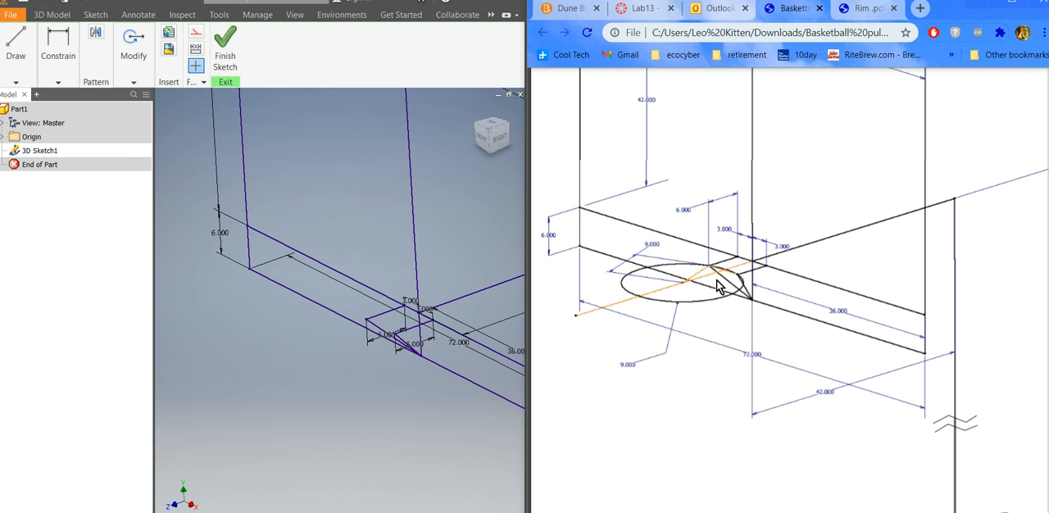
Turn on construction geometry and draw a line along the Z axis from the center of the backboard's lower edge, extending beyond the 6 in lines.
click(16, 83)
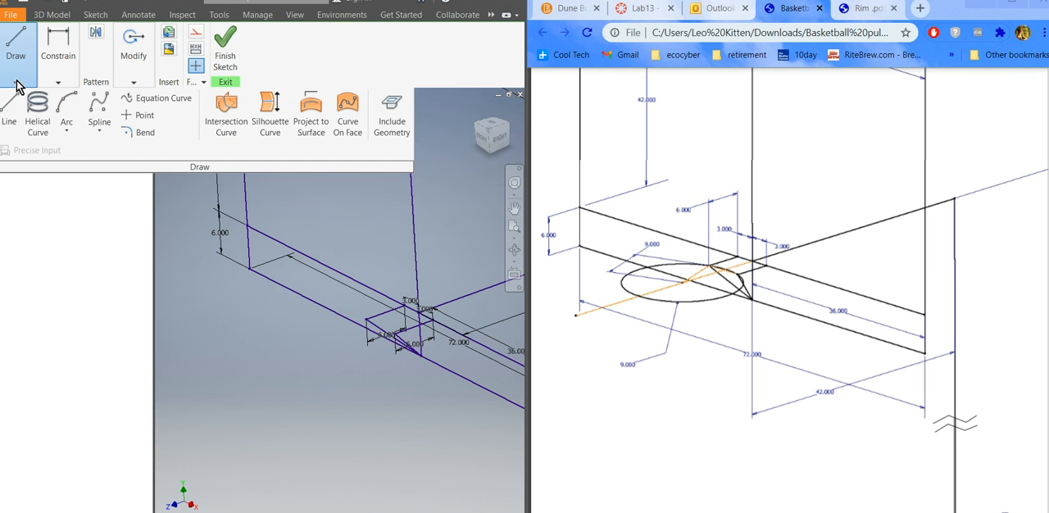
click(2, 104)
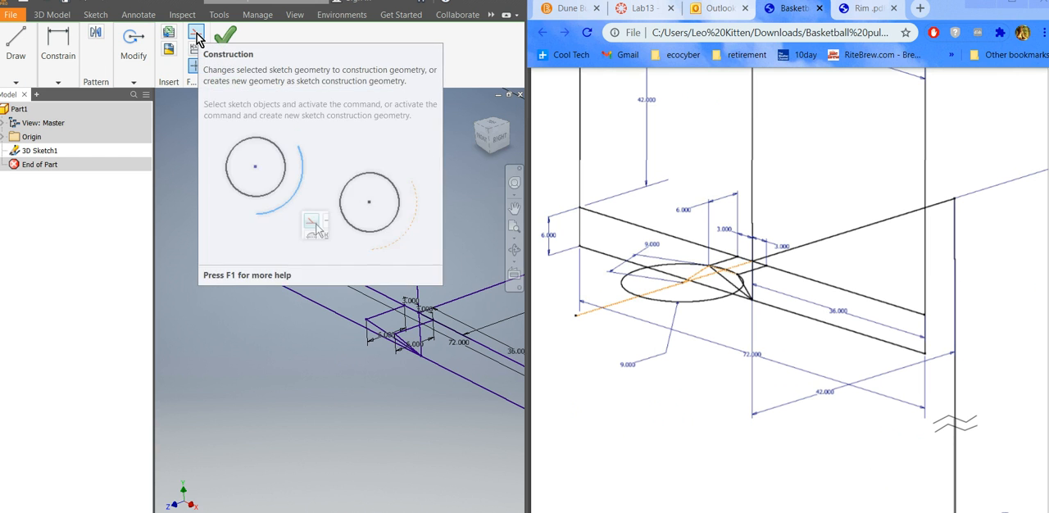
scroll(405, 320, down, 3)
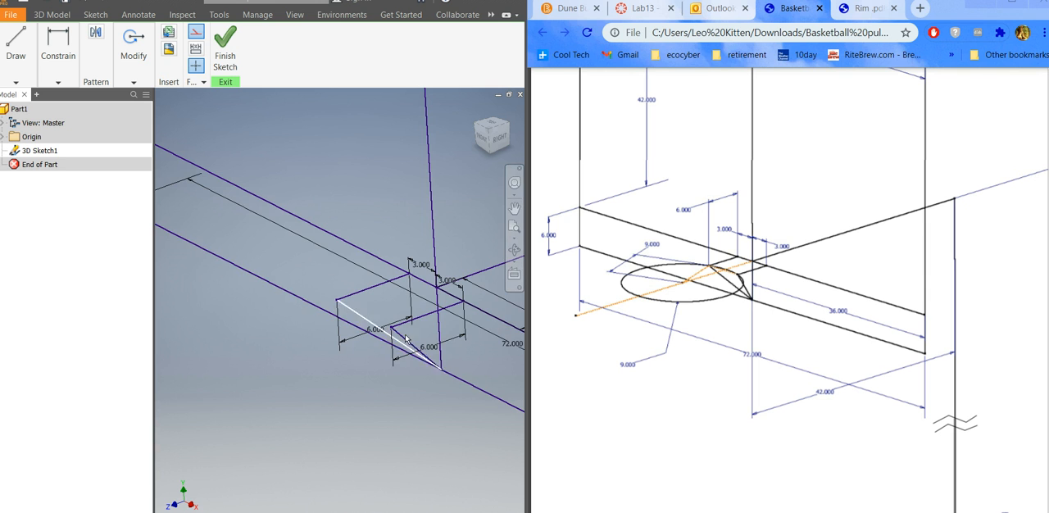
scroll(435, 293, down, 3)
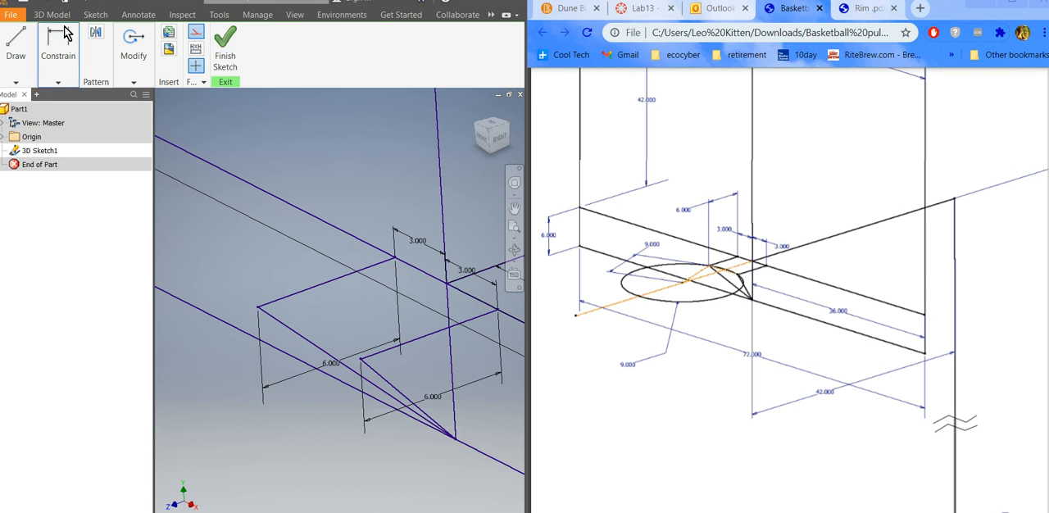
click(15, 49)
click(9, 119)
click(37, 150)
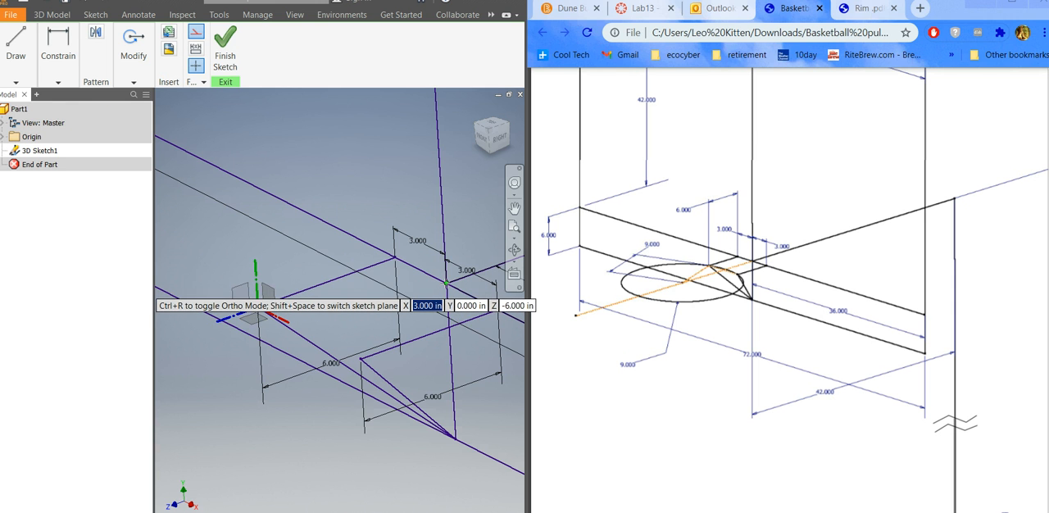
click(446, 281)
scroll(445, 281, down, 5)
scroll(464, 271, up, 8)
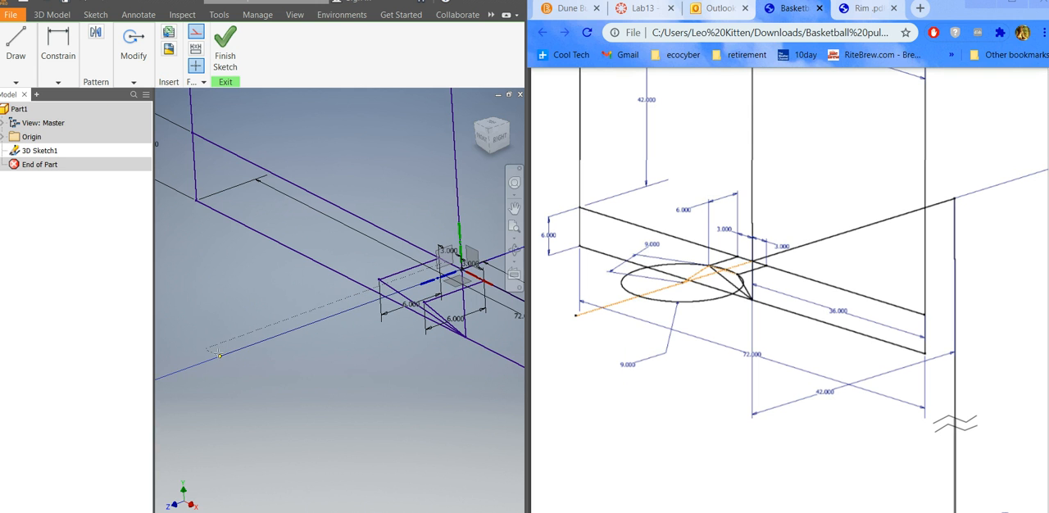
click(219, 354)
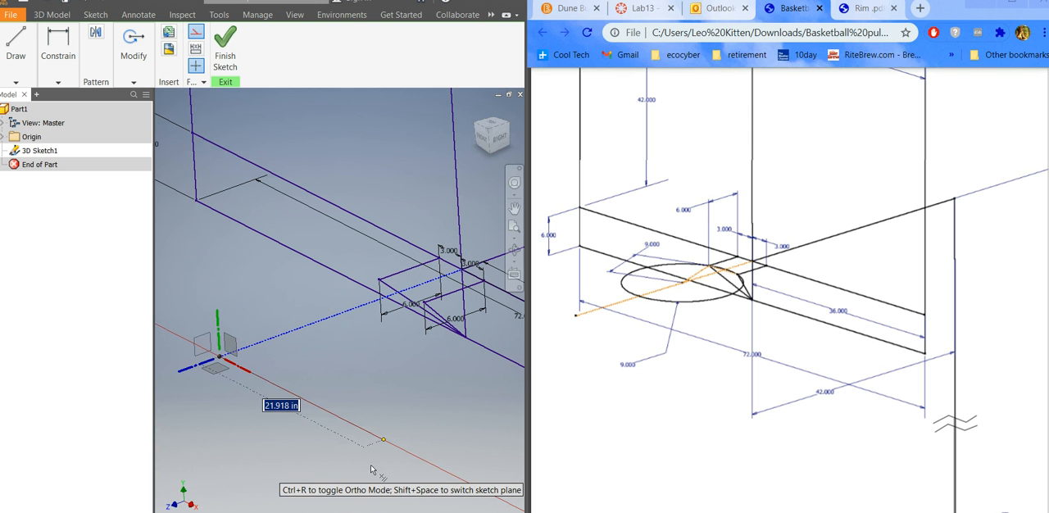
key(Escape)
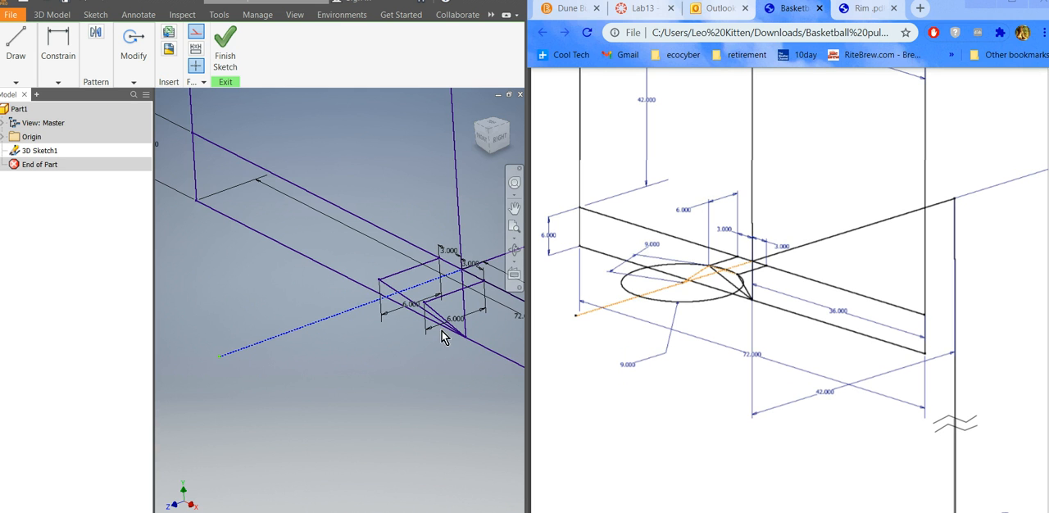
Try a 9 in construction line from the free end of the negative X side 6 in line toward the Z axis construction line, and undo it.
scroll(383, 280, up, 2)
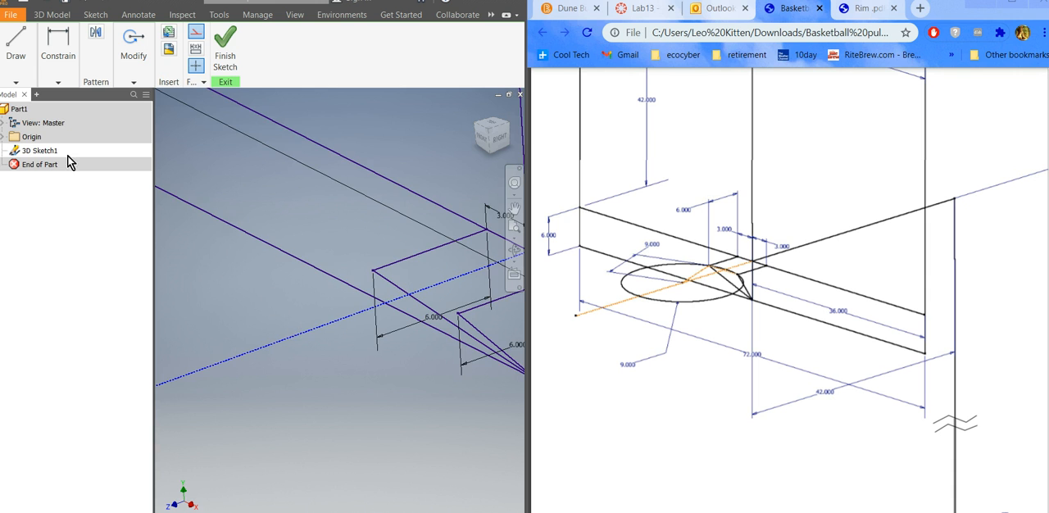
click(16, 82)
click(9, 110)
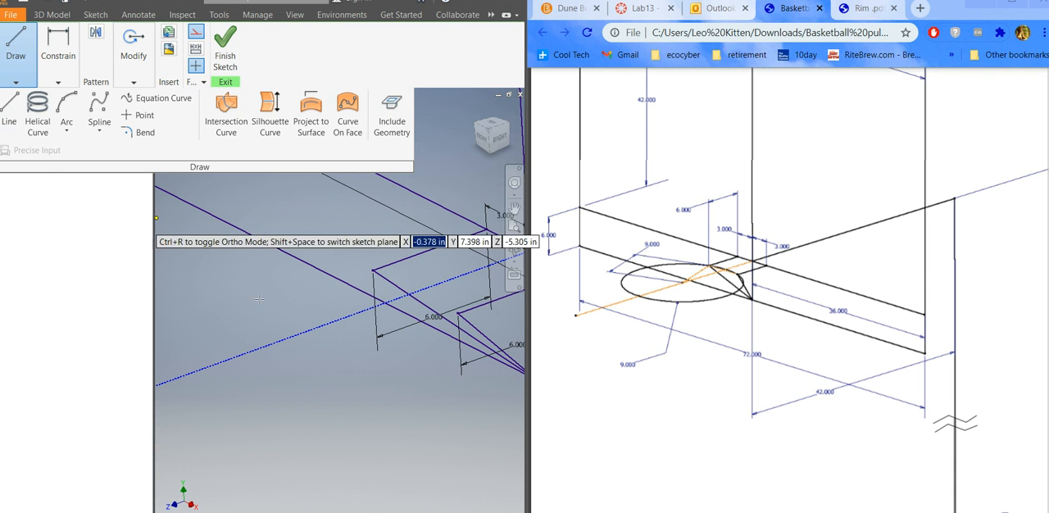
click(373, 270)
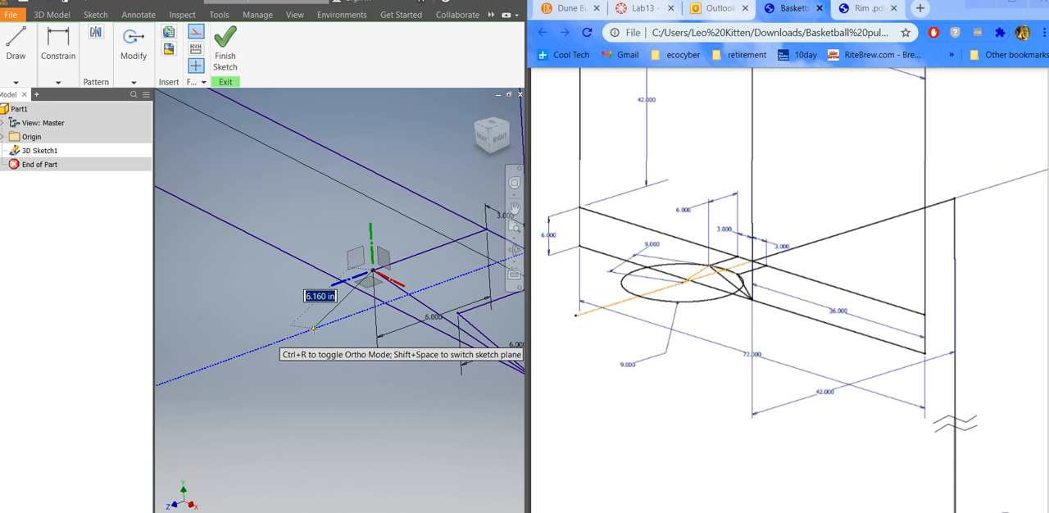
text(9)
key(Return)
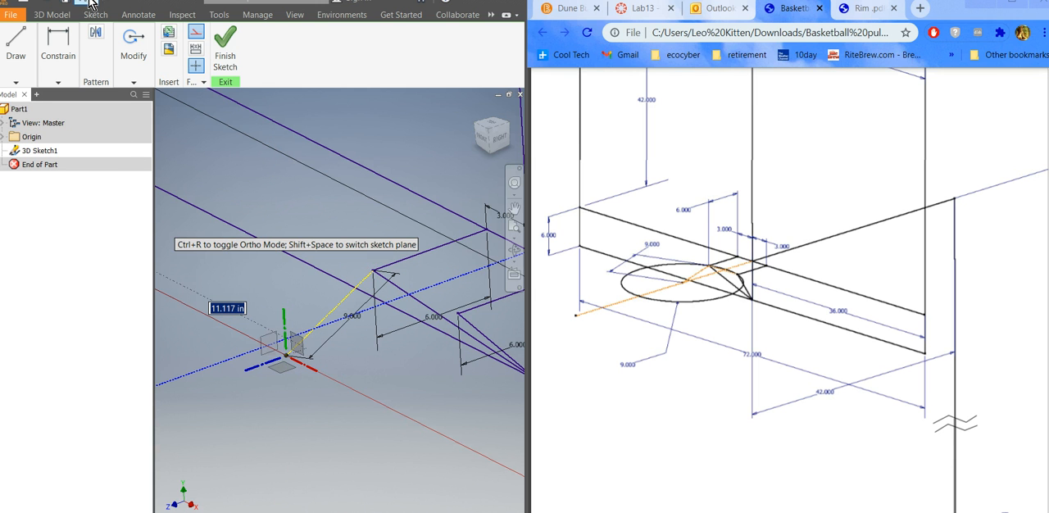
key(Escape)
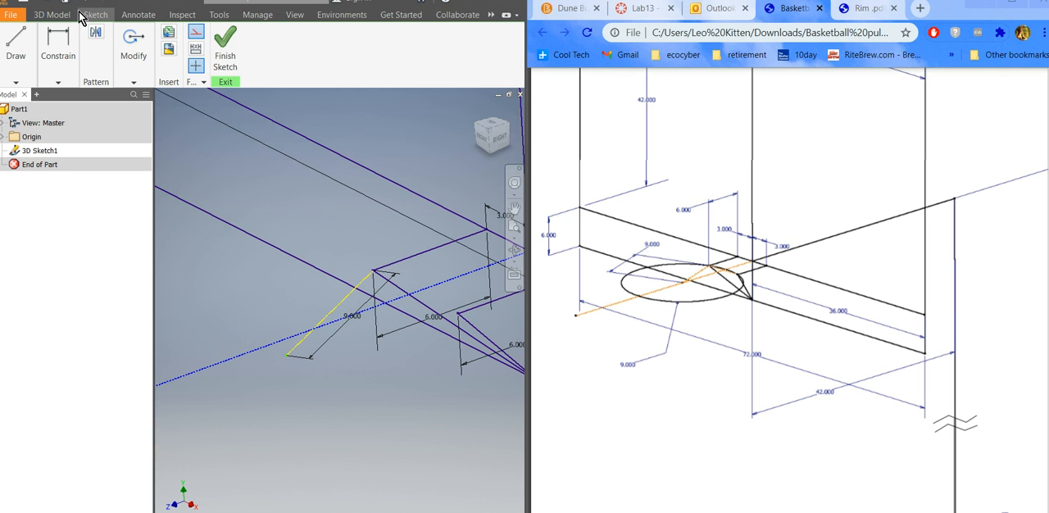
click(85, 4)
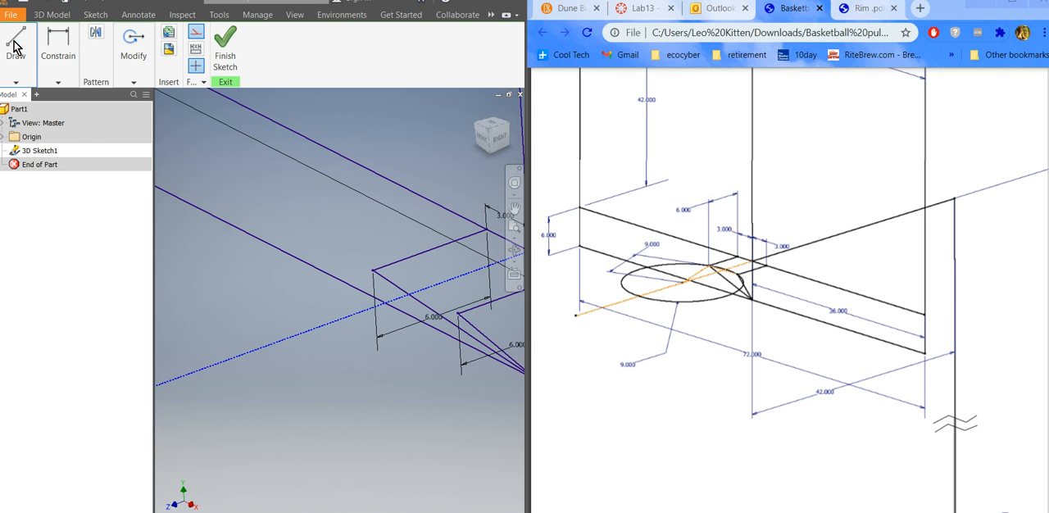
Draw a construction line from the free end of the negative X side 6 in line to a point on the Z axis construction line.
click(18, 45)
click(10, 110)
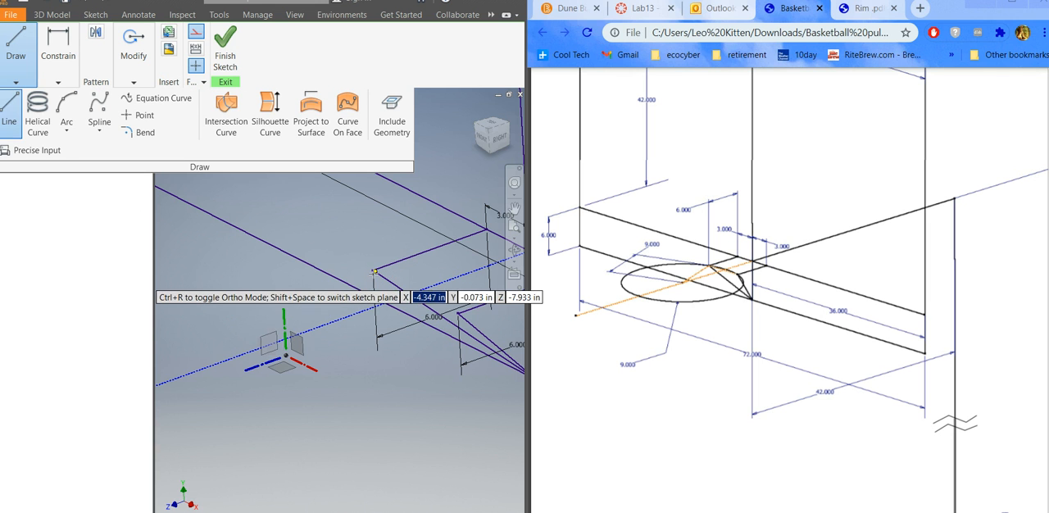
click(372, 270)
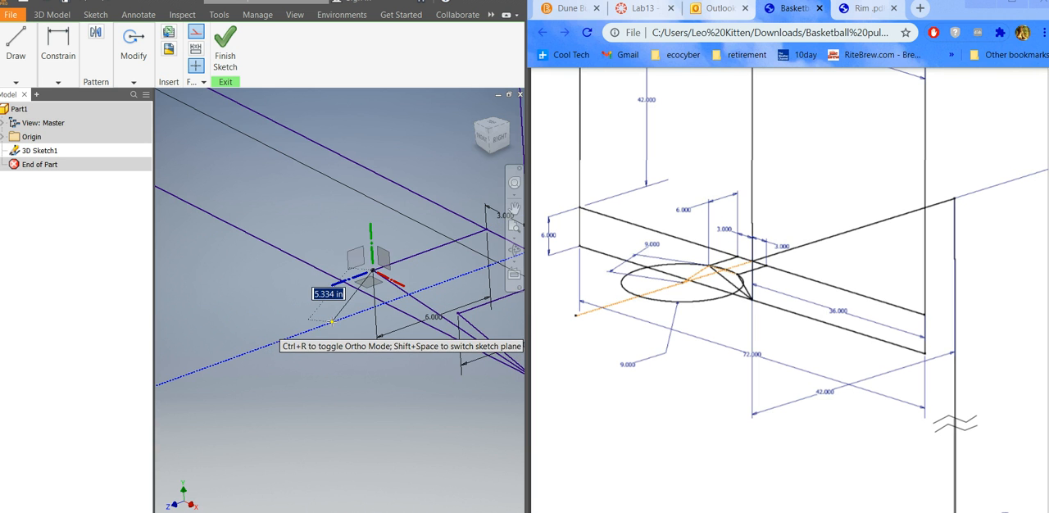
click(331, 322)
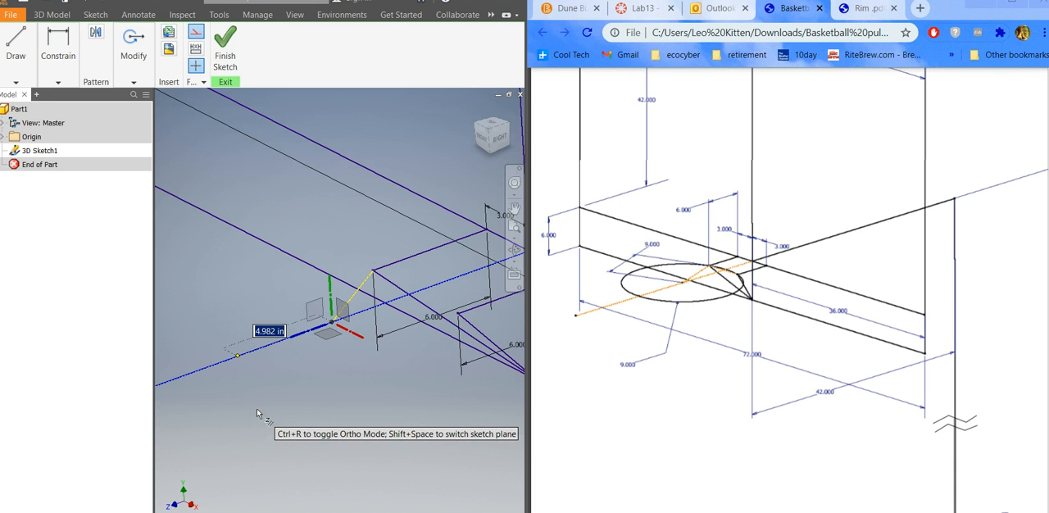
key(Escape)
Dimension the slanted construction line's length and set it to 9 in.
click(62, 79)
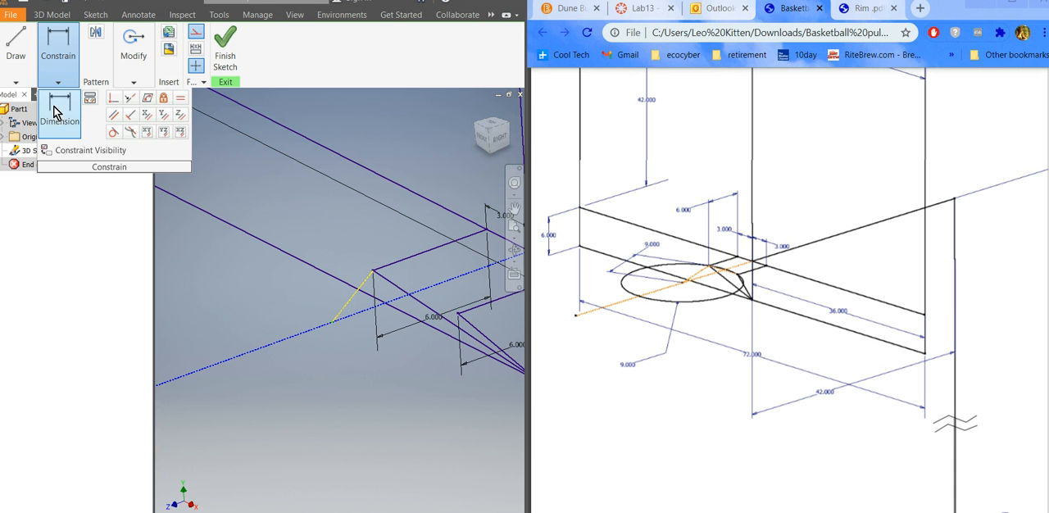
click(59, 107)
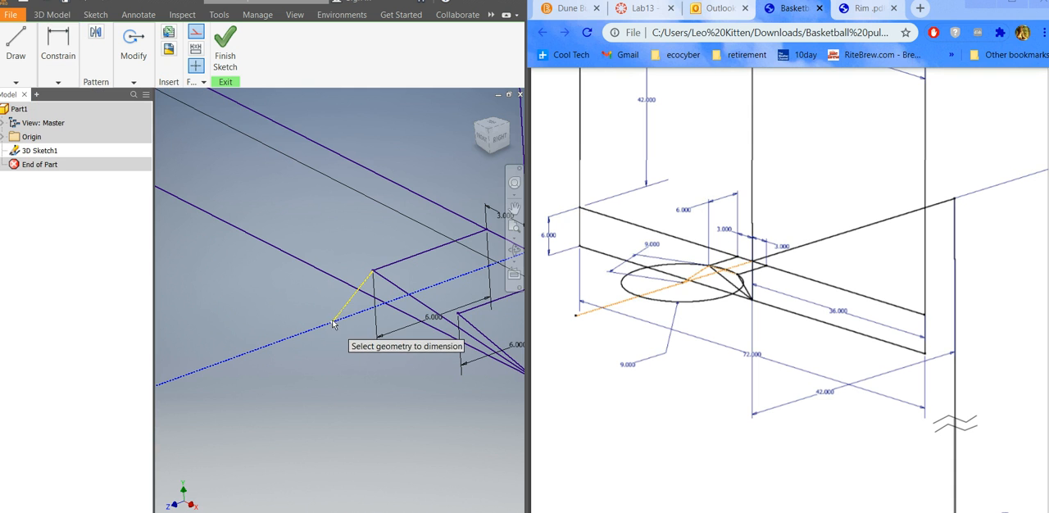
click(370, 277)
click(278, 297)
text(9)
click(329, 351)
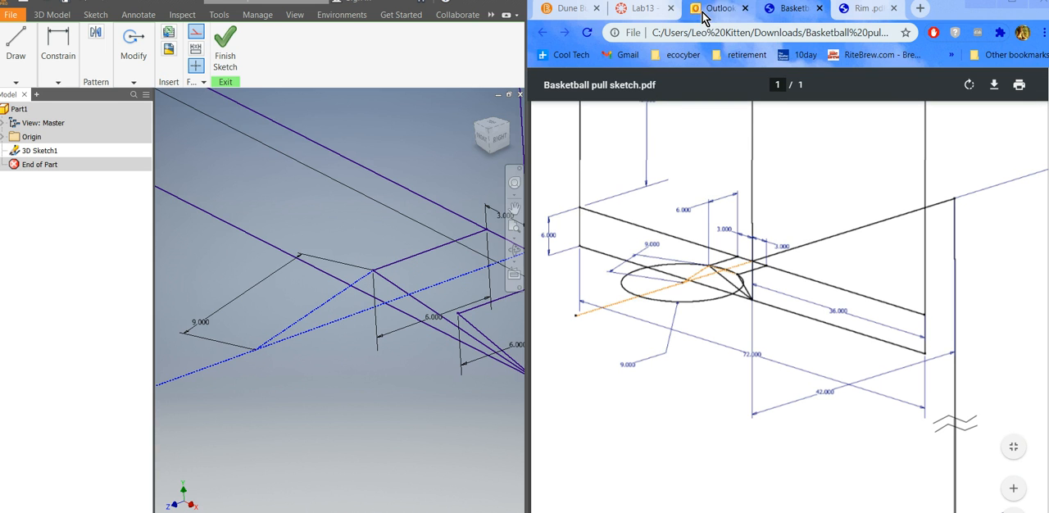
Switch to the Word instructions and draw a center-point arc, centered on the 9 in line's outer end, between the free ends of both 6 in lines.
key(alt+Tab)
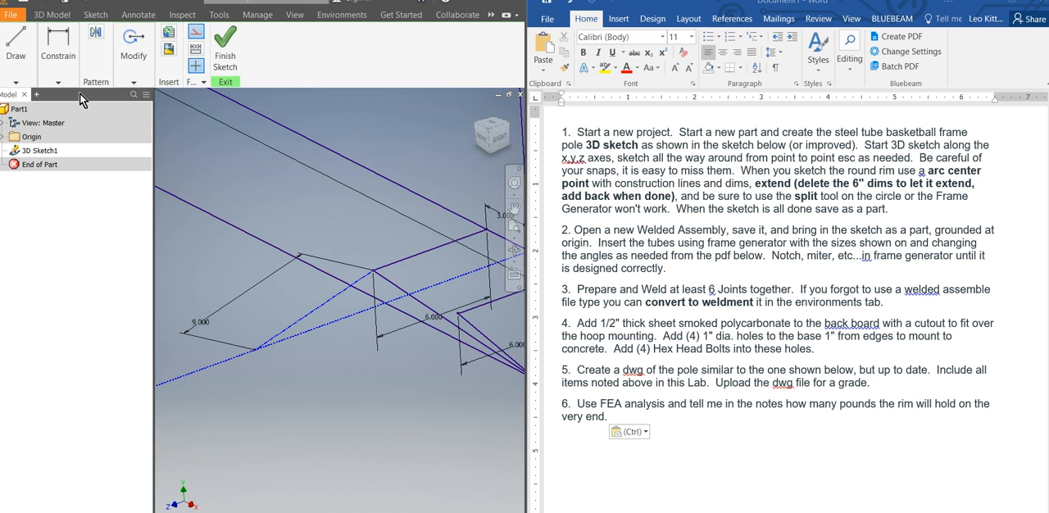
click(20, 78)
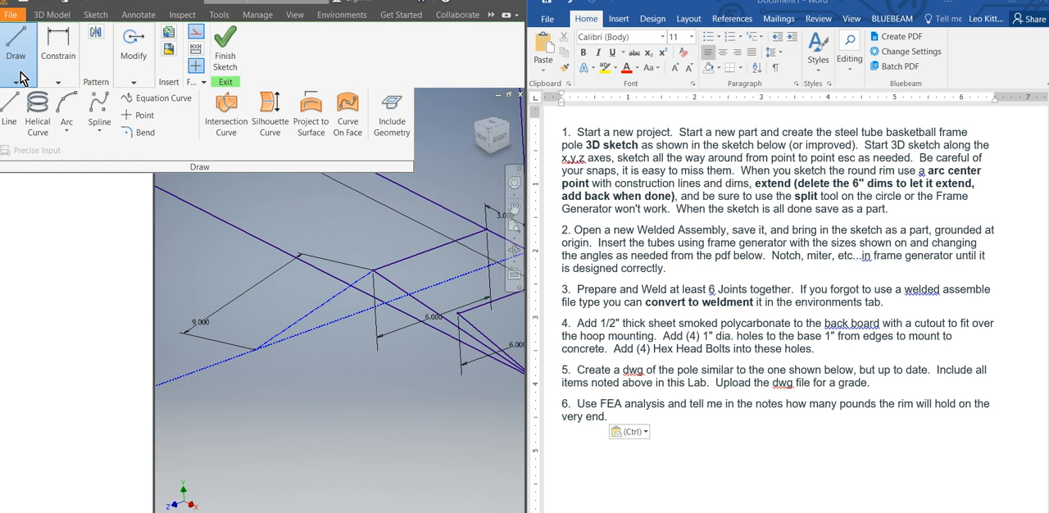
click(64, 127)
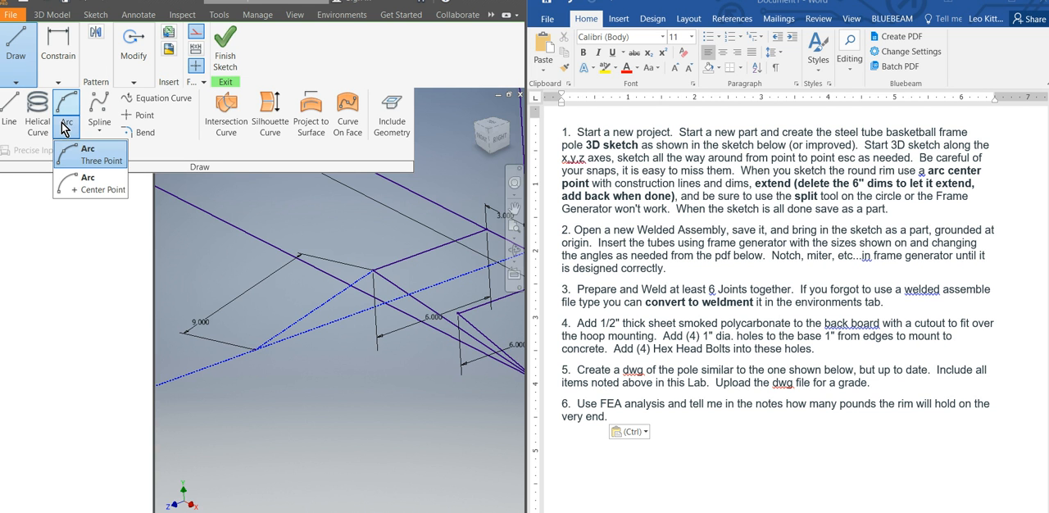
click(105, 189)
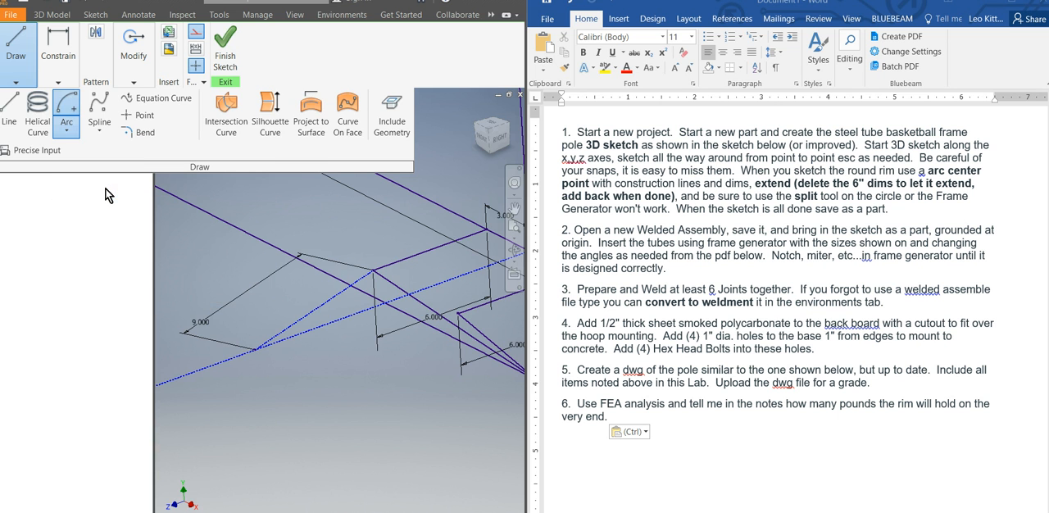
click(255, 349)
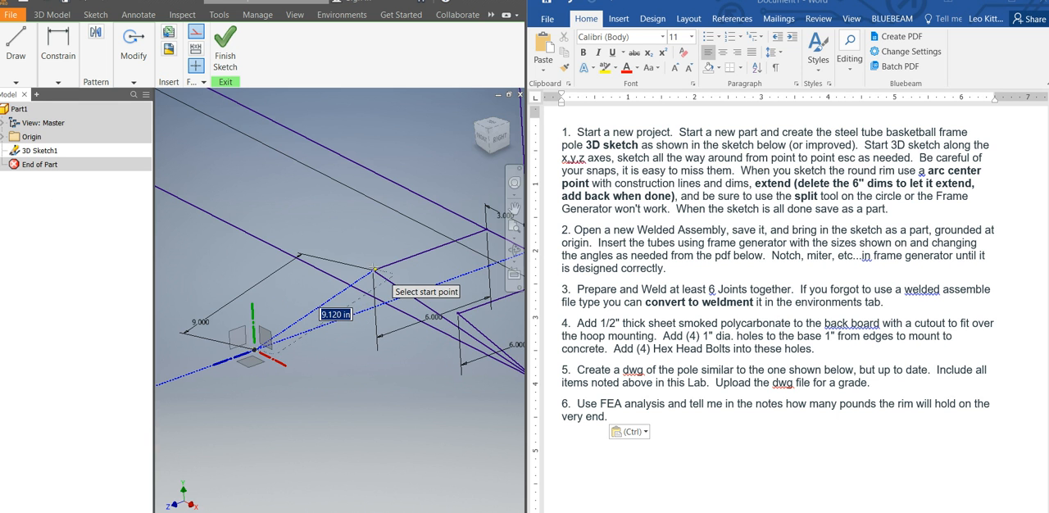
click(373, 270)
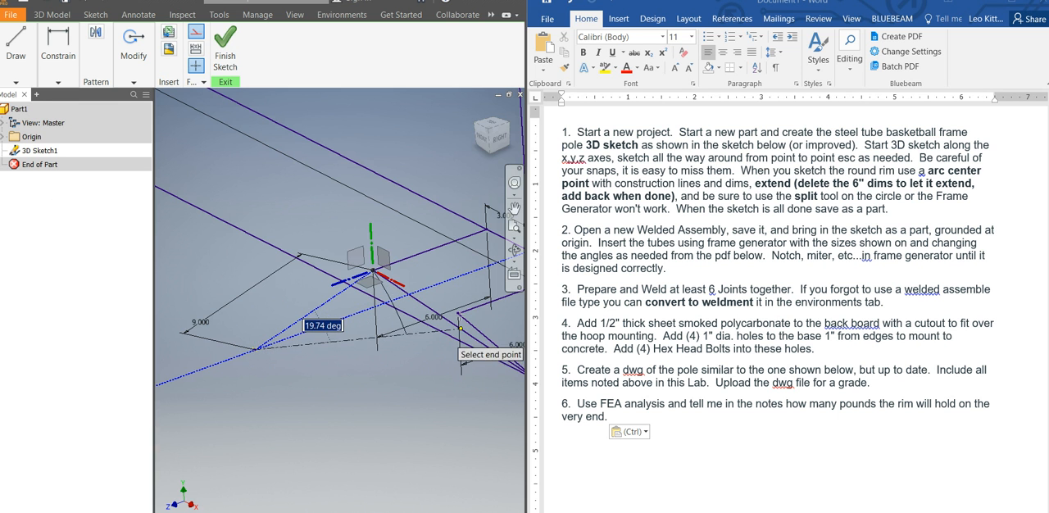
click(456, 313)
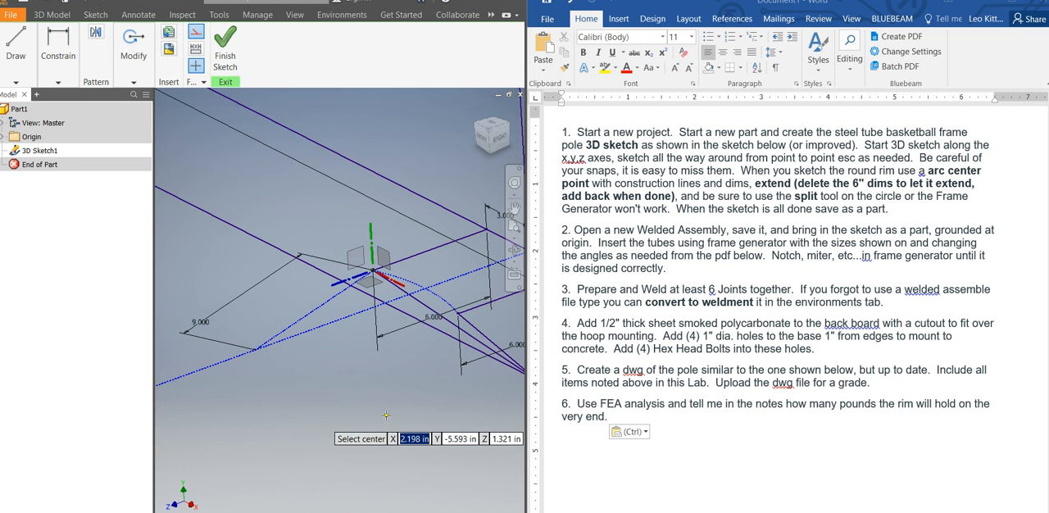
key(Escape)
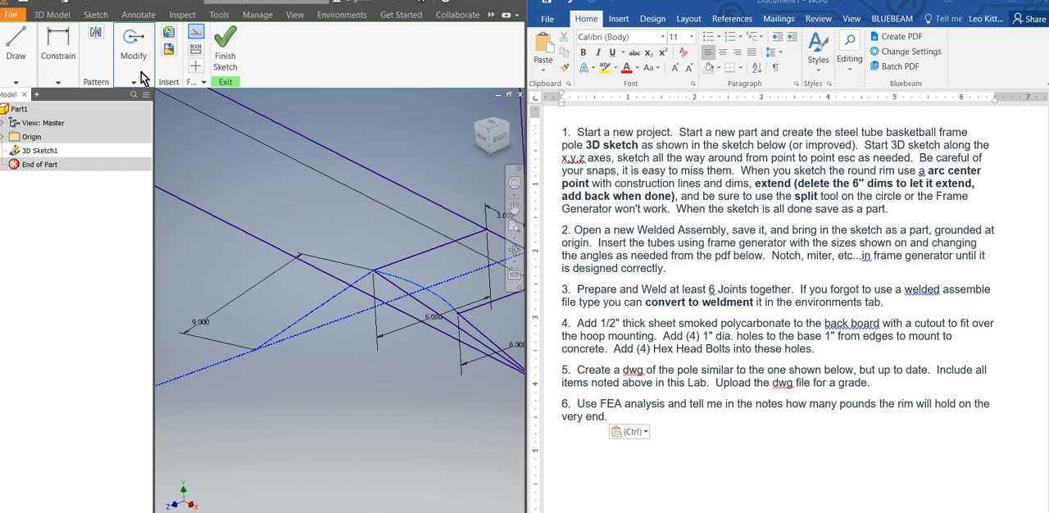
Convert the new rim arc from construction to regular sketch geometry.
click(195, 37)
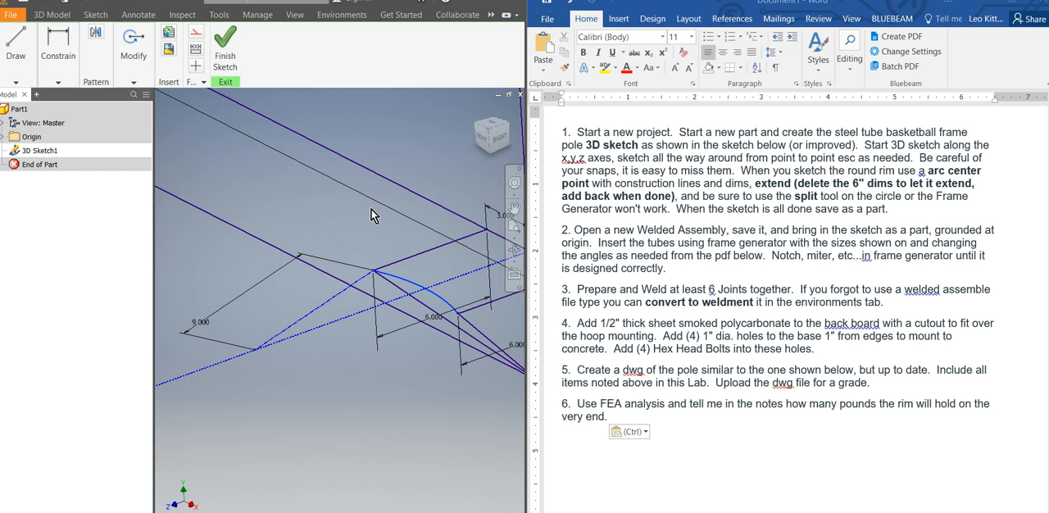
click(386, 417)
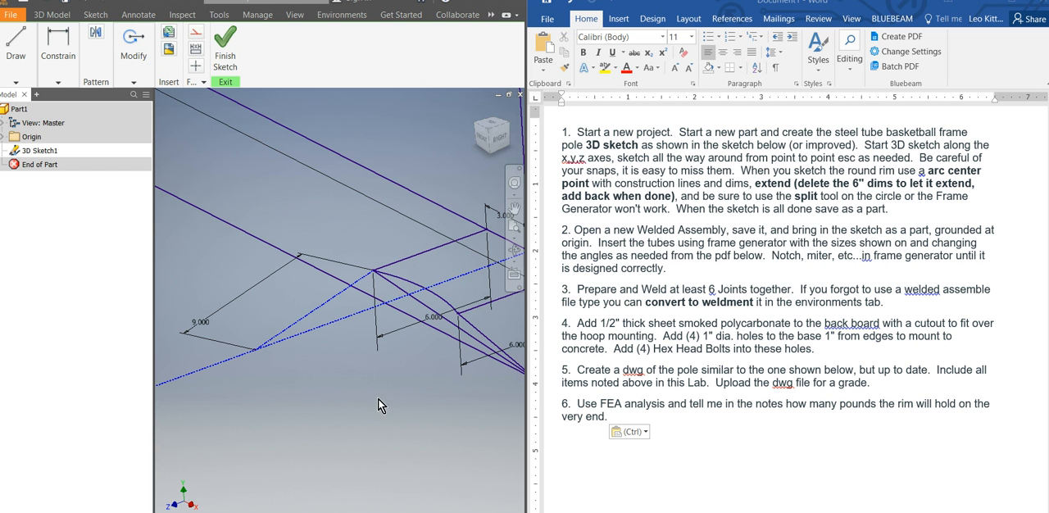
Try to extend the rim arc with the Extend tool while the 6 in dimensions are still in place.
click(59, 84)
click(25, 85)
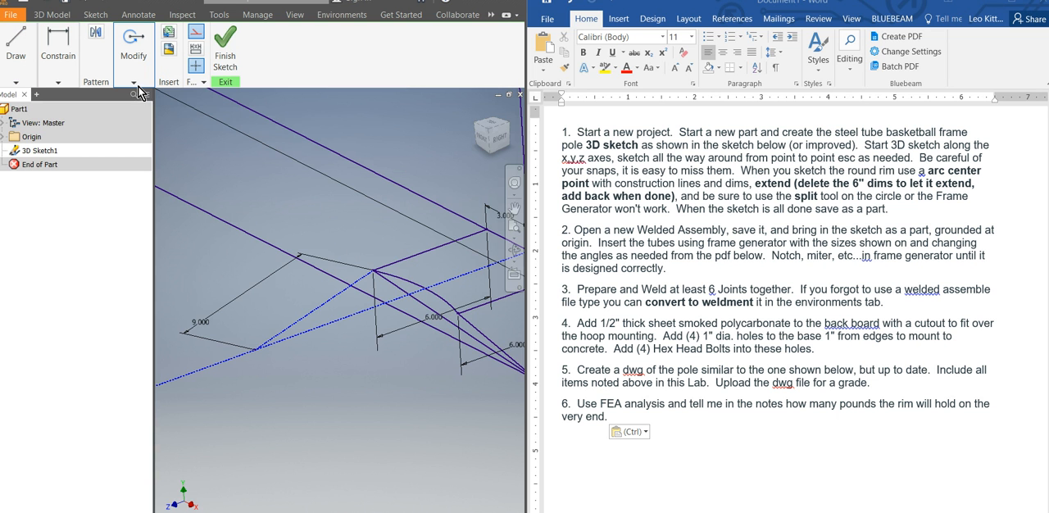
click(136, 85)
click(190, 115)
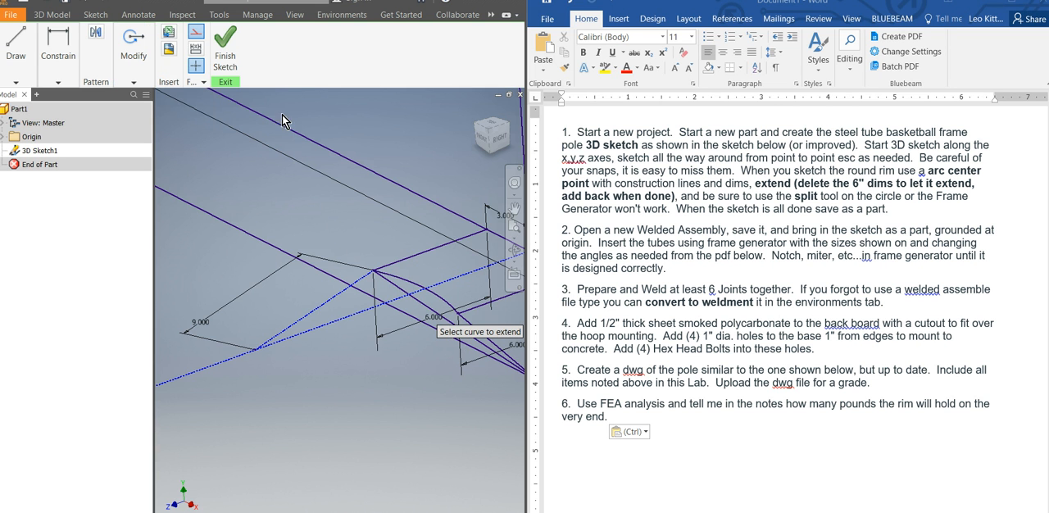
click(456, 326)
click(279, 114)
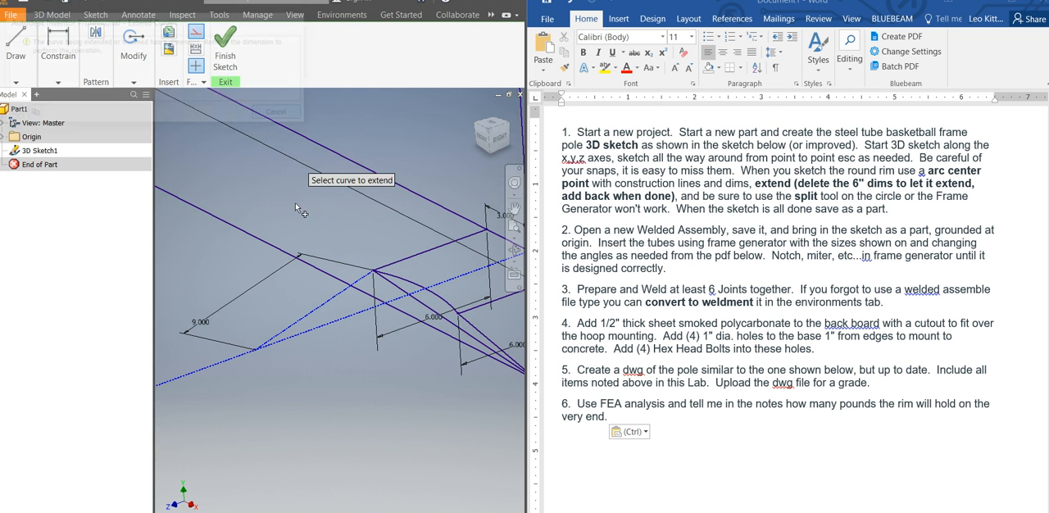
scroll(372, 323, up, 3)
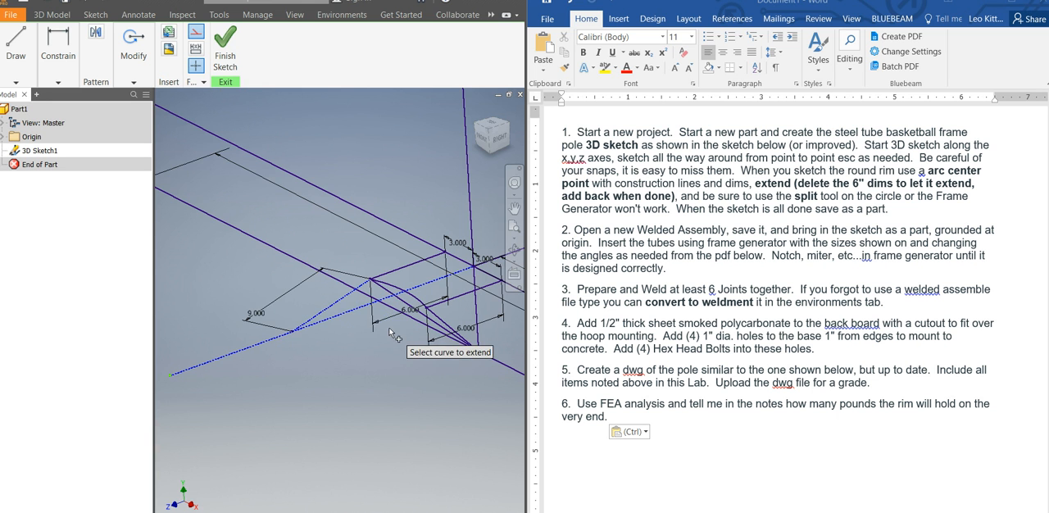
key(Escape)
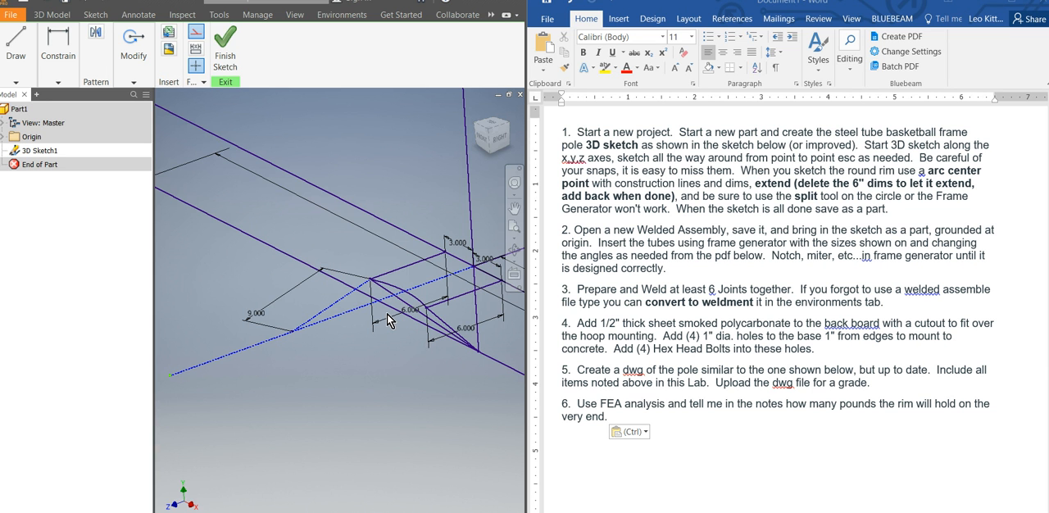
Delete the 6 in dimension on the line joined to the 9 in construction line and retry extending the rim arc.
key(Delete)
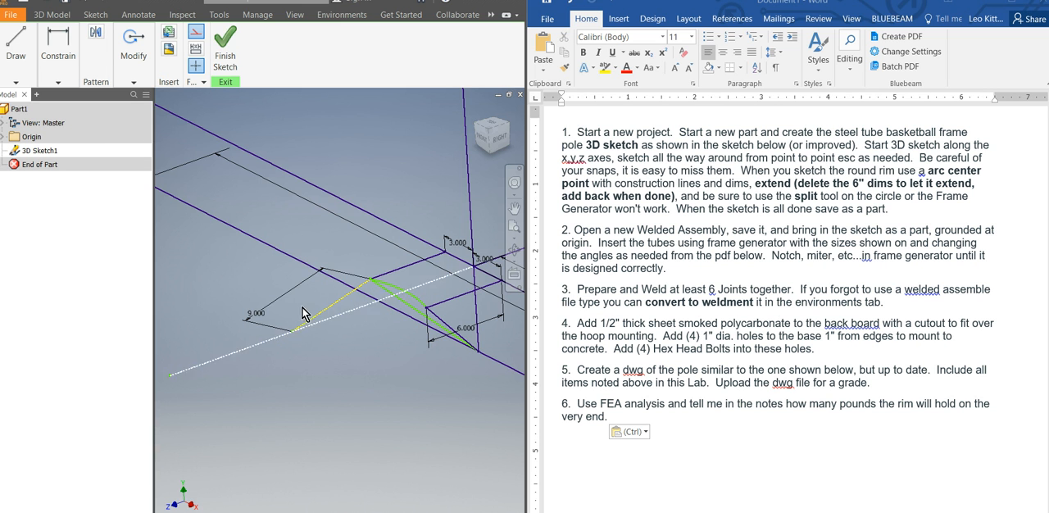
click(58, 82)
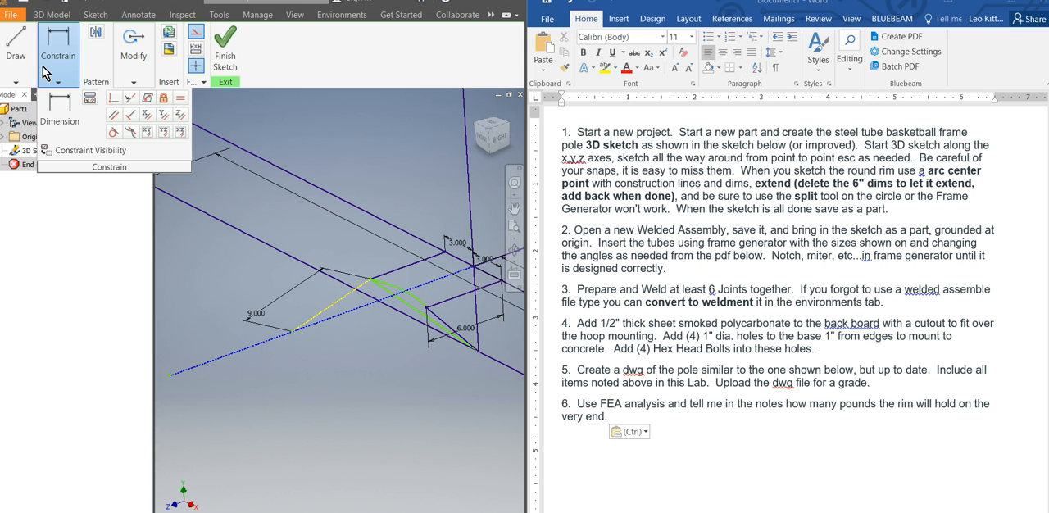
click(134, 82)
click(193, 115)
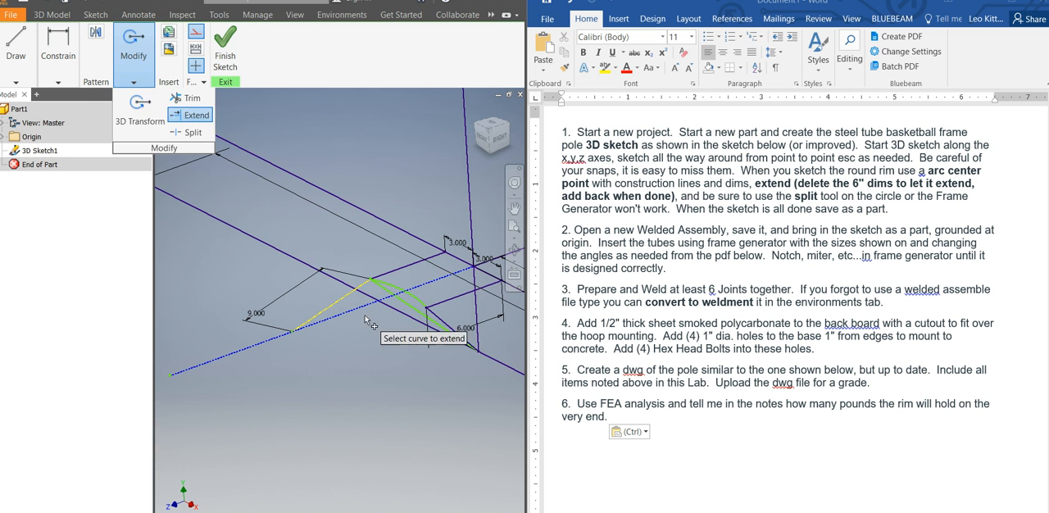
click(419, 310)
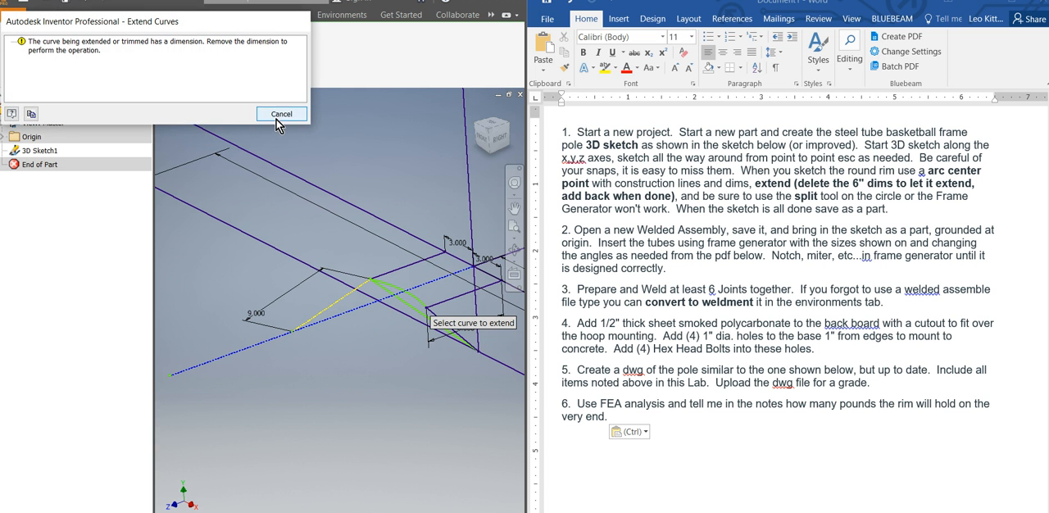
click(280, 114)
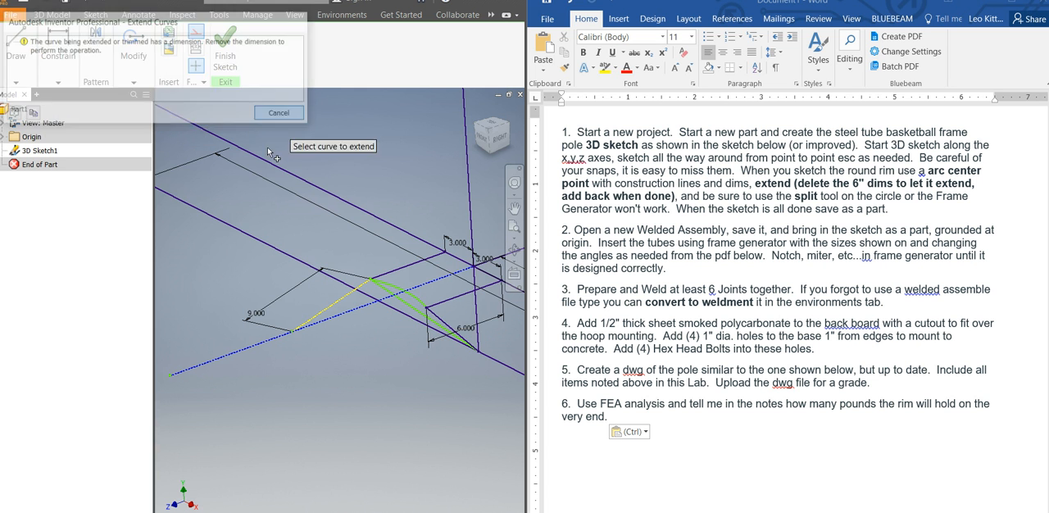
Delete the 9 in dimension and the remaining 6 in dimension around the rim arc.
click(264, 309)
key(Delete)
click(435, 340)
key(Delete)
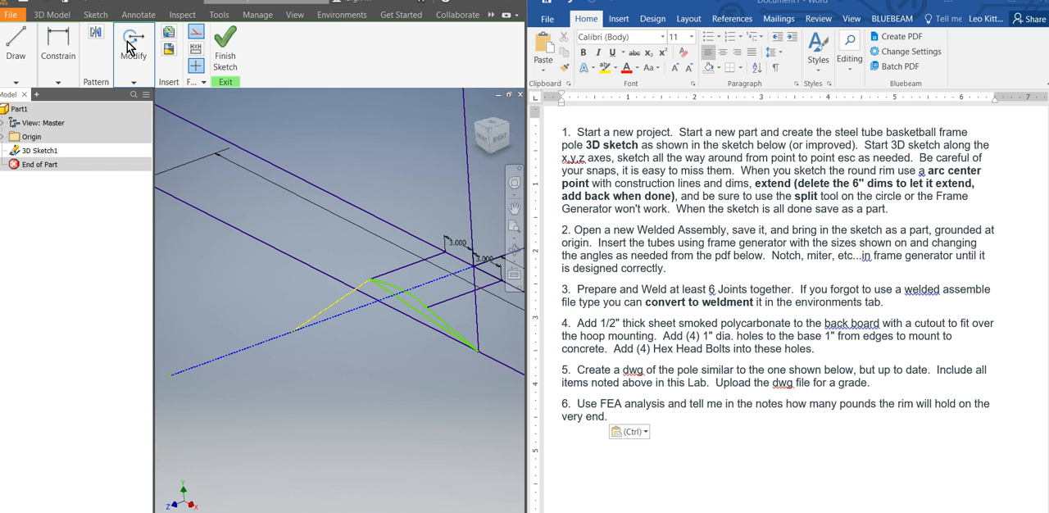
Extend the rim arc in both directions with the Extend tool until it closes into a full circle.
click(77, 78)
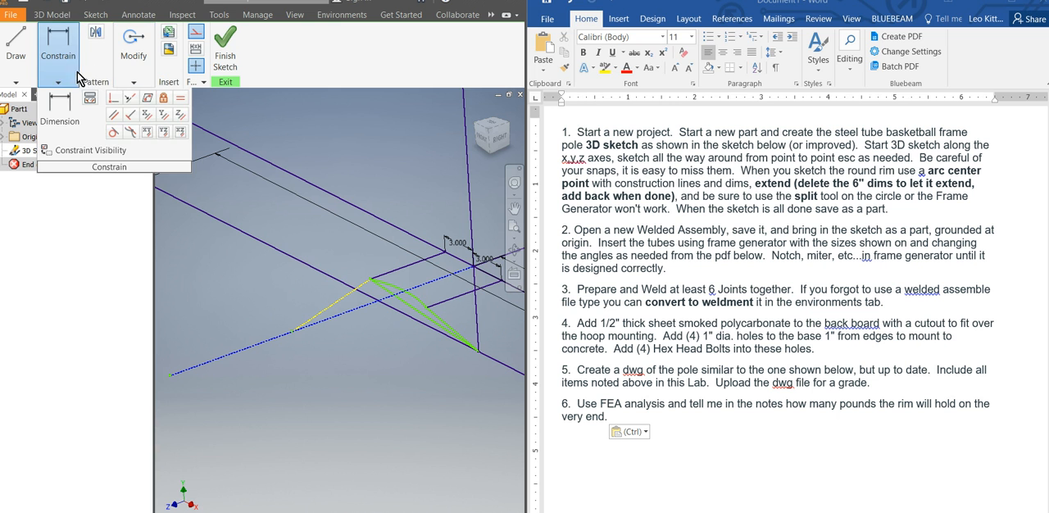
click(136, 81)
click(194, 115)
click(421, 303)
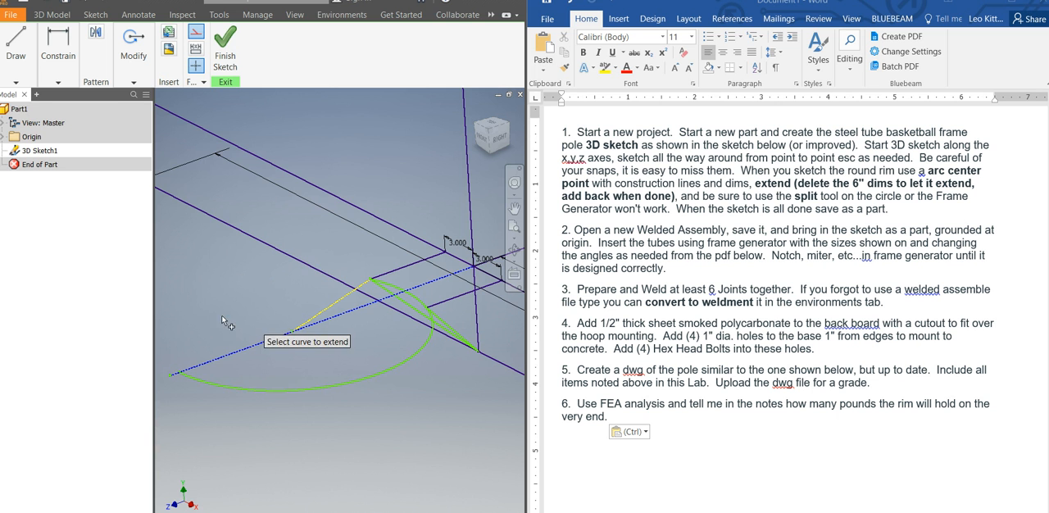
click(200, 385)
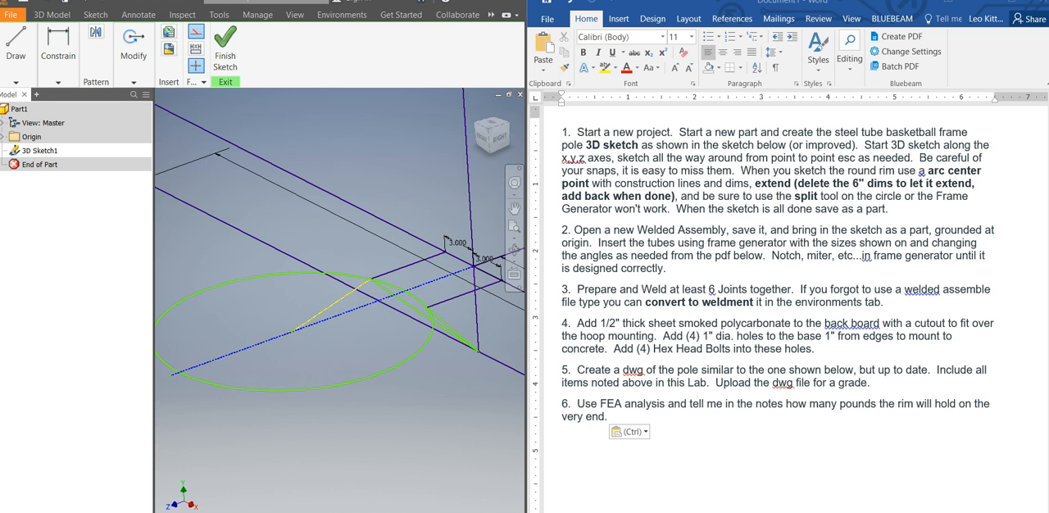
Dimension the slanted construction line from the rim center again at 9 in.
click(45, 83)
click(57, 105)
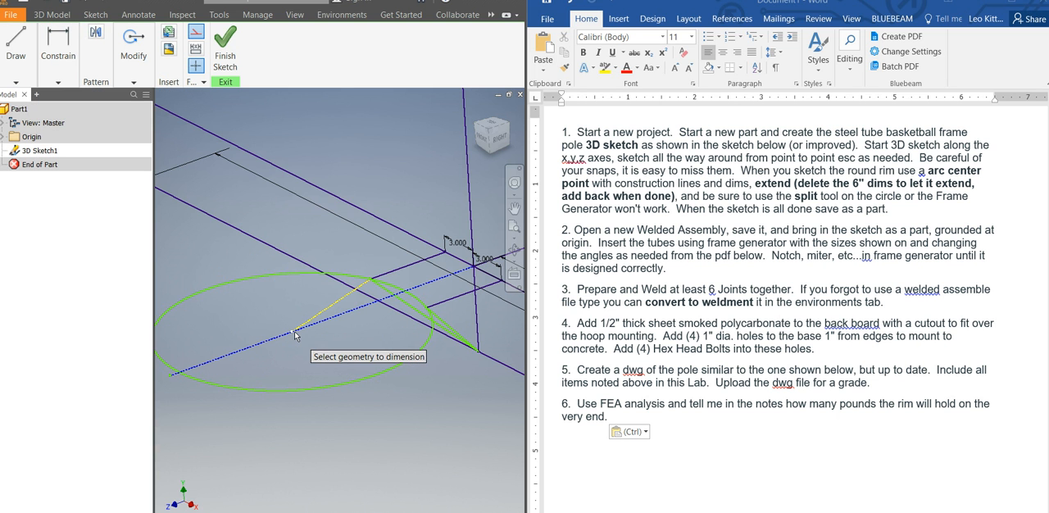
scroll(371, 284, up, 5)
scroll(367, 284, down, 4)
click(309, 313)
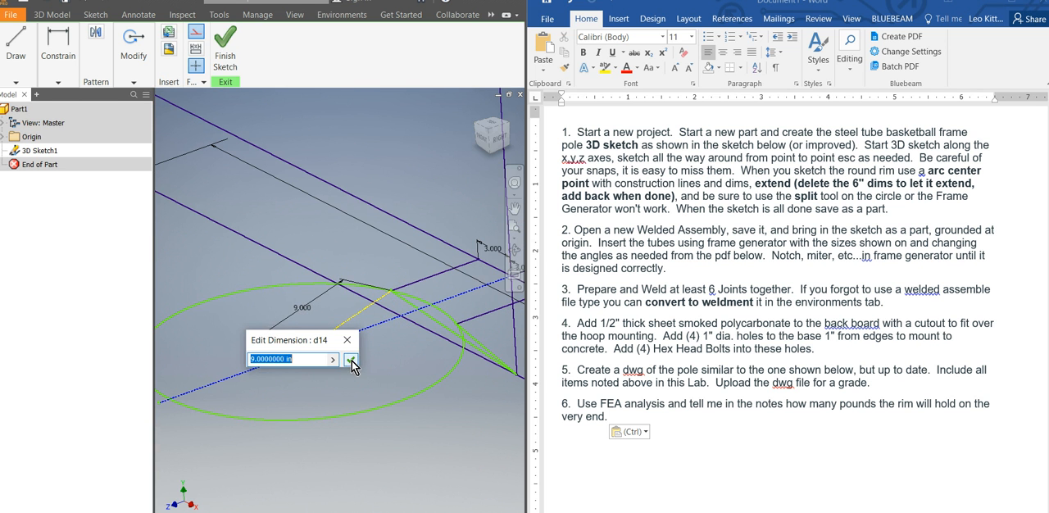
click(350, 360)
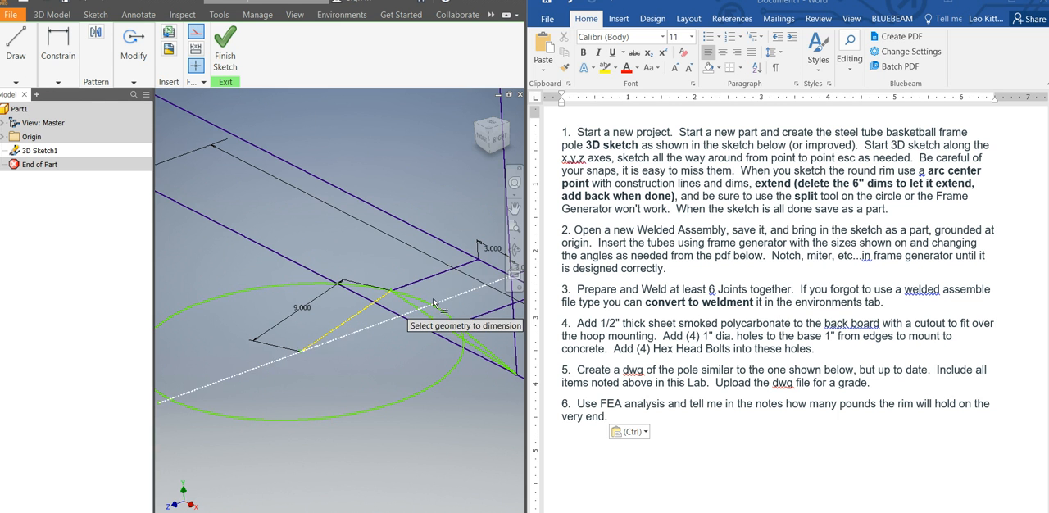
Restore the 6 in dimension on the short hoop line that meets the slanted 9 in construction line.
click(57, 82)
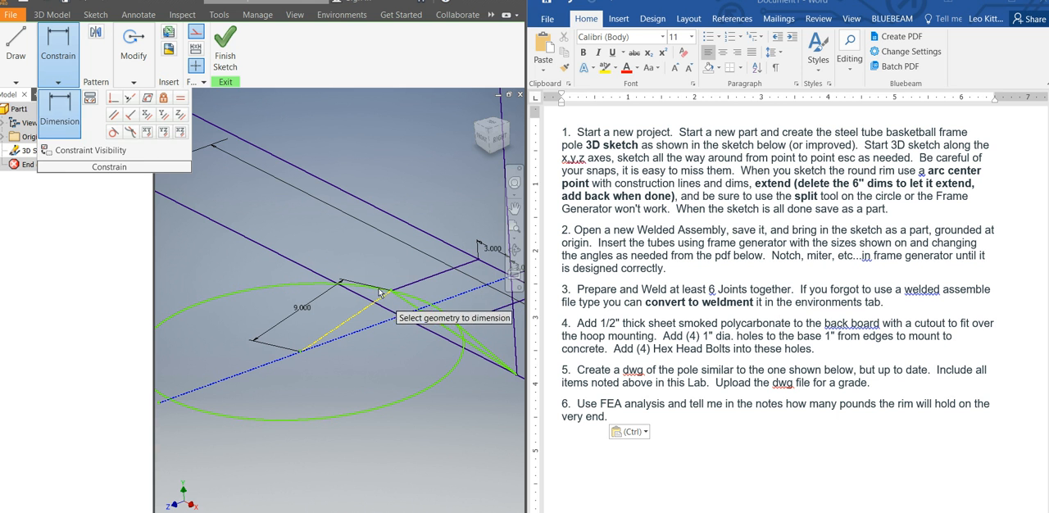
click(466, 269)
click(440, 255)
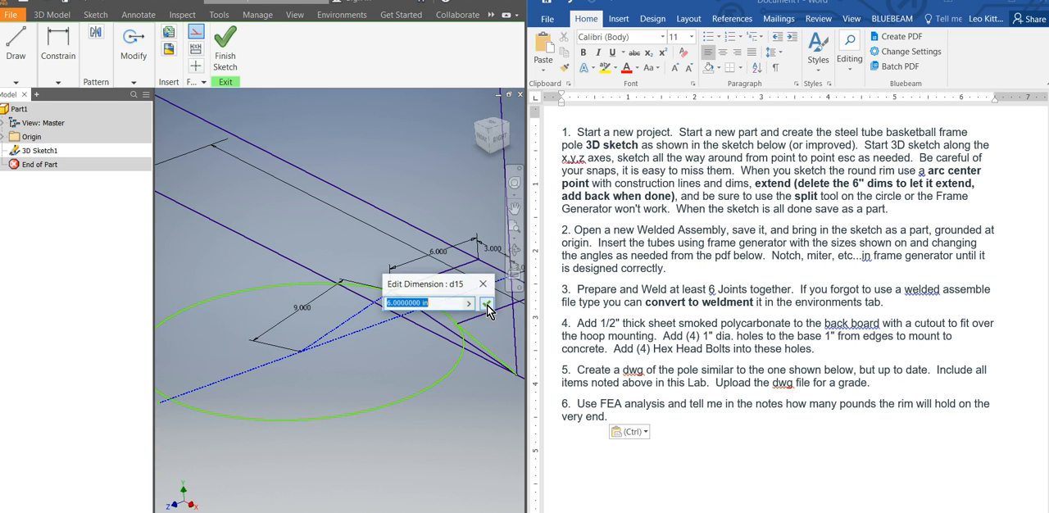
key(Return)
Try to dimension the second short hoop line's length.
scroll(315, 360, up, 3)
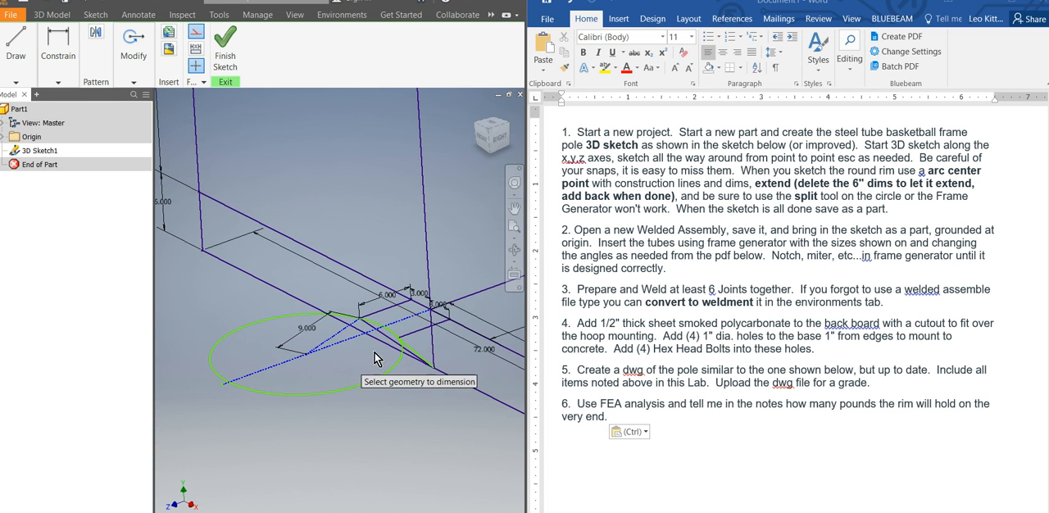
scroll(429, 333, down, 3)
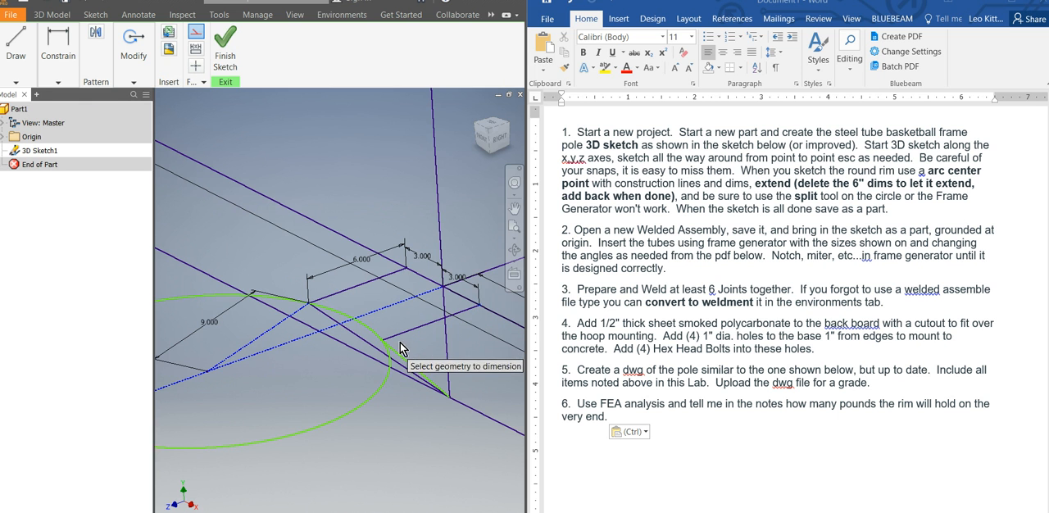
click(455, 342)
click(460, 348)
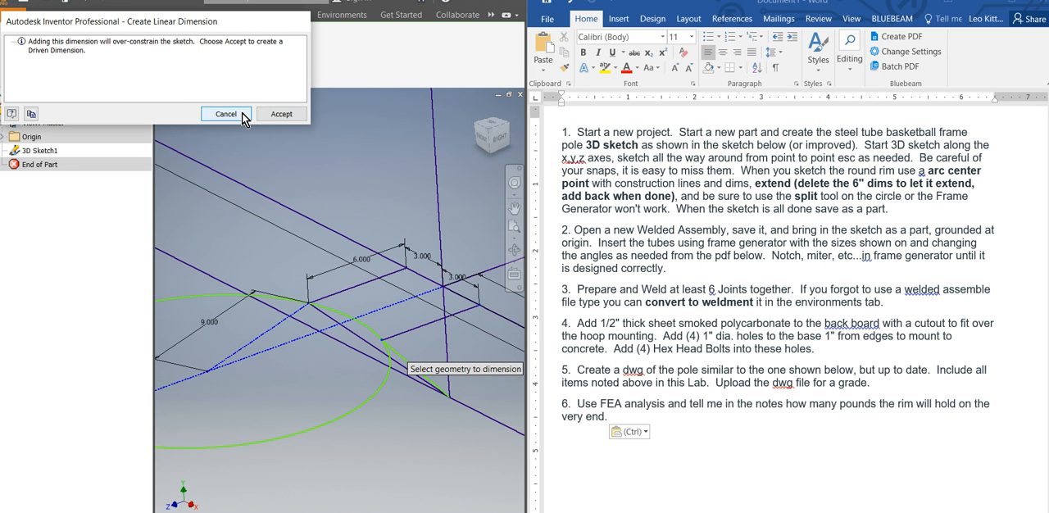
click(243, 114)
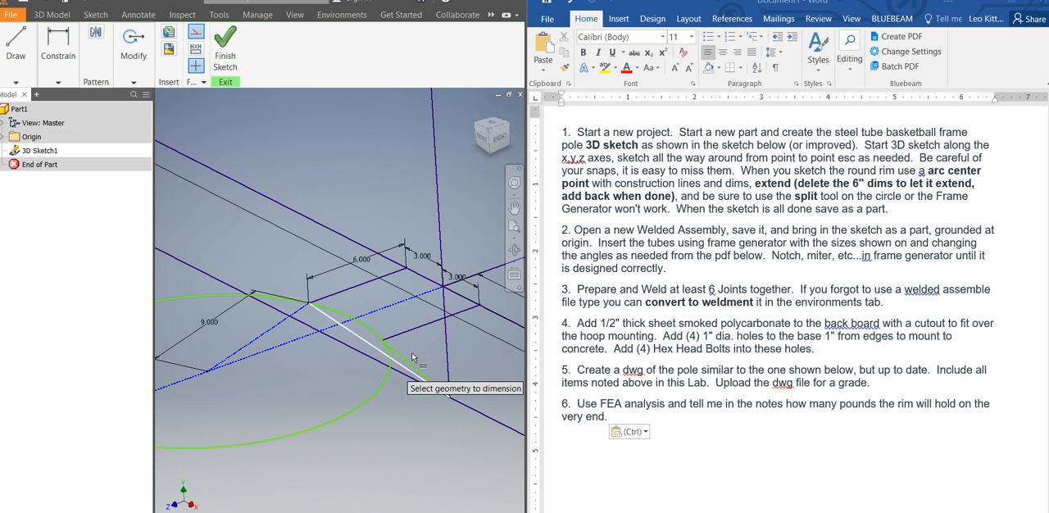
Try to constrain the undimensioned short hoop line parallel to the Z axis.
scroll(436, 339, up, 2)
scroll(436, 338, down, 3)
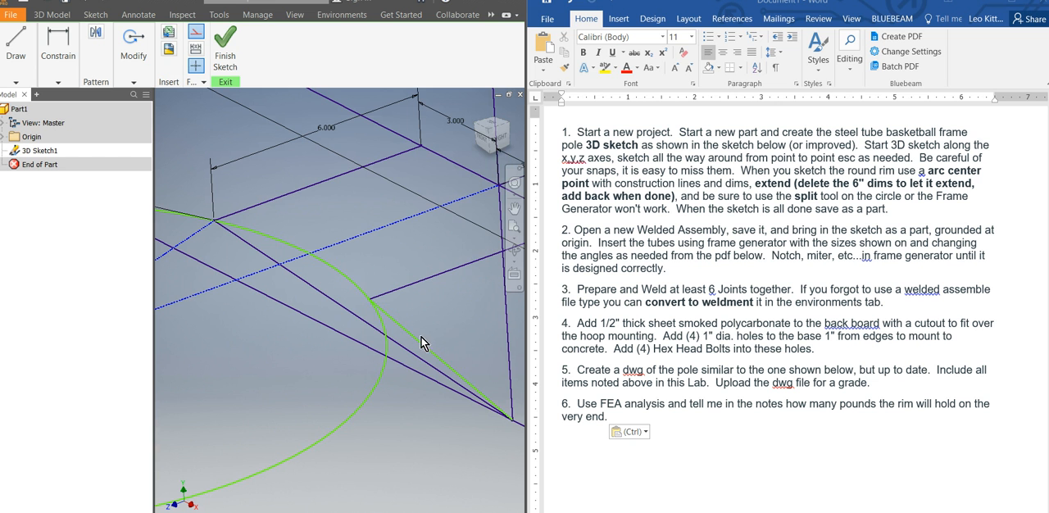
click(424, 334)
drag(436, 318, 490, 288)
scroll(458, 306, up, 2)
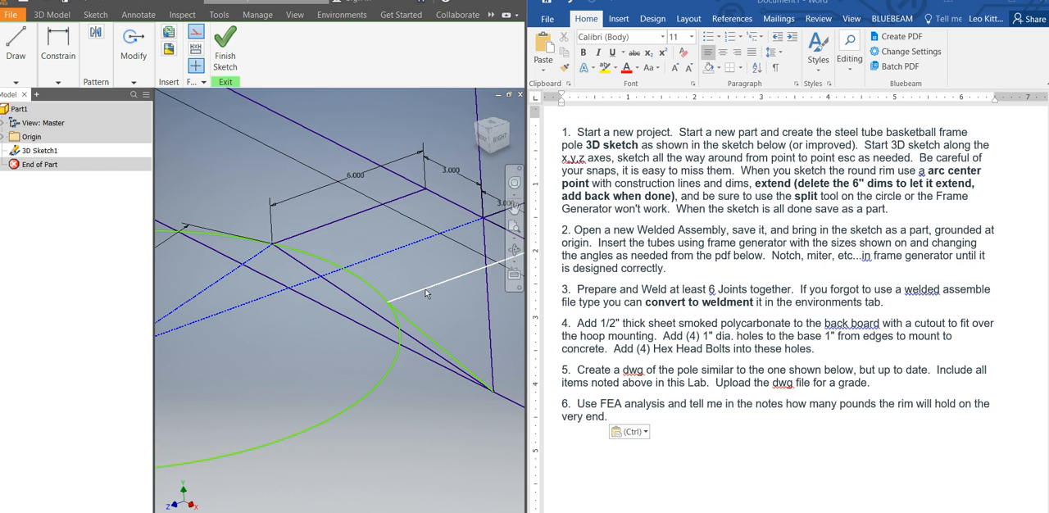
click(134, 82)
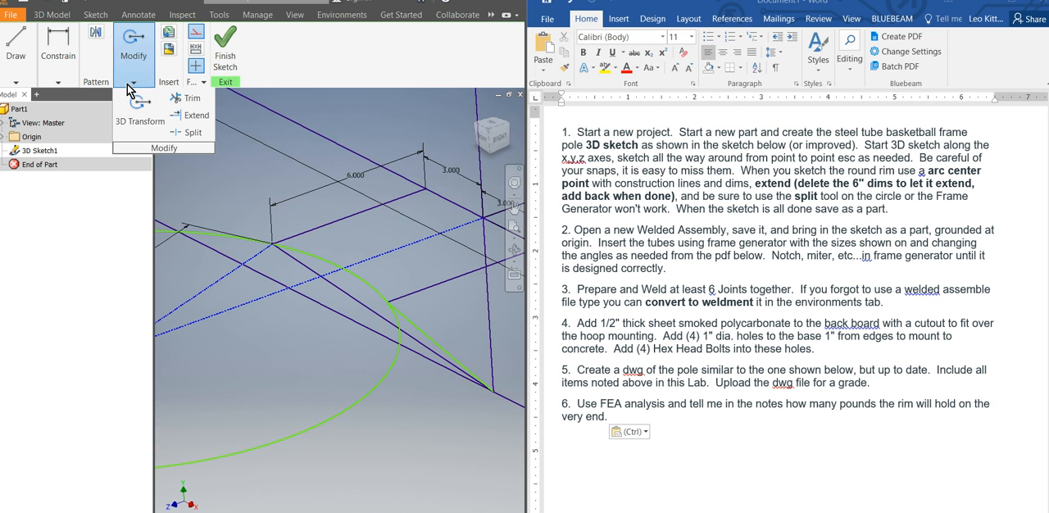
click(59, 82)
click(132, 116)
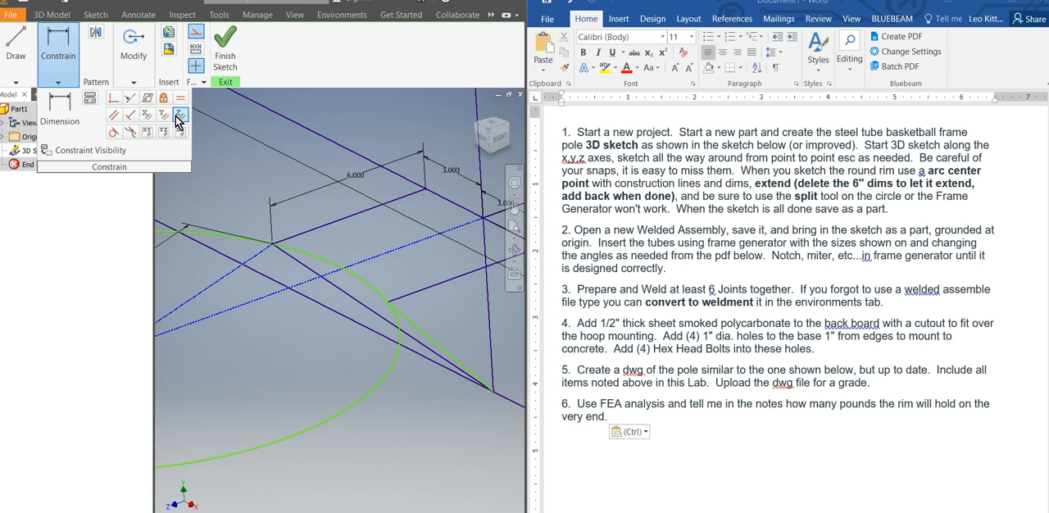
click(414, 293)
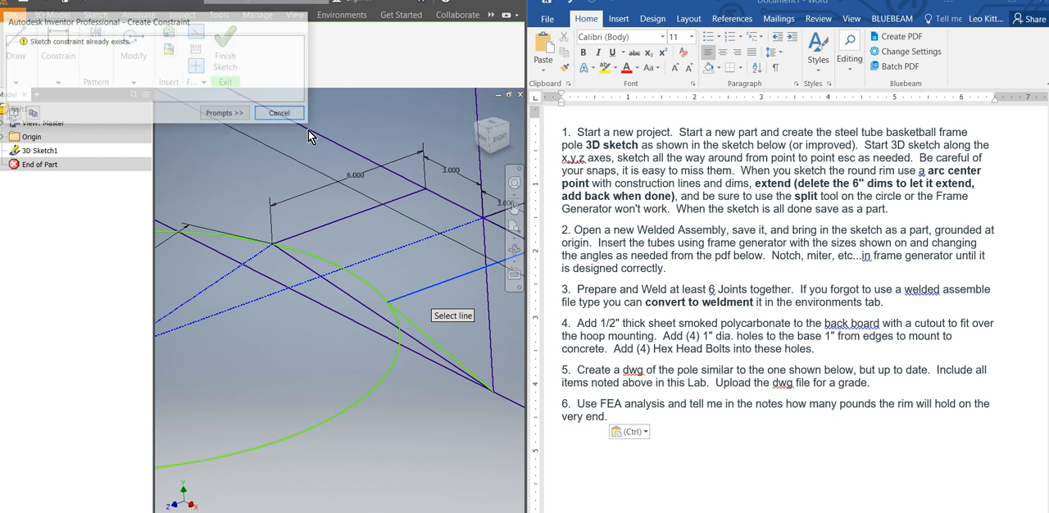
click(281, 114)
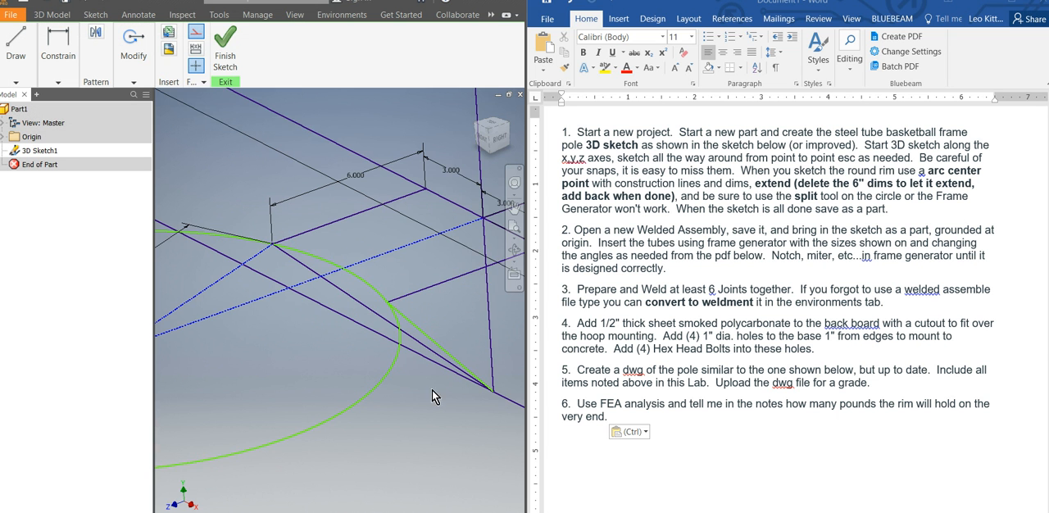
Test which rim geometry still moves, and constrain the rim circle and adjoining brace line so they are fully defined.
scroll(413, 336, up, 2)
scroll(408, 325, down, 3)
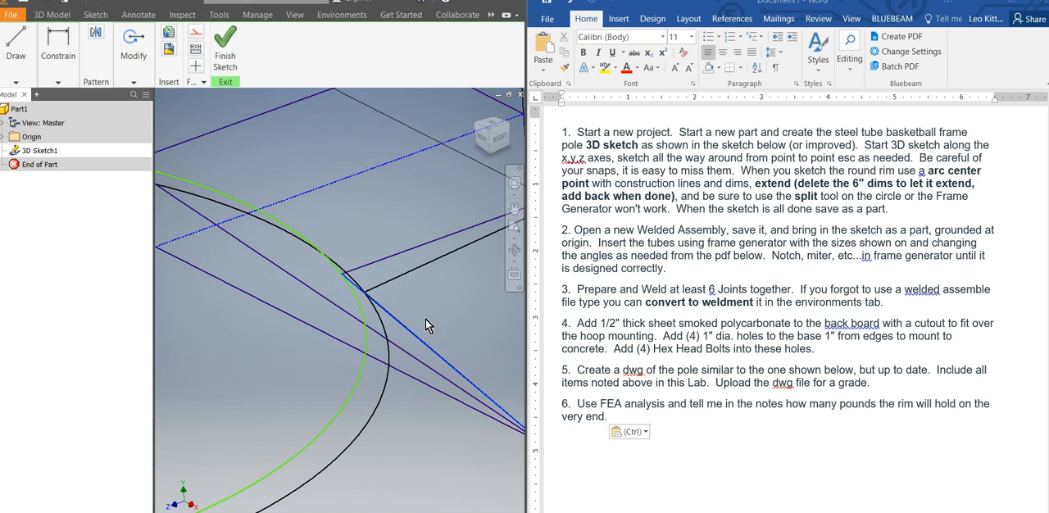
scroll(399, 314, down, 2)
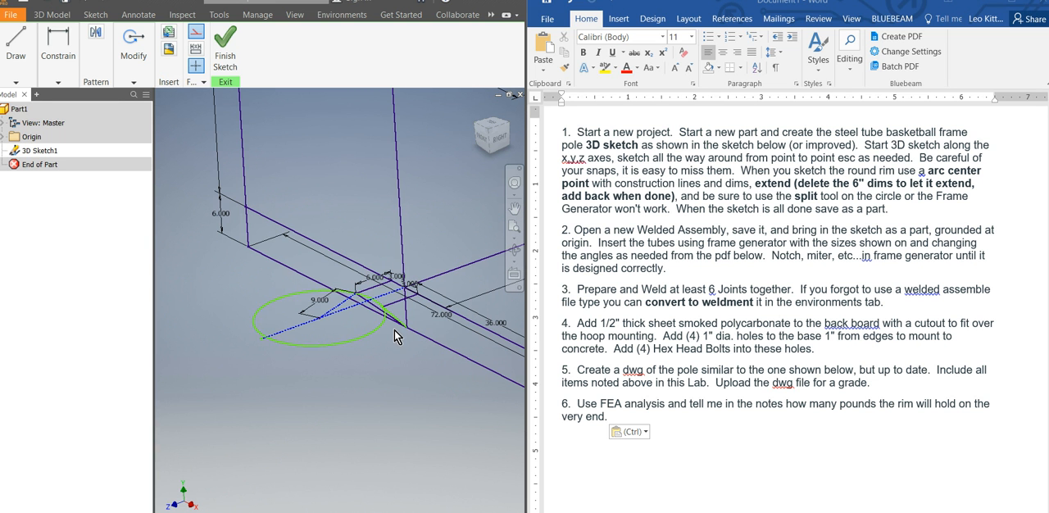
scroll(394, 331, up, 2)
scroll(396, 325, down, 1)
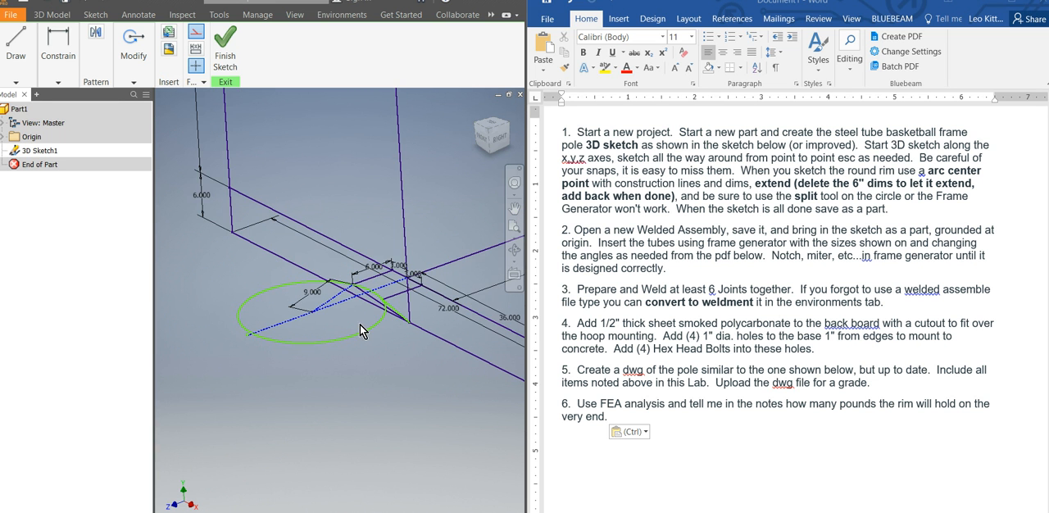
click(358, 336)
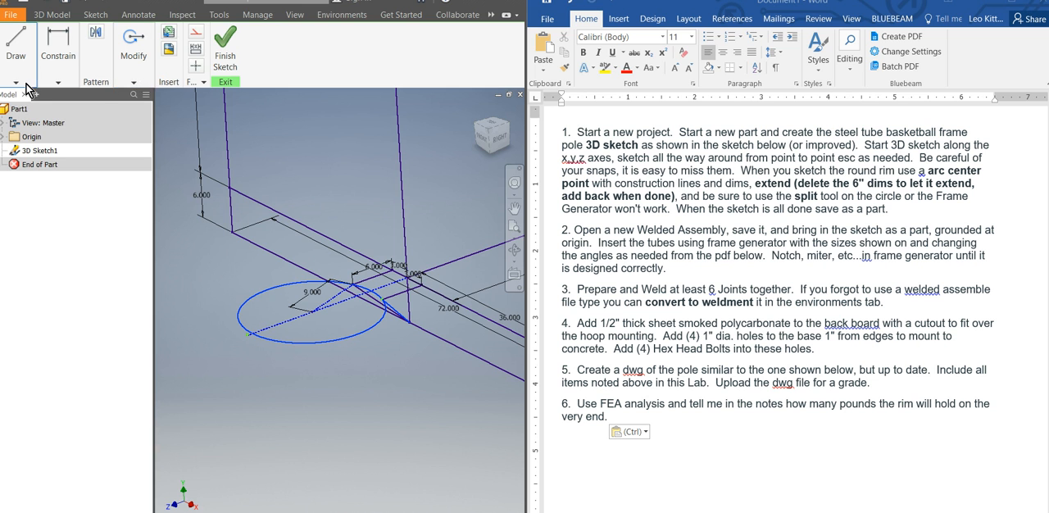
click(58, 82)
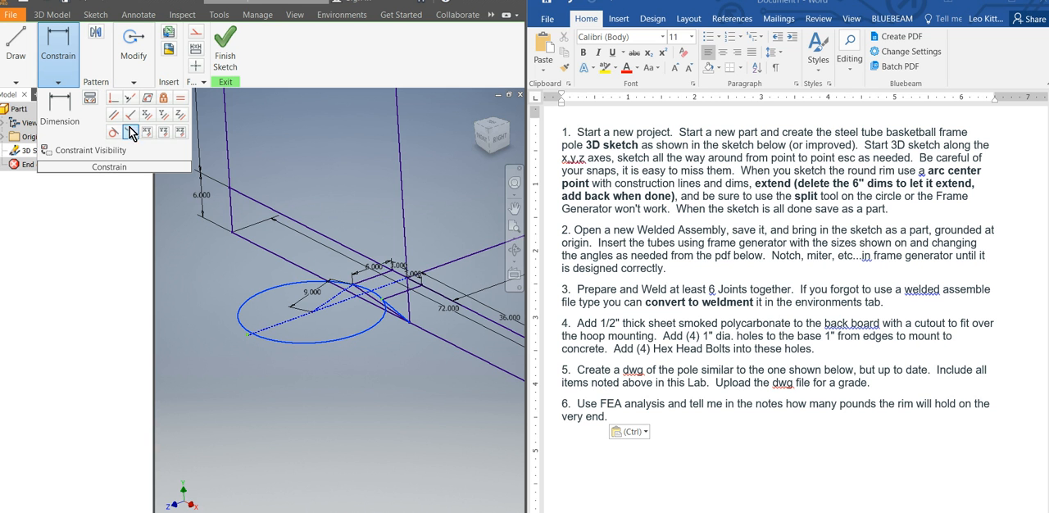
click(148, 99)
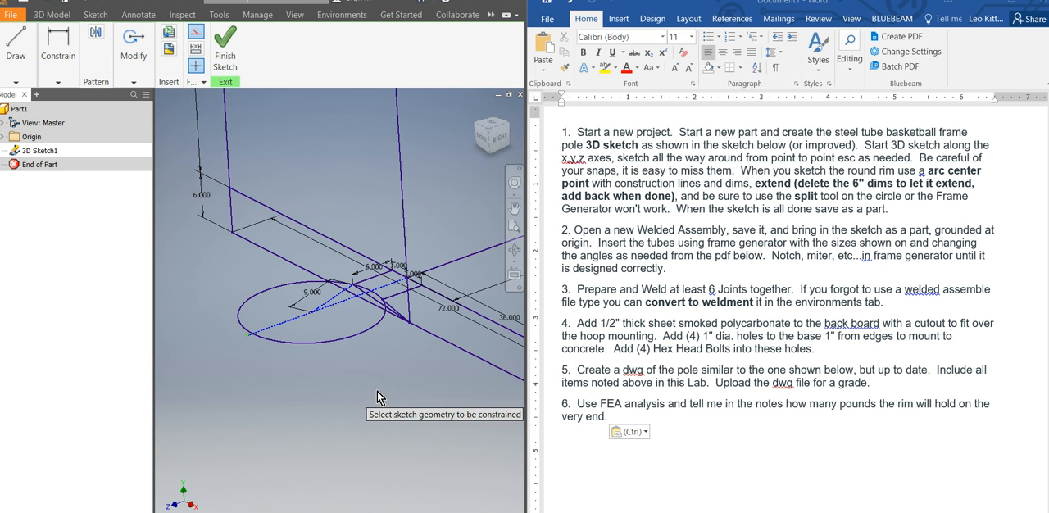
Examine the rim, backboard and pole sketch up close, from the side and as a whole.
mouse_move(358, 377)
shift+middle_down()
mouse_move(387, 366)
mouse_move(374, 399)
mouse_move(333, 352)
mouse_move(350, 352)
mouse_move(366, 382)
mouse_move(359, 375)
shift+middle_up()
scroll(286, 345, up, 5)
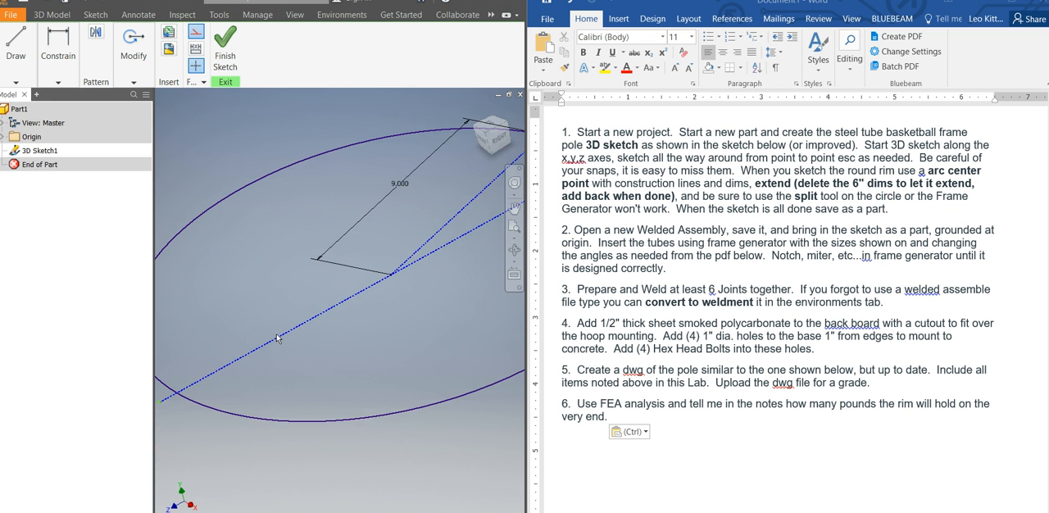
scroll(276, 338, down, 5)
scroll(352, 353, down, 3)
scroll(363, 398, down, 3)
mouse_move(363, 398)
shift+middle_down()
mouse_move(393, 390)
mouse_move(400, 375)
mouse_move(354, 384)
shift+middle_up()
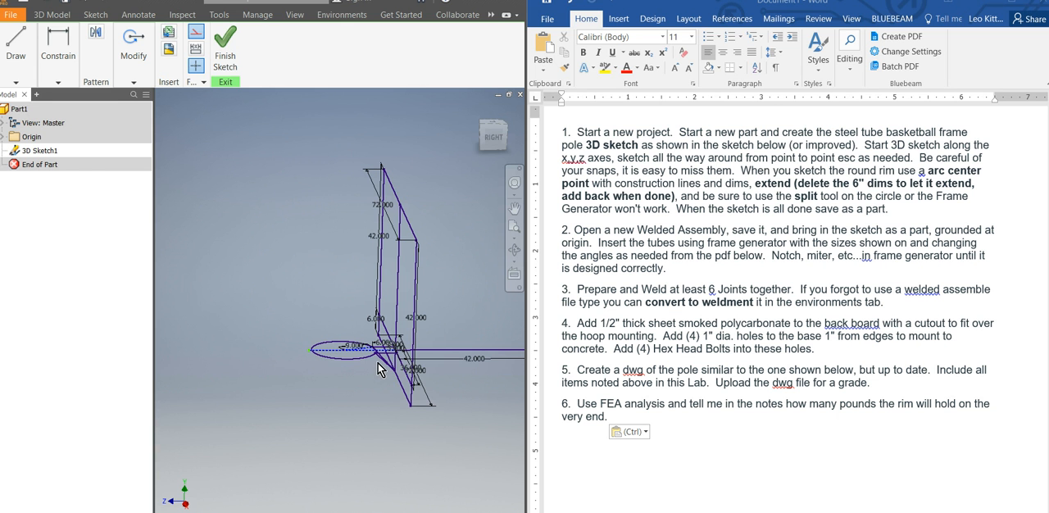
shift+middle_drag(372, 383, 389, 382)
scroll(365, 422, down, 3)
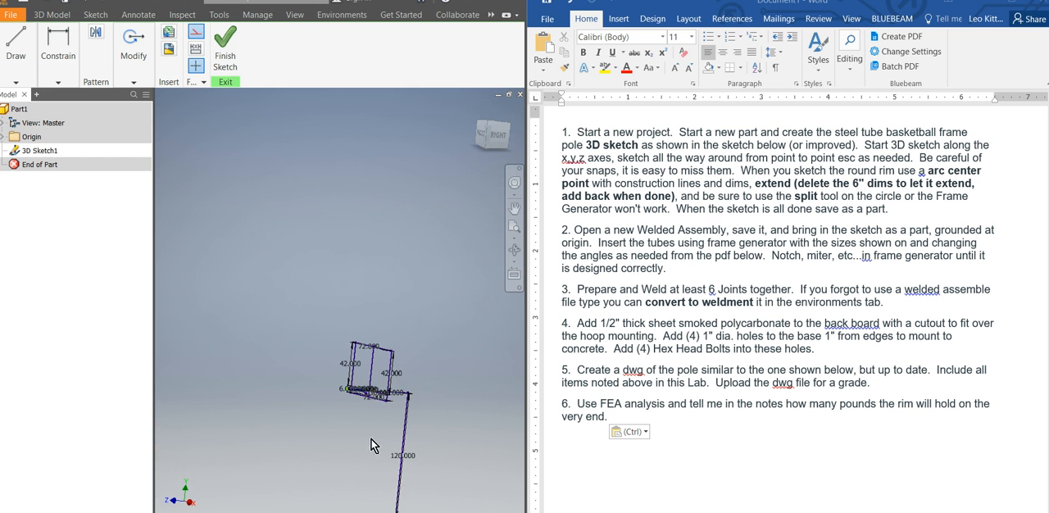
scroll(403, 484, down, 1)
scroll(409, 508, down, 2)
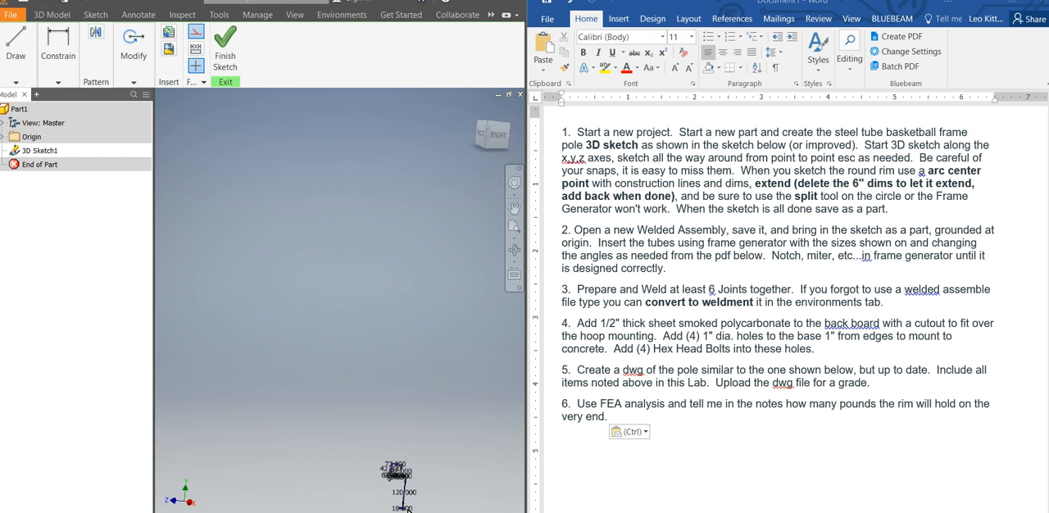
scroll(401, 492, up, 5)
mouse_move(373, 443)
shift+middle_down()
mouse_move(363, 432)
mouse_move(364, 449)
shift+middle_up()
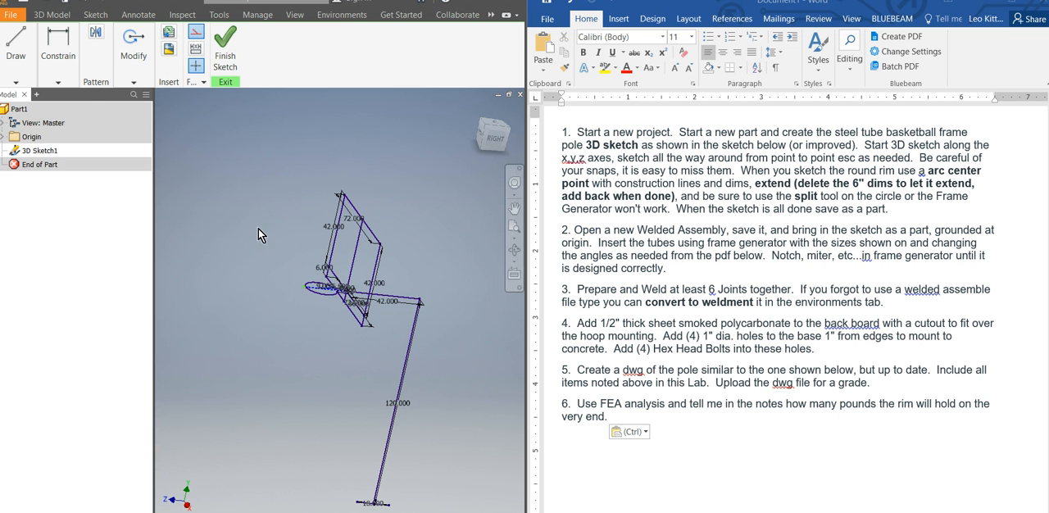
Finish the 3D sketch and save the part as BASKETBALL POLE in the BASKETBALL folder.
click(69, 5)
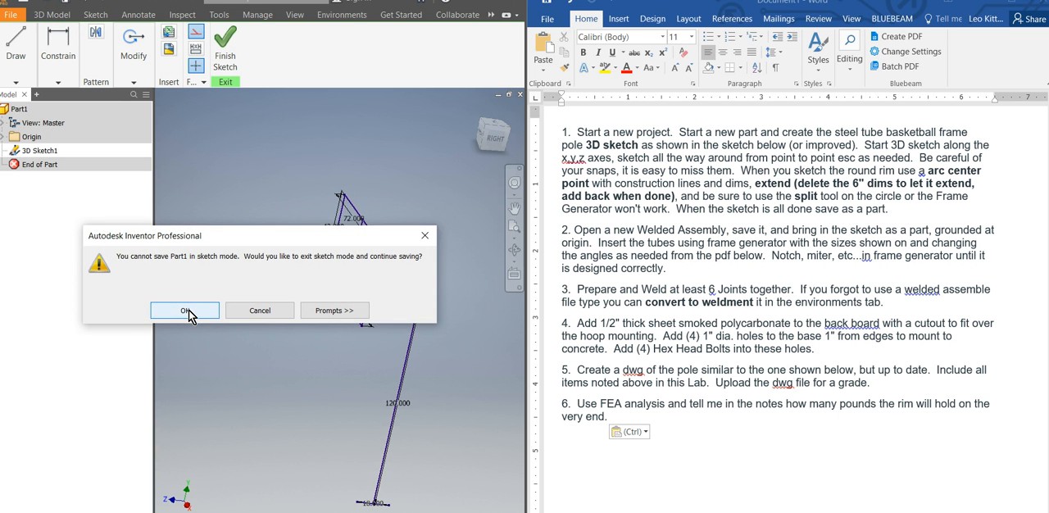
click(260, 310)
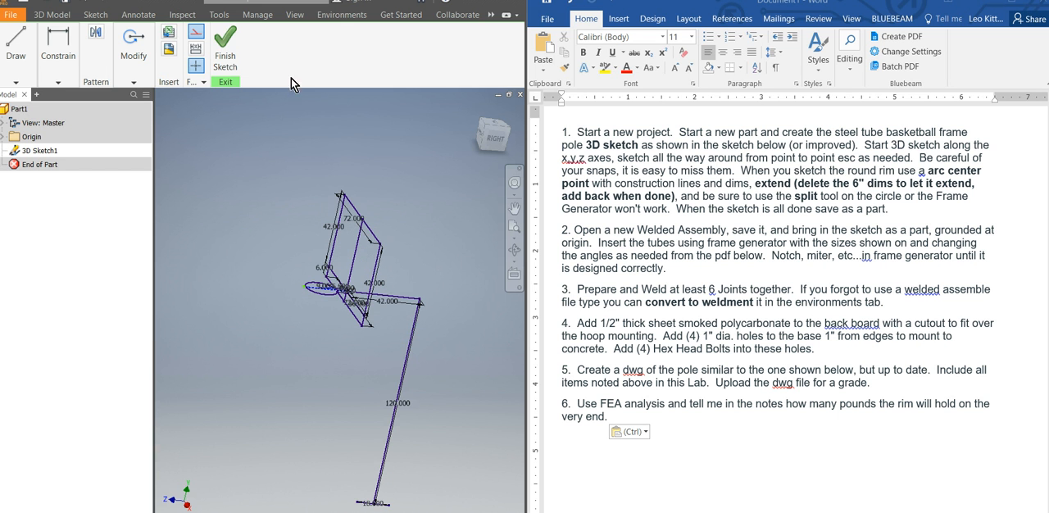
click(225, 49)
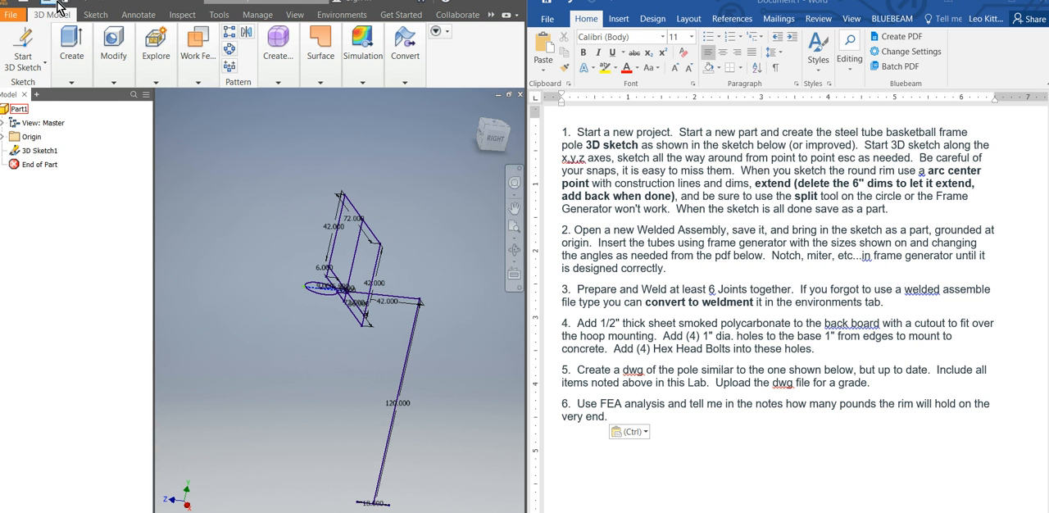
key(ctrl+s)
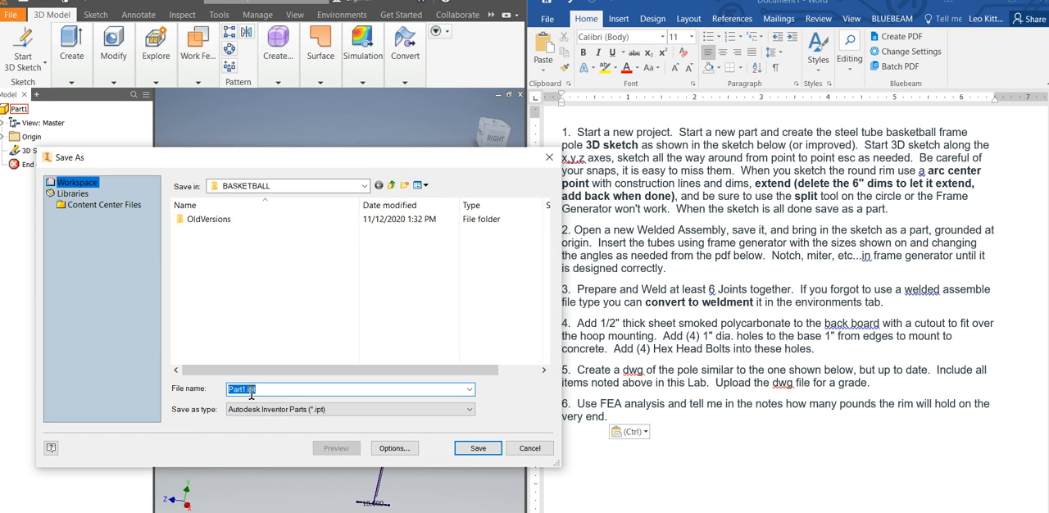
text(BASKETBALL POLE)
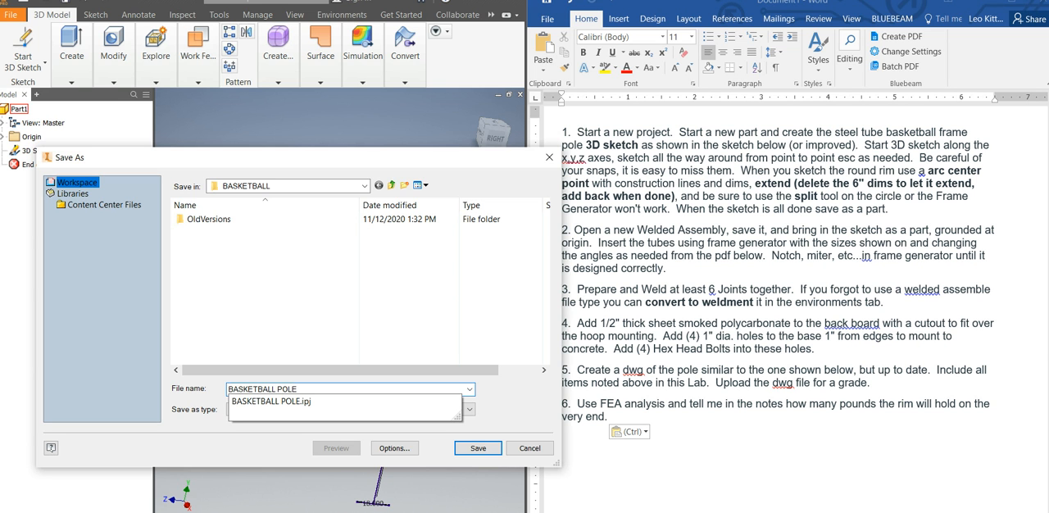
click(477, 449)
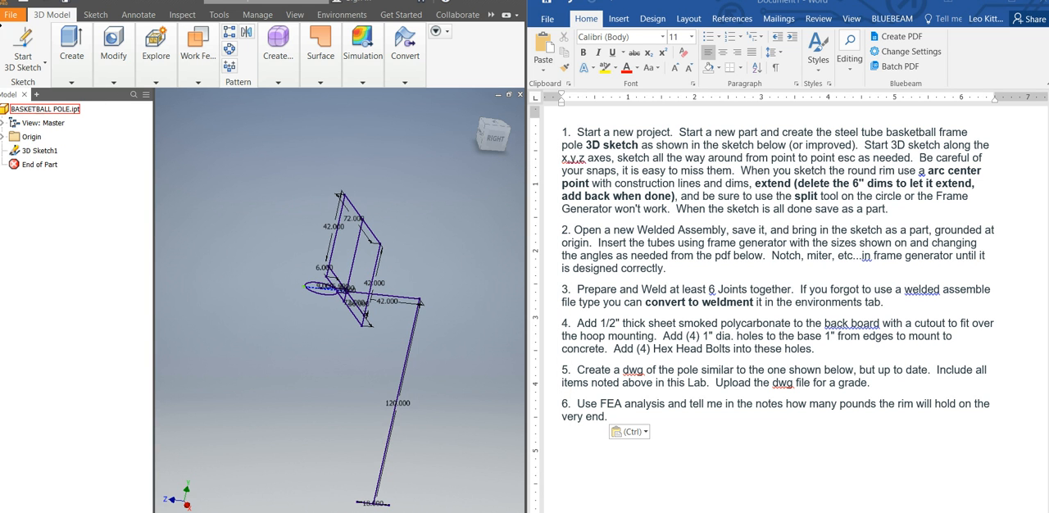
Create a new welded assembly from the Weldment.iam template.
click(14, 16)
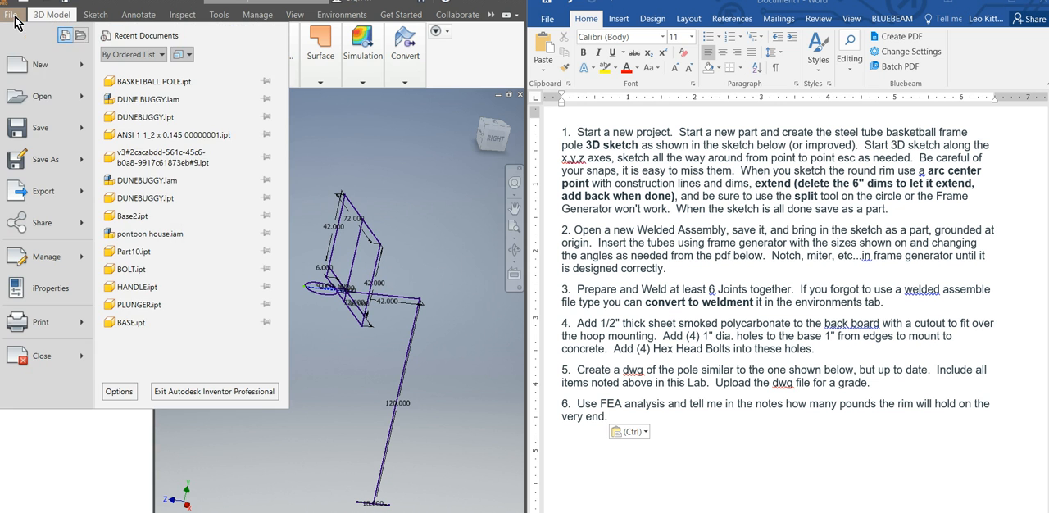
mouse_move(33, 74)
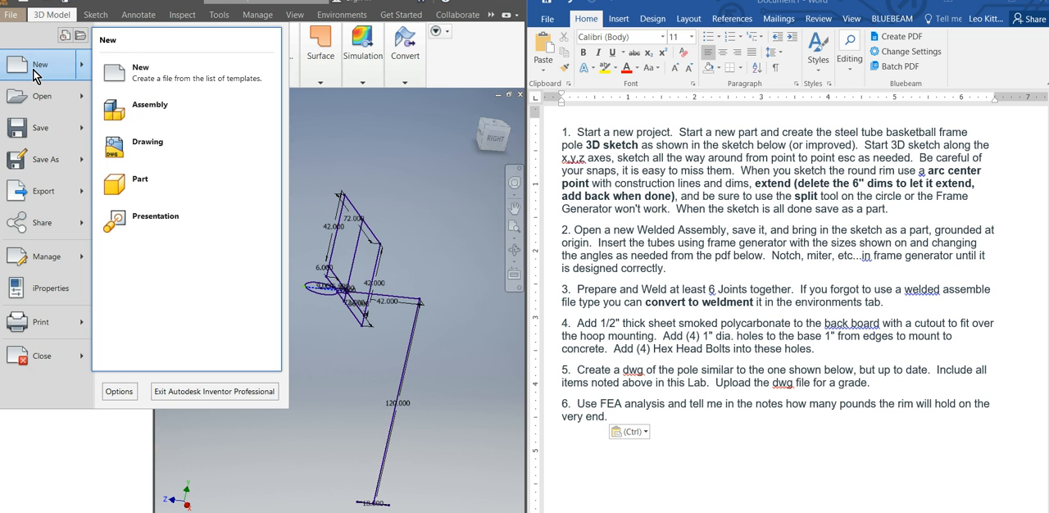
click(38, 72)
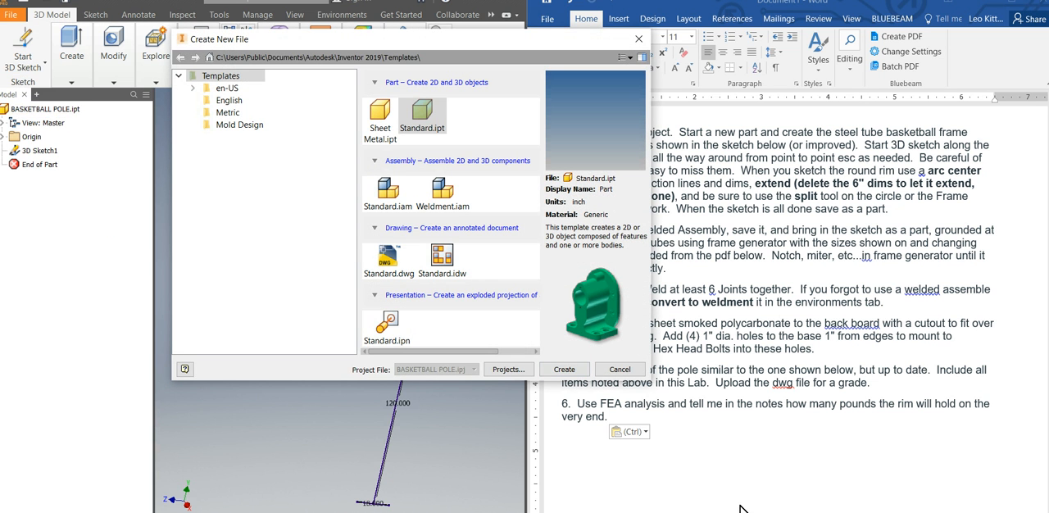
click(449, 202)
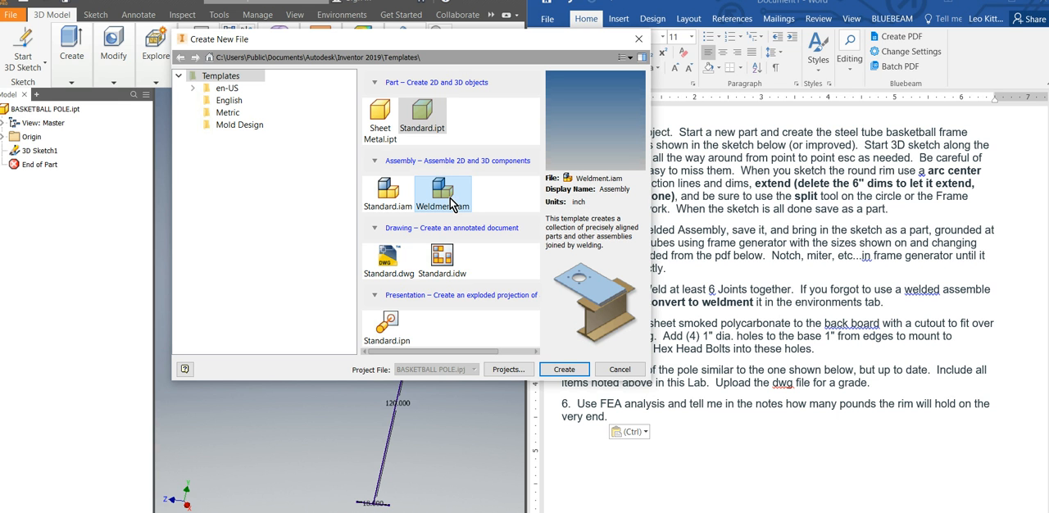
click(566, 370)
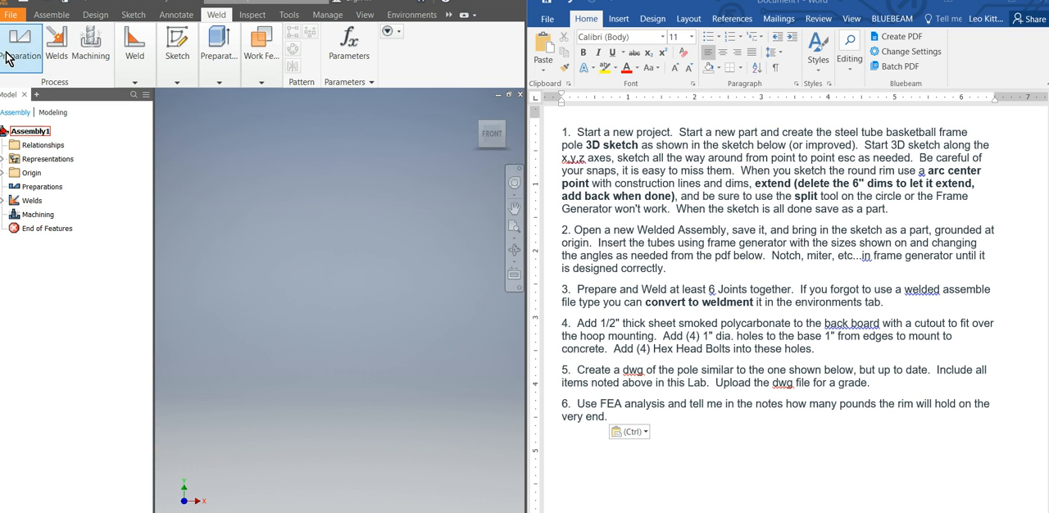
Place one instance of BASKETBALL POLE.ipt in the weldment assembly, grounded at the origin.
click(104, 14)
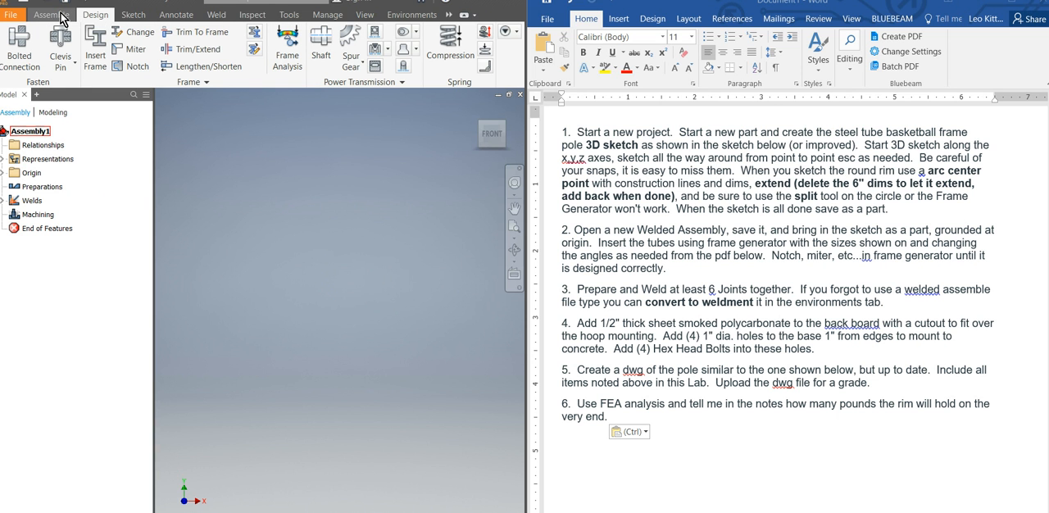
click(69, 17)
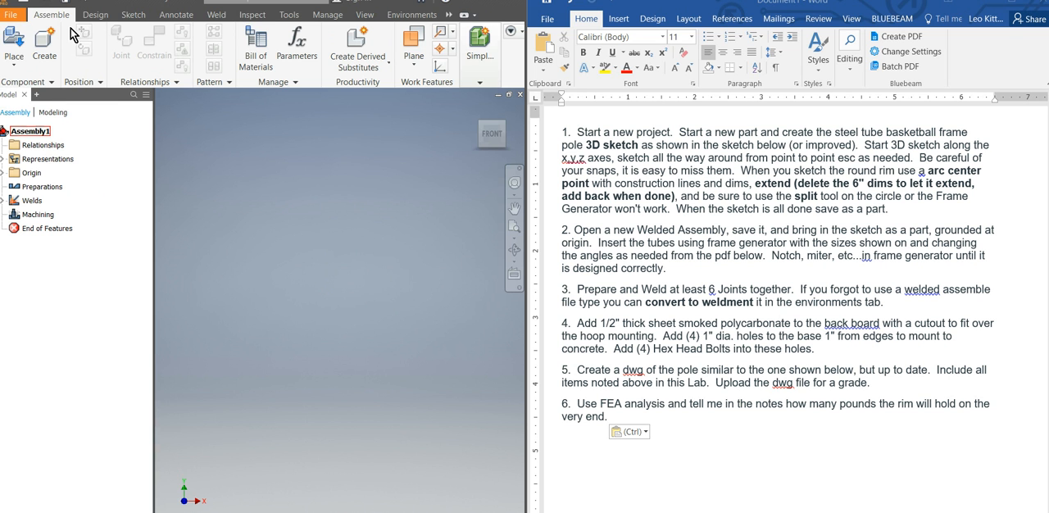
click(14, 67)
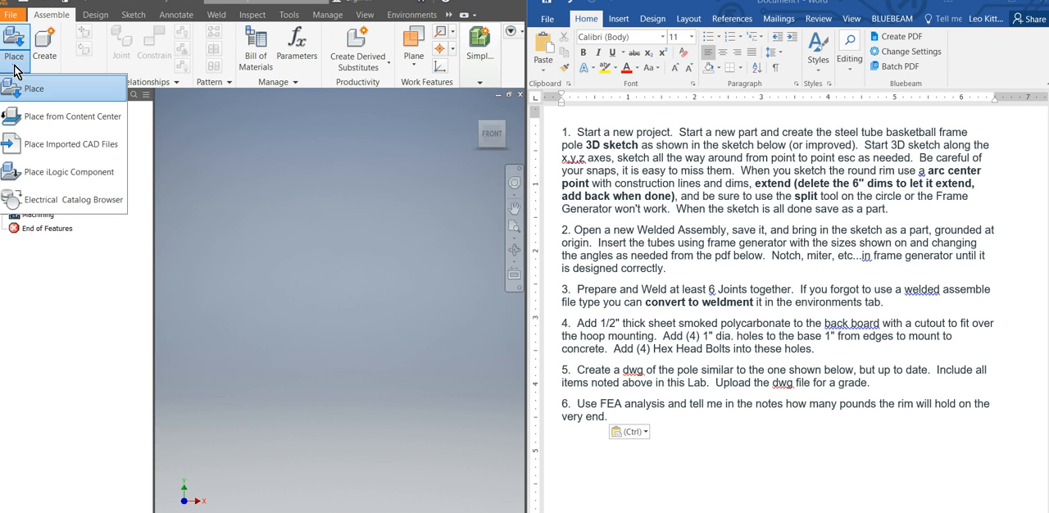
click(35, 88)
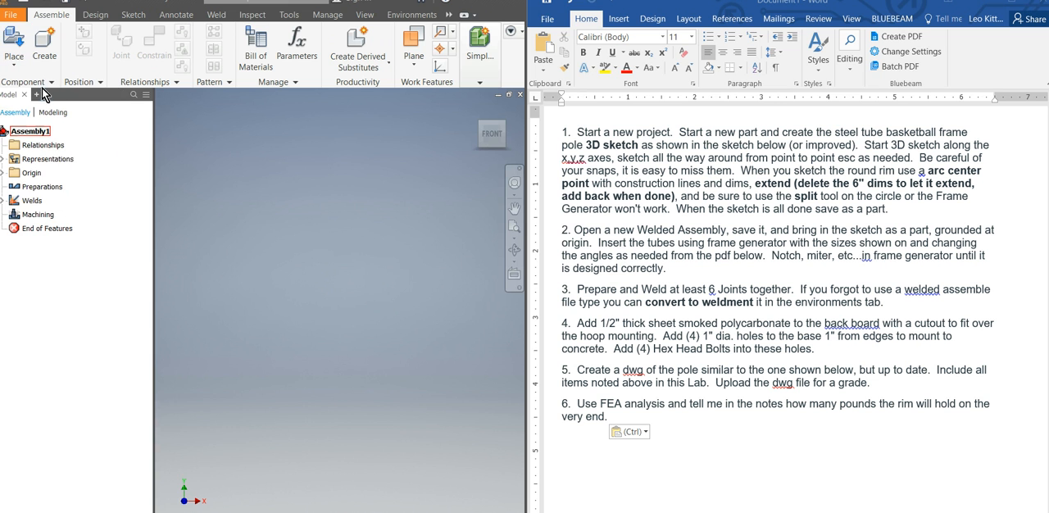
click(227, 233)
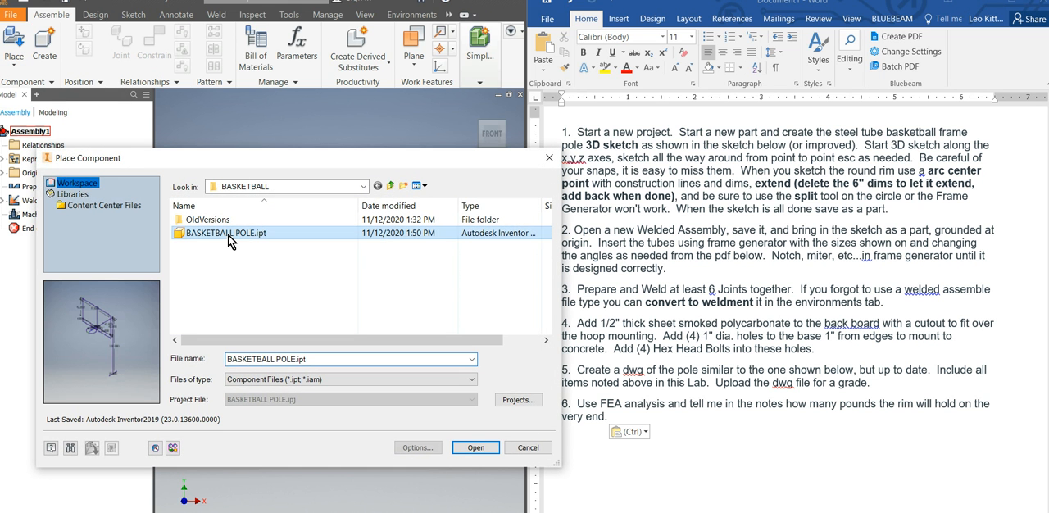
click(468, 447)
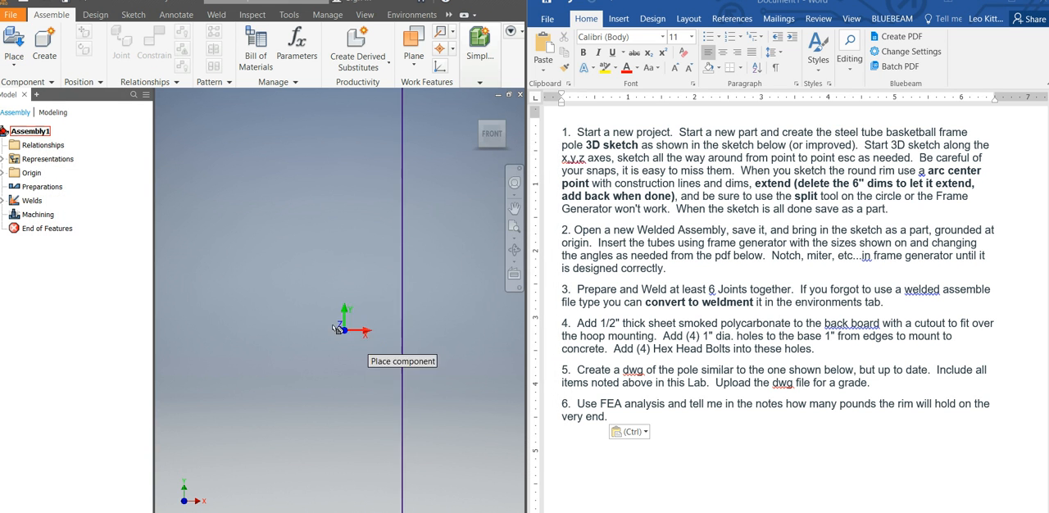
right_click(299, 304)
click(367, 318)
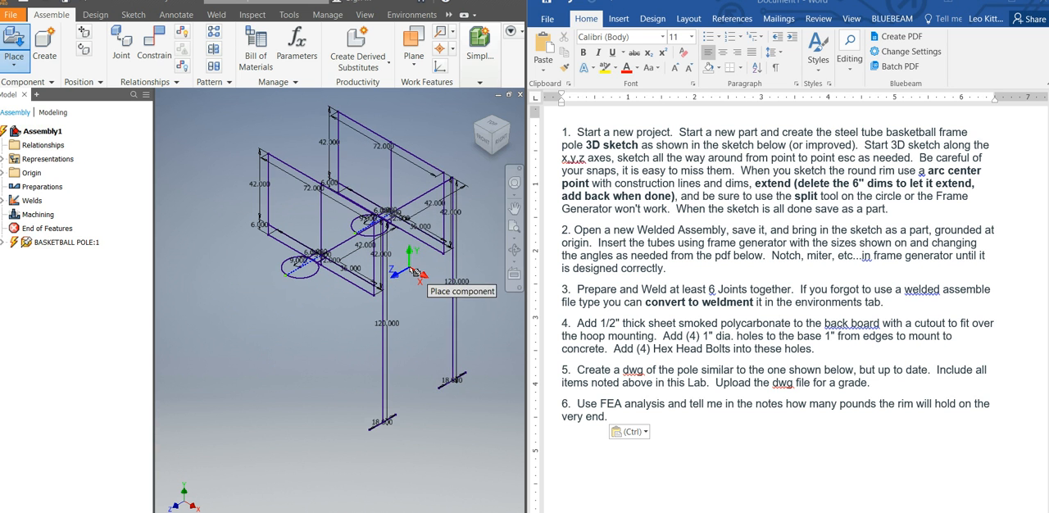
key(Escape)
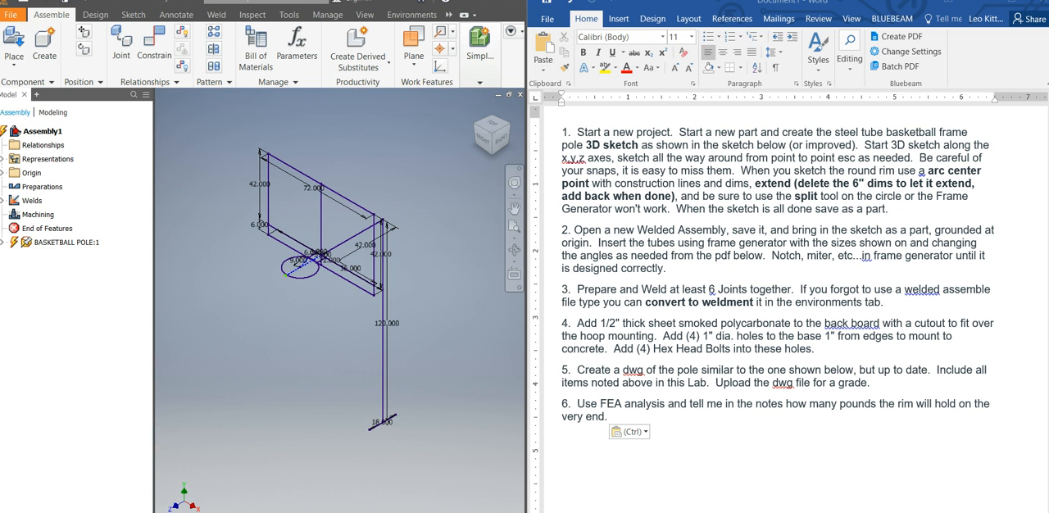
Switch to Chrome and examine the Rim.pdf drawing, its base plate and the parts list sizes for the frame members.
click(275, 503)
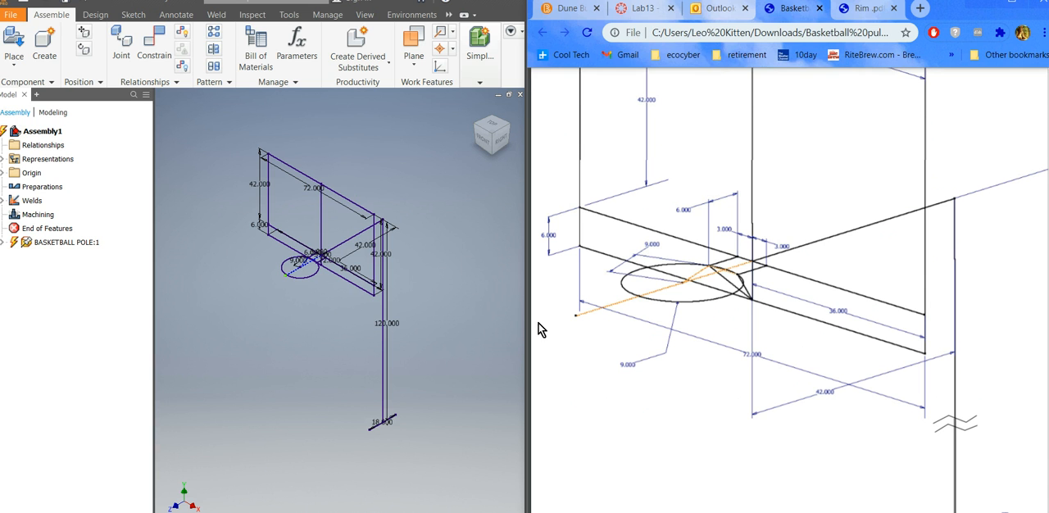
click(856, 17)
scroll(746, 502, down, 1)
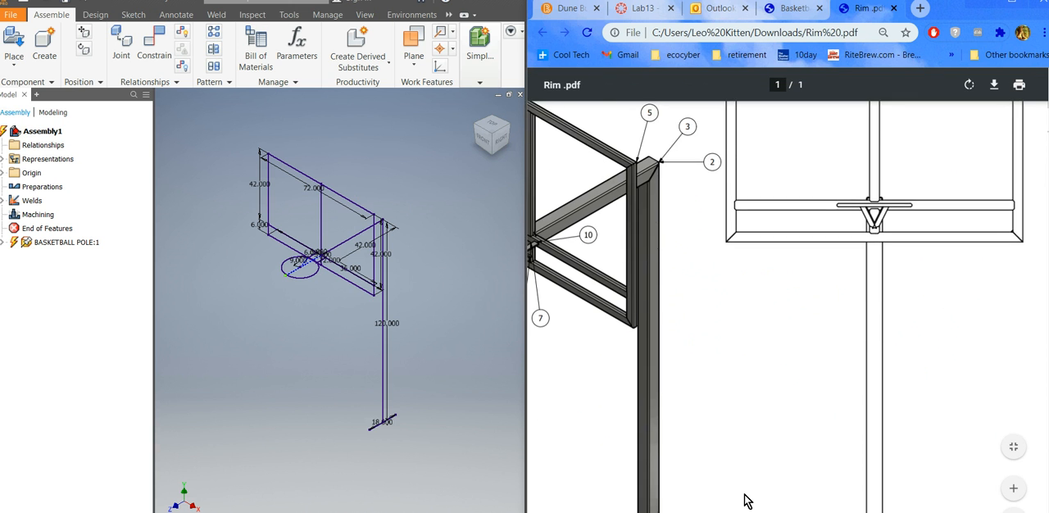
scroll(746, 501, down, 5)
scroll(744, 498, up, 1)
scroll(744, 498, down, 1)
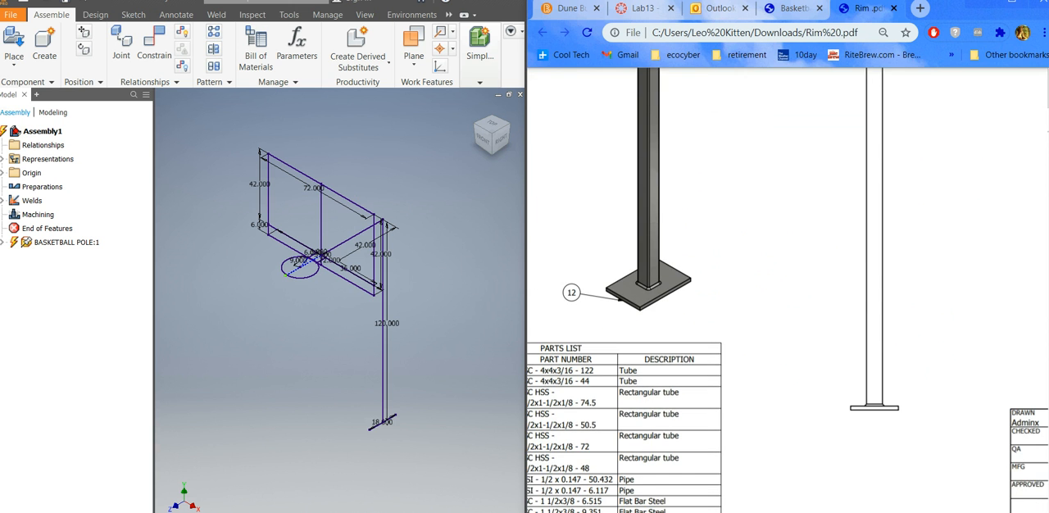
scroll(805, 309, left, 4)
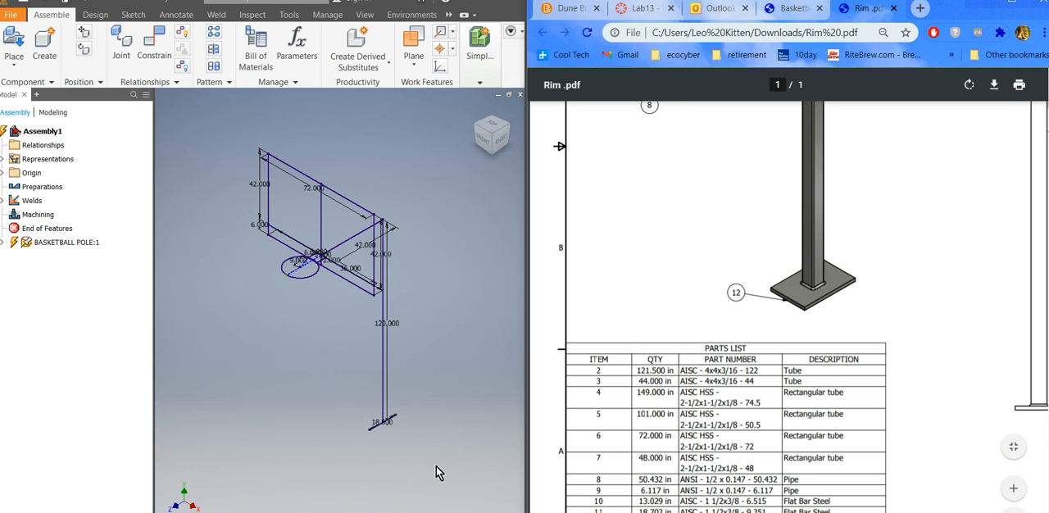
scroll(420, 450, down, 2)
scroll(403, 450, up, 5)
Start Insert Frame in Inventor and save the assembly as BASKETBALL POLE in the BASKETBALL folder.
scroll(393, 445, up, 2)
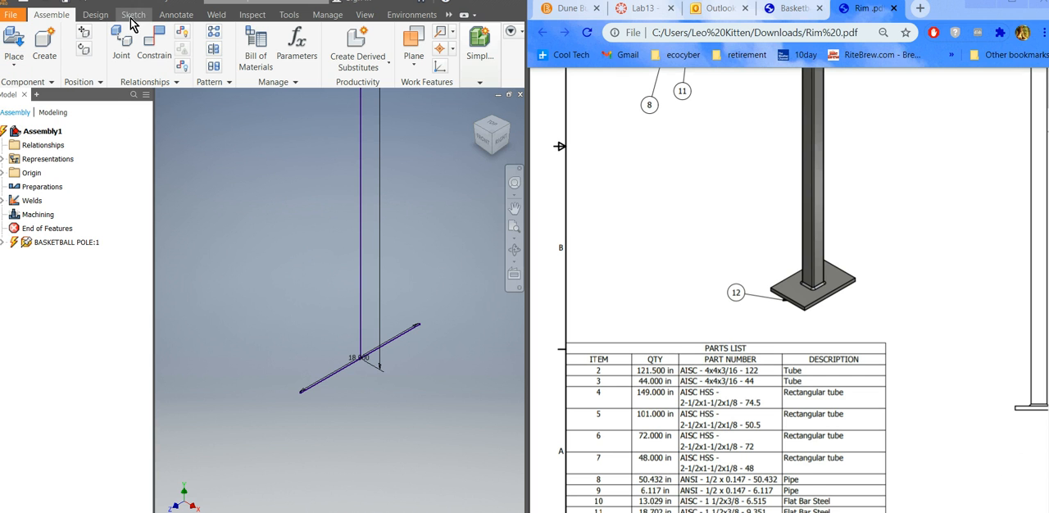
click(93, 15)
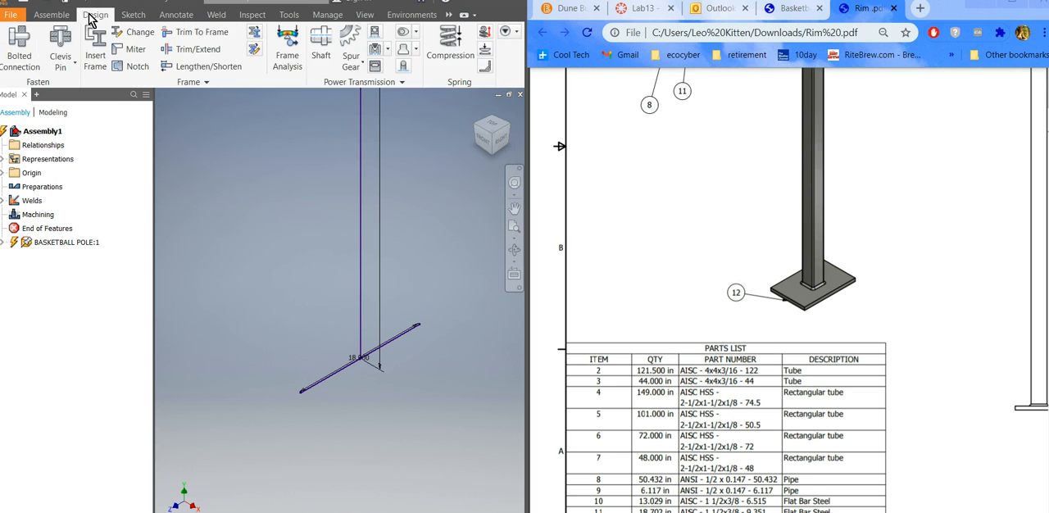
click(92, 69)
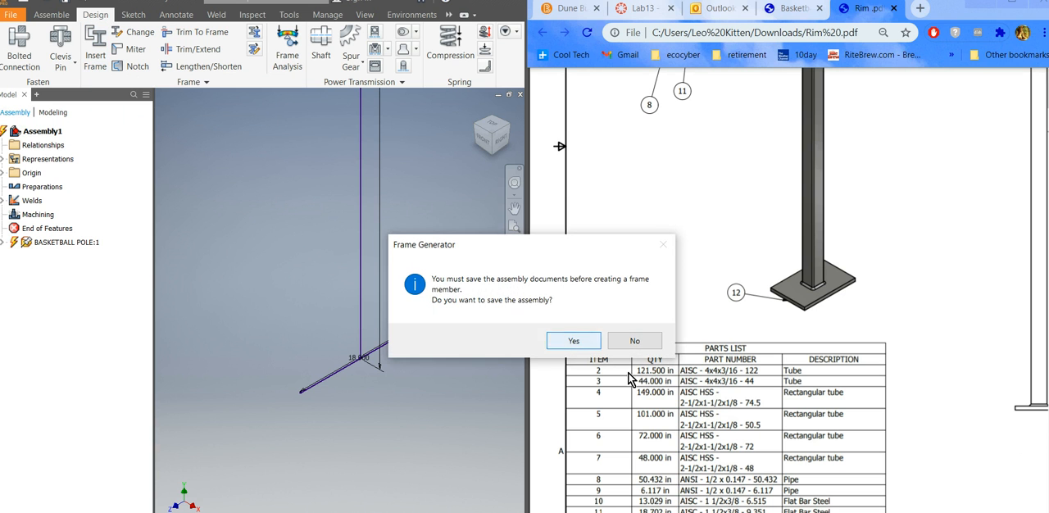
click(586, 340)
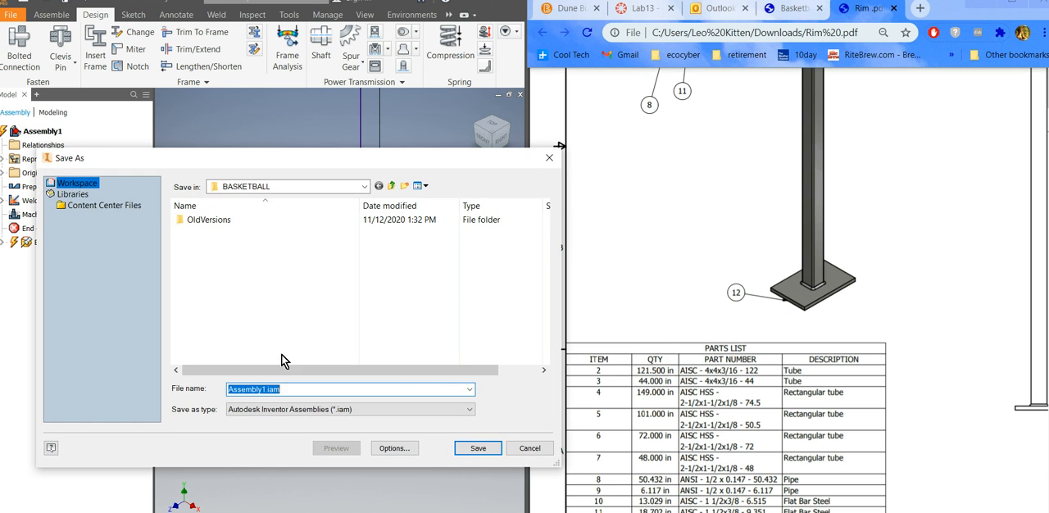
text(BASKETBALL POLE)
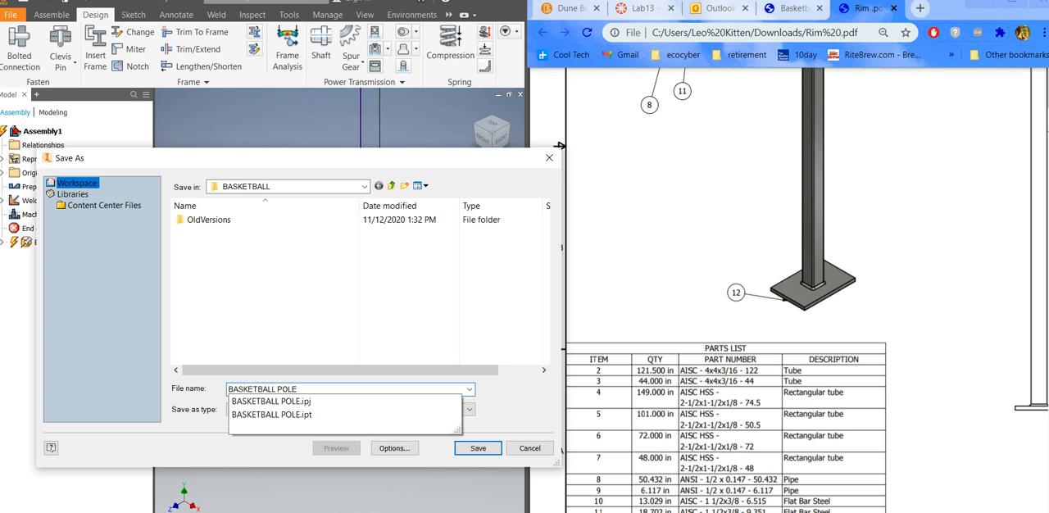
click(476, 450)
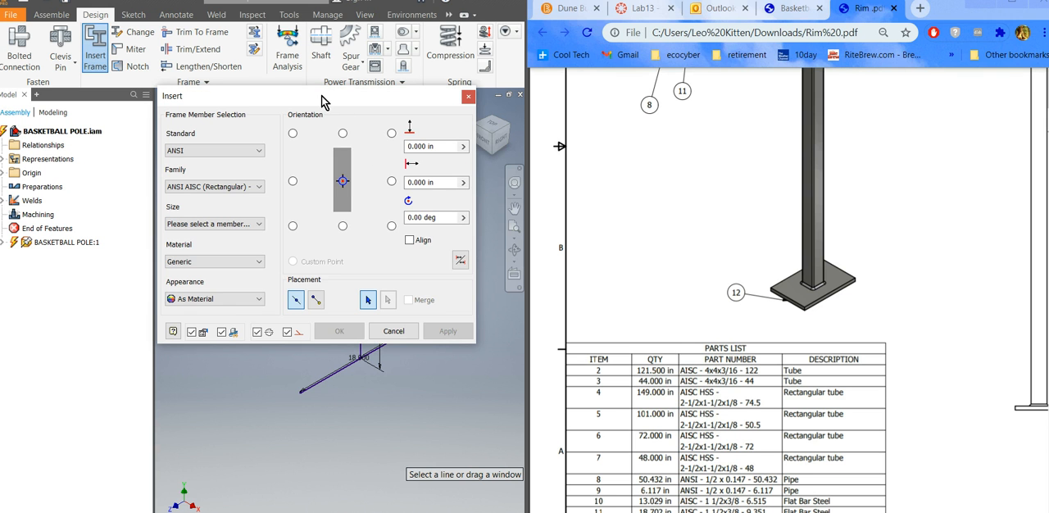
Set the frame member to the ANSI AISC (Rectangular) - Flat Bar Steel family, size 12x1, with the dialog moved clear of the model.
drag(320, 100, 708, 56)
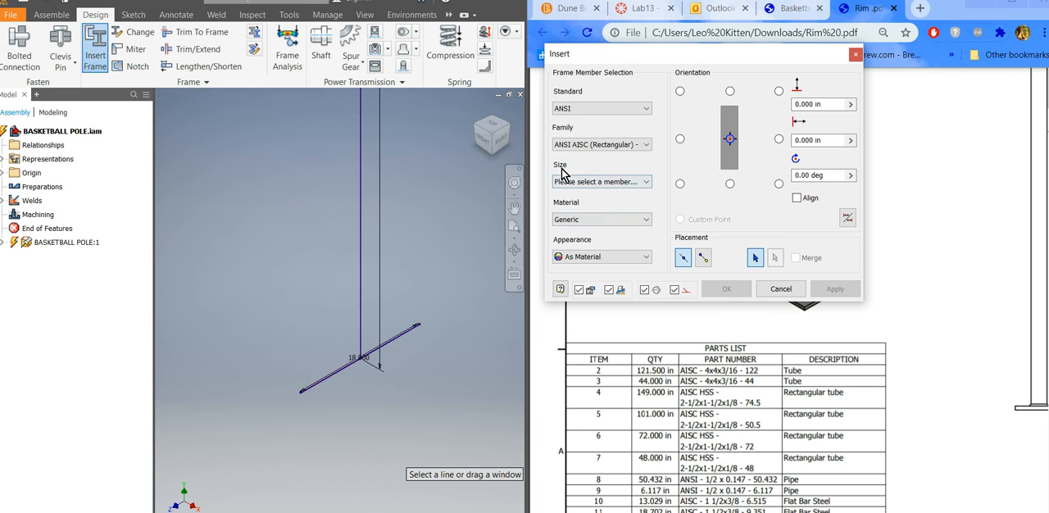
click(649, 148)
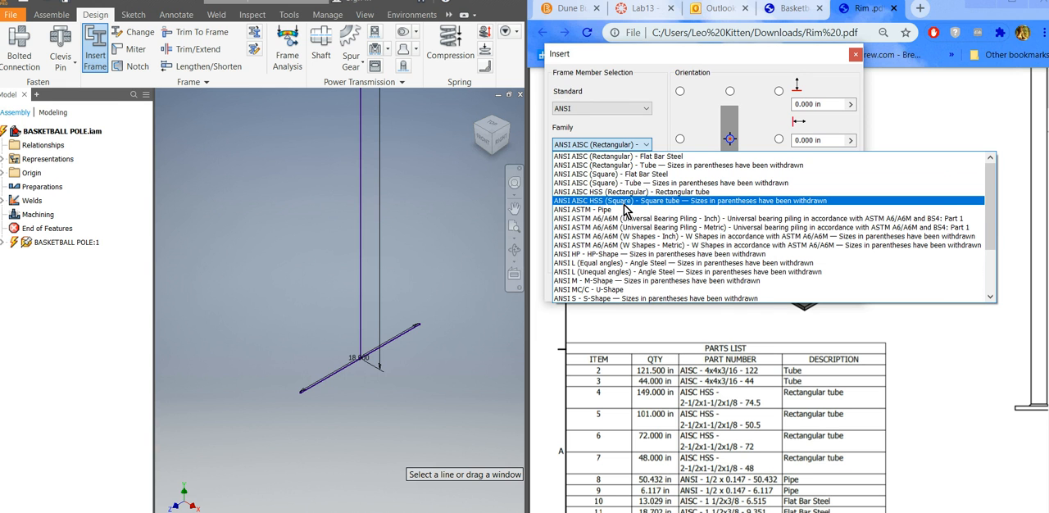
click(656, 163)
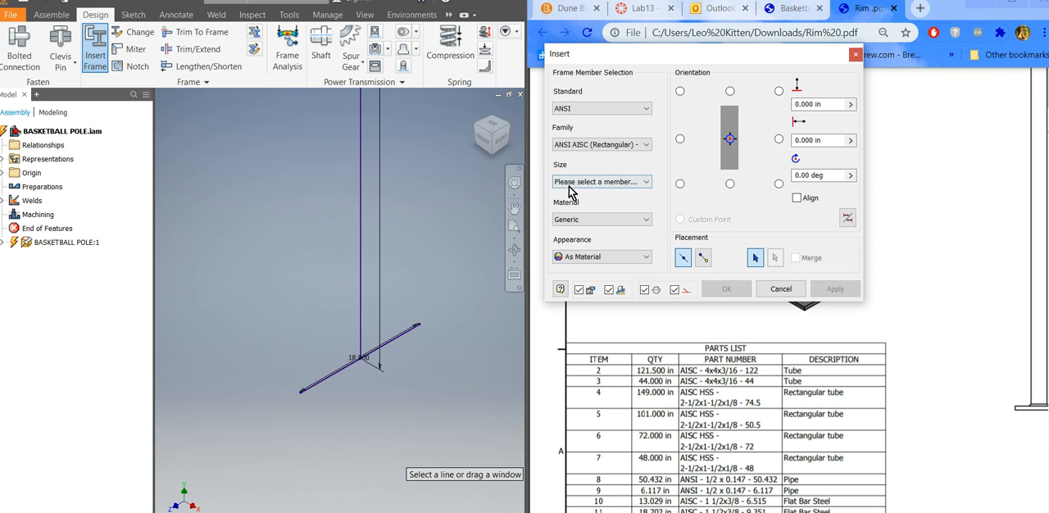
click(644, 182)
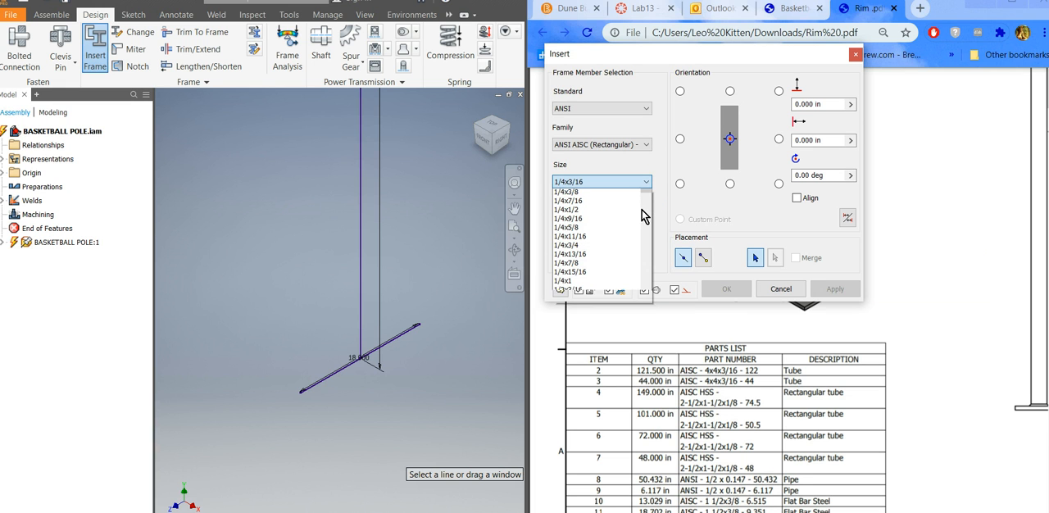
drag(642, 215, 566, 332)
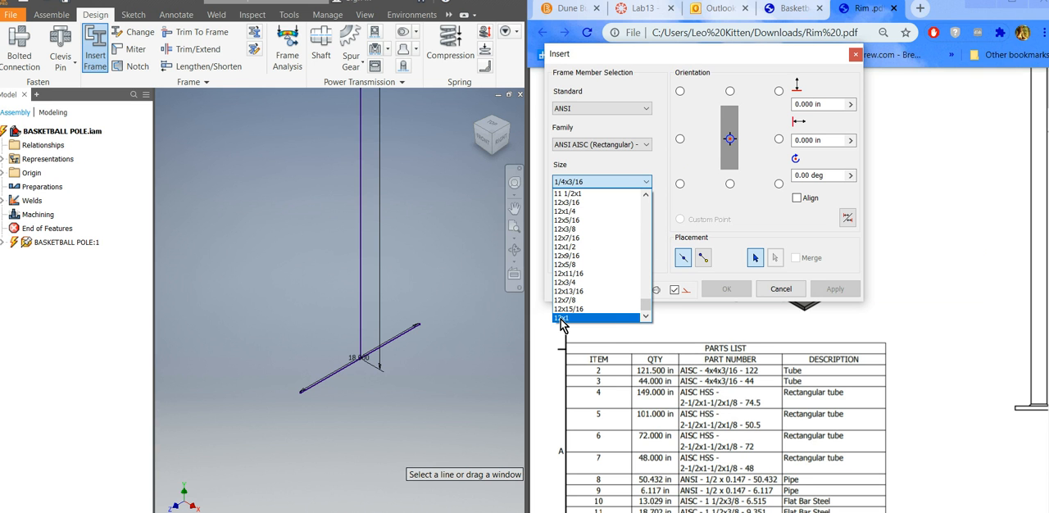
click(564, 319)
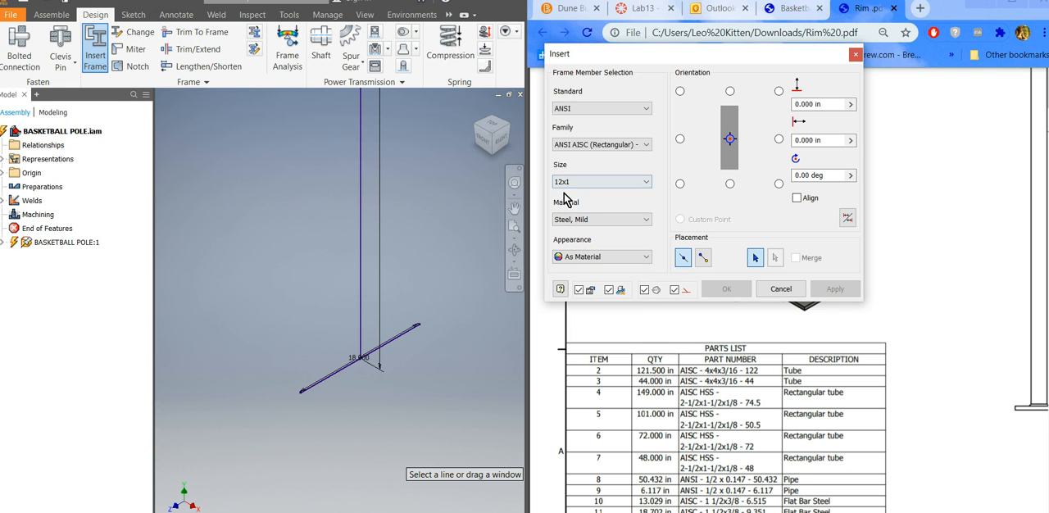
Preview the flat bar on the 18-inch base line and set its rotation angle to 90 degrees.
click(352, 371)
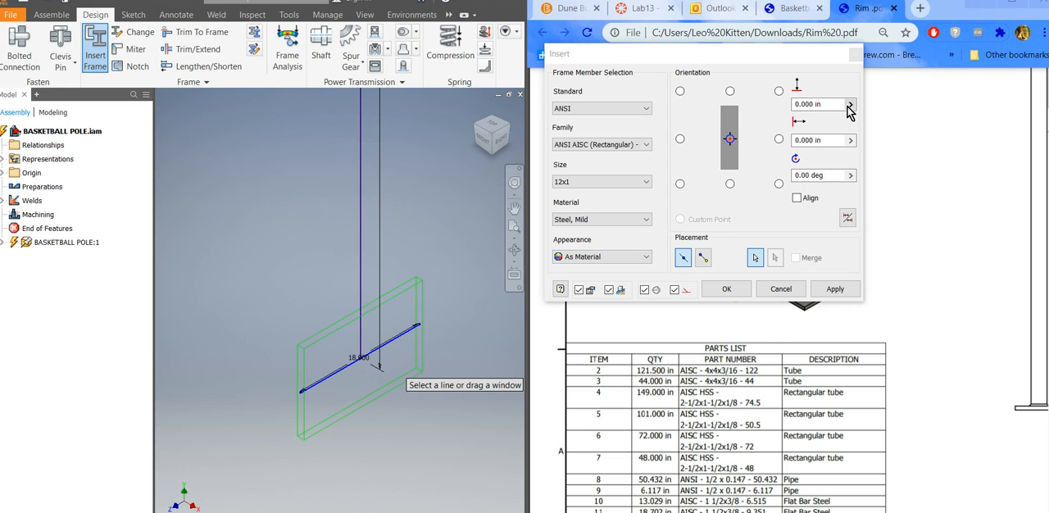
click(796, 175)
text(9)
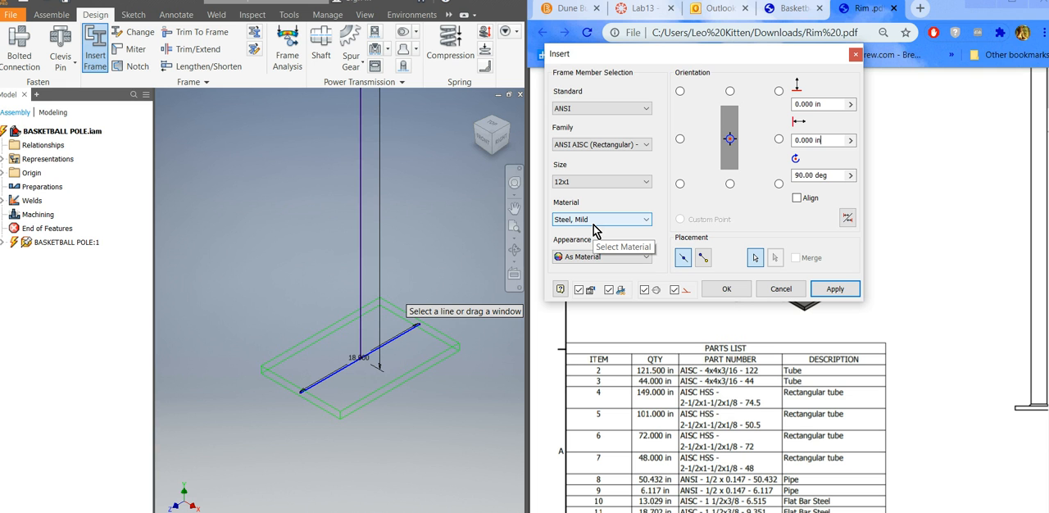
click(835, 289)
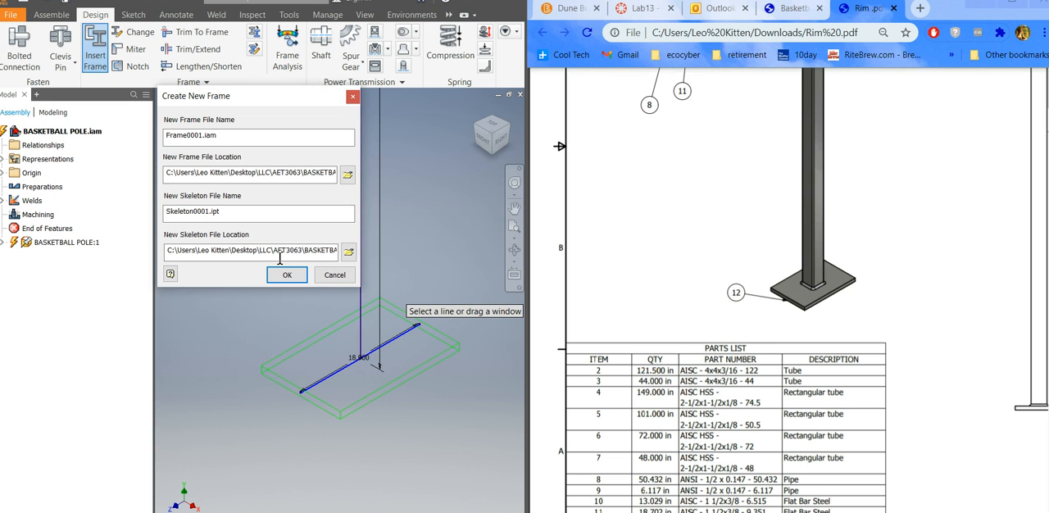
click(335, 276)
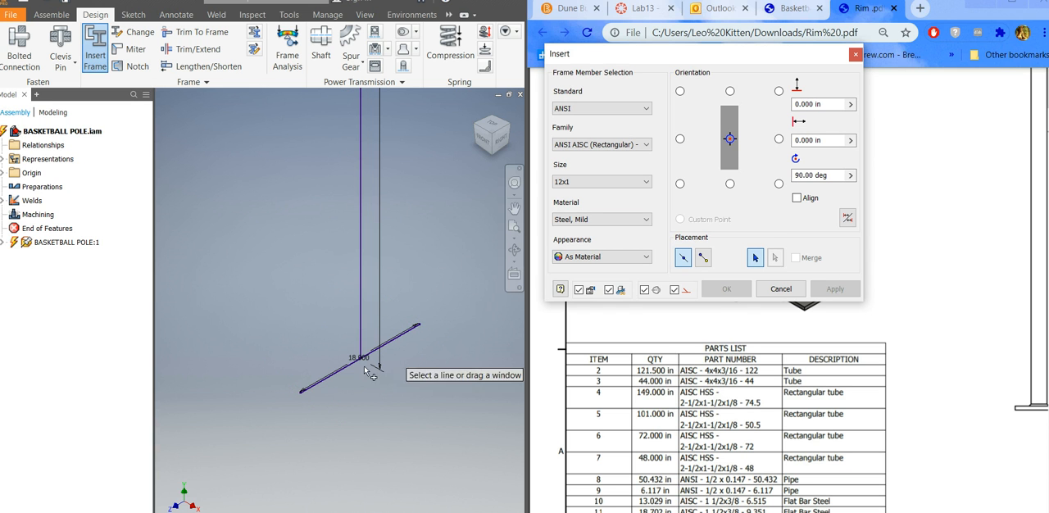
Insert the rotated 12x1 flat bar on the 18-inch base line, accepting the default frame, skeleton and member names.
click(324, 380)
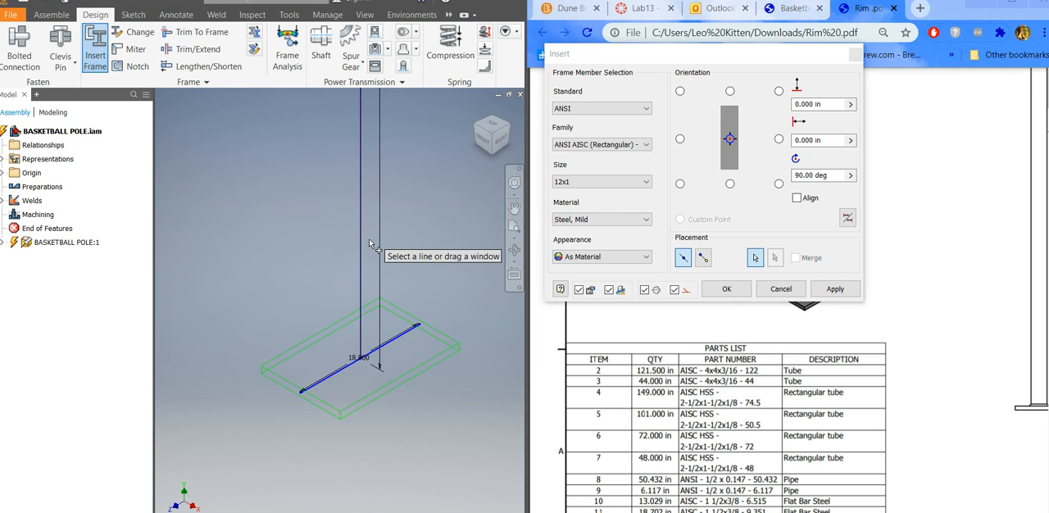
scroll(279, 391, down, 5)
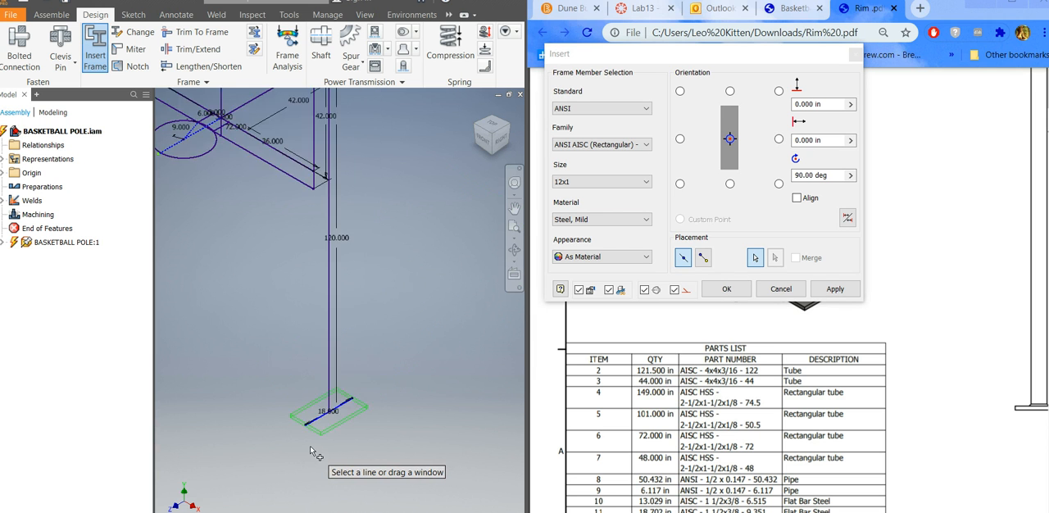
scroll(279, 391, up, 3)
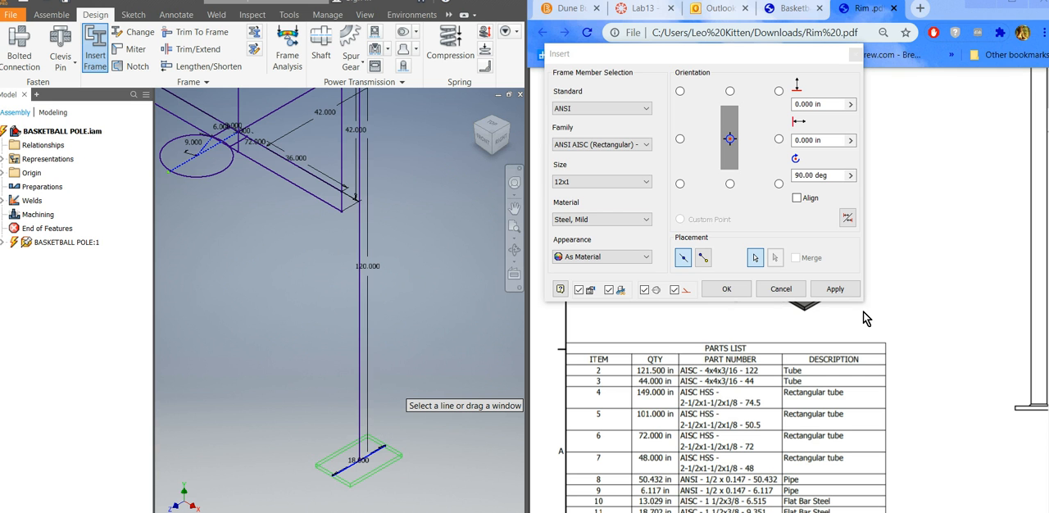
click(842, 292)
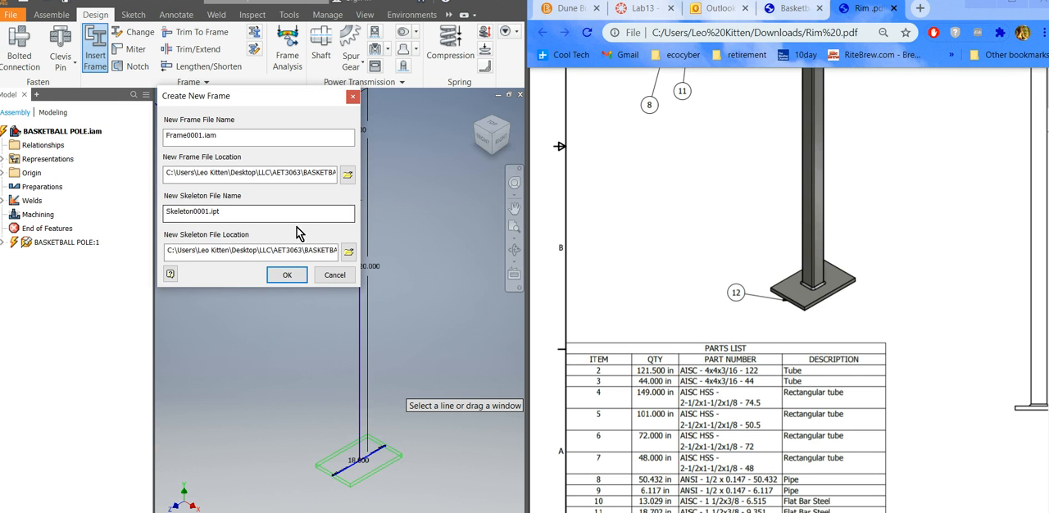
click(287, 275)
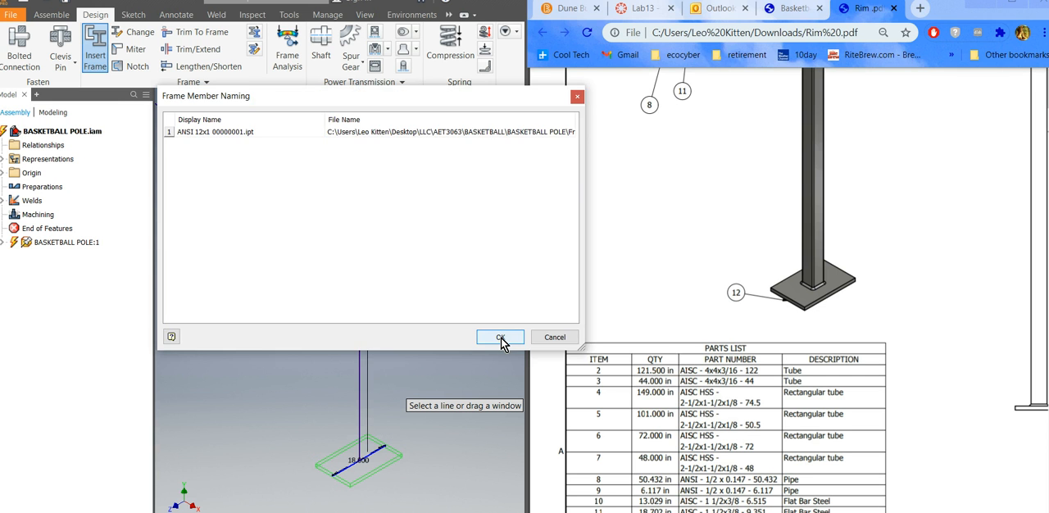
click(500, 338)
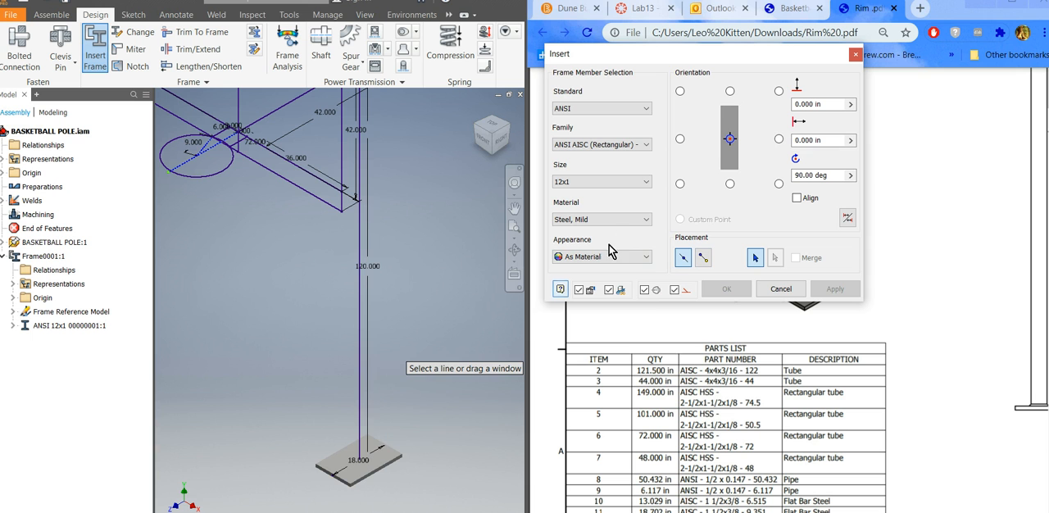
Compare the numbered members in the Rim.pdf drawing with the parts list to check the tube, pipe and flat bar sizes.
drag(804, 509, 890, 501)
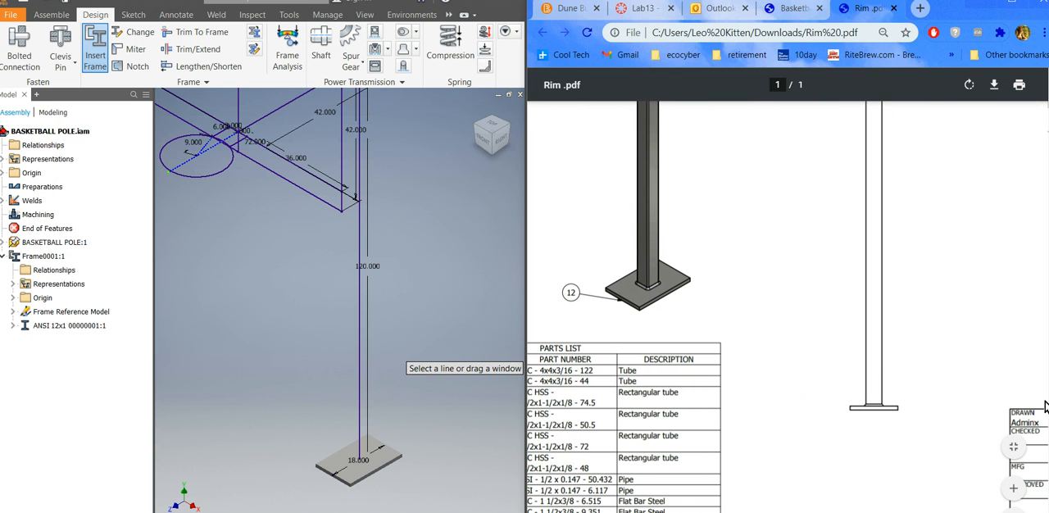
scroll(662, 410, left, 3)
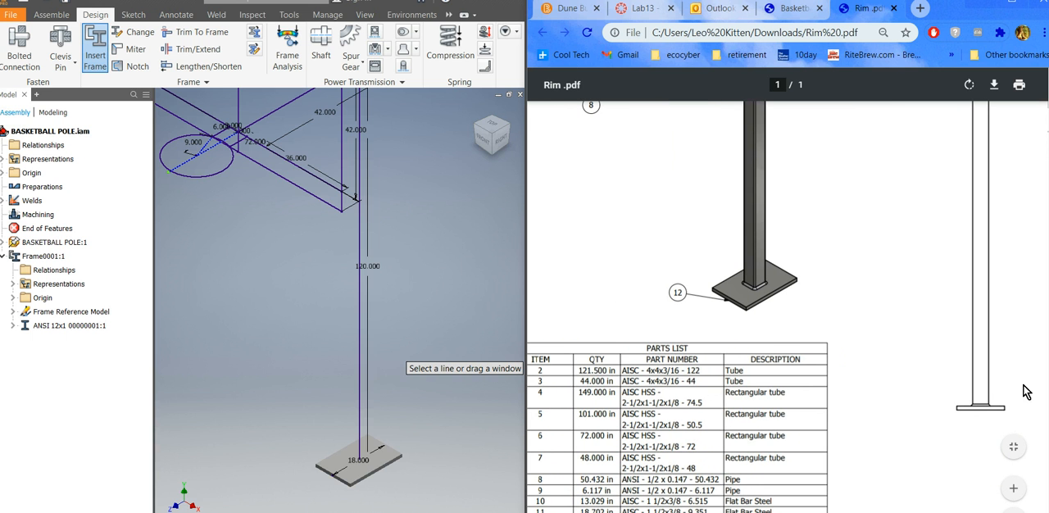
scroll(729, 250, up, 10)
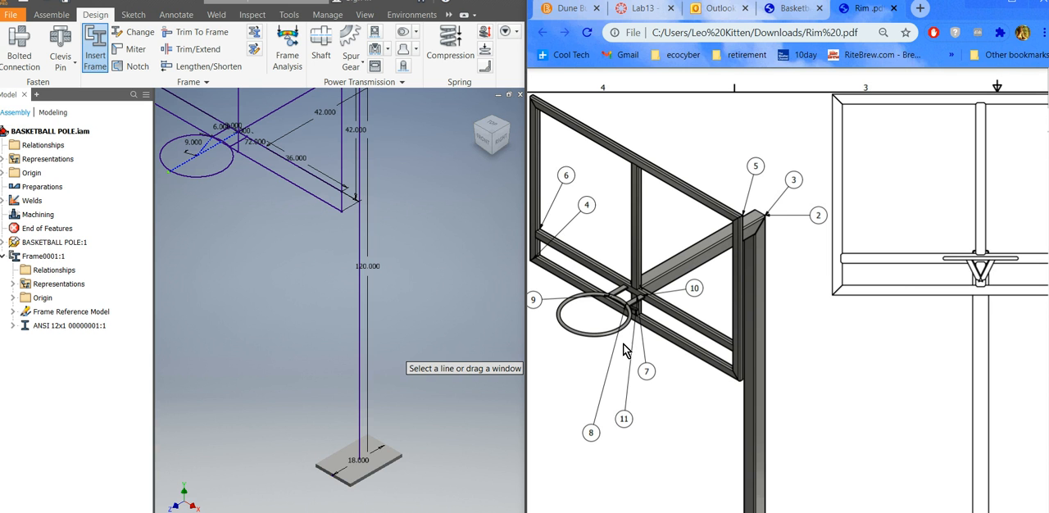
scroll(787, 295, left, 1)
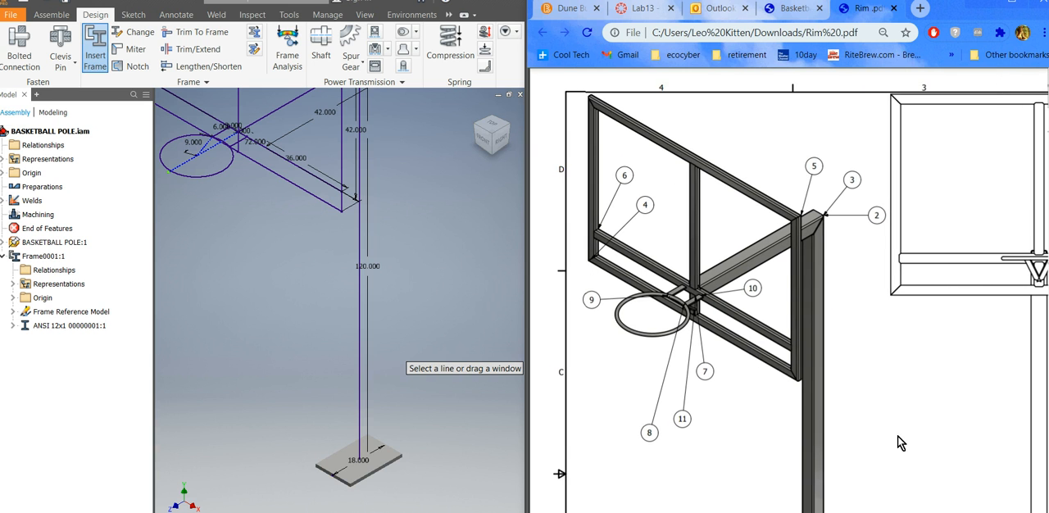
scroll(787, 295, down, 1)
scroll(1031, 475, down, 5)
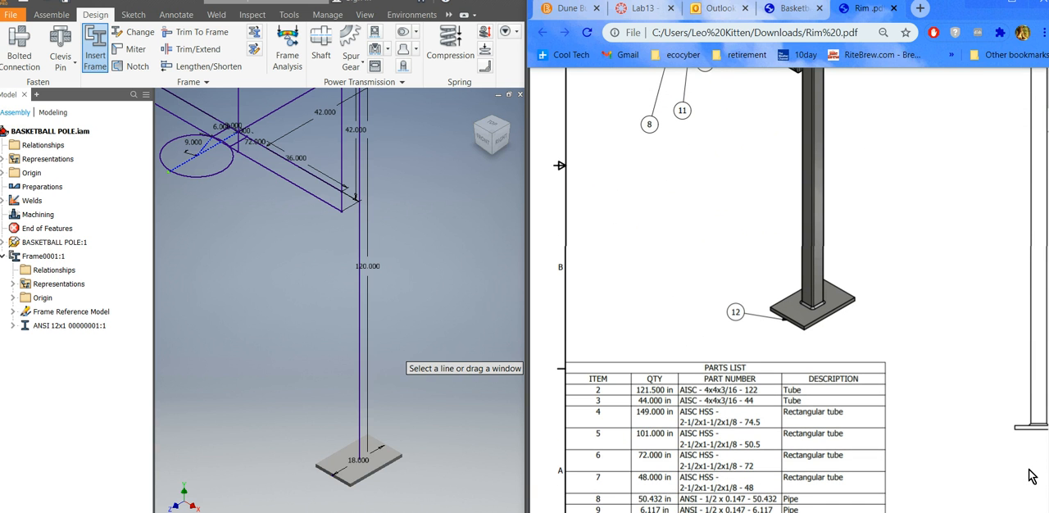
scroll(1031, 476, up, 5)
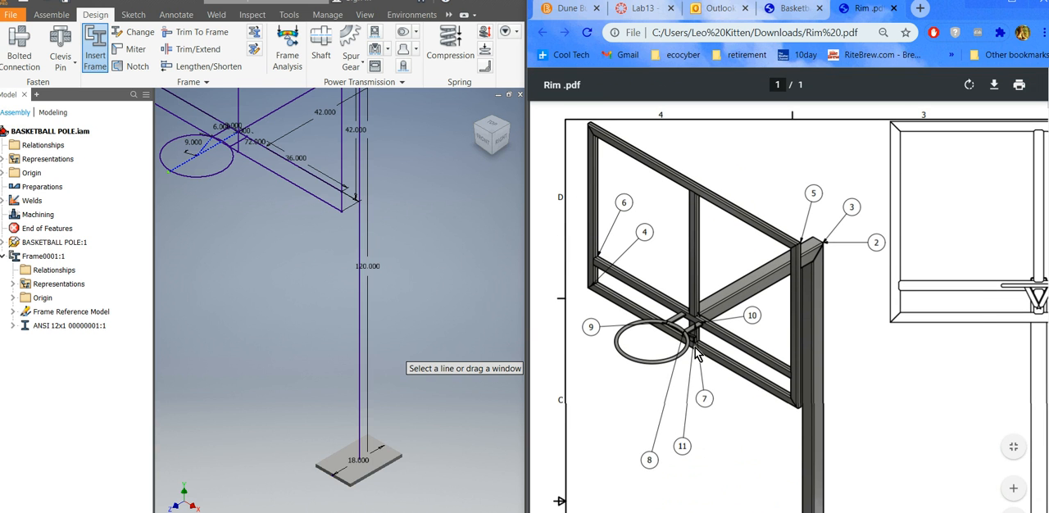
scroll(800, 306, down, 5)
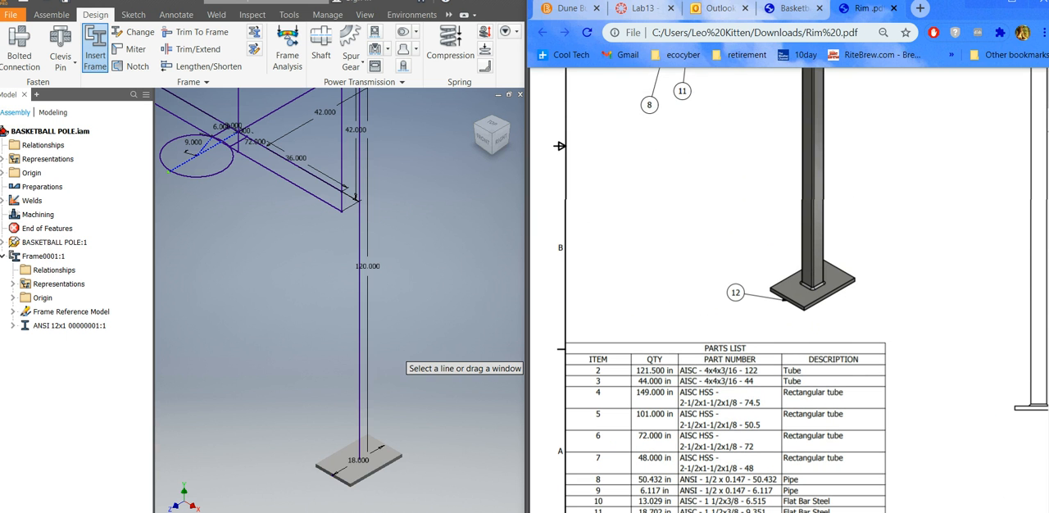
scroll(1032, 351, up, 5)
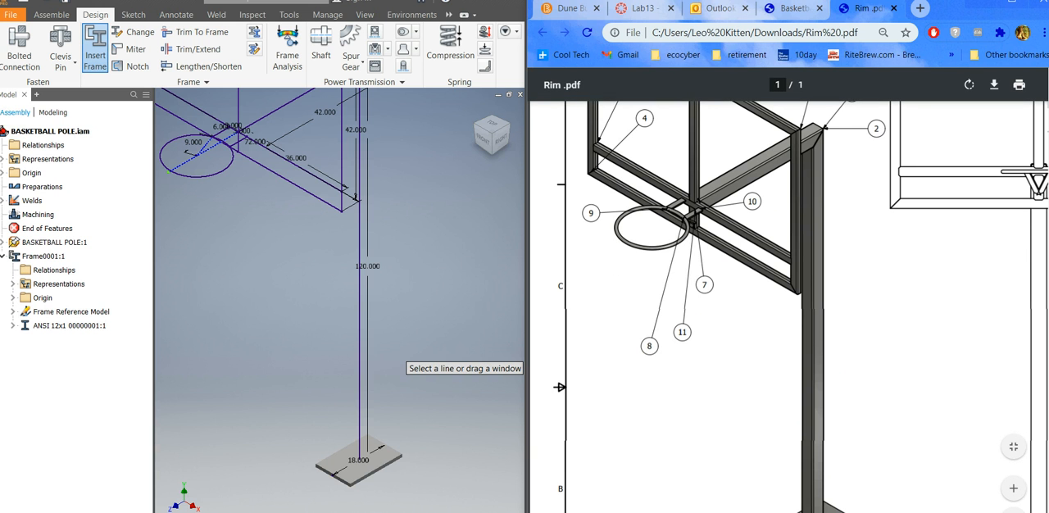
scroll(1047, 244, down, 5)
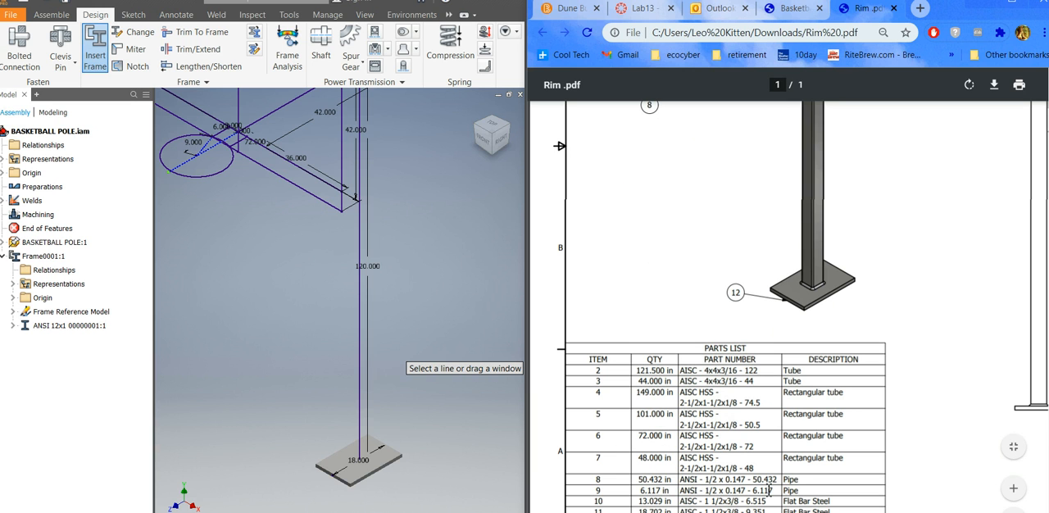
Set the frame member to the ANSI AISC HSS (Square) family, size 4 x 4 x 3/16, with a rotation angle of 0 degrees.
click(464, 348)
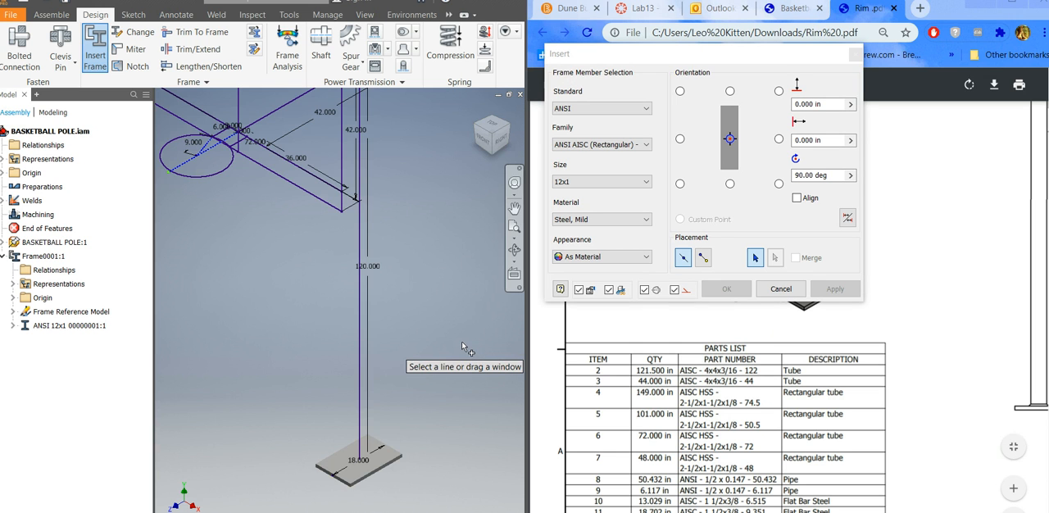
scroll(464, 348, up, 3)
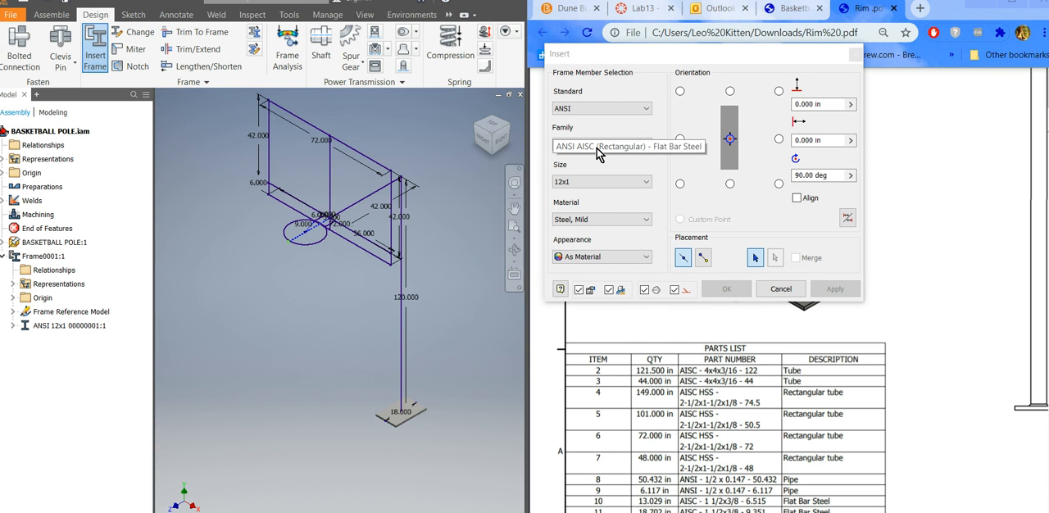
click(648, 147)
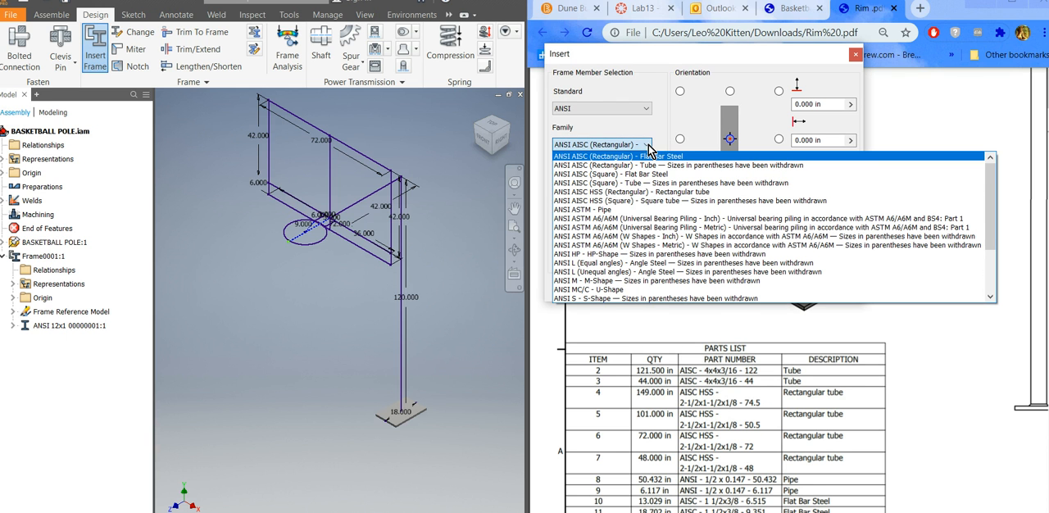
click(637, 200)
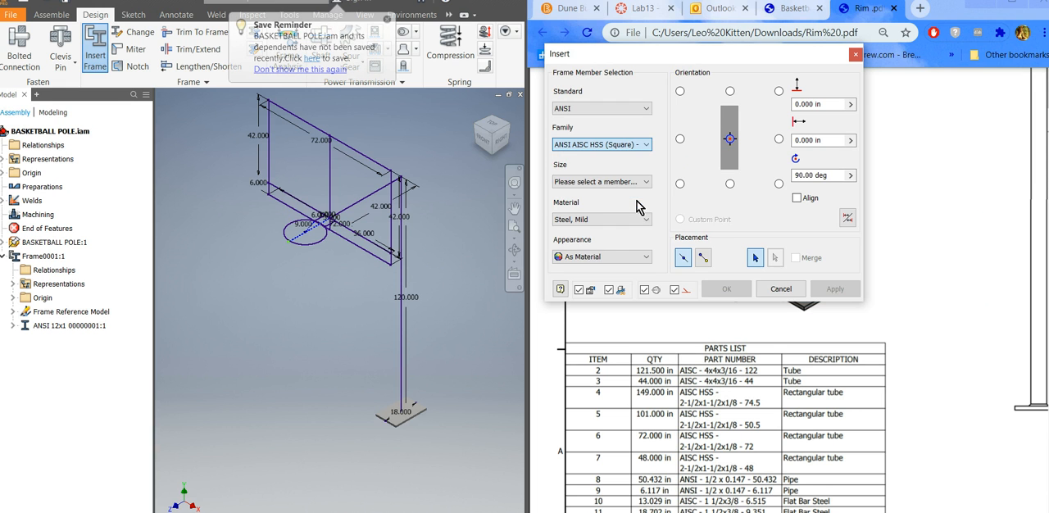
click(644, 182)
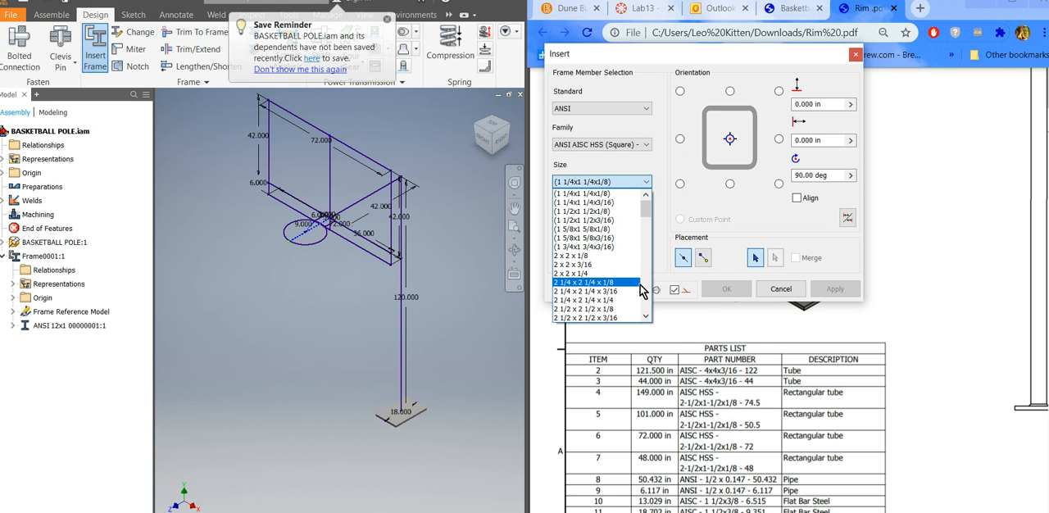
click(645, 317)
click(646, 316)
click(645, 316)
click(646, 316)
click(646, 316)
click(646, 317)
click(646, 317)
click(646, 316)
click(646, 317)
click(645, 316)
click(645, 317)
click(646, 316)
click(646, 316)
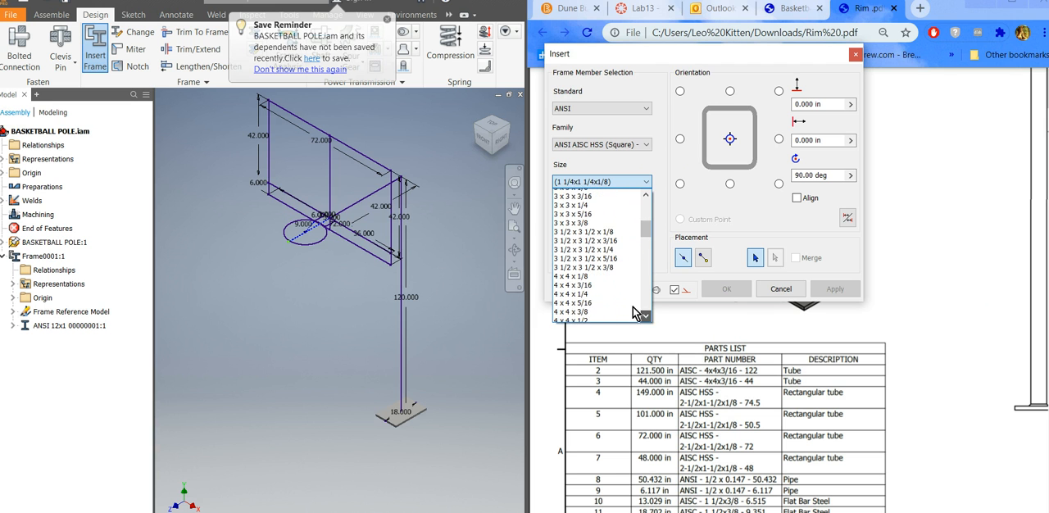
click(594, 282)
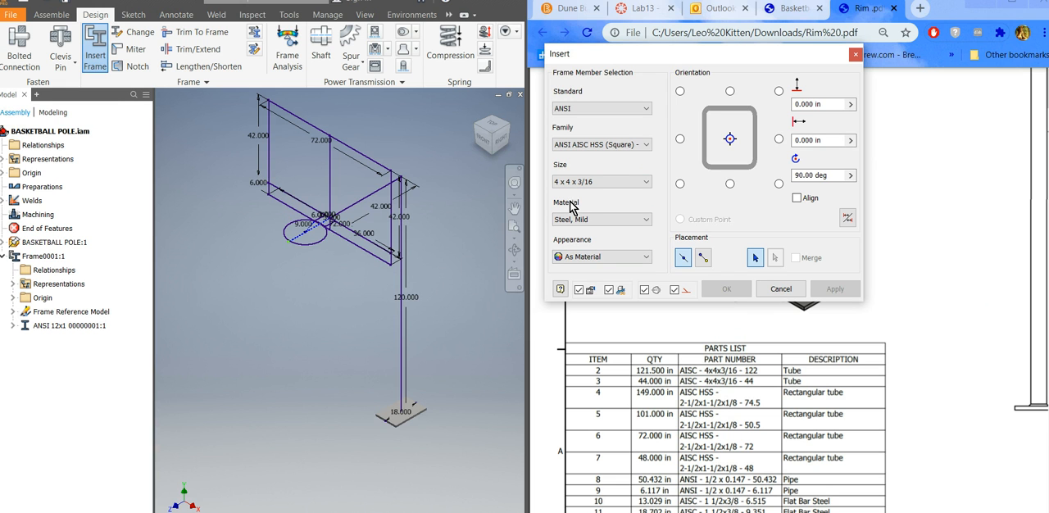
double_click(811, 175)
text(0)
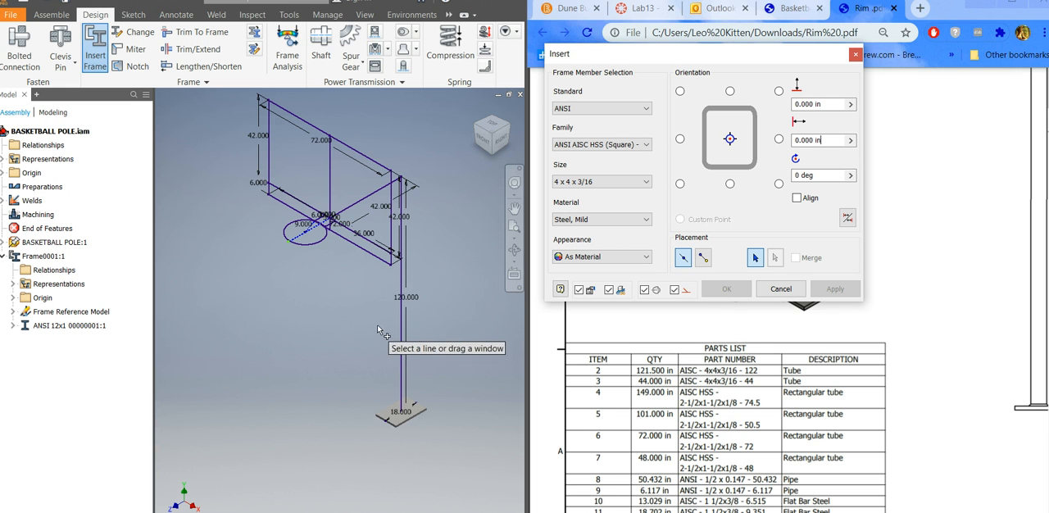
Insert the 4 x 4 x 3/16 square tube on the 120-inch post line and the upper arm line, accepting the default member names.
click(401, 332)
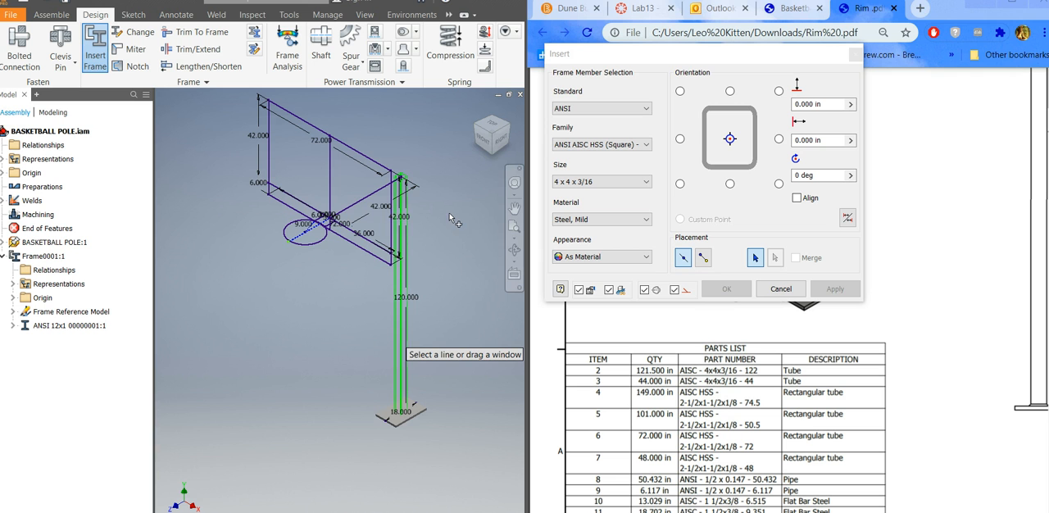
click(367, 204)
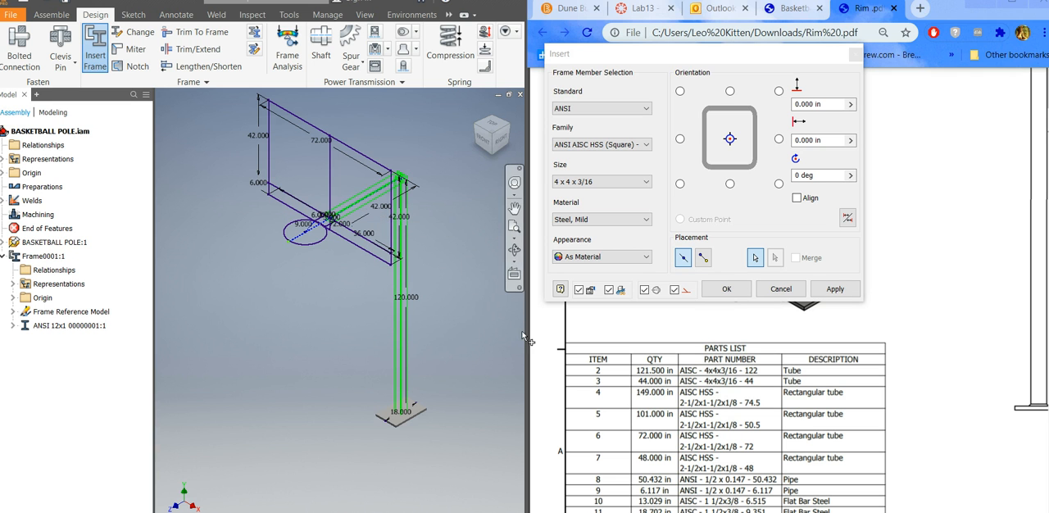
scroll(410, 208, up, 3)
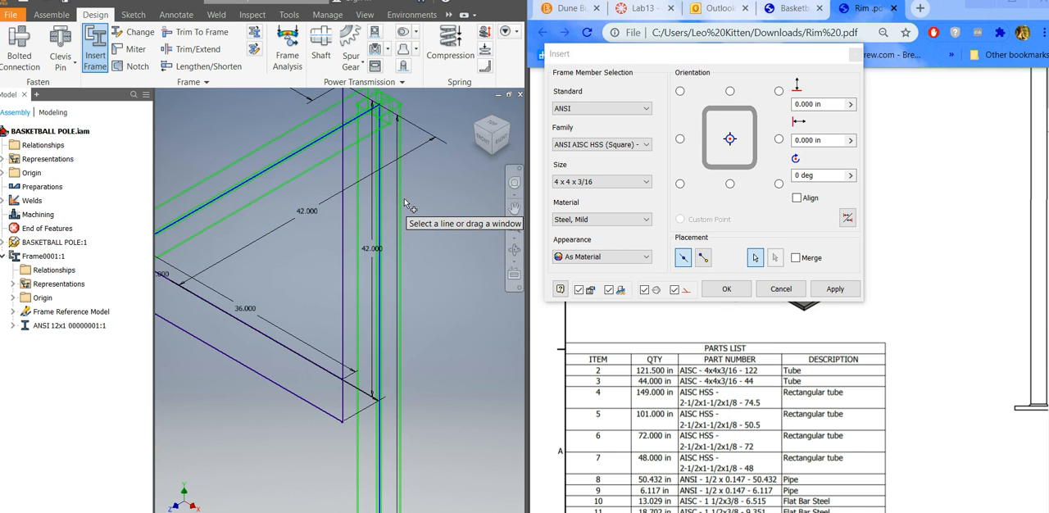
scroll(404, 198, down, 3)
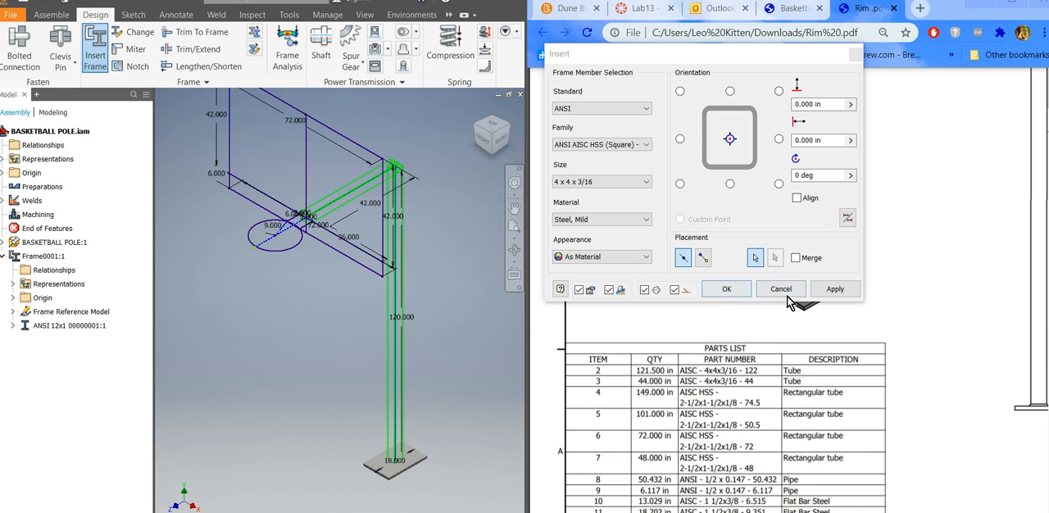
click(836, 290)
click(835, 290)
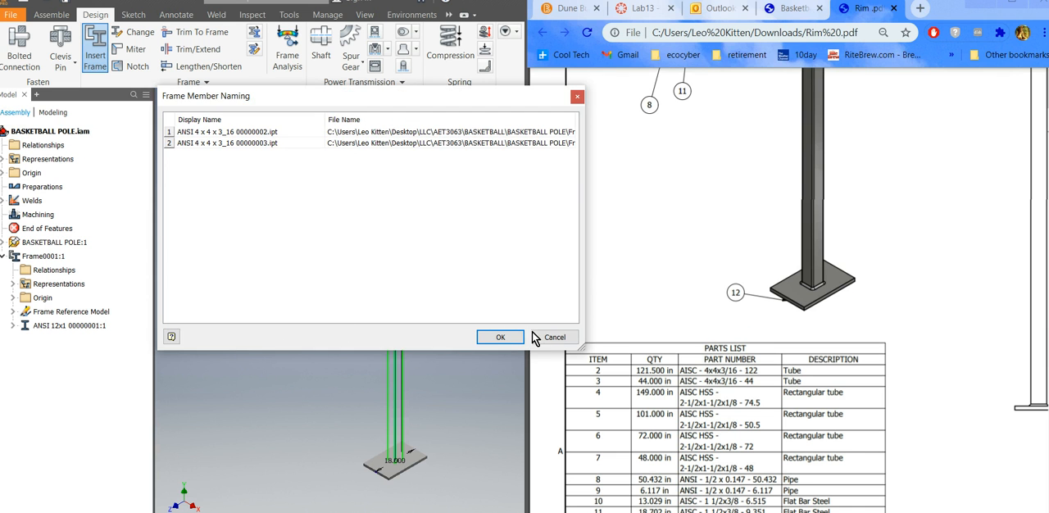
click(498, 341)
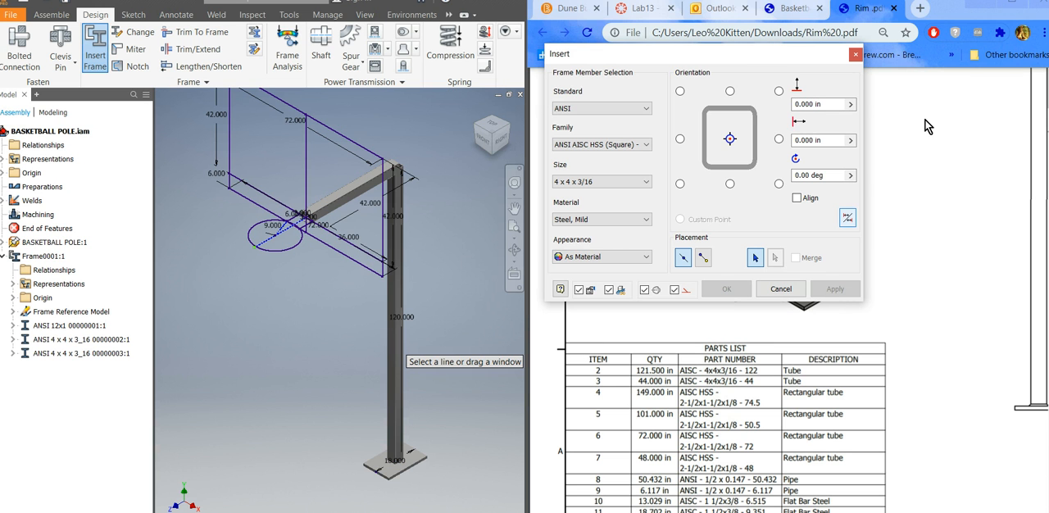
Check the backboard members in the Rim.pdf parts list and set the frame member to ANSI AISC HSS (Rectangular), size 2 1/2 x 1 1/2 x 1/8.
drag(738, 511, 785, 512)
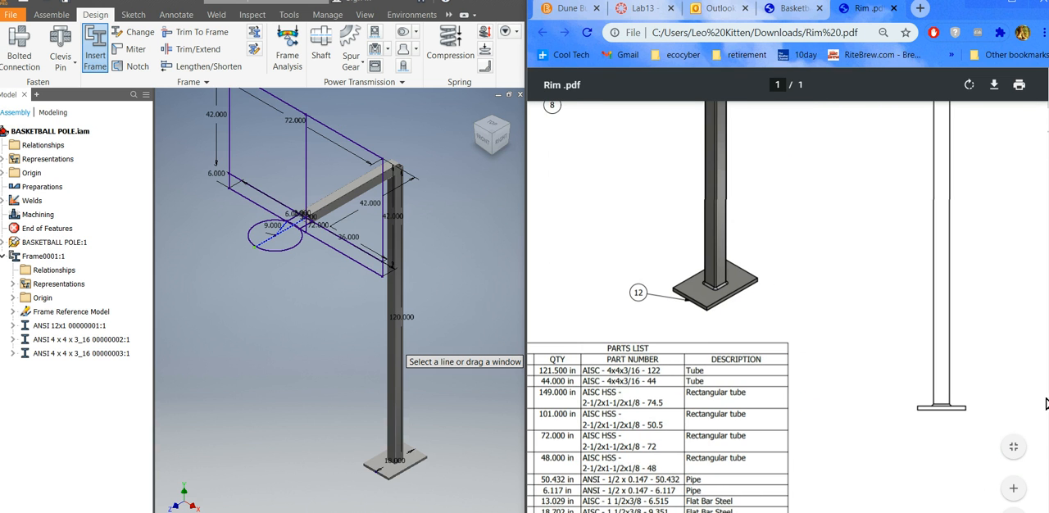
scroll(787, 303, up, 10)
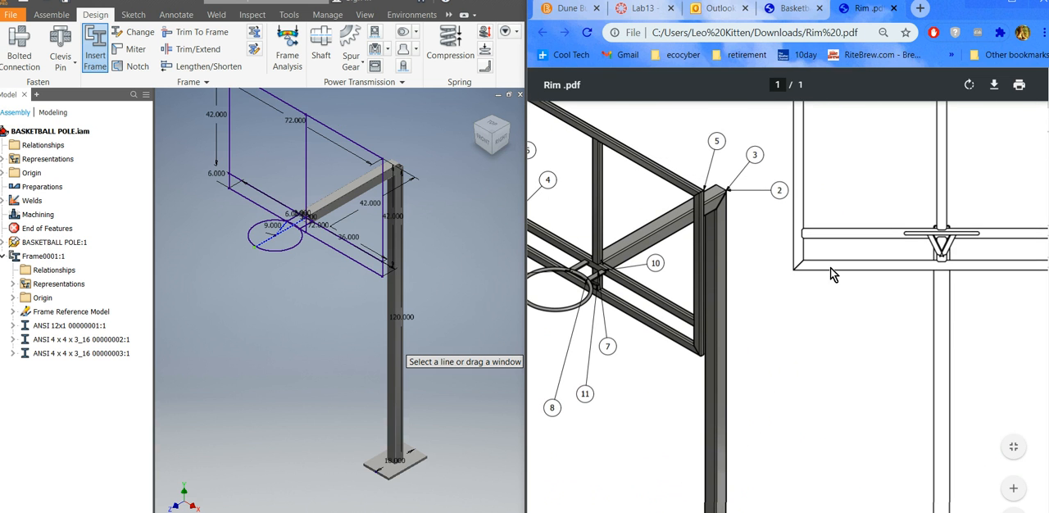
drag(784, 511, 764, 511)
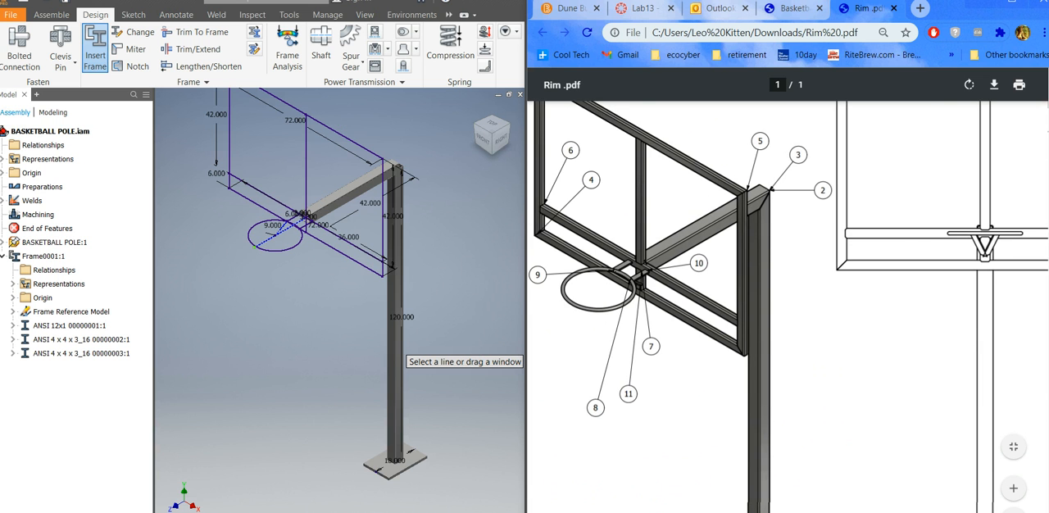
scroll(1037, 356, down, 5)
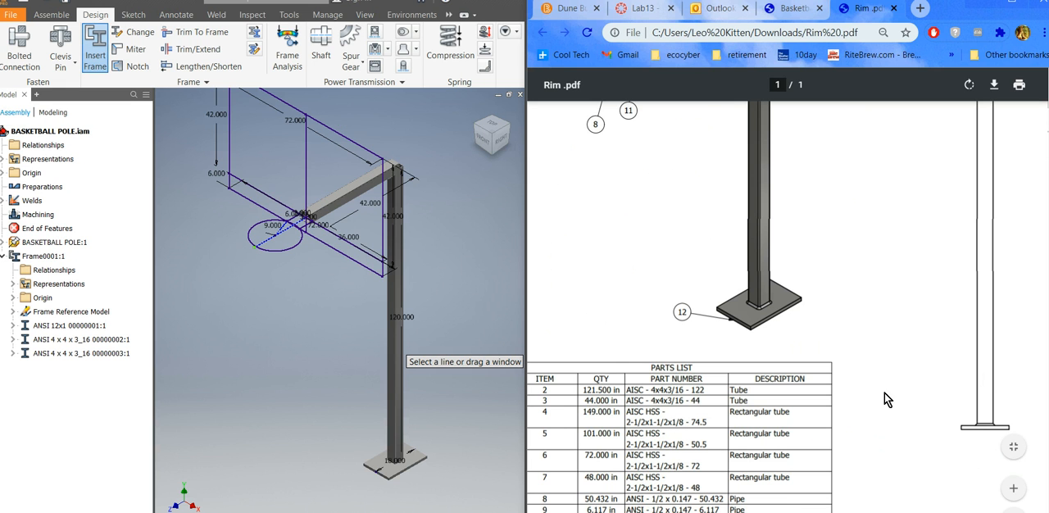
scroll(668, 231, up, 5)
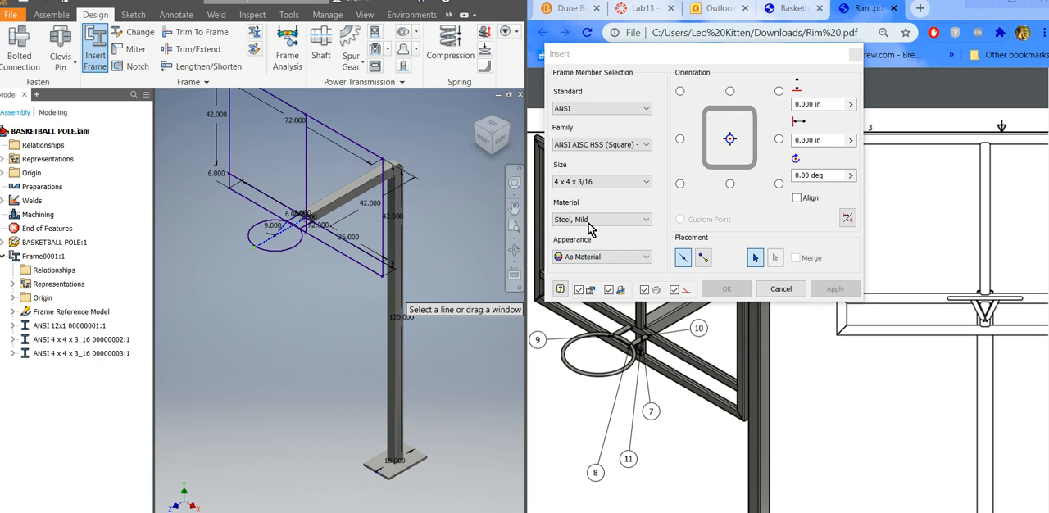
click(630, 184)
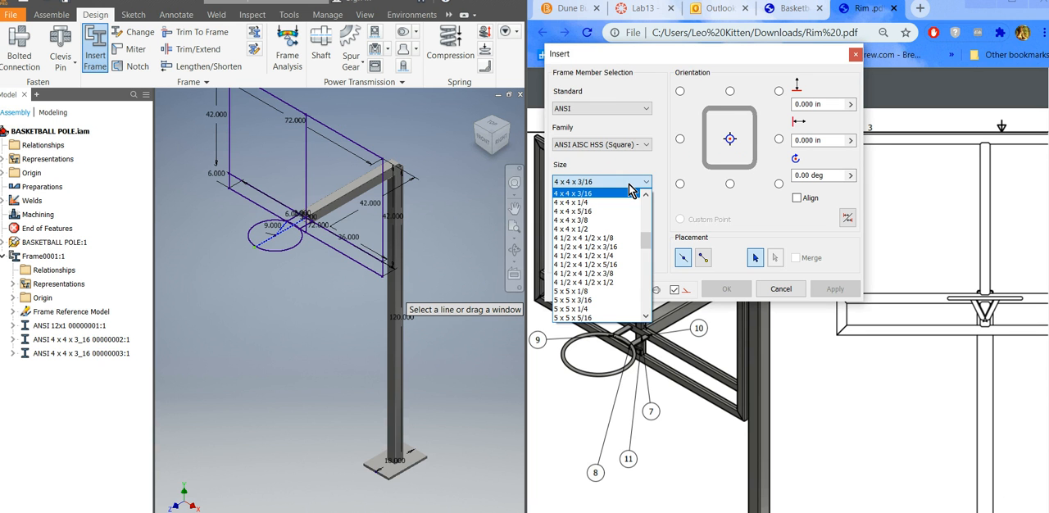
drag(647, 241, 649, 220)
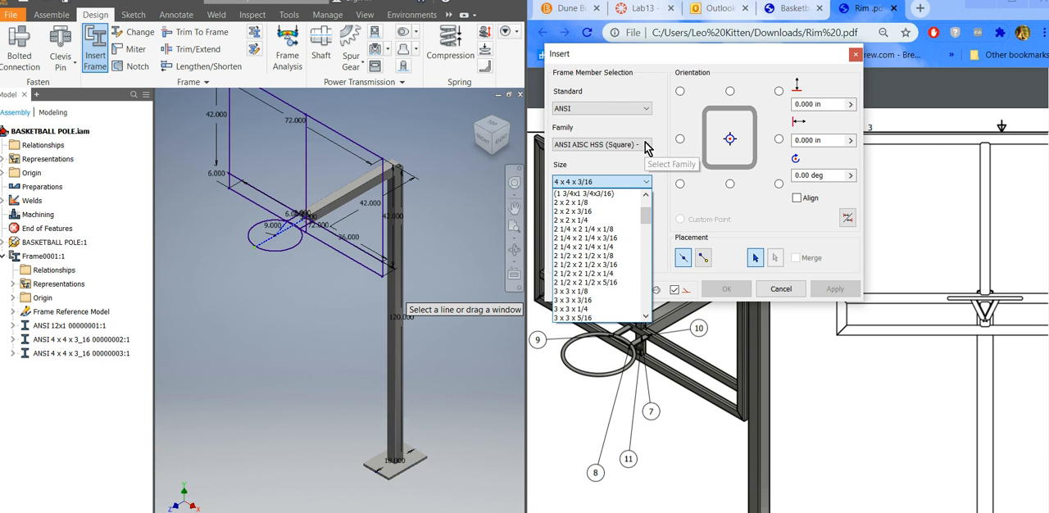
click(645, 146)
click(647, 146)
scroll(621, 195, up, 2)
click(622, 193)
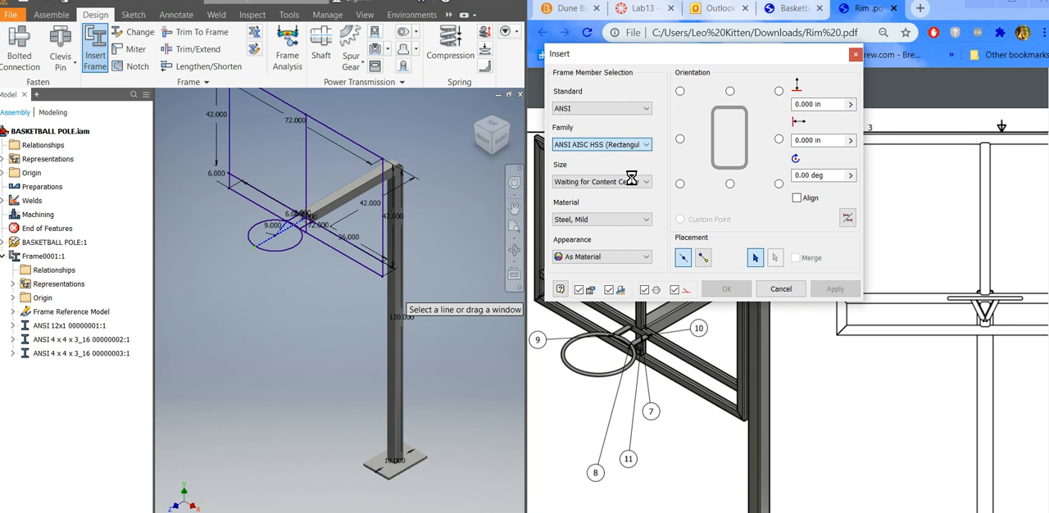
click(632, 181)
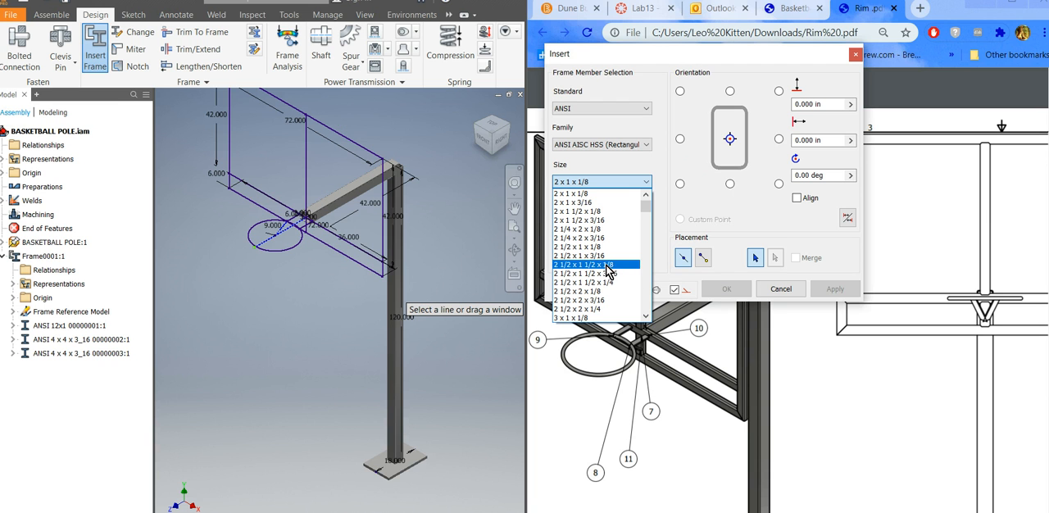
click(611, 272)
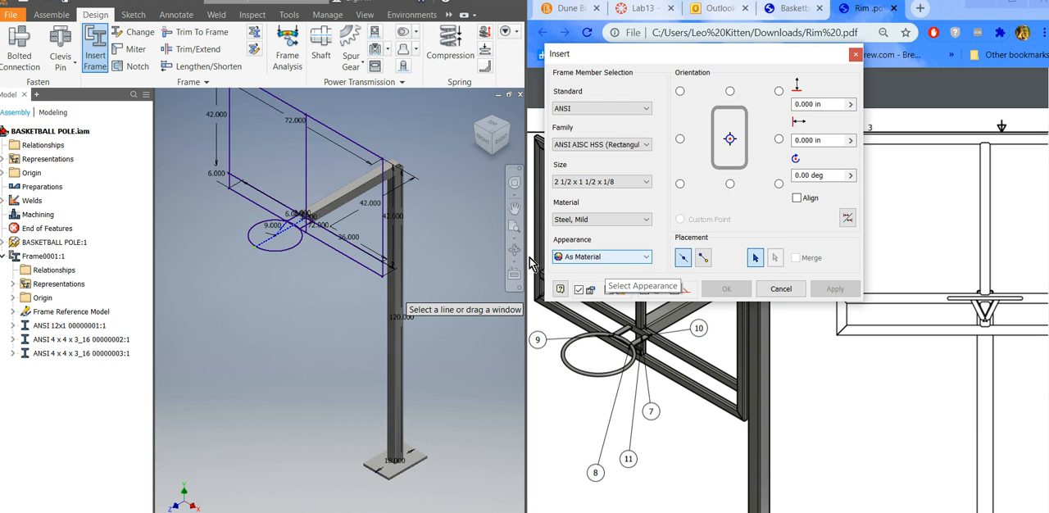
Insert the 2 1/2 x 1 1/2 x 1/8 rectangular tube on all backboard frame lines, including the centre upright and lower rail, accepting the default member names.
scroll(338, 247, up, 2)
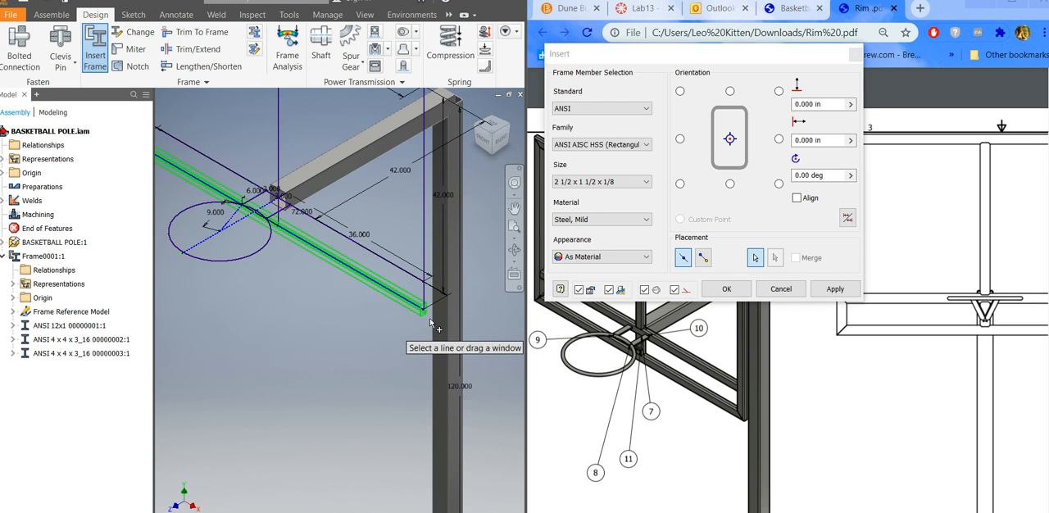
click(425, 263)
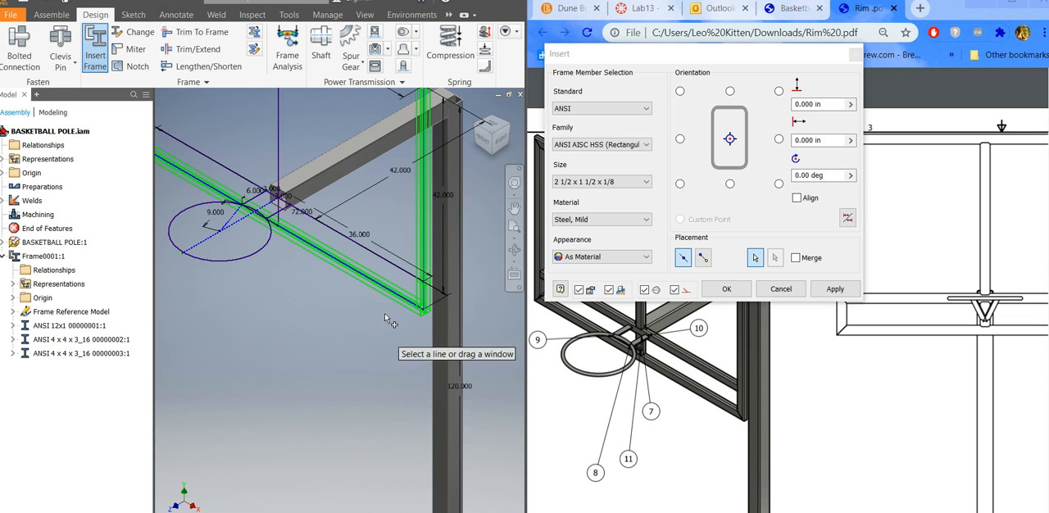
click(394, 269)
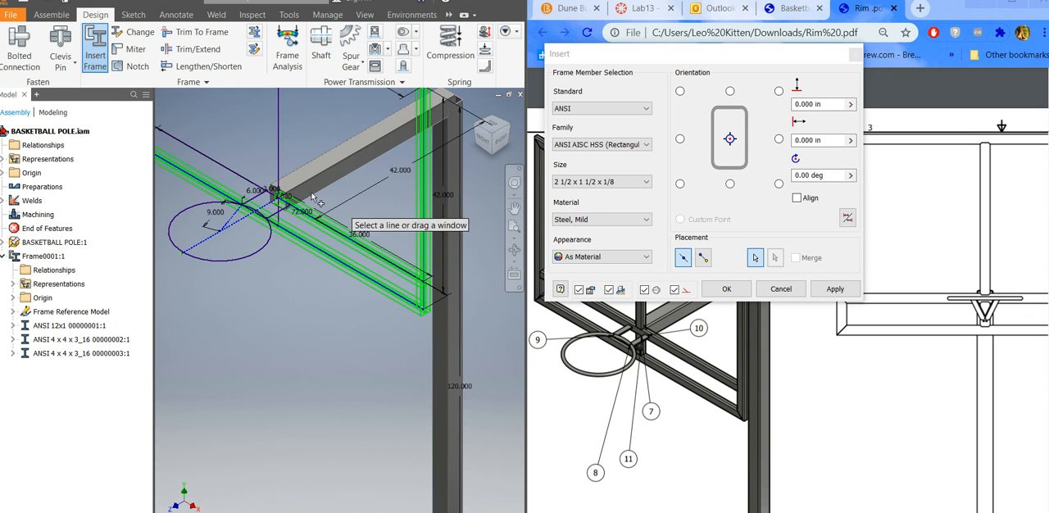
click(277, 173)
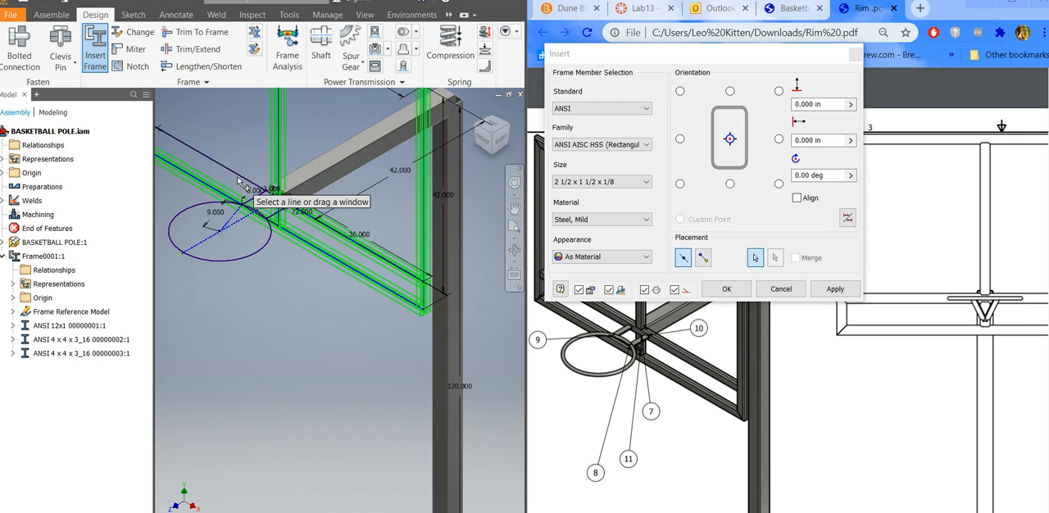
scroll(330, 377, down, 3)
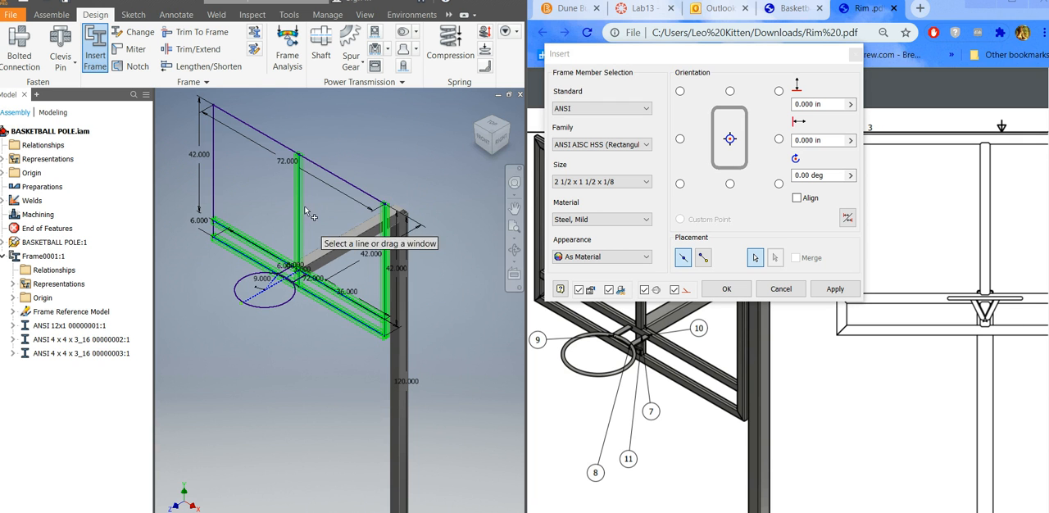
click(331, 179)
click(213, 182)
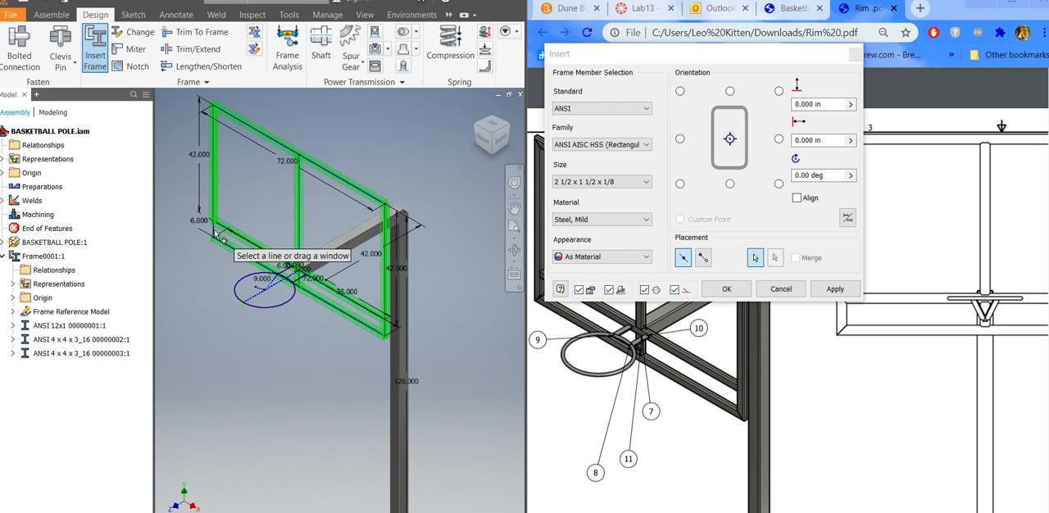
scroll(218, 246, up, 3)
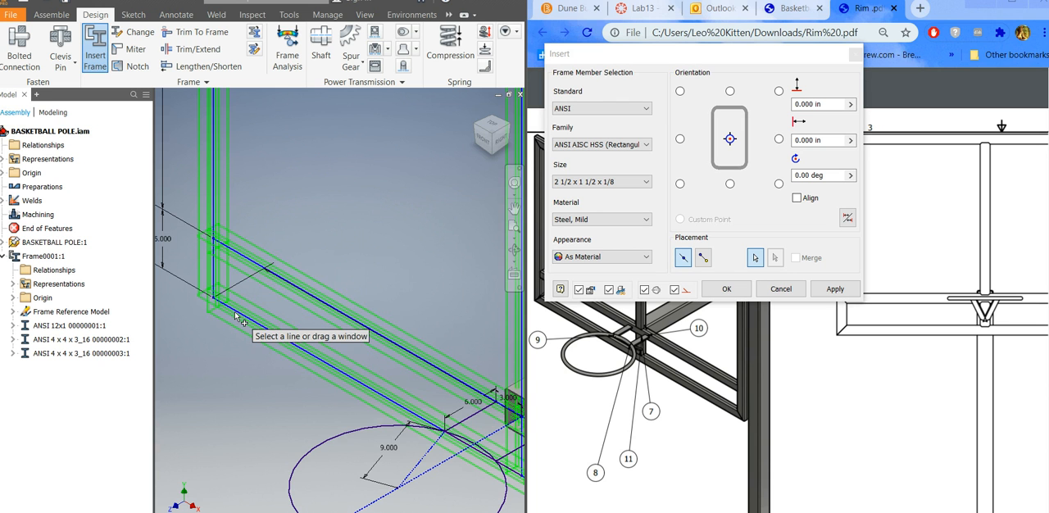
scroll(238, 394, down, 5)
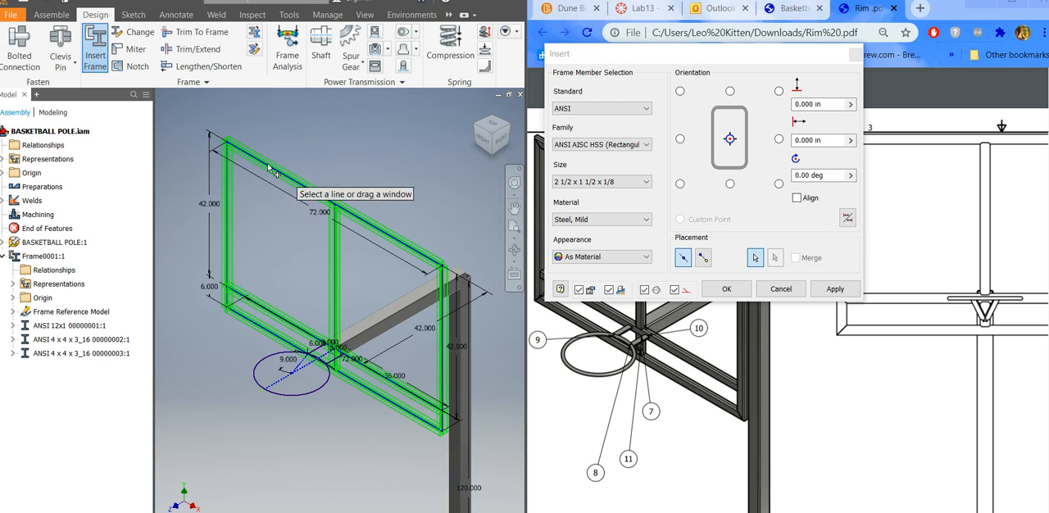
scroll(229, 149, up, 4)
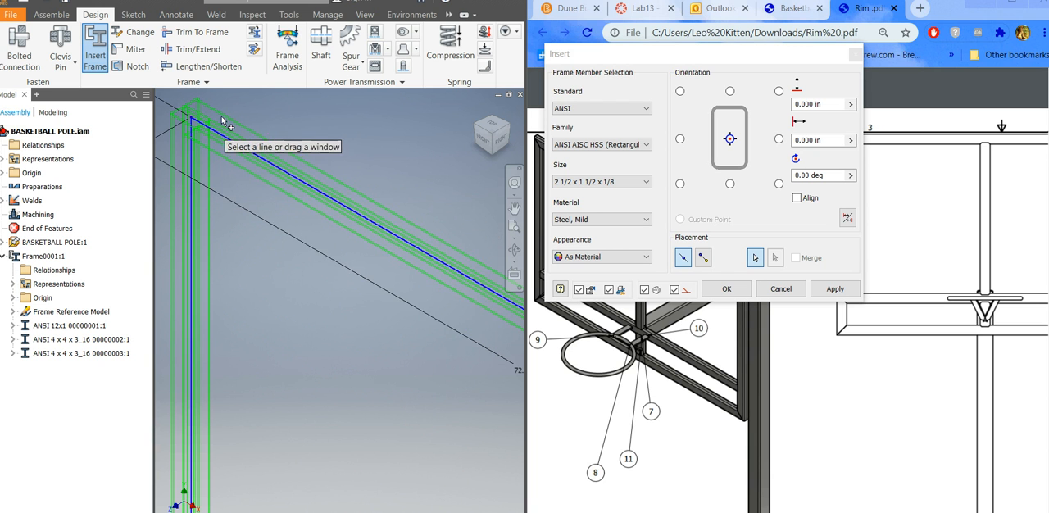
scroll(209, 141, down, 4)
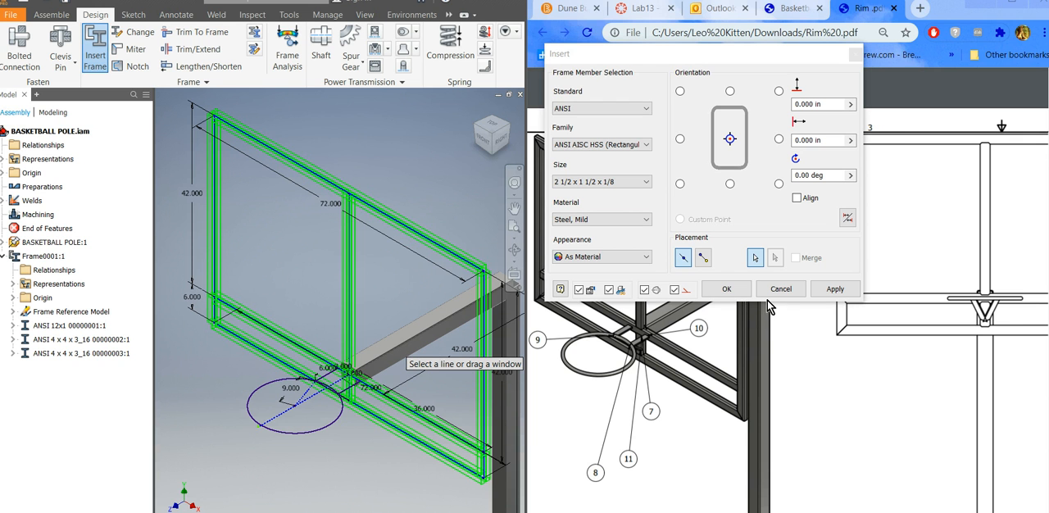
click(829, 296)
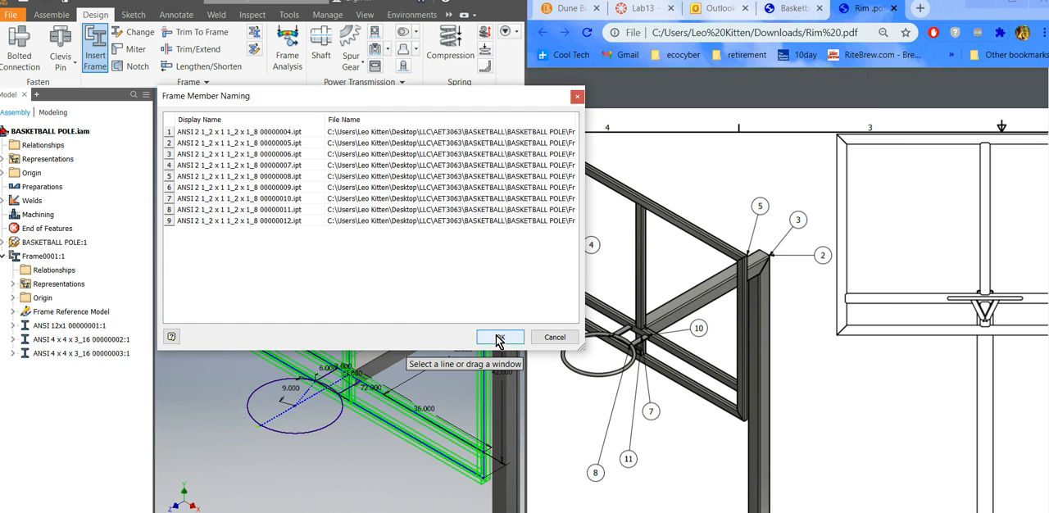
click(499, 340)
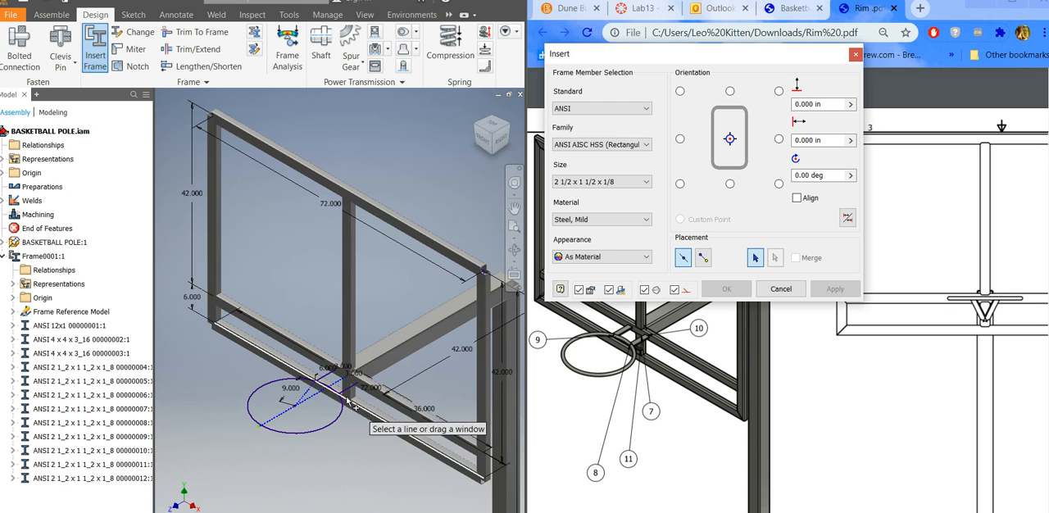
Set the frame member family for the rim bracket to ANSI AISC (Rectangular) - Flat Bar Steel.
scroll(332, 397, up, 3)
scroll(357, 412, up, 2)
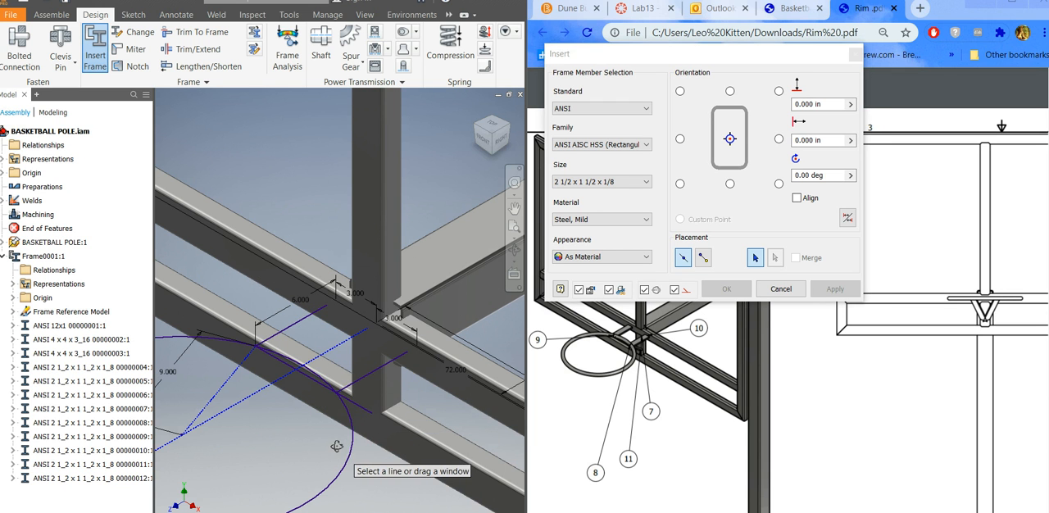
scroll(338, 446, down, 2)
scroll(337, 452, down, 2)
scroll(408, 336, up, 3)
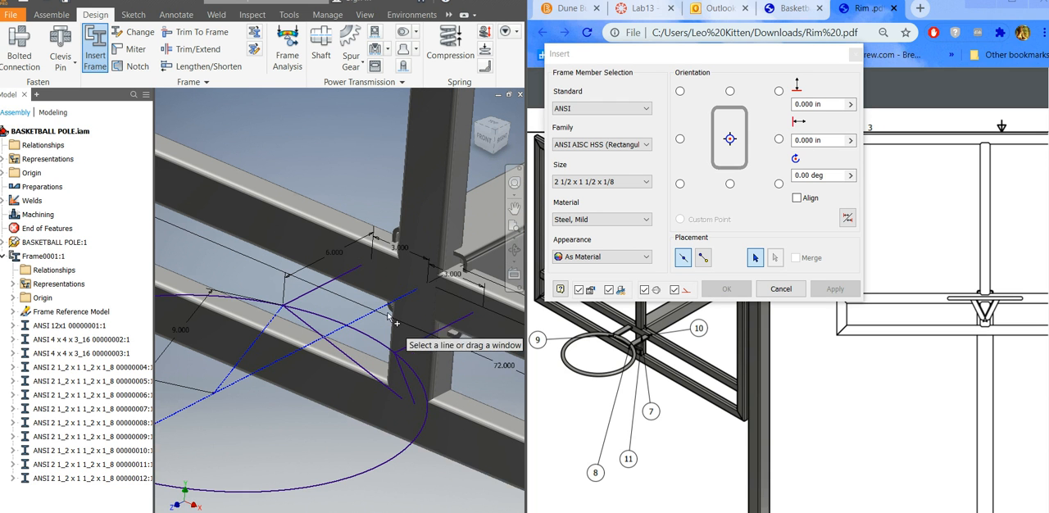
click(613, 144)
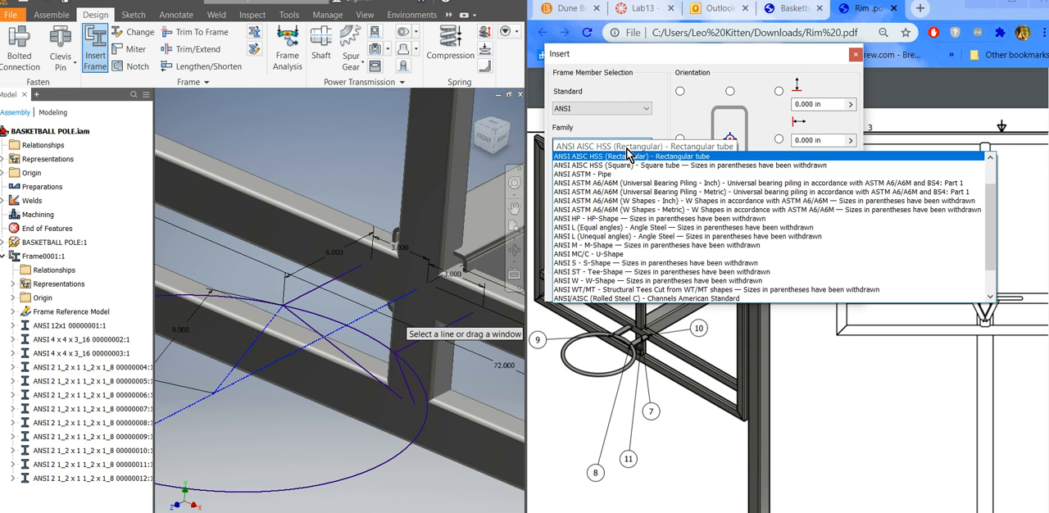
scroll(616, 172, up, 5)
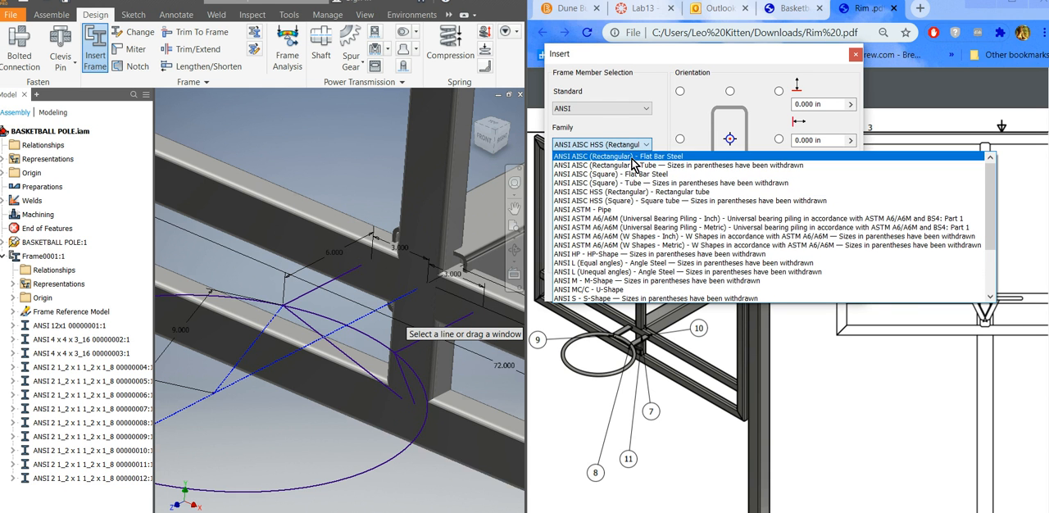
click(631, 164)
Set the flat bar size to 1 1/2x3/8.
click(639, 181)
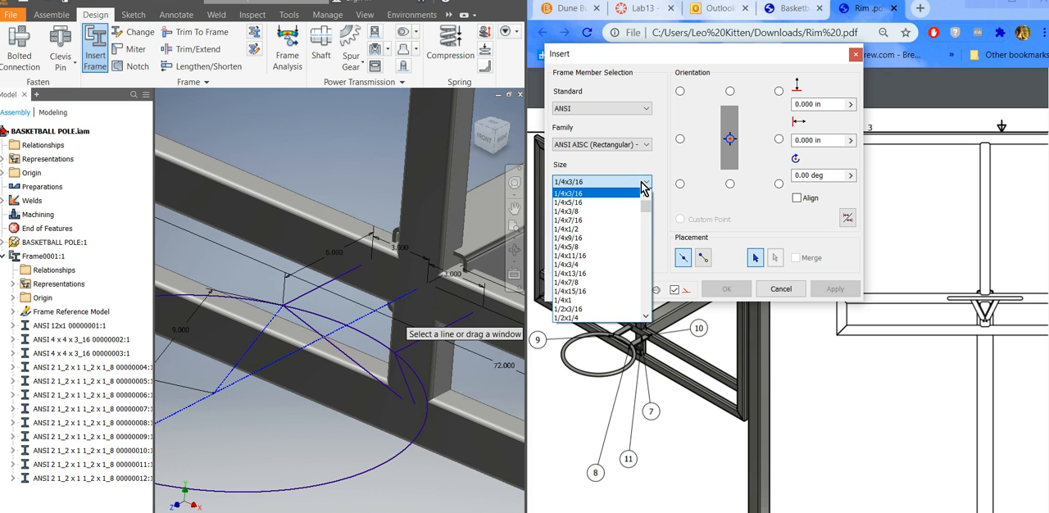
scroll(590, 291, down, 2)
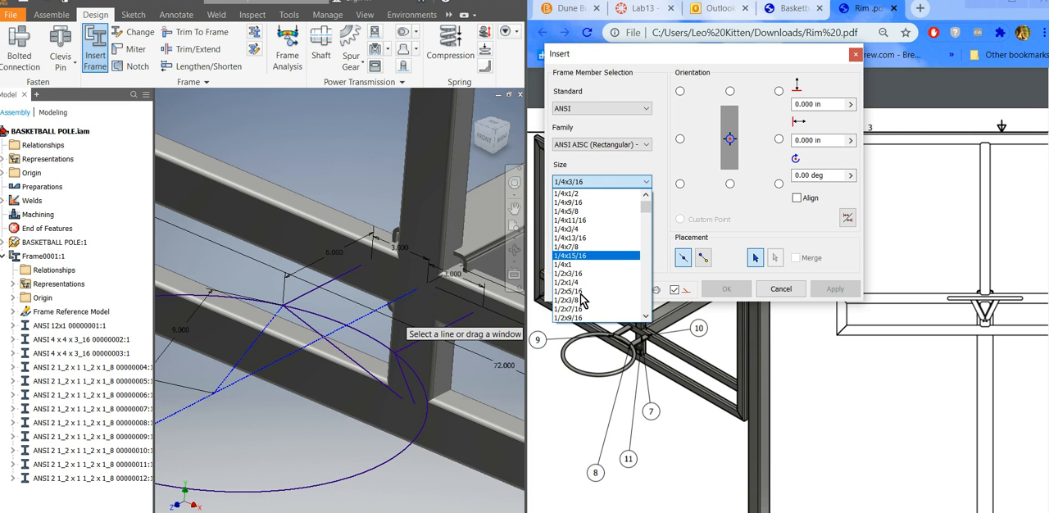
scroll(580, 300, down, 7)
scroll(580, 300, up, 8)
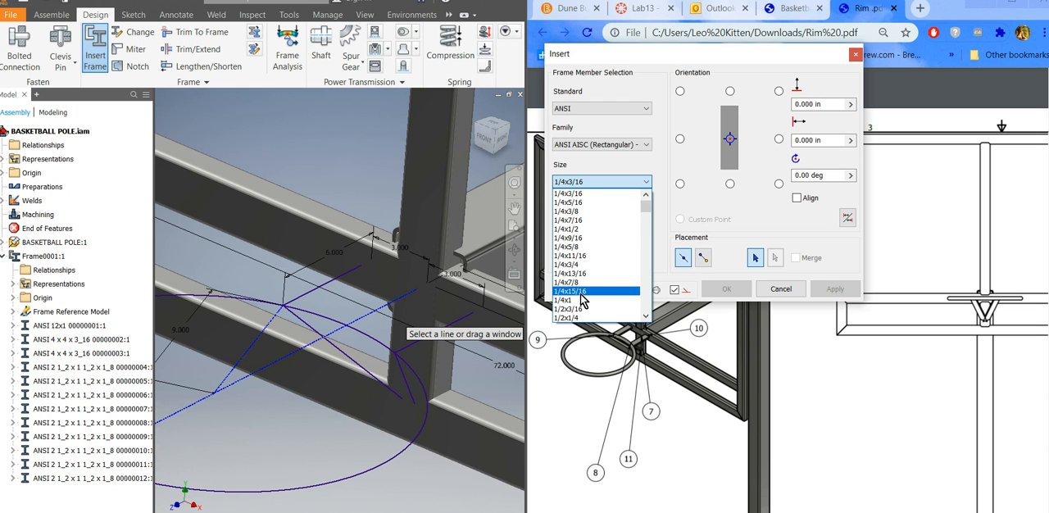
scroll(594, 287, down, 1)
scroll(598, 281, down, 3)
scroll(596, 297, down, 10)
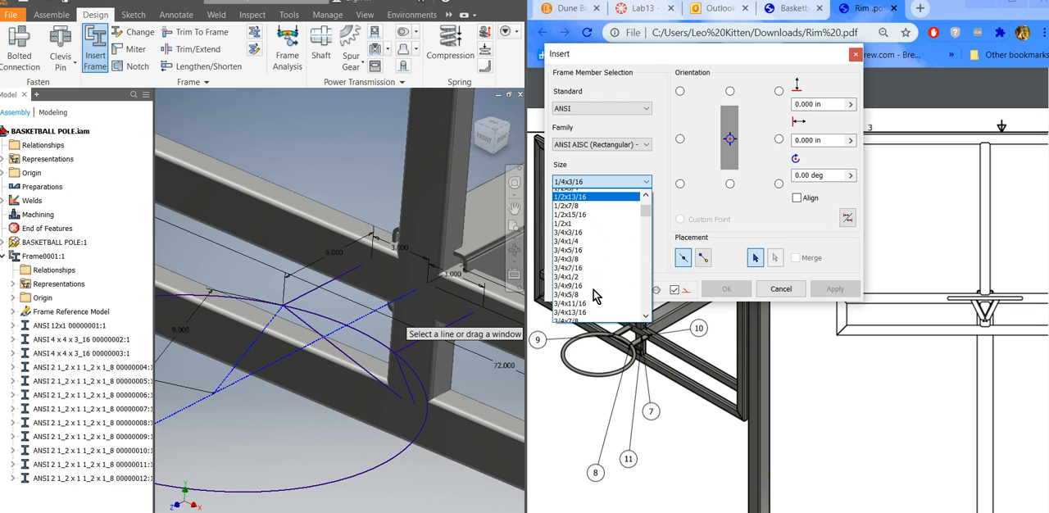
scroll(594, 297, down, 20)
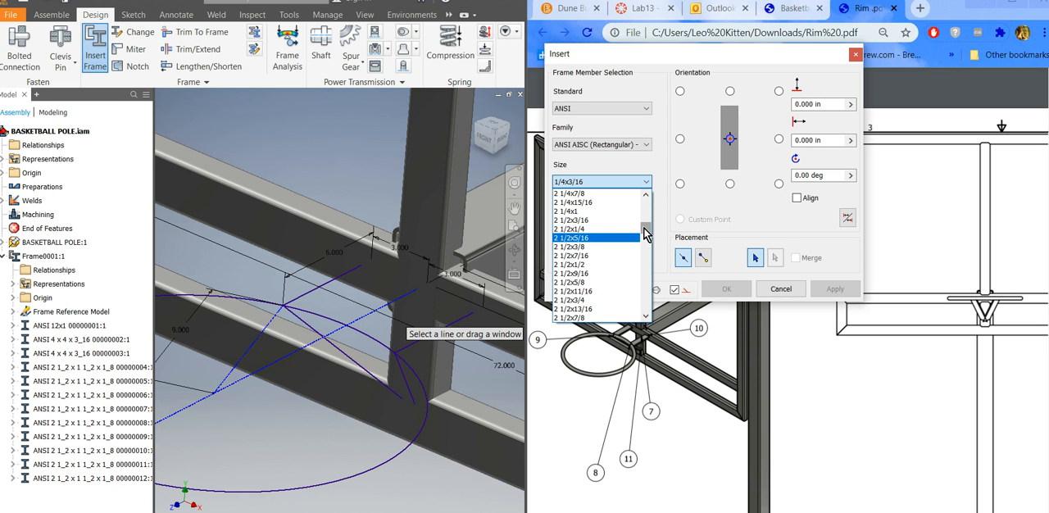
scroll(578, 262, up, 12)
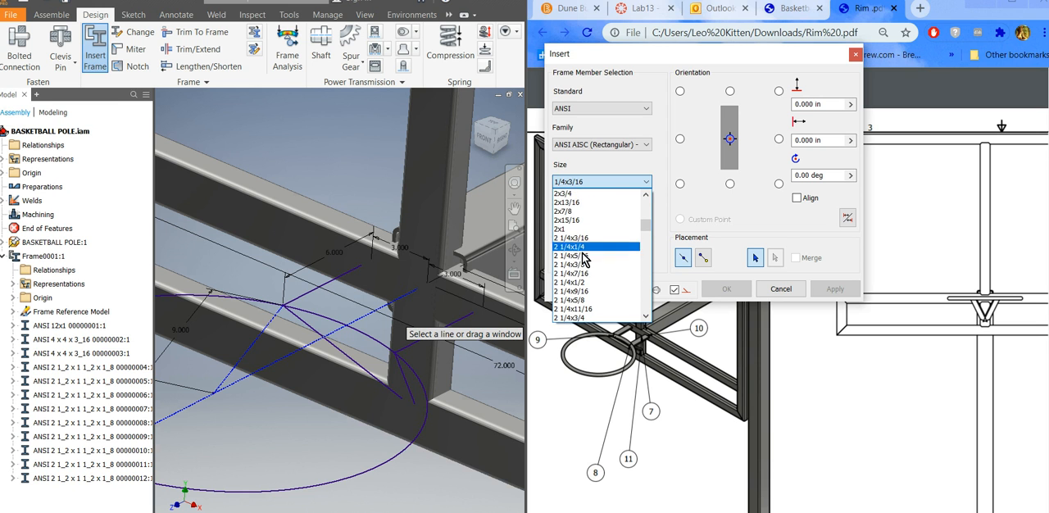
scroll(579, 263, up, 4)
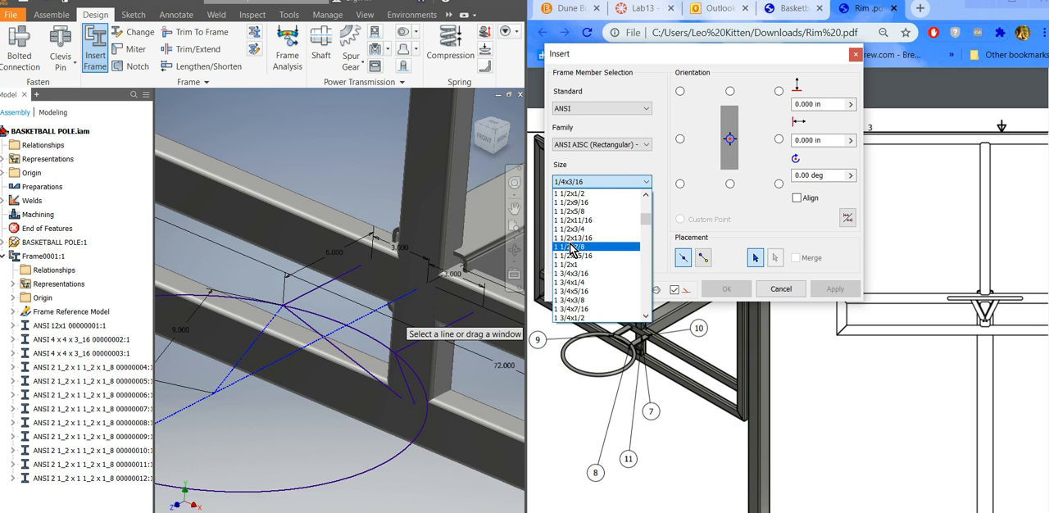
scroll(576, 230, up, 2)
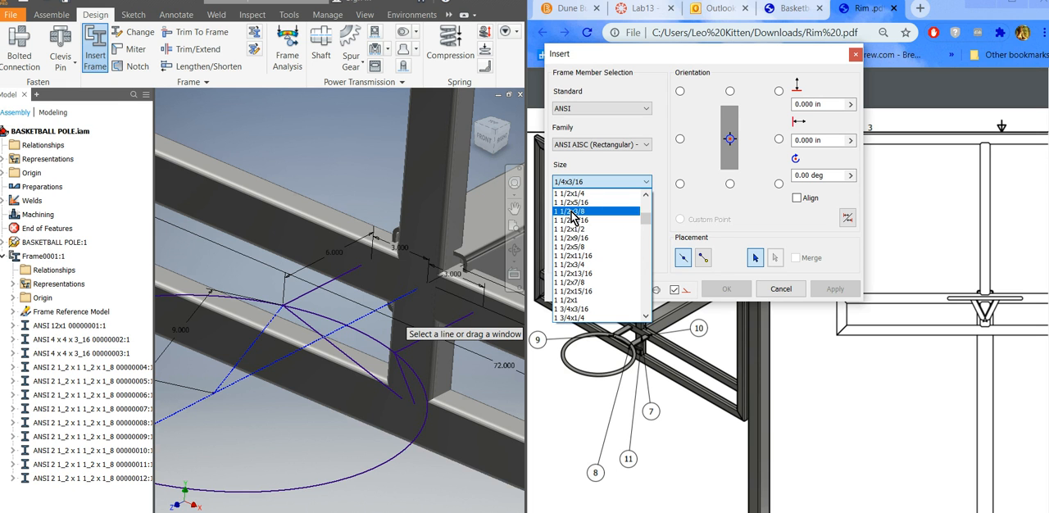
click(574, 213)
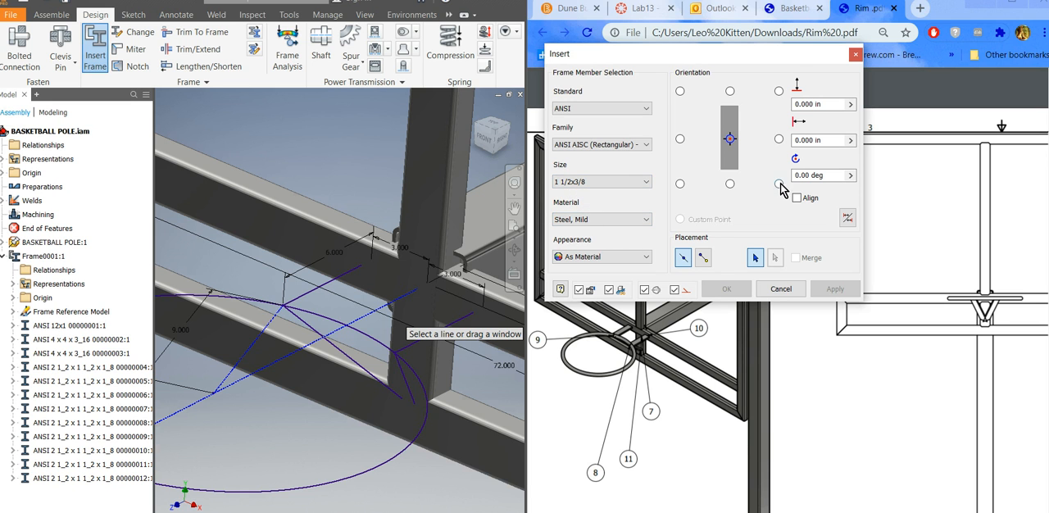
Preview the flat bar on the first short rim bracket line, align it to the backboard tube's edge and rotate it 90 degrees.
click(319, 293)
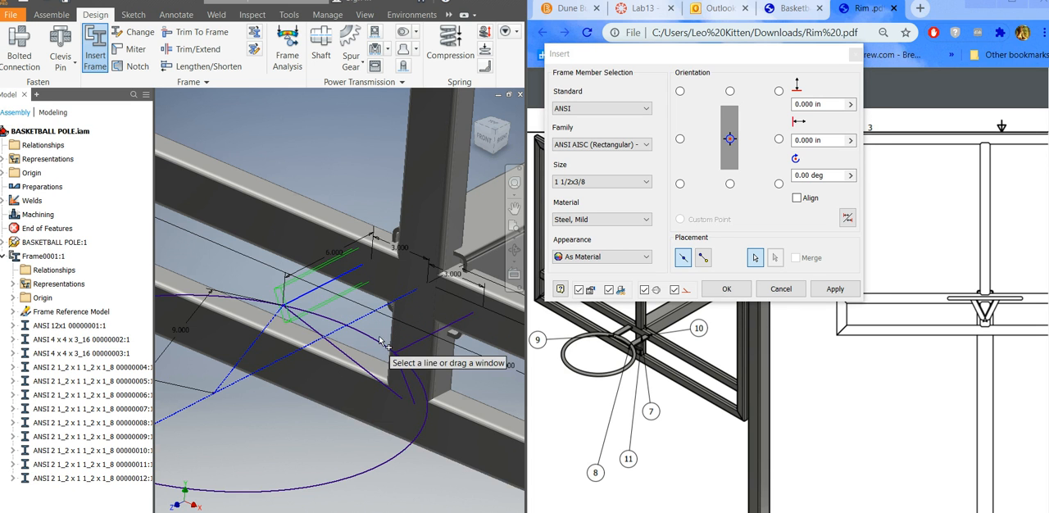
click(798, 199)
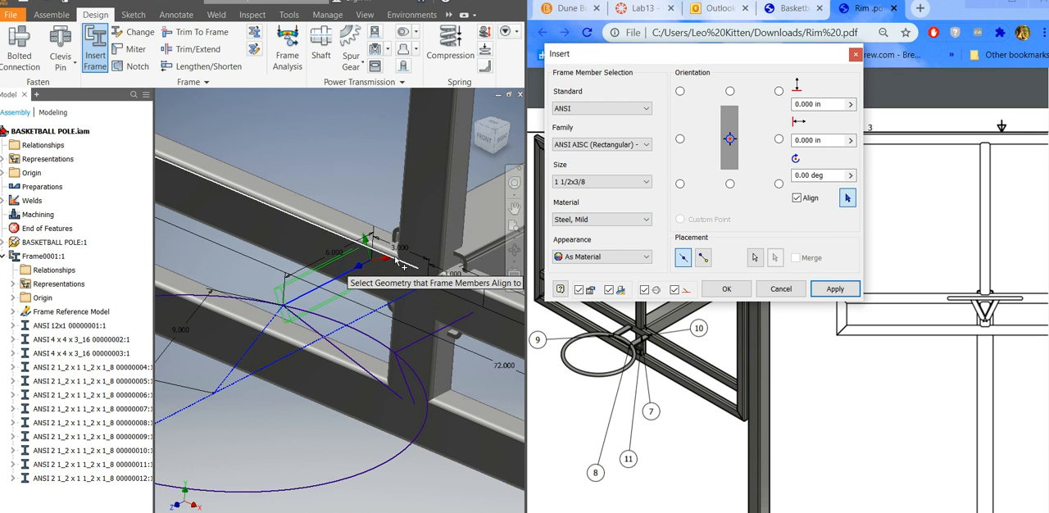
click(401, 265)
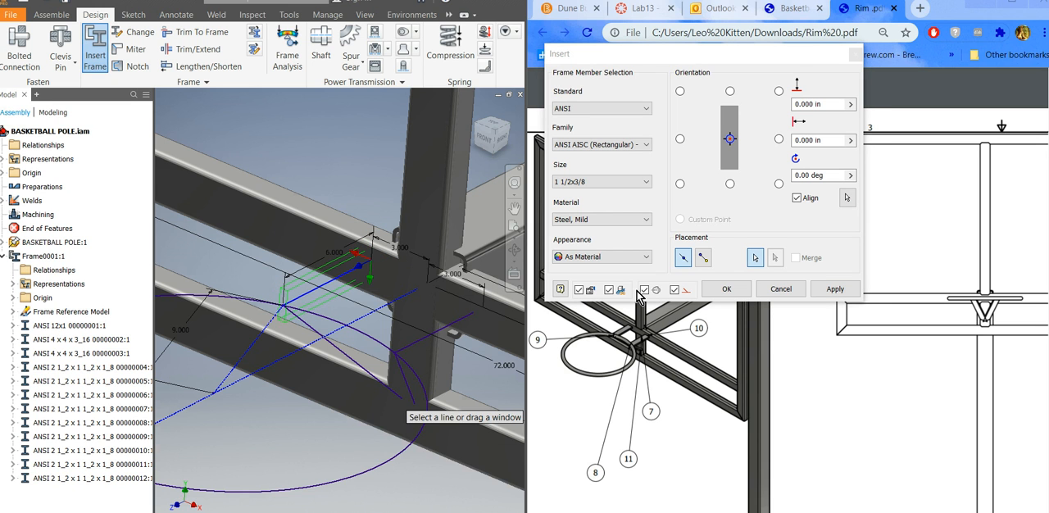
click(826, 173)
text(9)
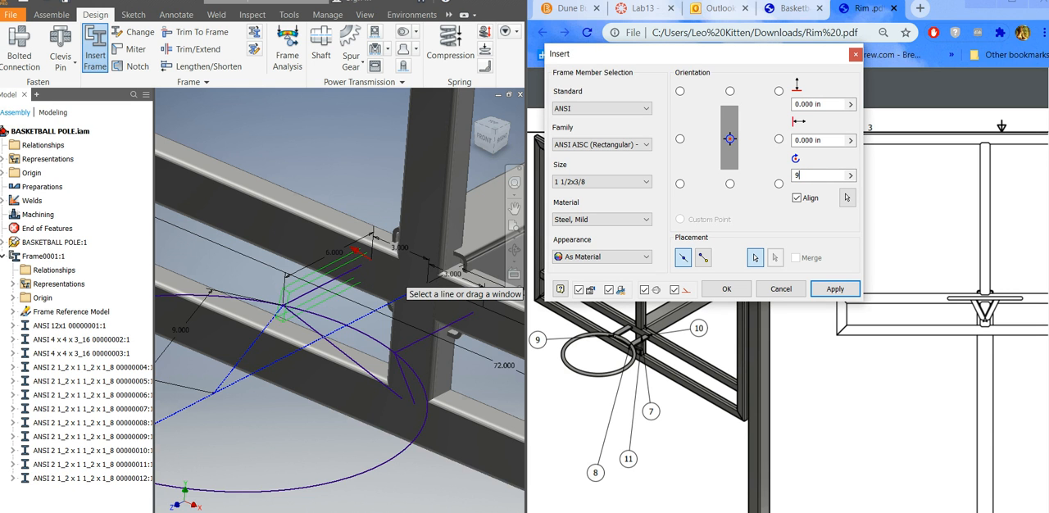
text(0)
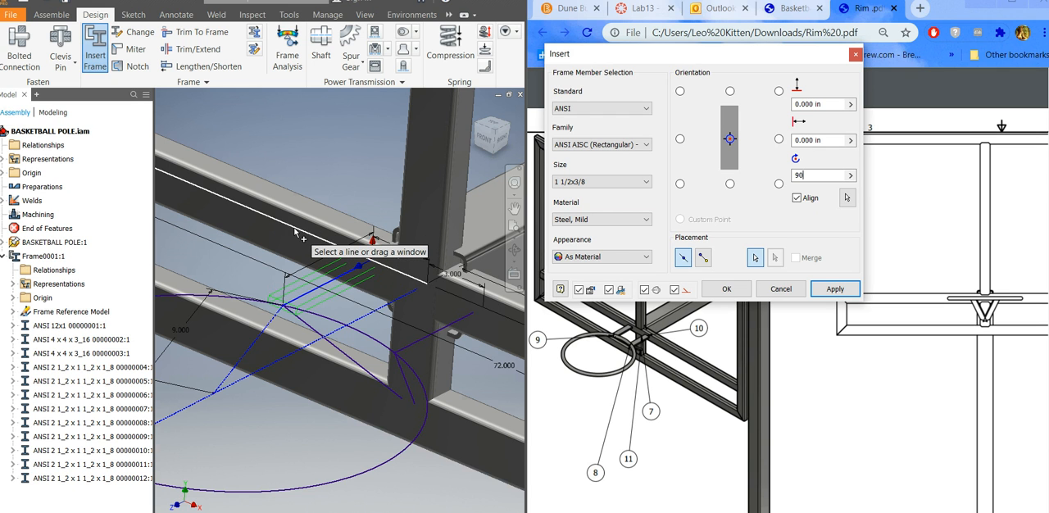
Add the second short bracket line and both diagonal brace lines, and insert the 1 1/2x3/8 flat bars with the default member names.
click(834, 141)
click(424, 338)
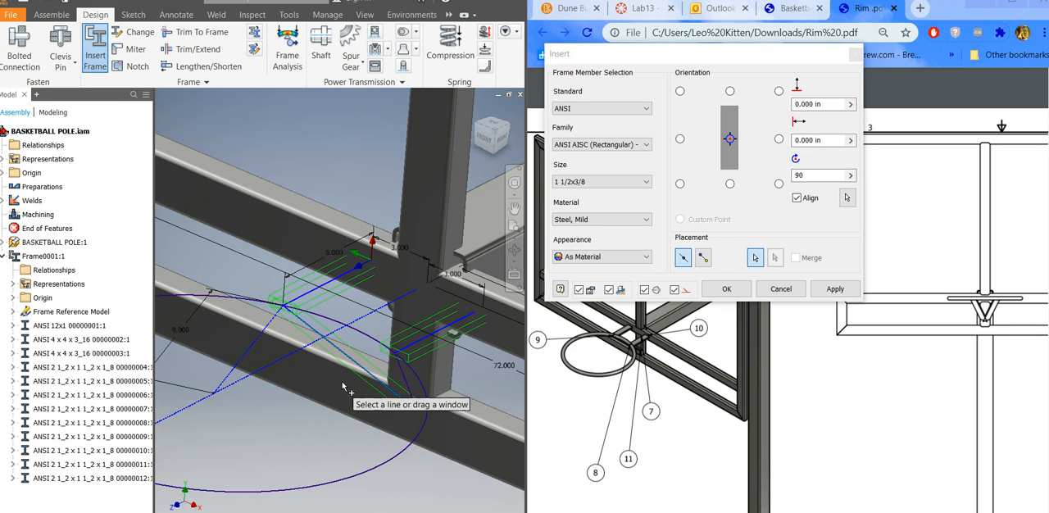
click(396, 390)
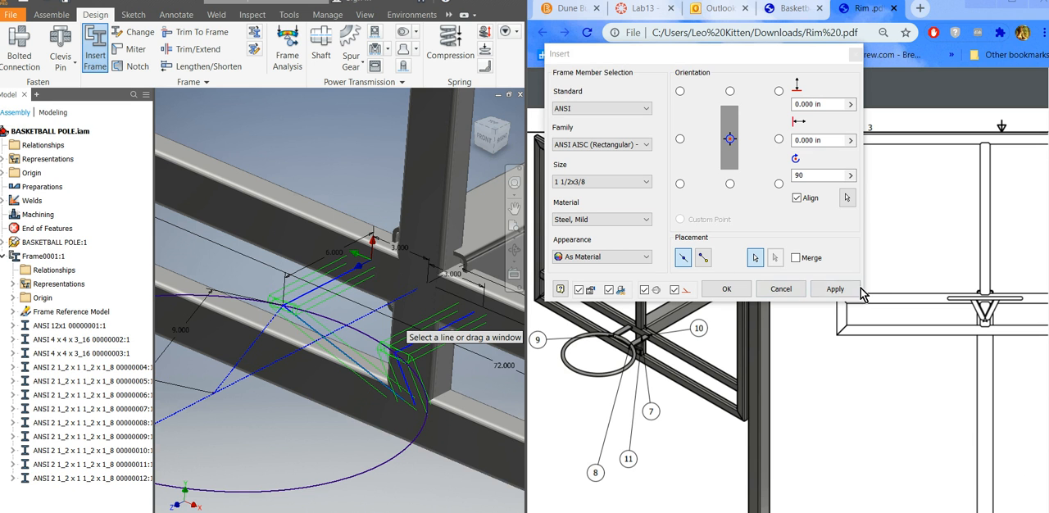
click(836, 289)
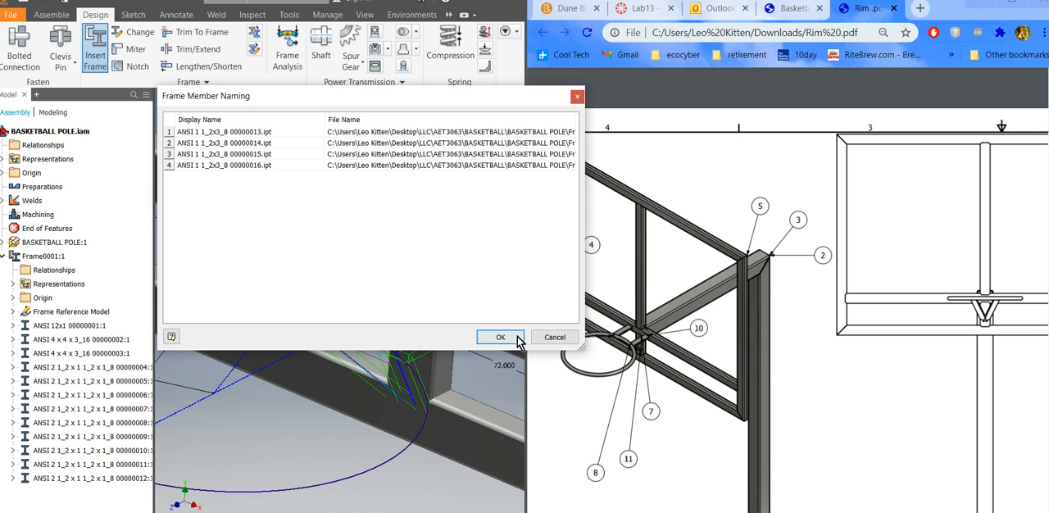
click(508, 340)
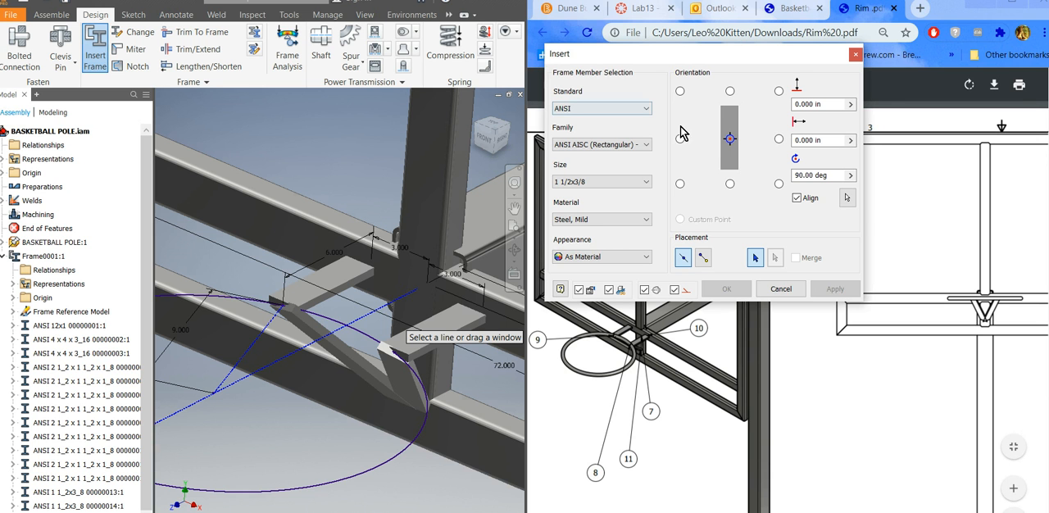
Set the frame member family for the rim to ANSI ASTM - Pipe with size 1/2 x 0.147, and close the frame insertion.
click(644, 145)
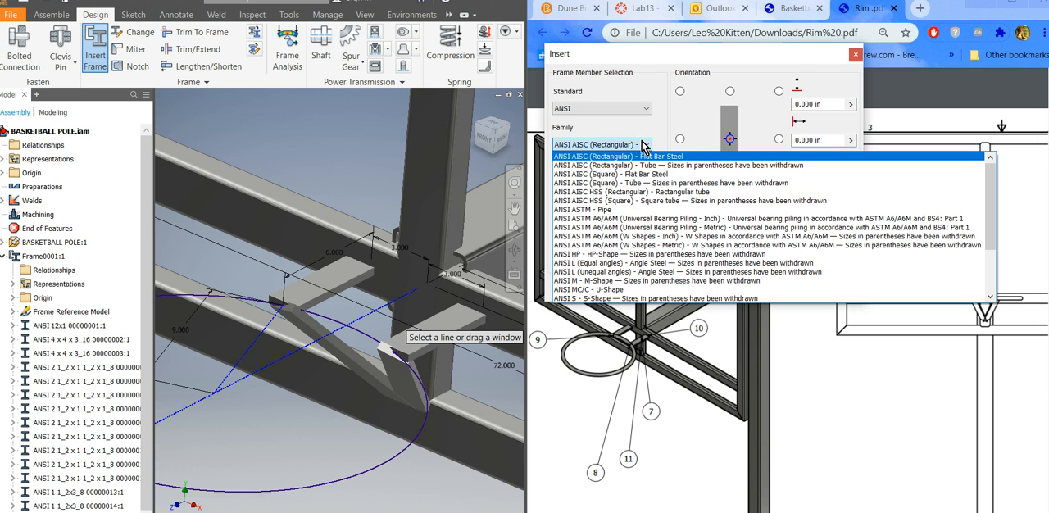
click(573, 210)
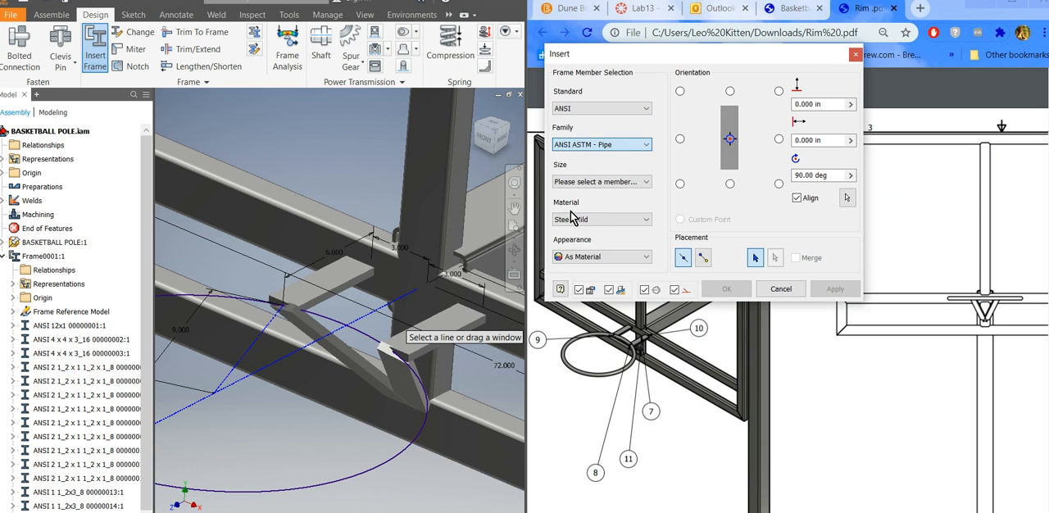
click(620, 186)
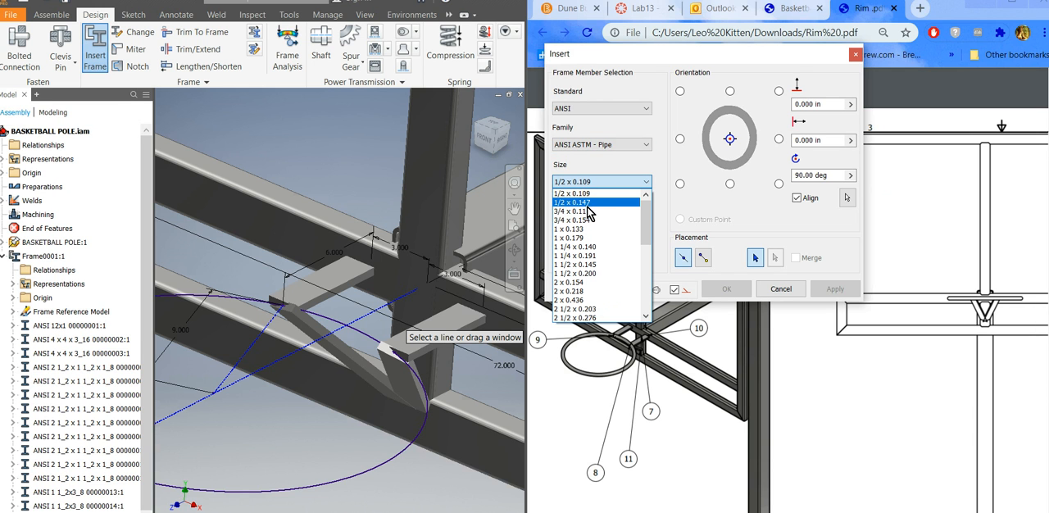
click(590, 203)
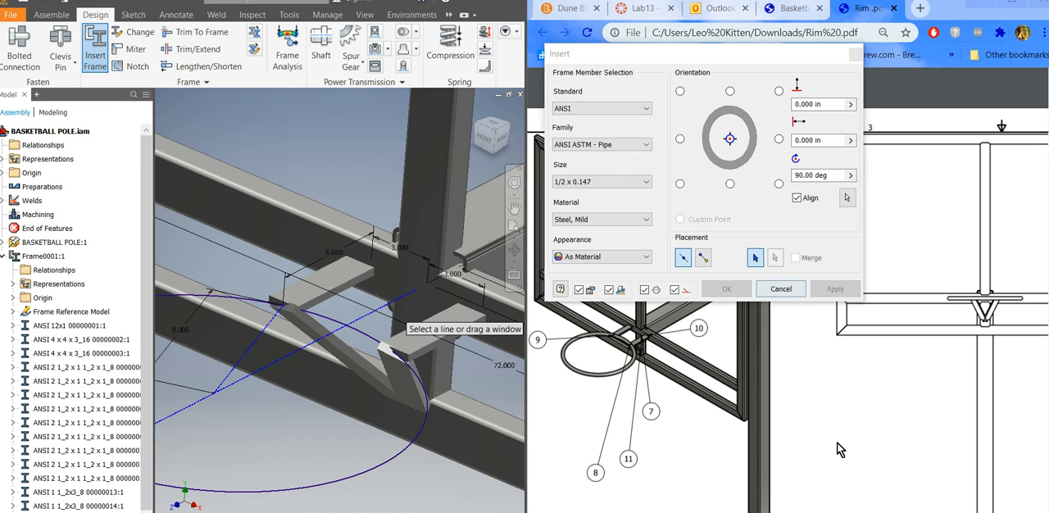
scroll(295, 336, up, 2)
middle_drag(295, 336, 501, 369)
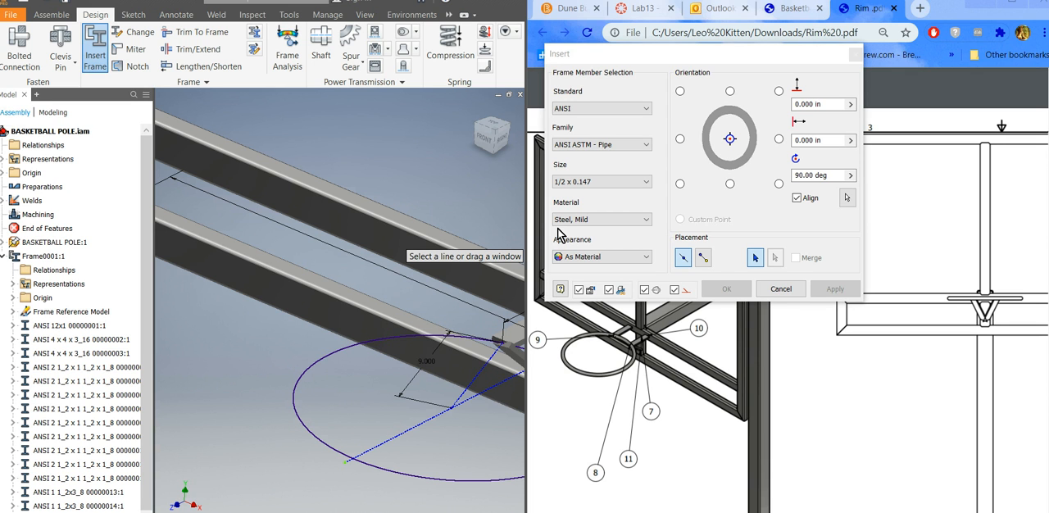
click(782, 287)
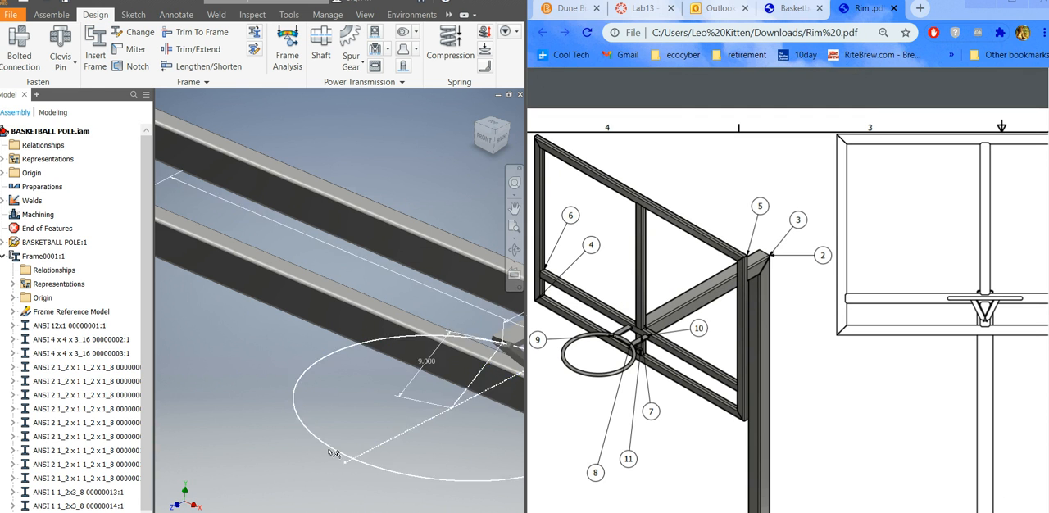
Switch to the BASKETBALL POLE.ipt part with the Word lab instructions shown alongside, and open its 3D sketch for editing.
click(334, 511)
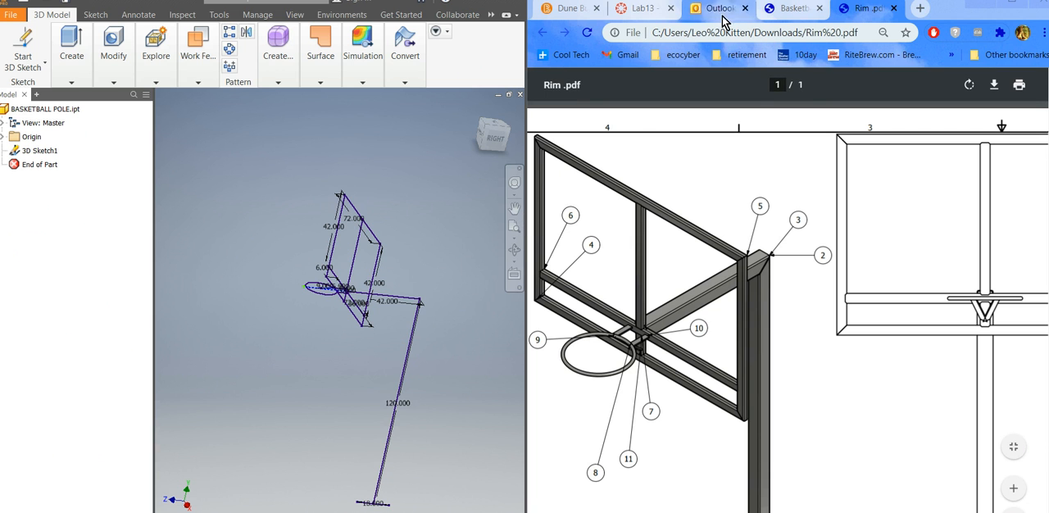
click(491, 511)
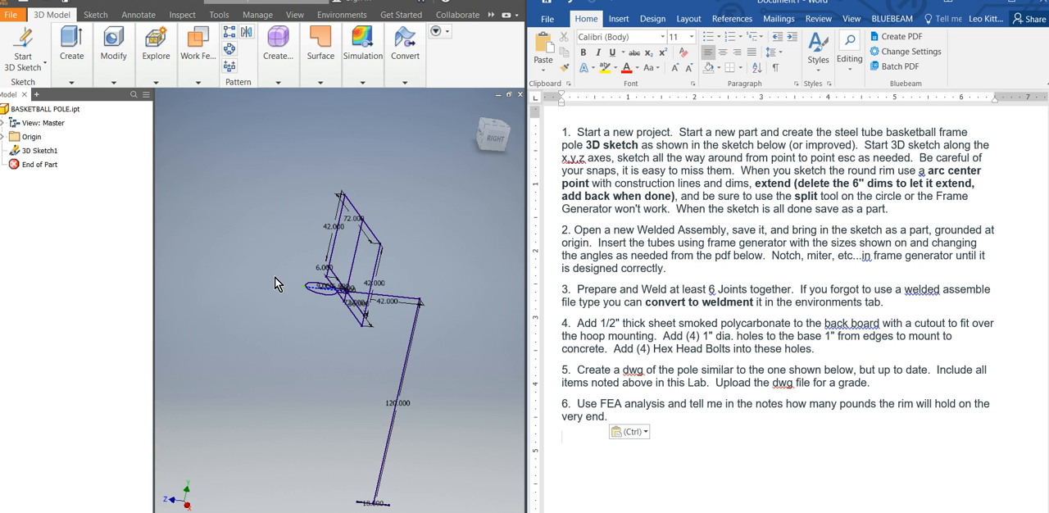
scroll(324, 288, up, 2)
scroll(324, 288, up, 4)
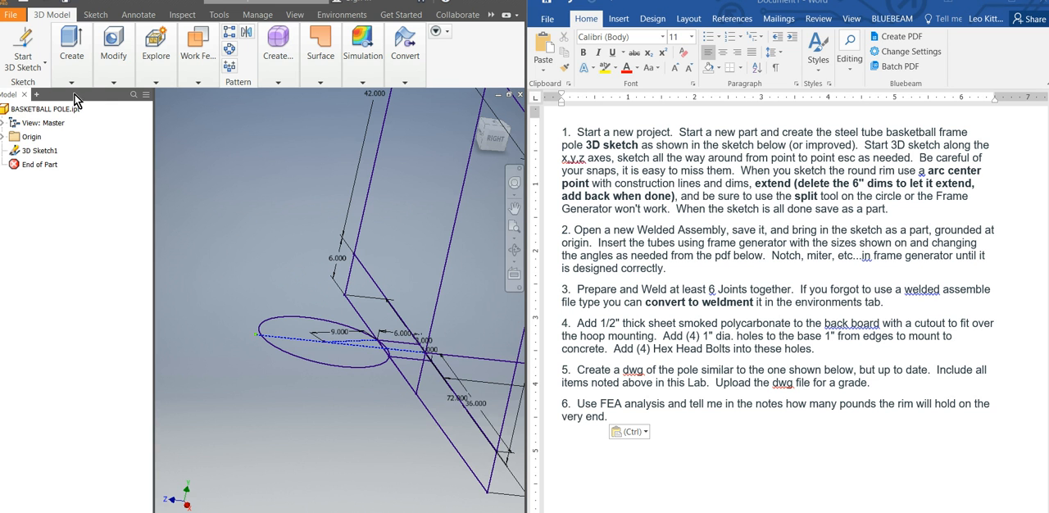
double_click(16, 153)
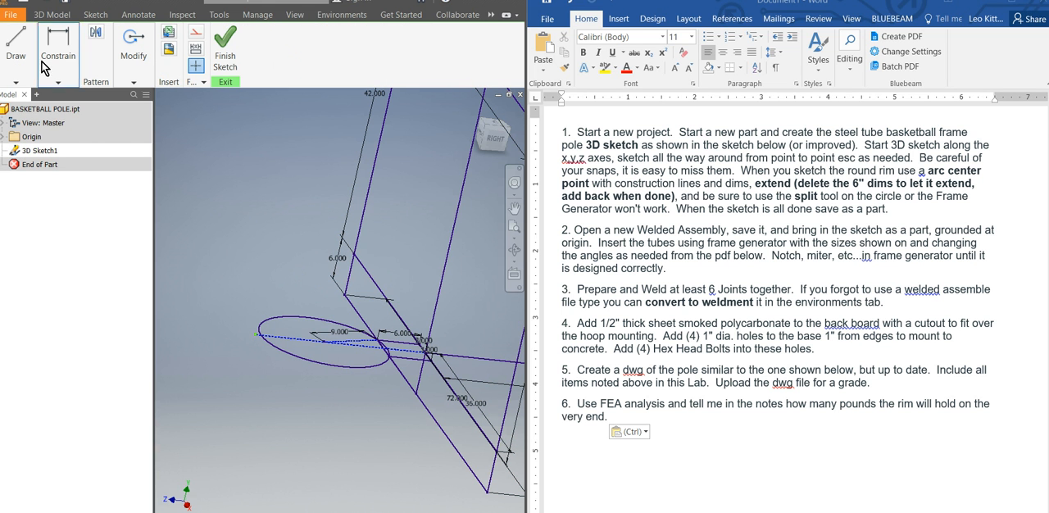
Split the upper side of the rim circle between the construction line's far end and the first bracket with the Split tool.
click(55, 82)
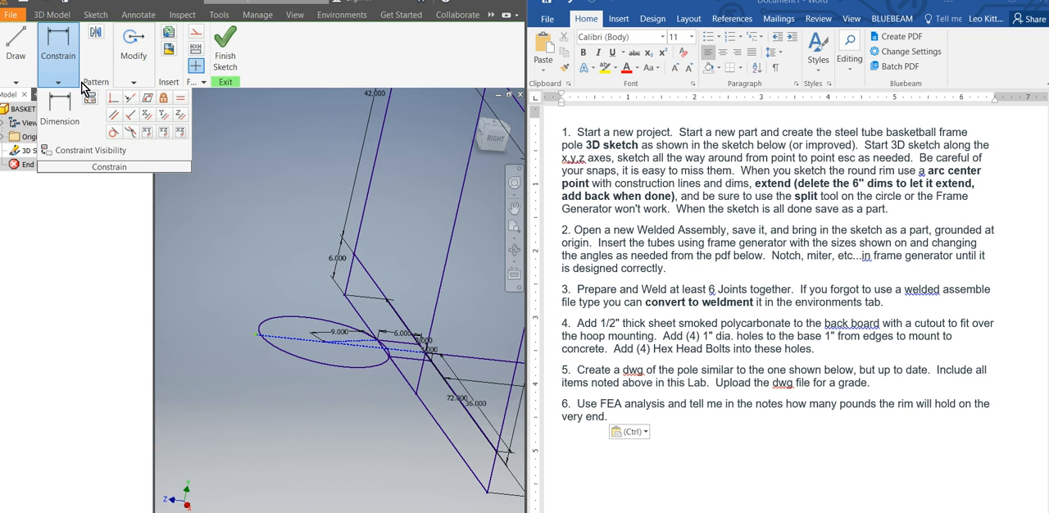
click(119, 85)
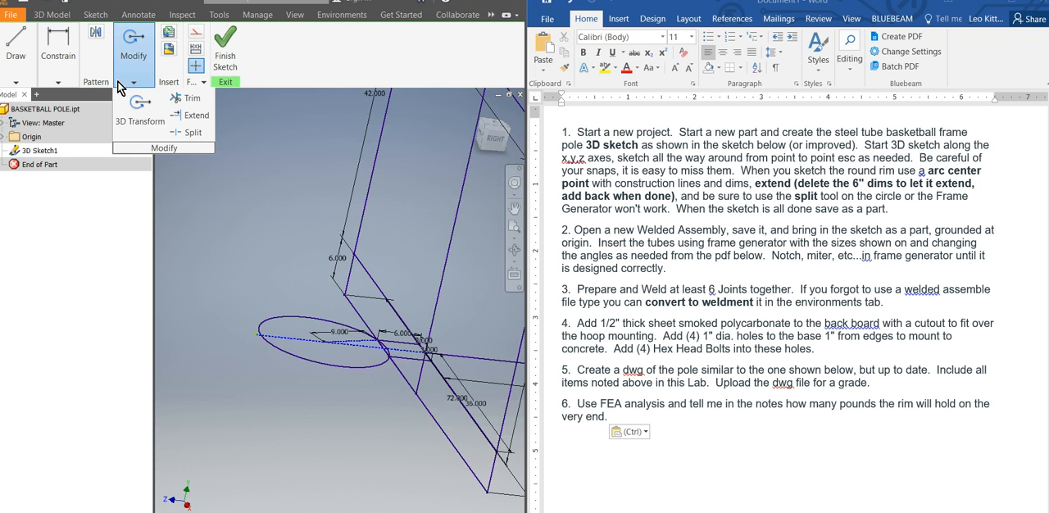
click(193, 134)
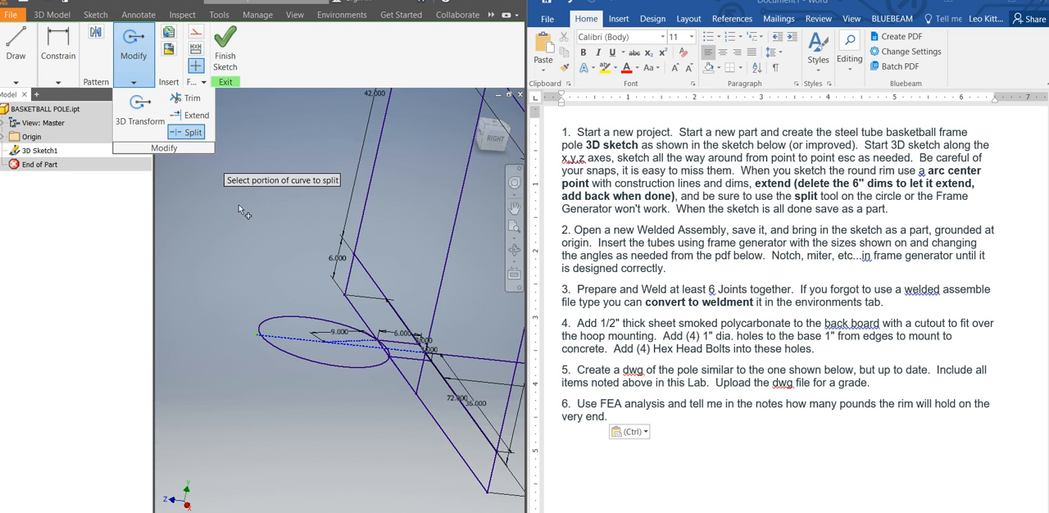
click(309, 320)
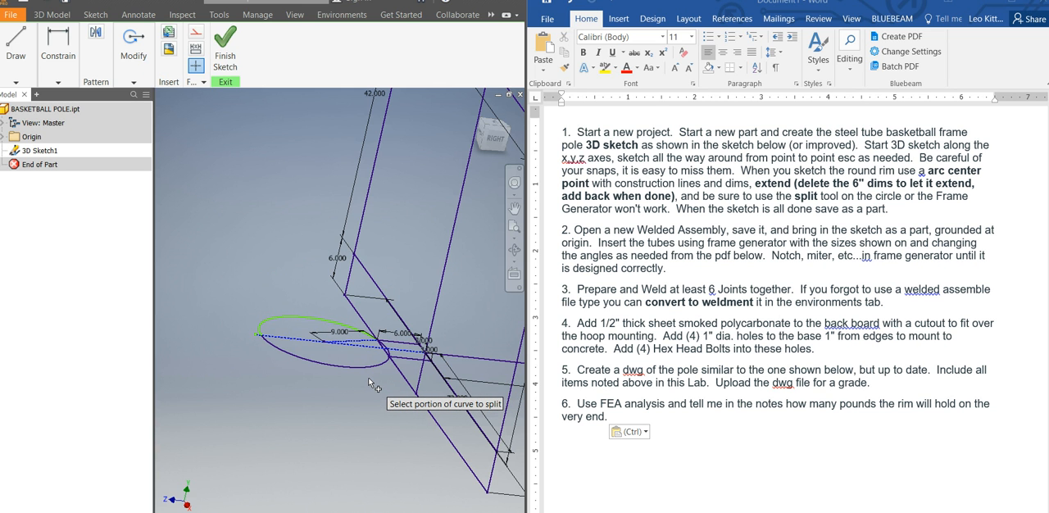
Split the lower side of the rim circle between the second bracket and the construction line's far end, and end the Split command.
scroll(363, 351, up, 3)
scroll(363, 351, up, 2)
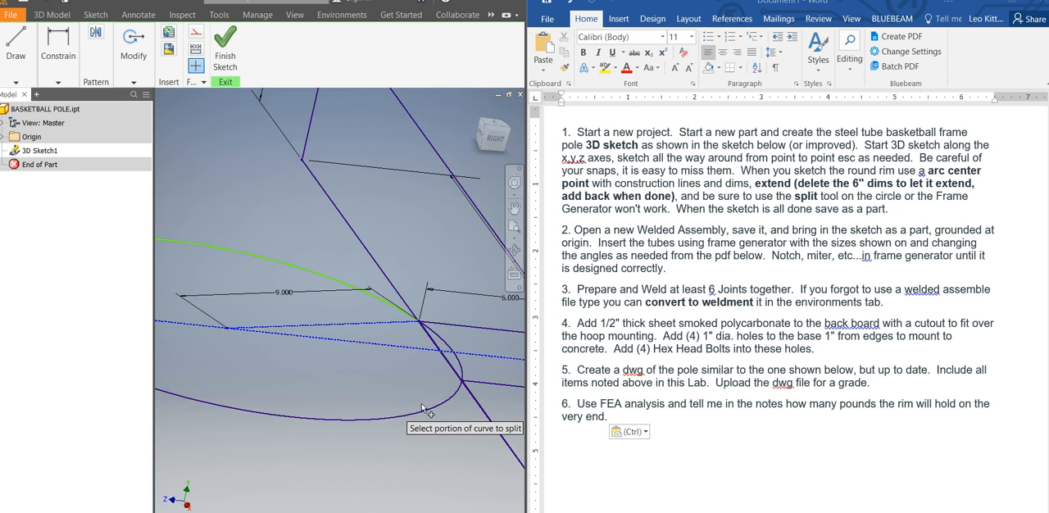
scroll(337, 373, down, 3)
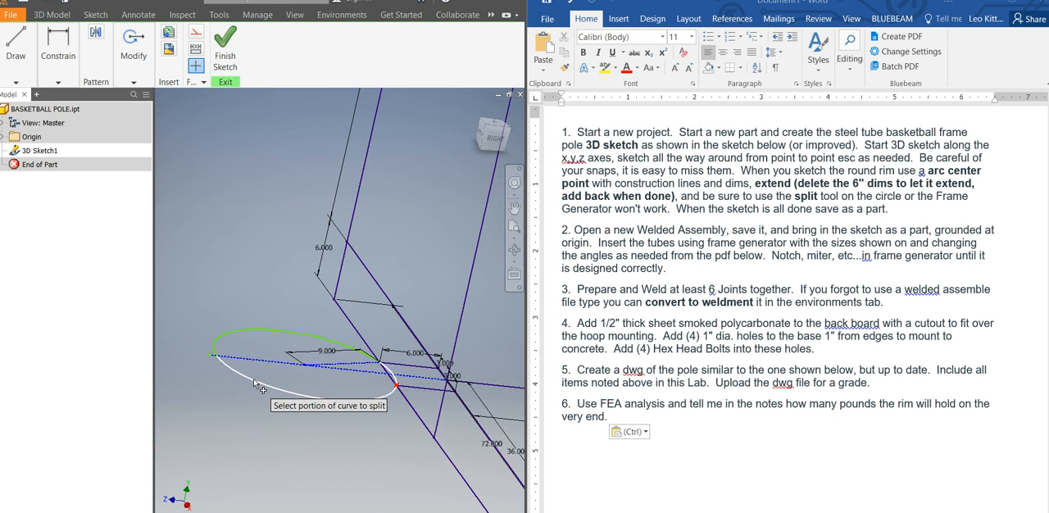
scroll(381, 380, up, 2)
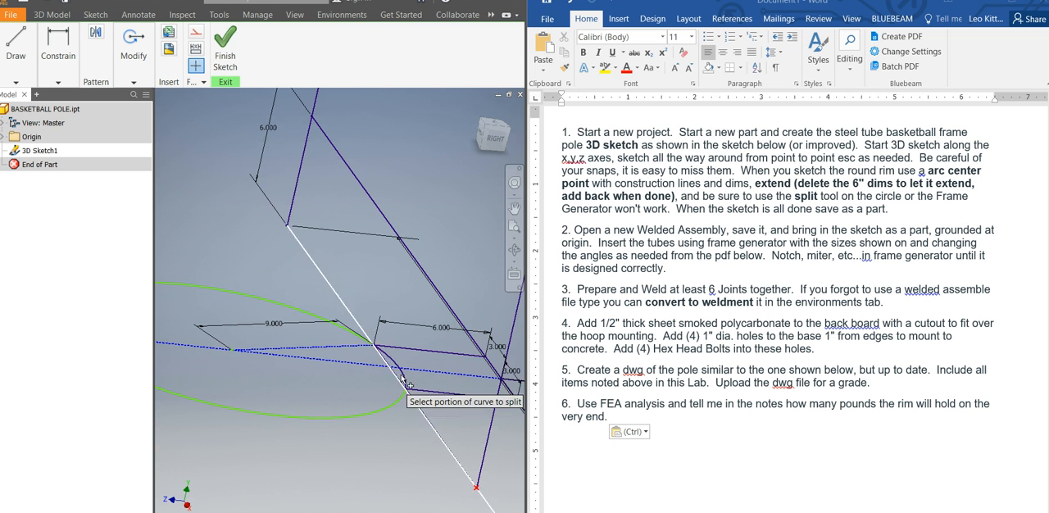
scroll(352, 336, down, 3)
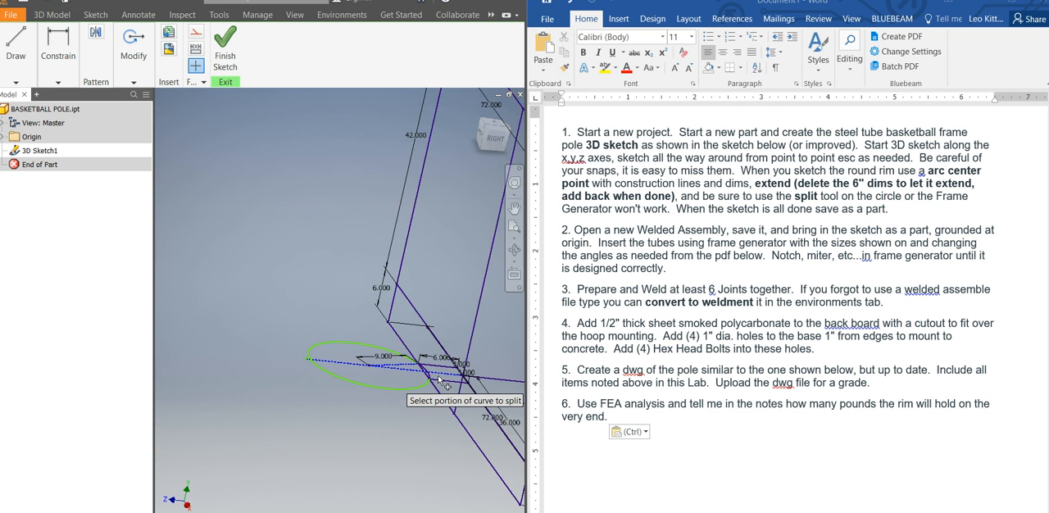
scroll(432, 387, up, 2)
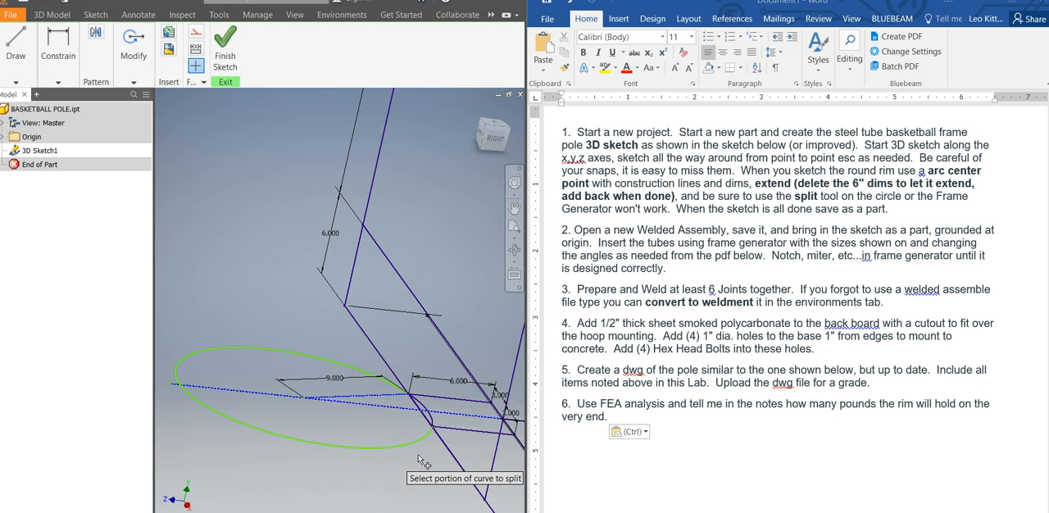
right_click(237, 251)
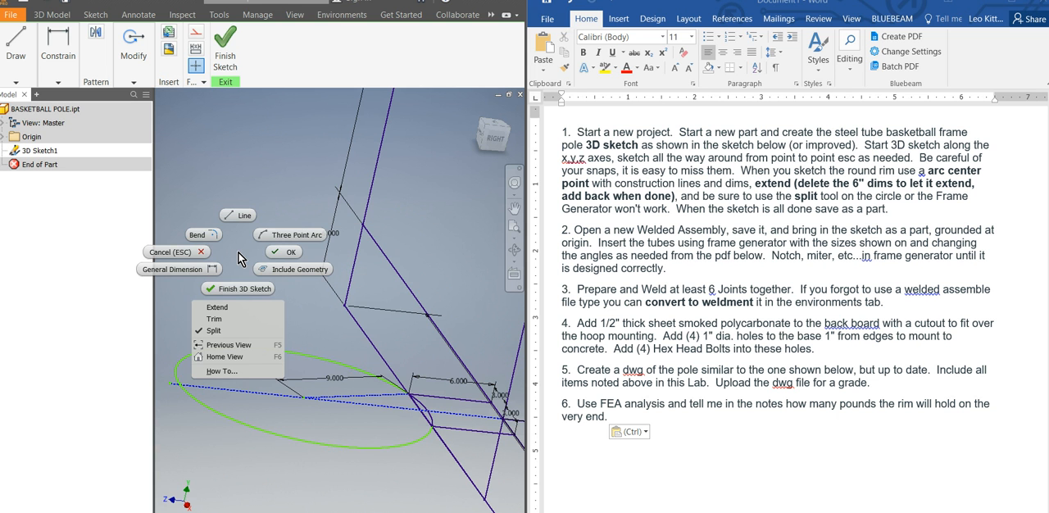
click(280, 255)
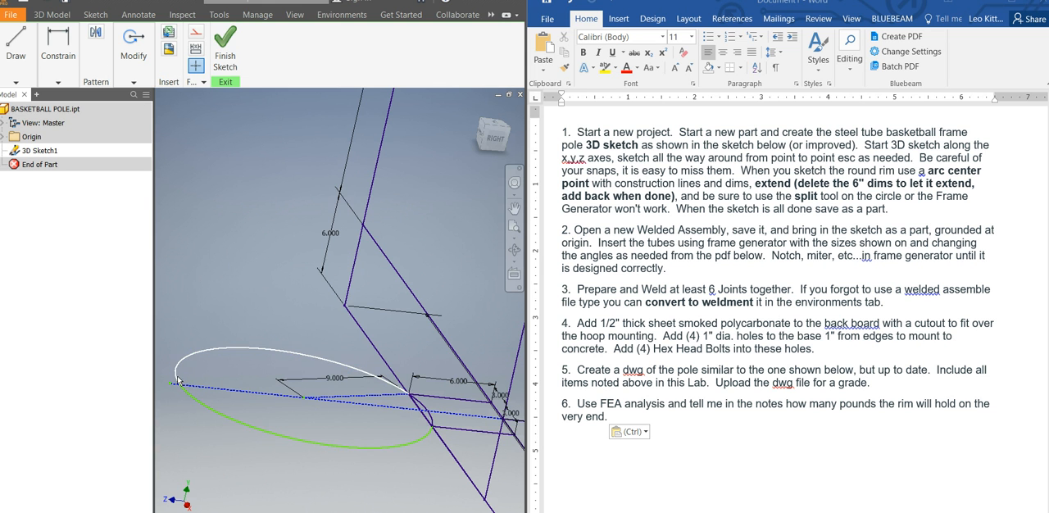
Select the lower rim arc and examine the split points at the construction line and the brackets.
click(190, 400)
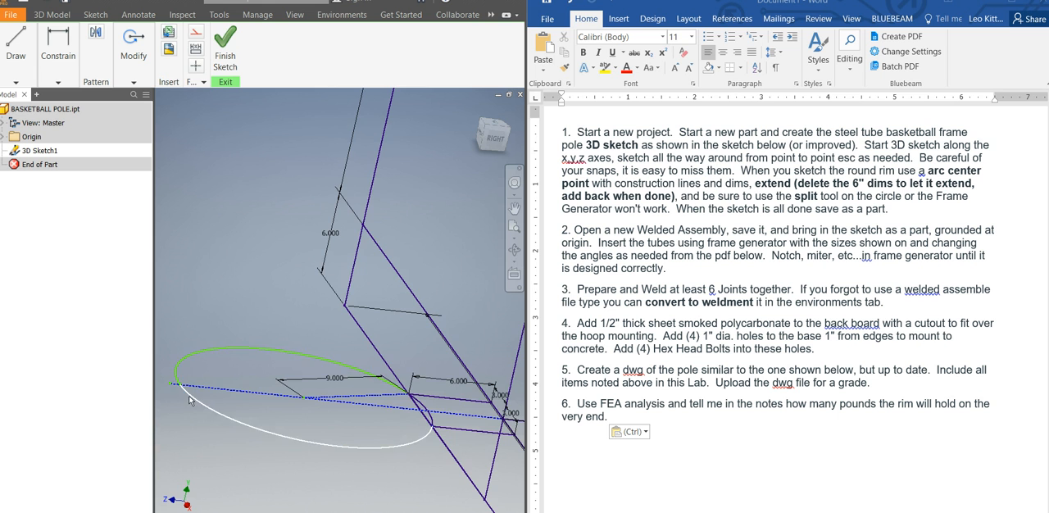
scroll(187, 396, down, 5)
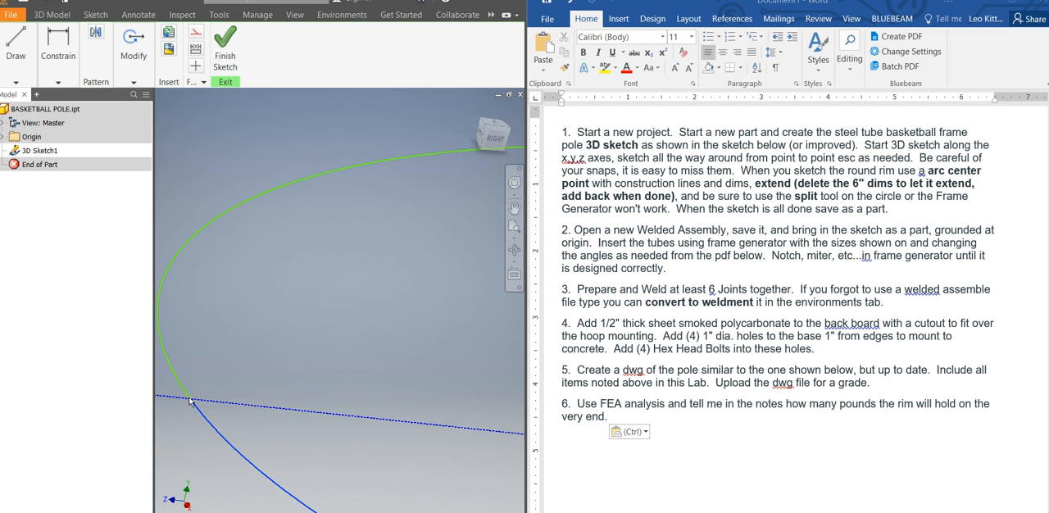
scroll(319, 354, up, 5)
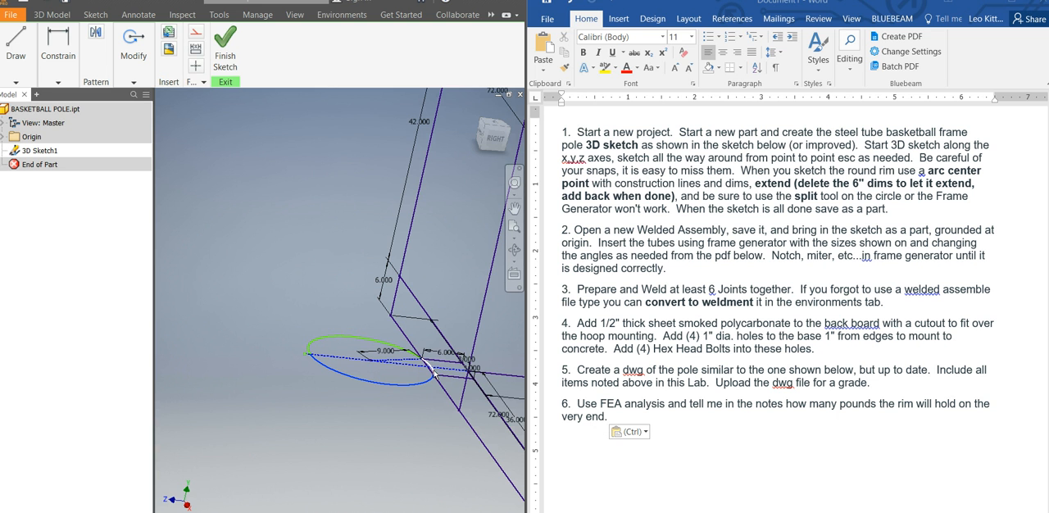
scroll(343, 362, down, 2)
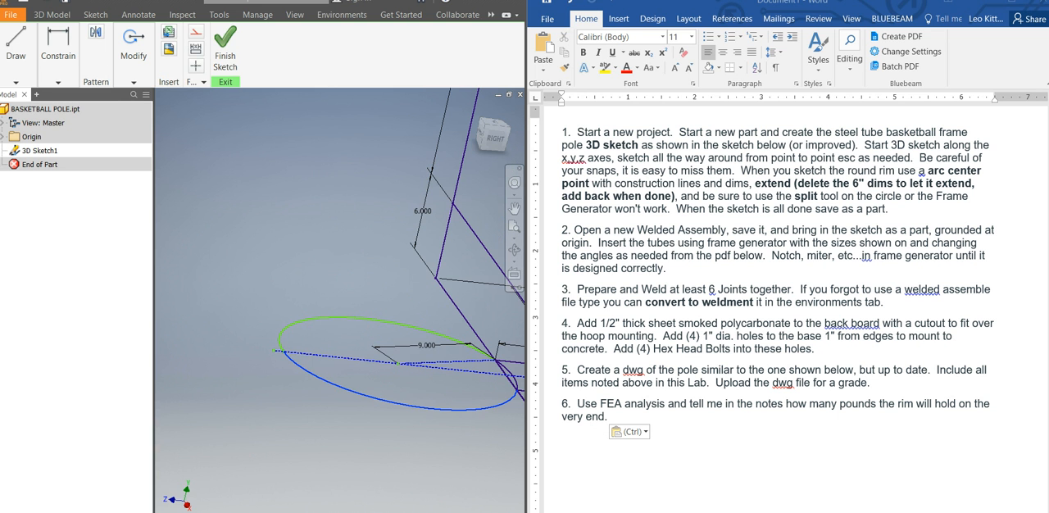
scroll(279, 396, up, 2)
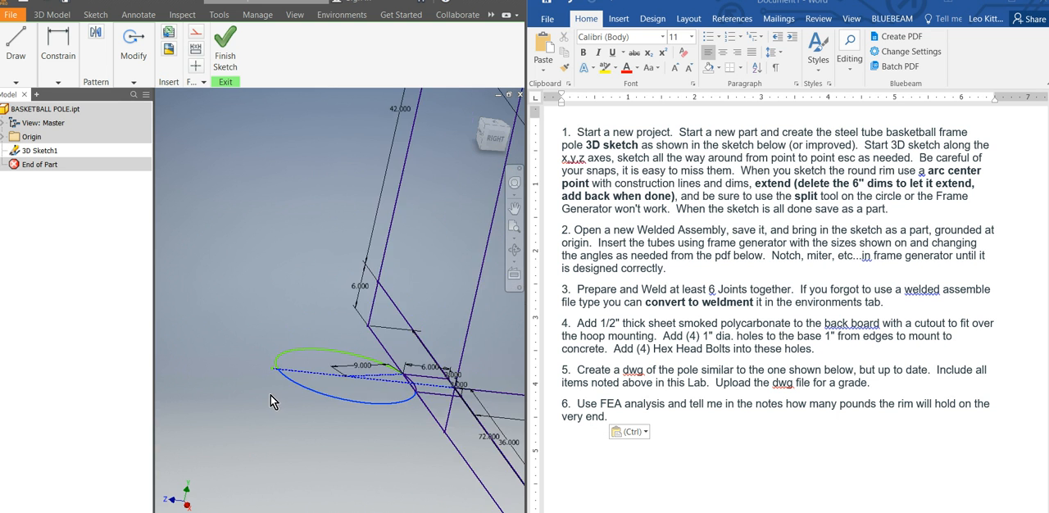
Finish the 3D sketch and switch back to the BASKETBALL POLE.iam weldment assembly.
click(441, 510)
click(304, 510)
click(221, 47)
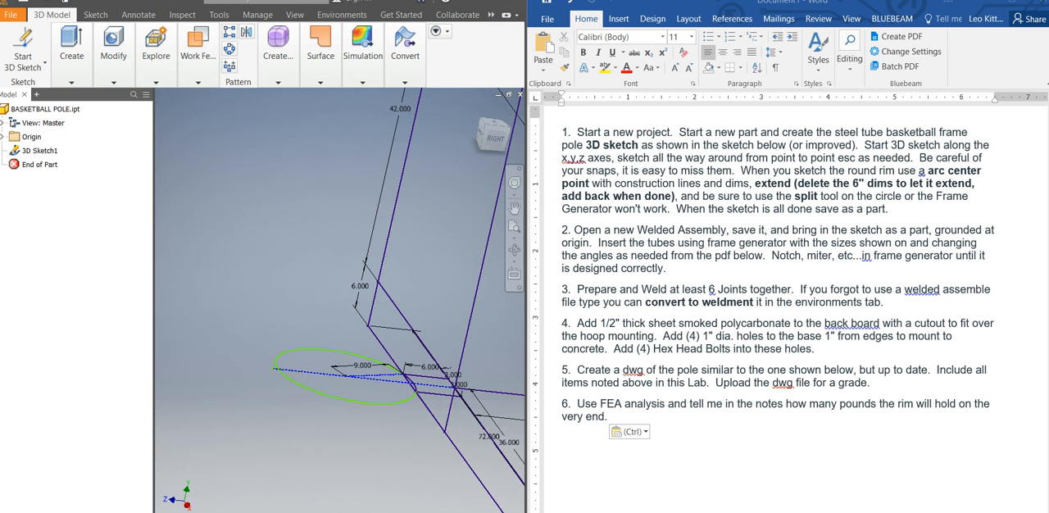
click(436, 509)
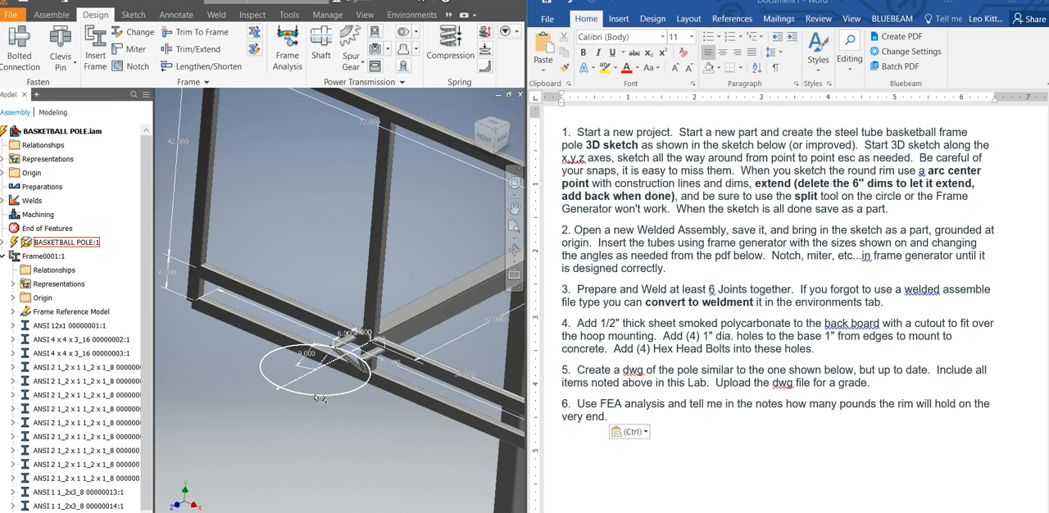
Start a frame insertion with the 1/2 x 0.147 pipe and select the split rim arcs all the way around the hoop.
scroll(355, 409, up, 3)
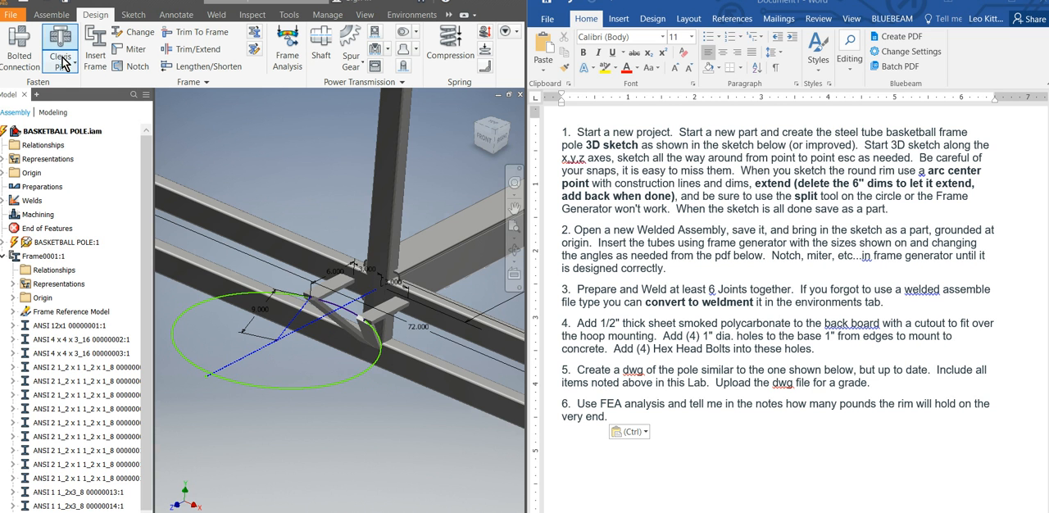
click(95, 49)
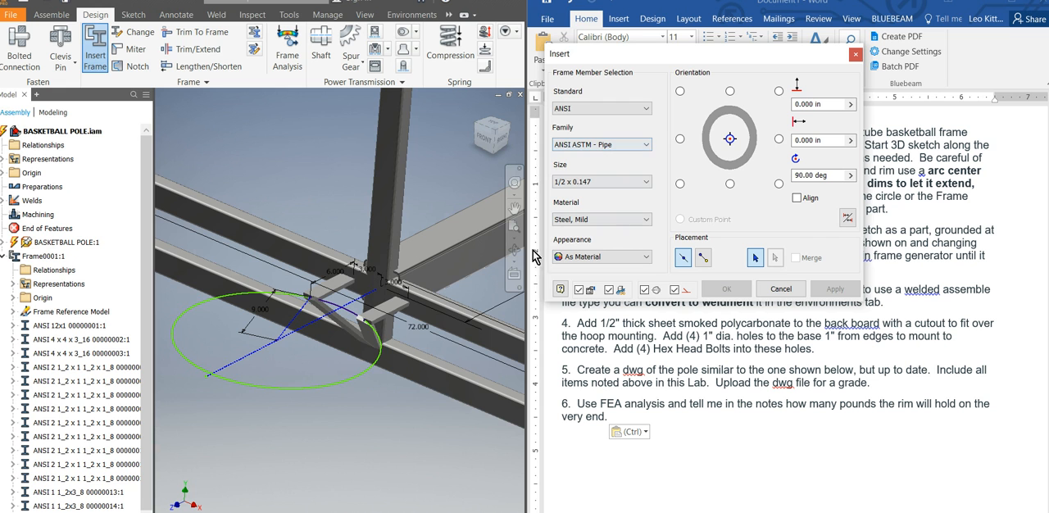
click(319, 388)
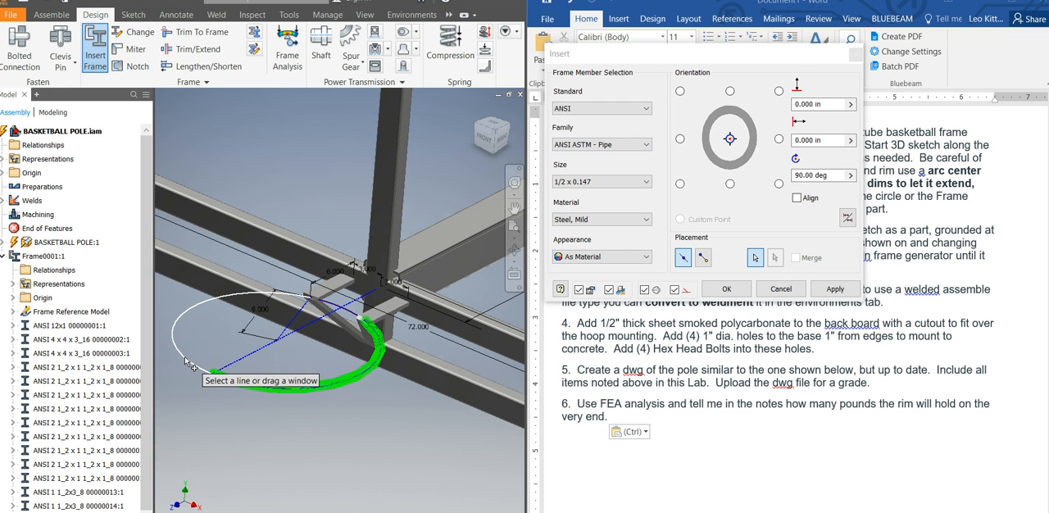
click(187, 363)
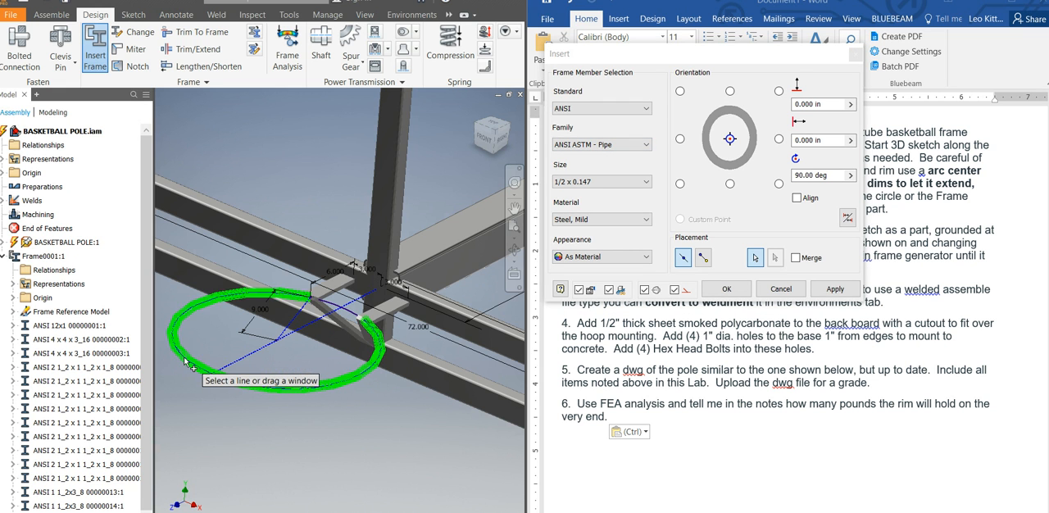
click(332, 309)
Insert the selected rim arcs as one merged 1/2 x 0.147 pipe, accept the proposed member name, and end the frame insertion.
click(796, 259)
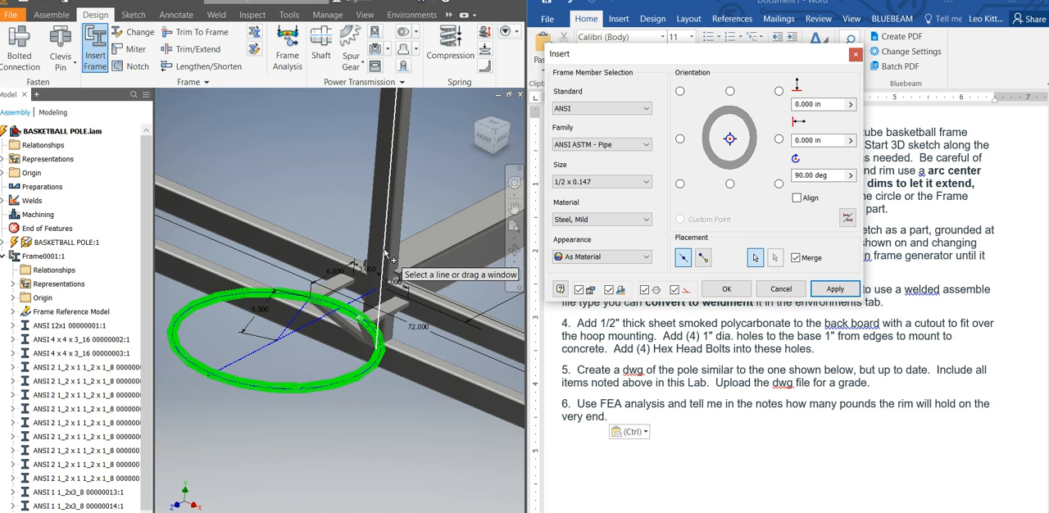
scroll(375, 281, up, 3)
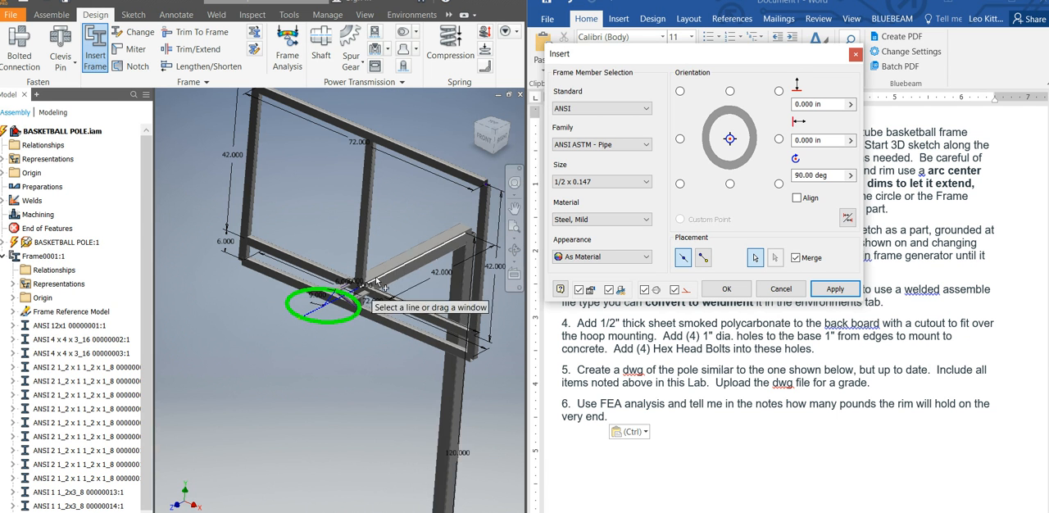
click(835, 289)
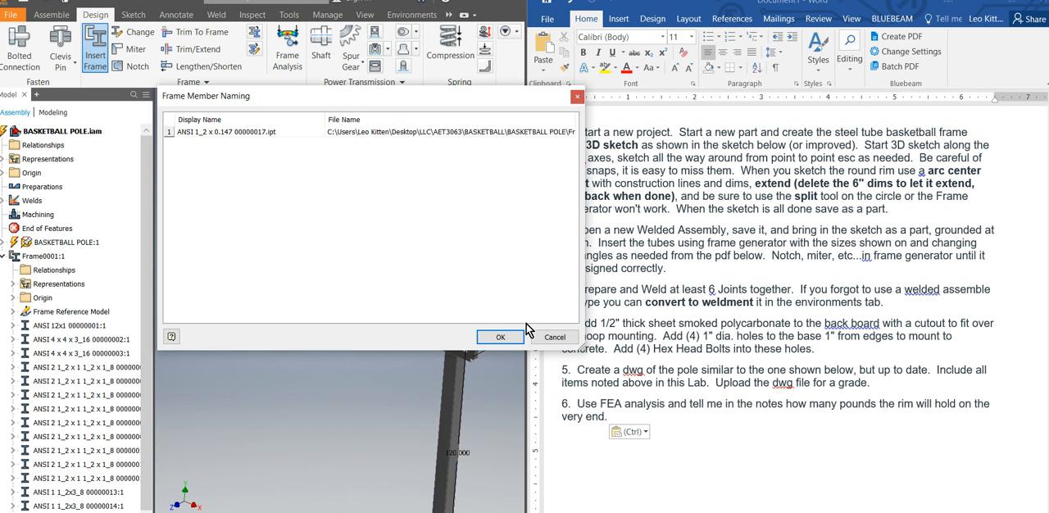
click(500, 337)
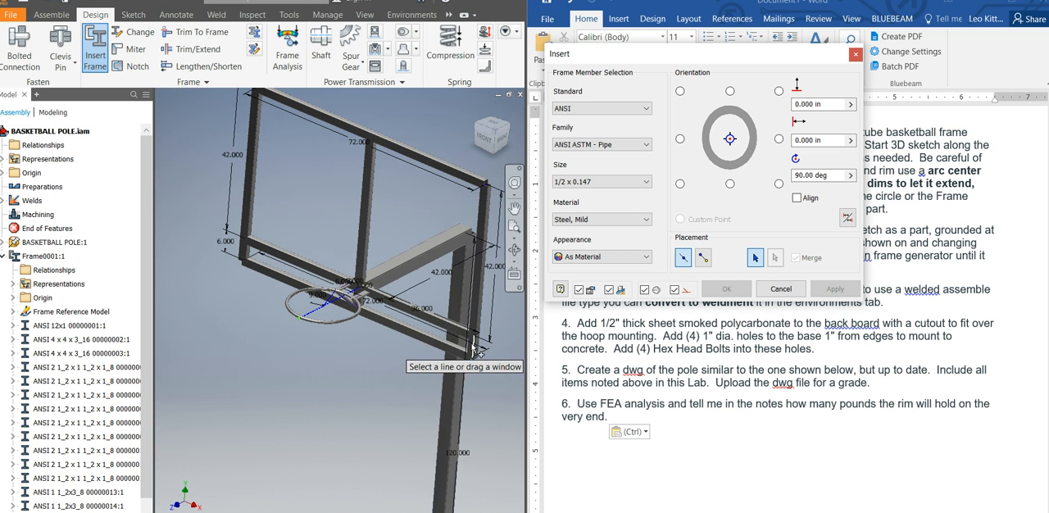
scroll(473, 348, up, 2)
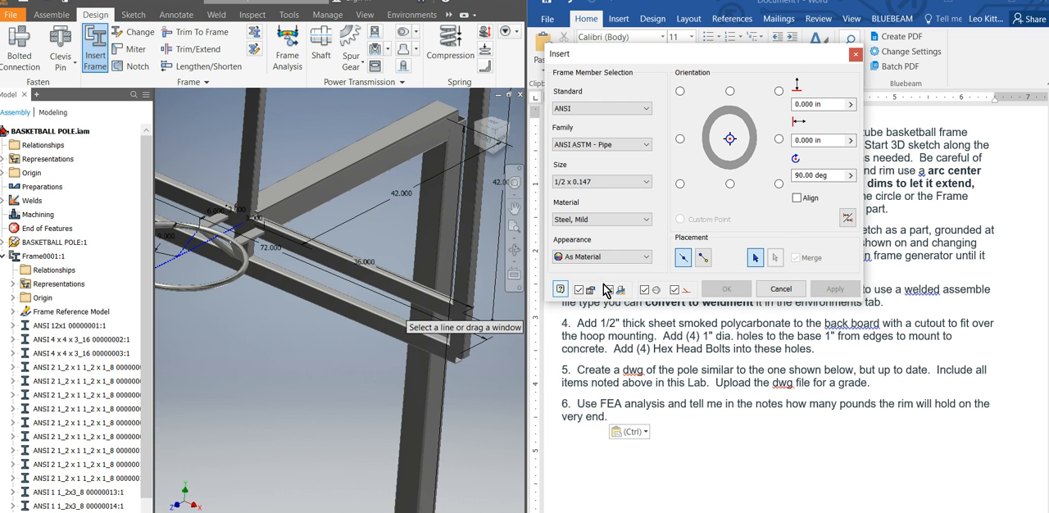
click(855, 54)
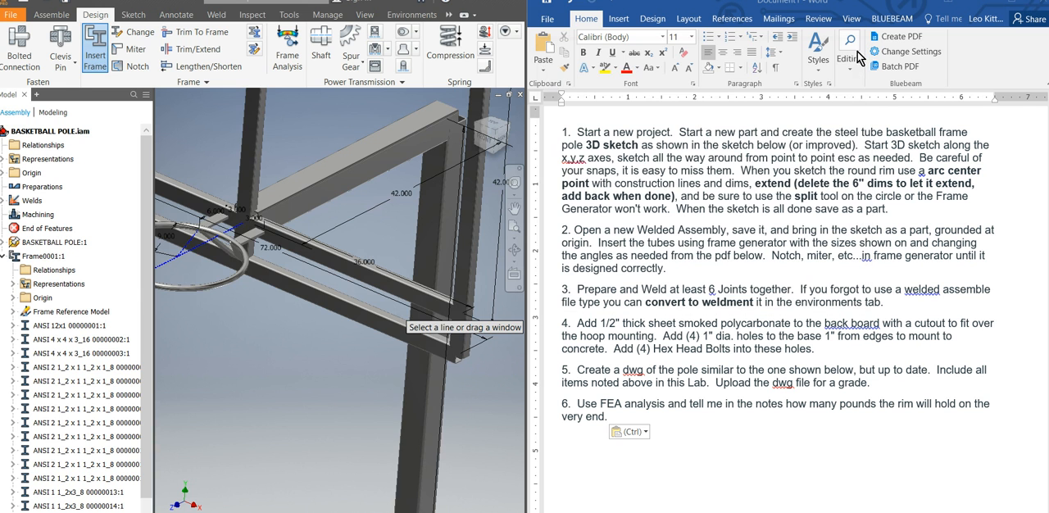
Examine the complete frame from the backboard and rim down to the pole's base plate.
scroll(464, 345, down, 6)
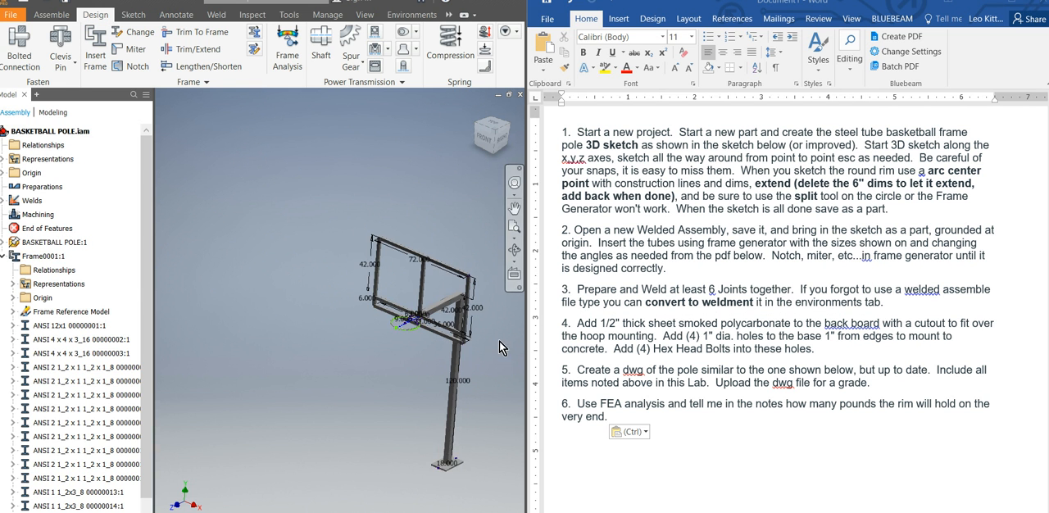
shift+middle_drag(476, 333, 471, 323)
scroll(465, 319, up, 2)
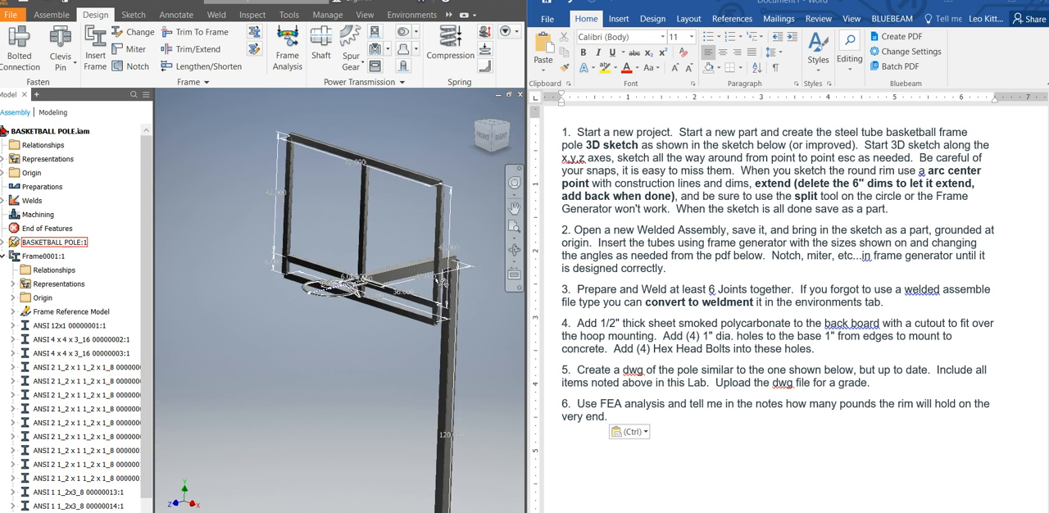
scroll(420, 305, up, 2)
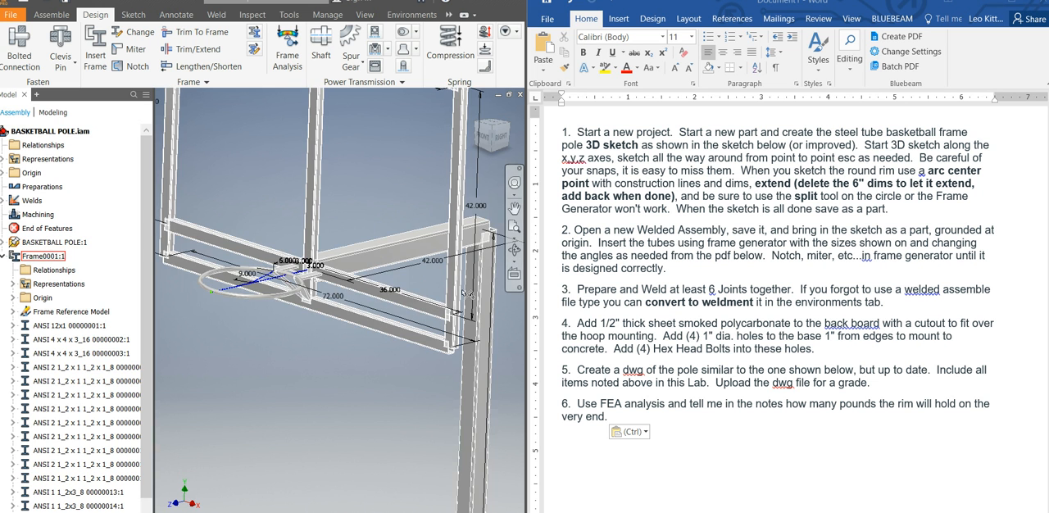
scroll(426, 351, down, 4)
scroll(377, 350, up, 5)
scroll(377, 350, down, 5)
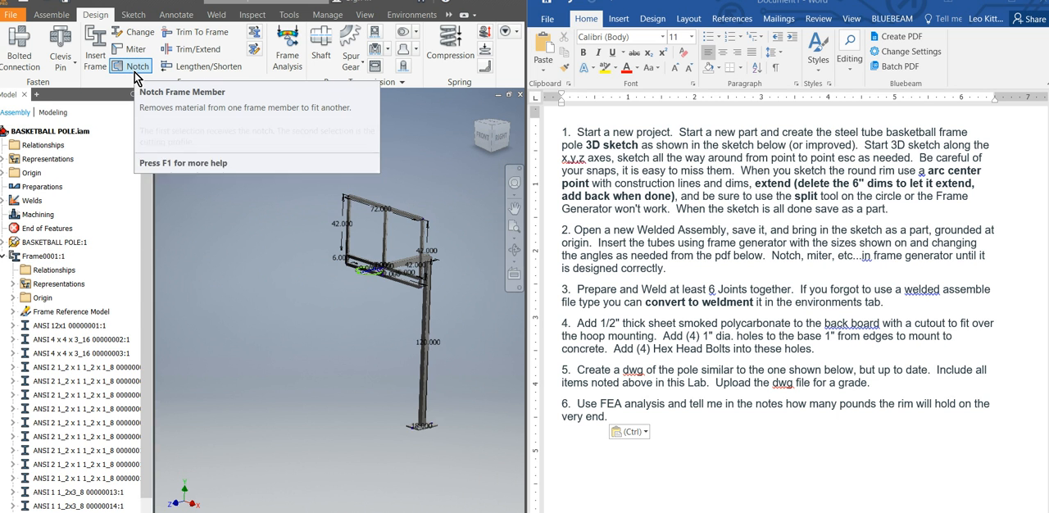
scroll(412, 444, up, 5)
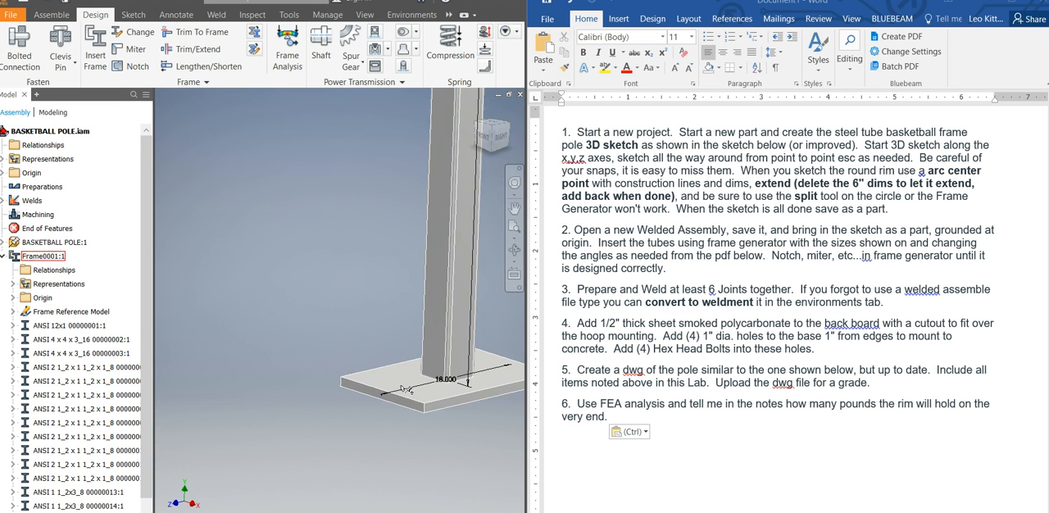
Save BASKETBALL POLE.iam together with all of its dependent files.
click(57, 34)
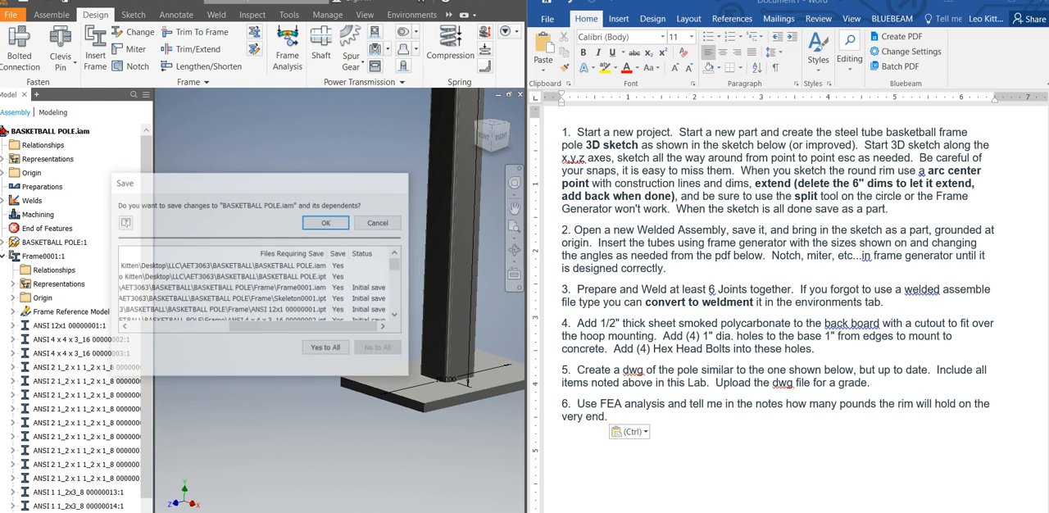
click(326, 348)
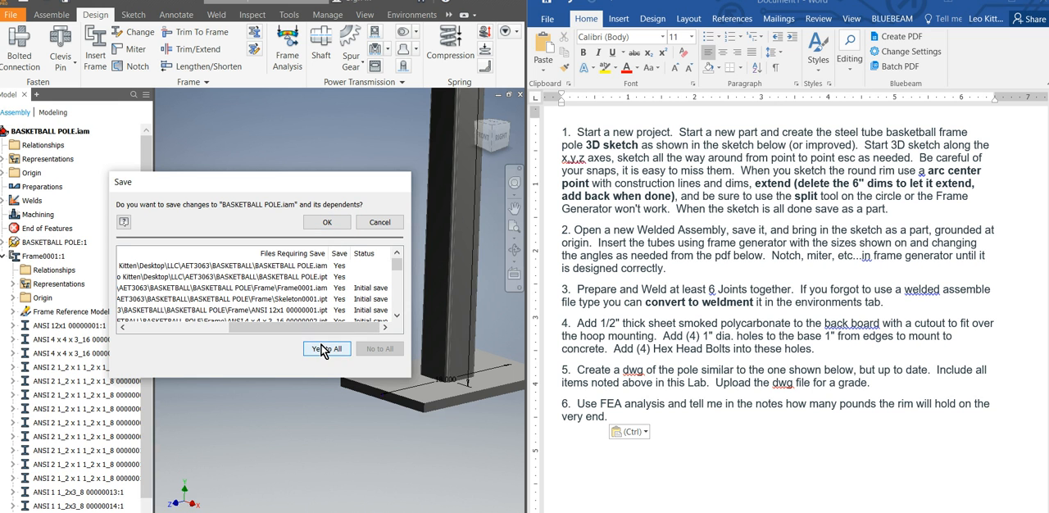
click(327, 223)
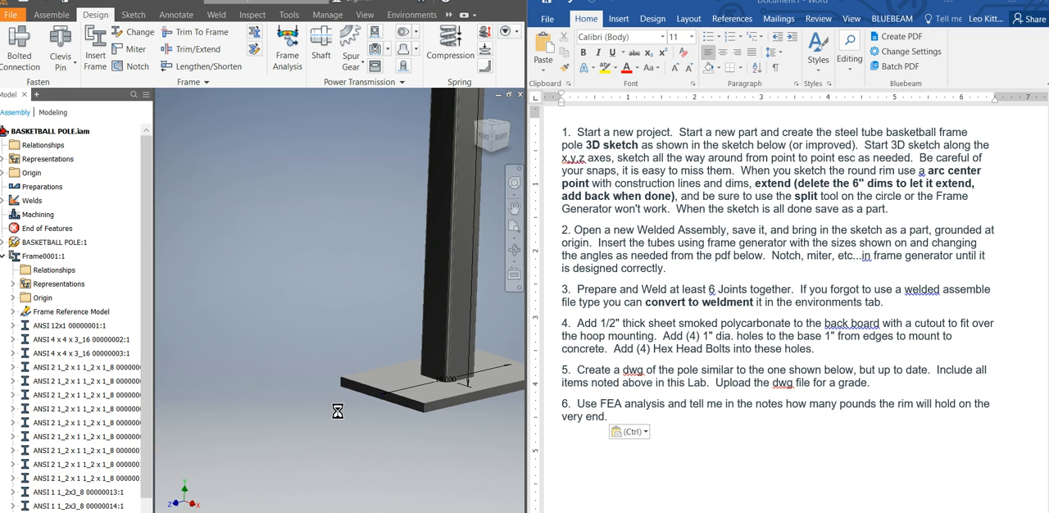
Miter the vertical pole and the horizontal support arm where they meet, with a 0.1875 in gap, and end the Miter command.
scroll(447, 212, up, 3)
scroll(415, 391, up, 2)
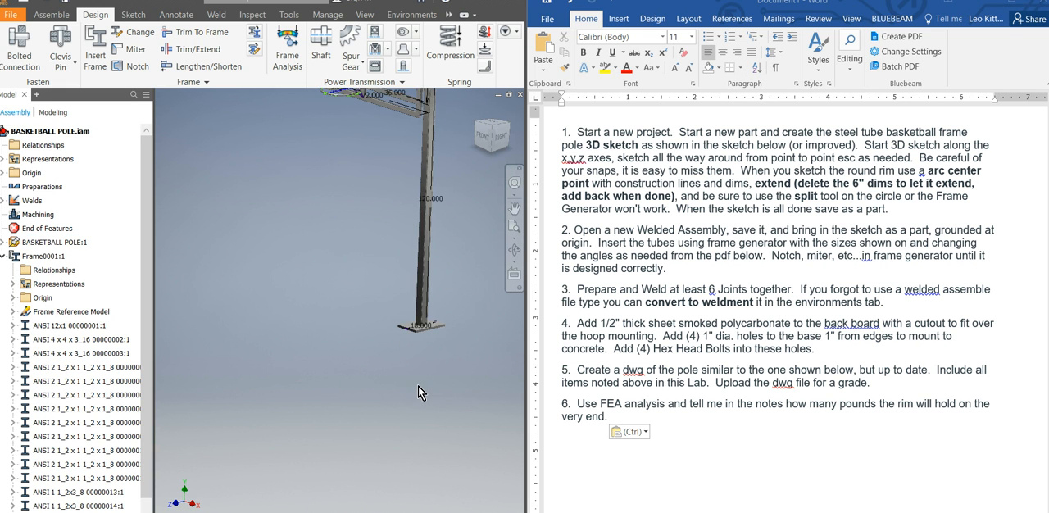
scroll(435, 337, up, 2)
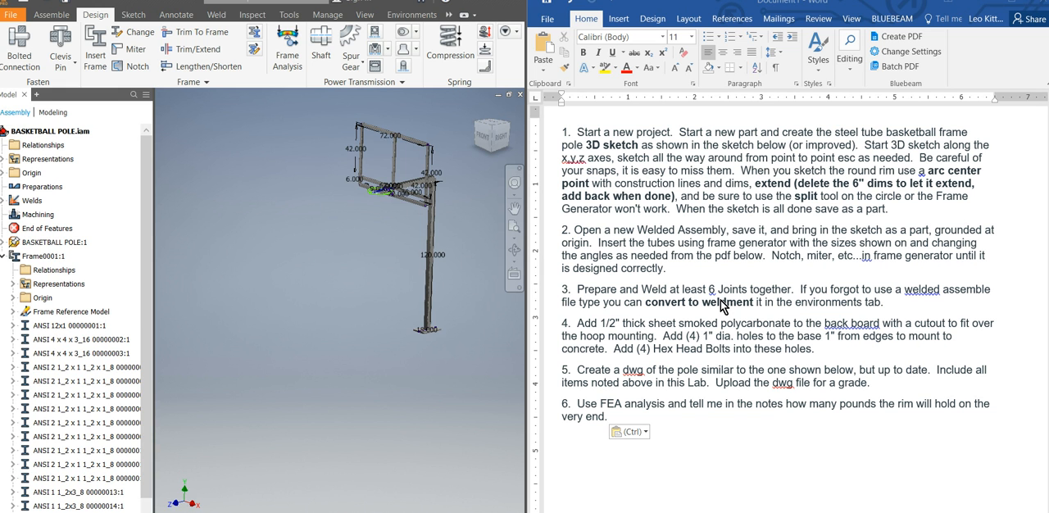
scroll(420, 334, up, 8)
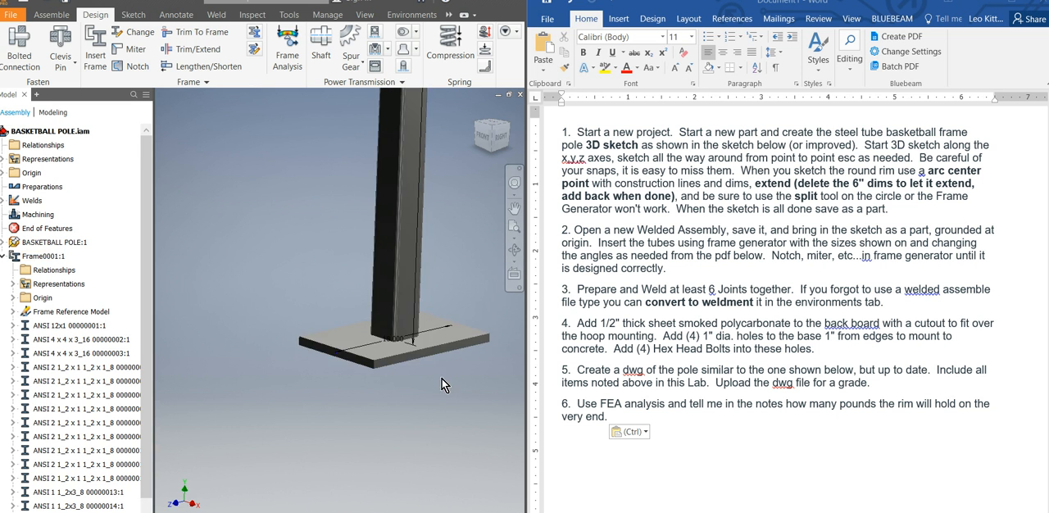
scroll(332, 446, down, 8)
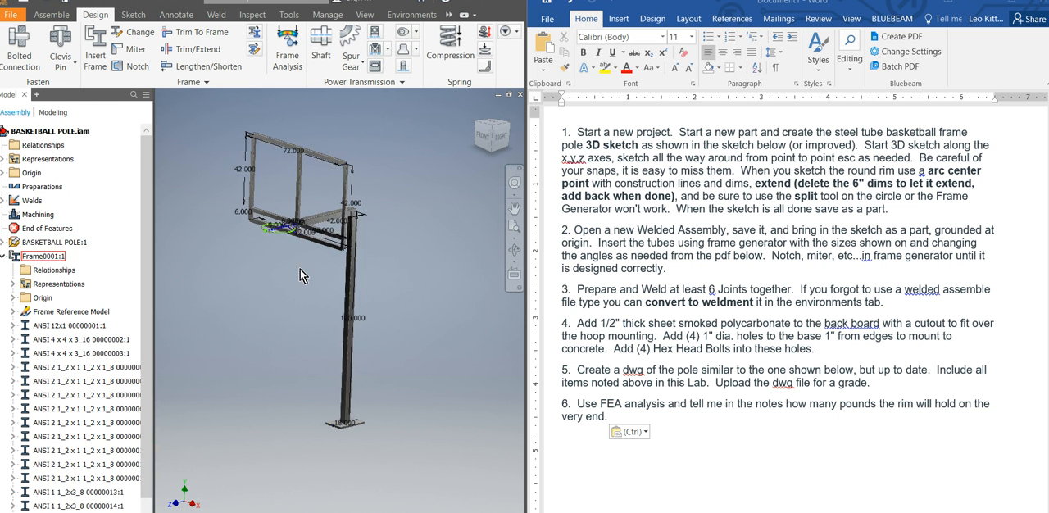
click(123, 53)
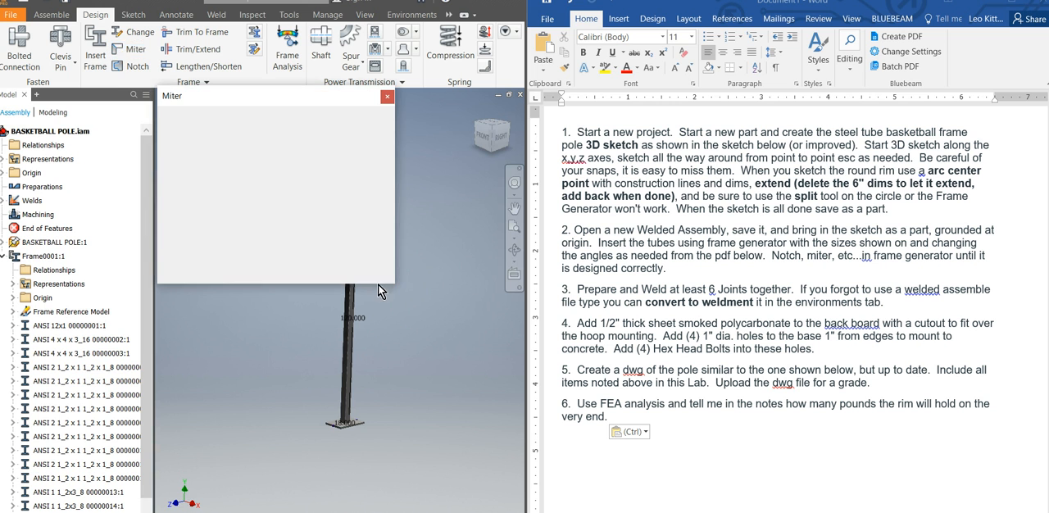
drag(286, 105, 726, 86)
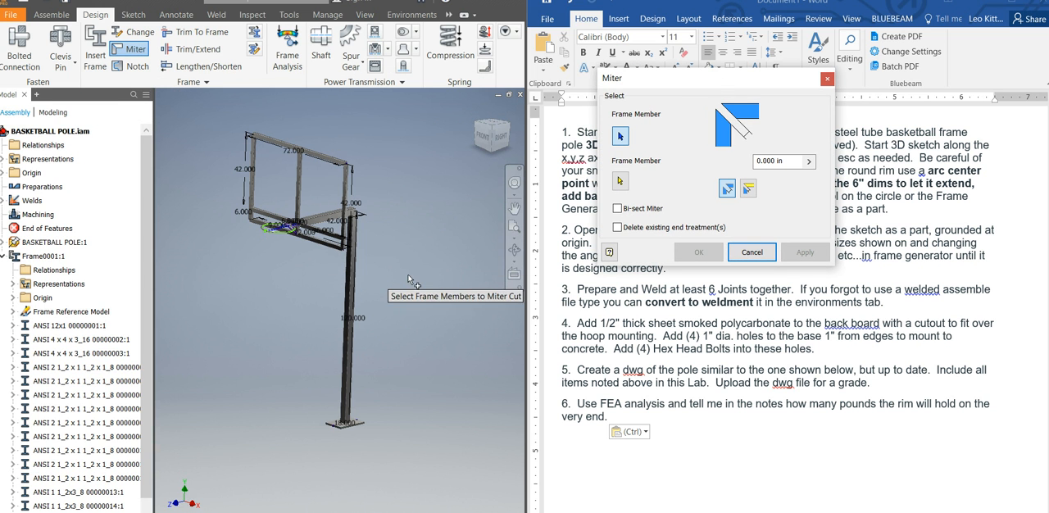
scroll(373, 238, up, 6)
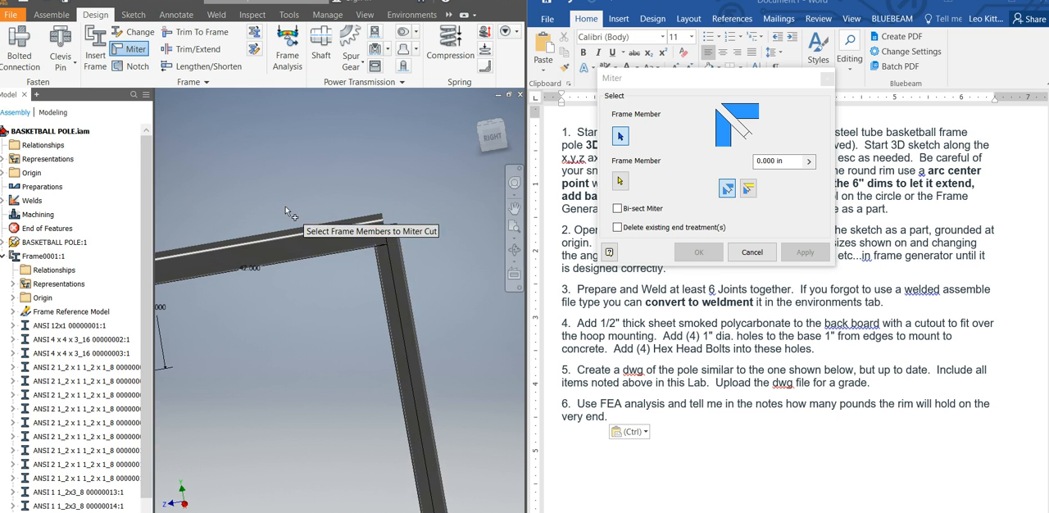
click(790, 160)
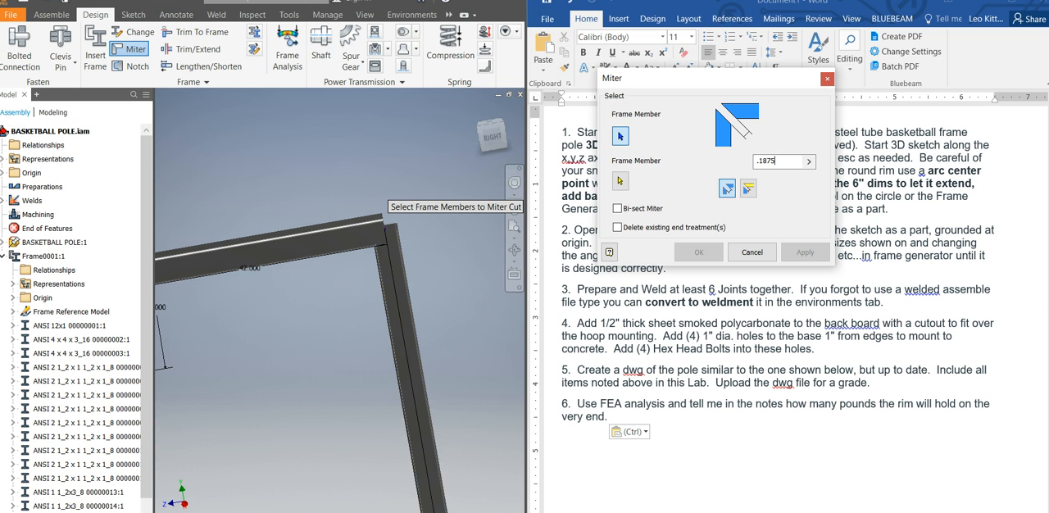
click(414, 471)
click(331, 245)
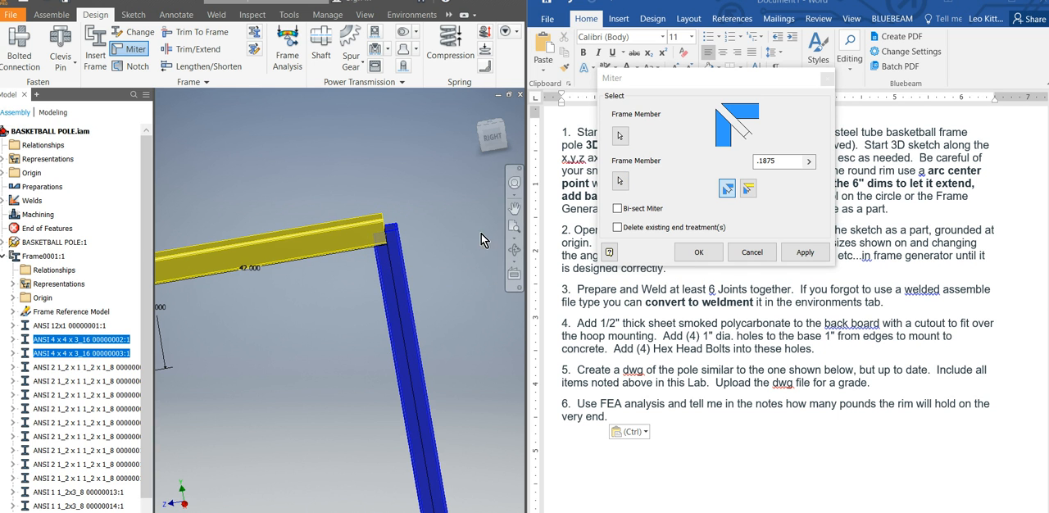
click(788, 256)
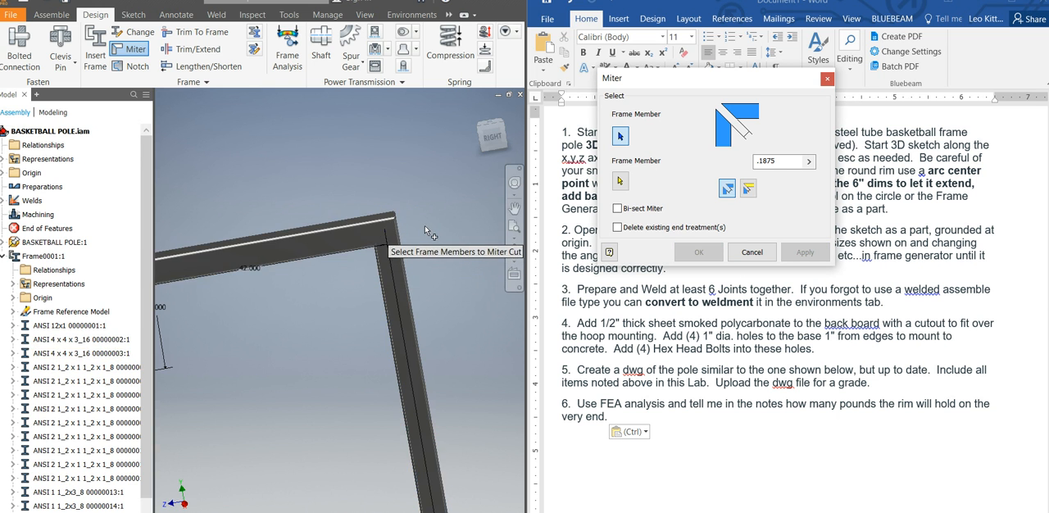
click(828, 81)
Examine the mitered corner between the pole and support arm, the pole's base, and the backboard frame.
scroll(410, 230, up, 4)
shift+middle_drag(388, 215, 263, 215)
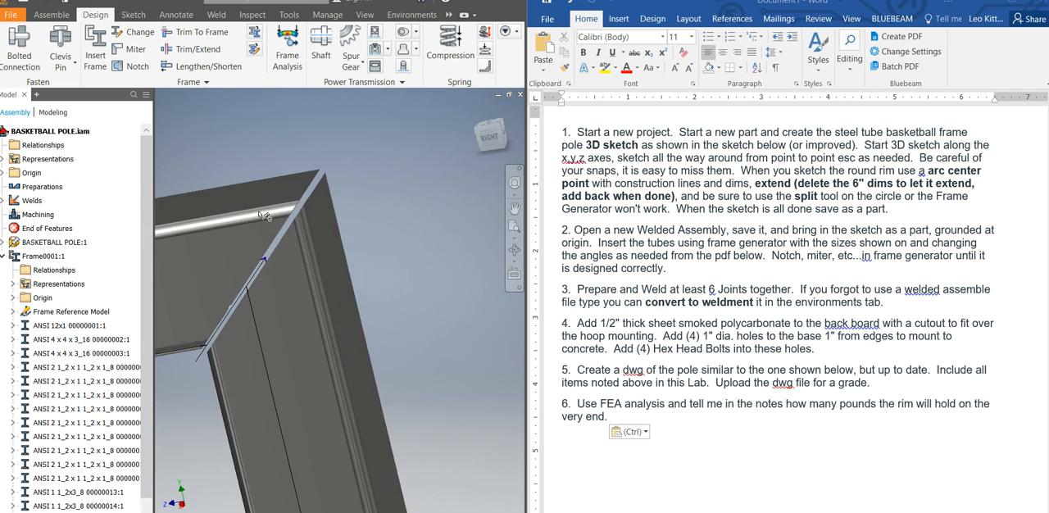
scroll(258, 213, up, 3)
scroll(347, 217, down, 8)
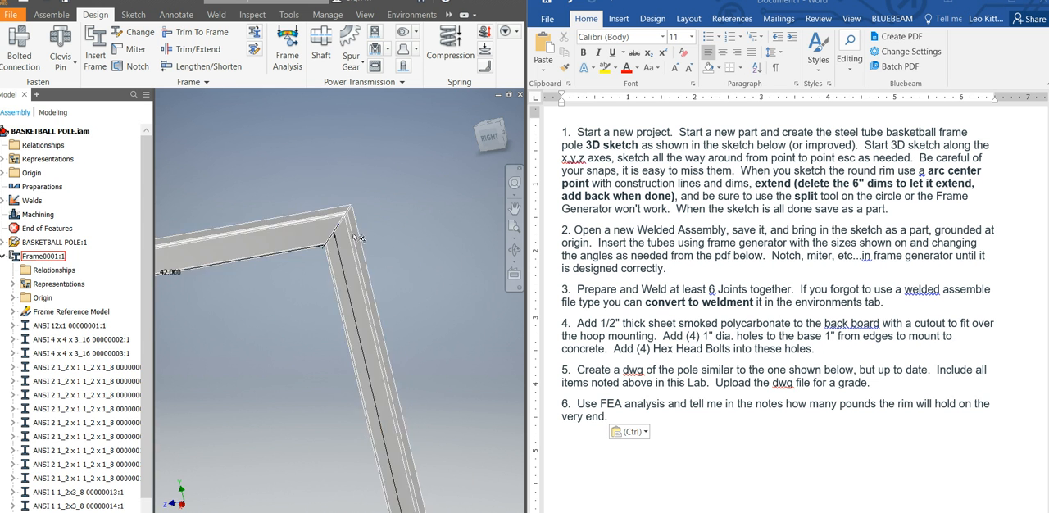
scroll(348, 303, down, 8)
shift+middle_drag(308, 354, 343, 335)
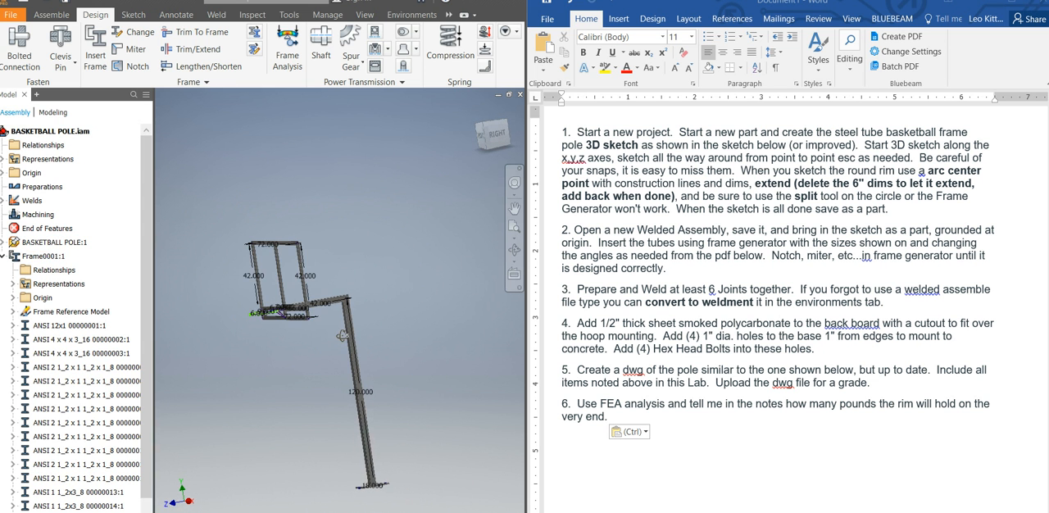
scroll(373, 507, up, 3)
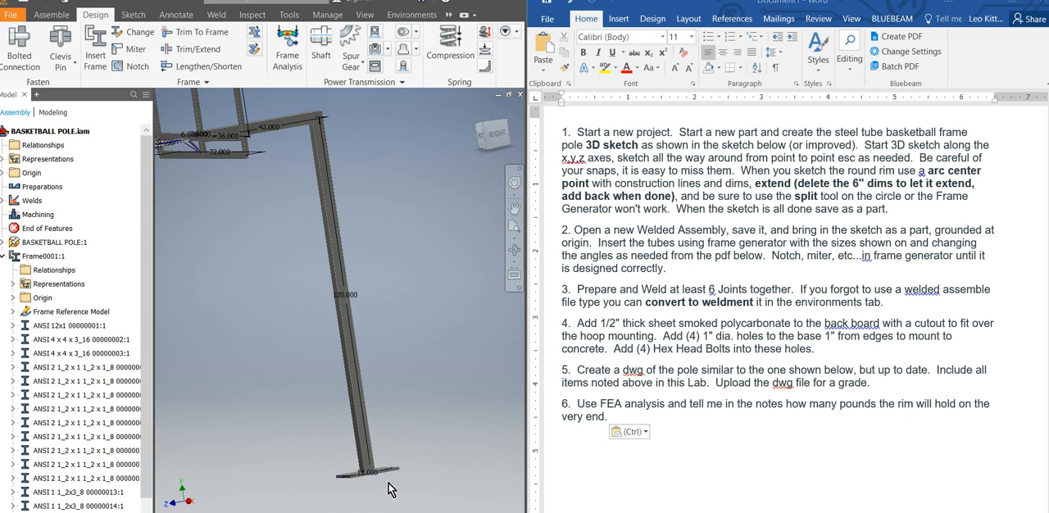
scroll(405, 463, down, 4)
scroll(347, 385, up, 5)
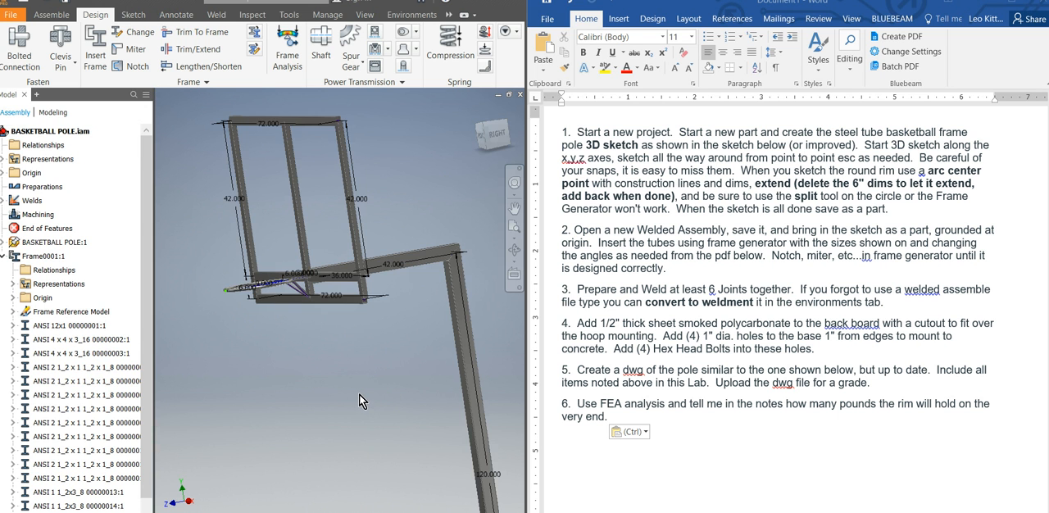
scroll(291, 140, down, 2)
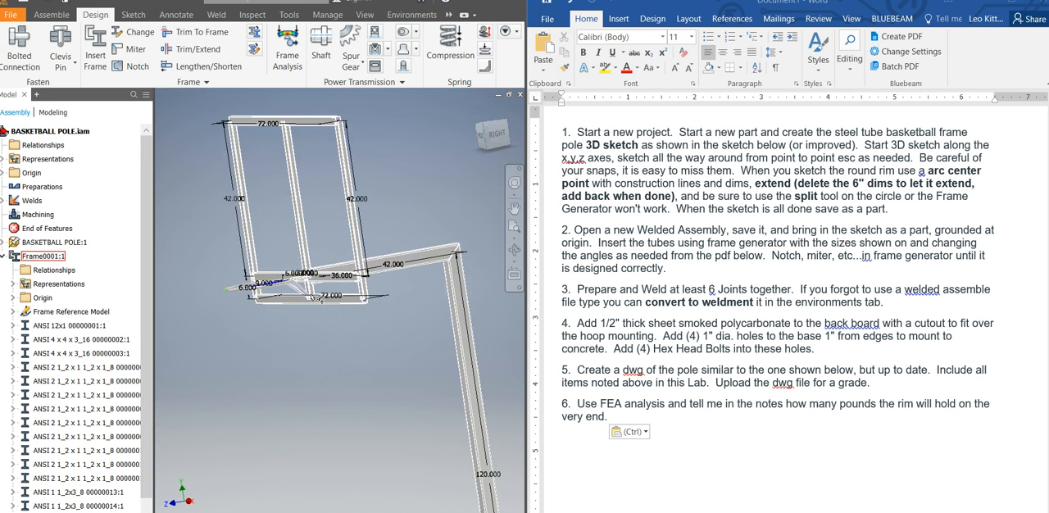
click(132, 55)
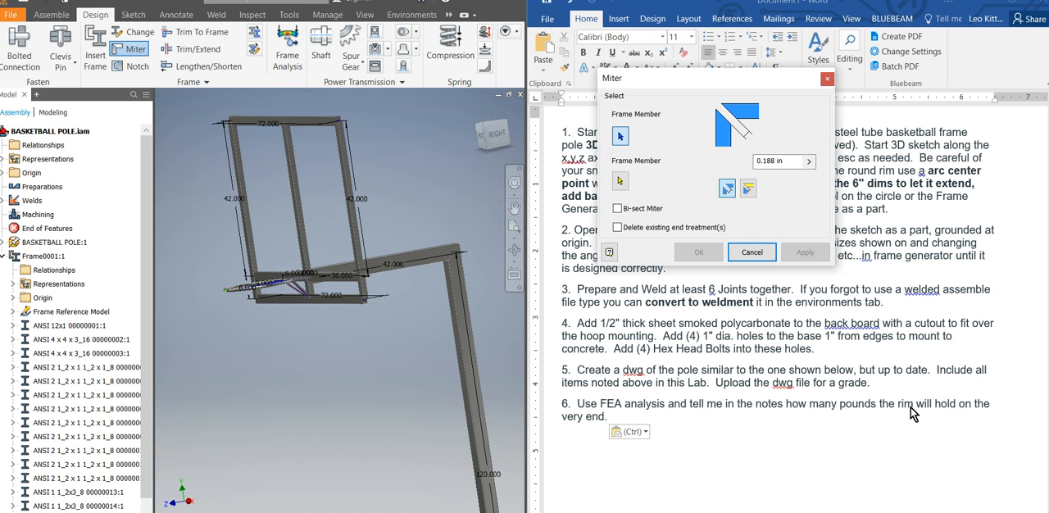
click(345, 307)
click(356, 250)
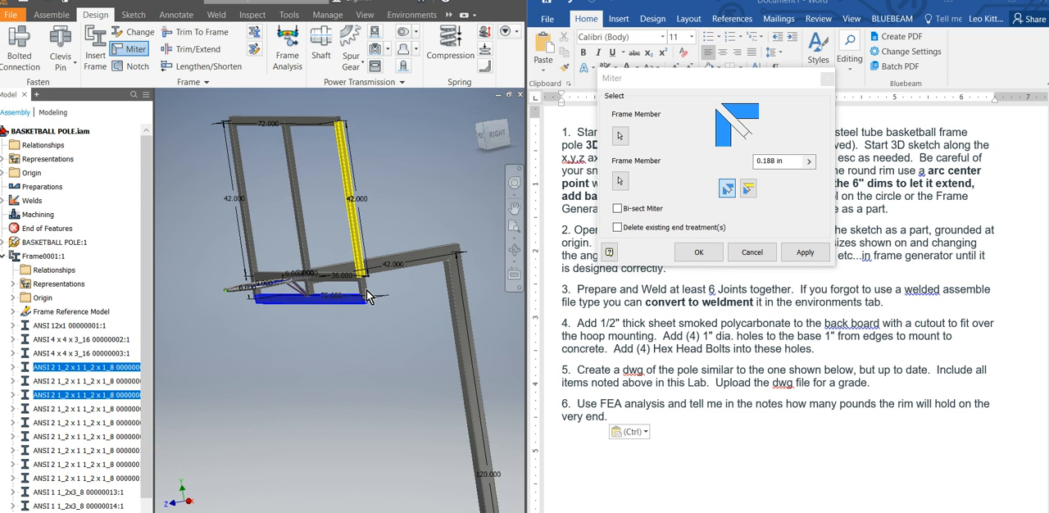
click(621, 183)
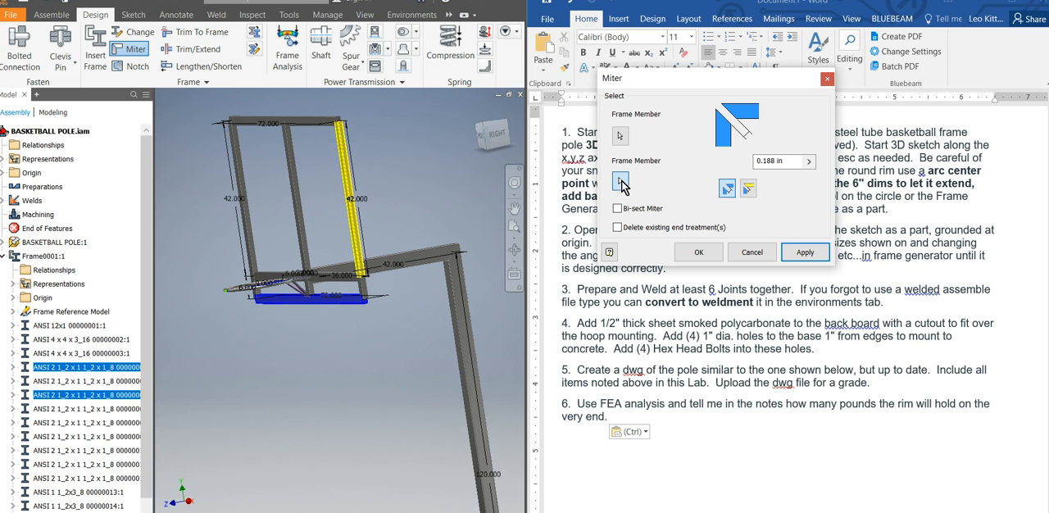
key(Escape)
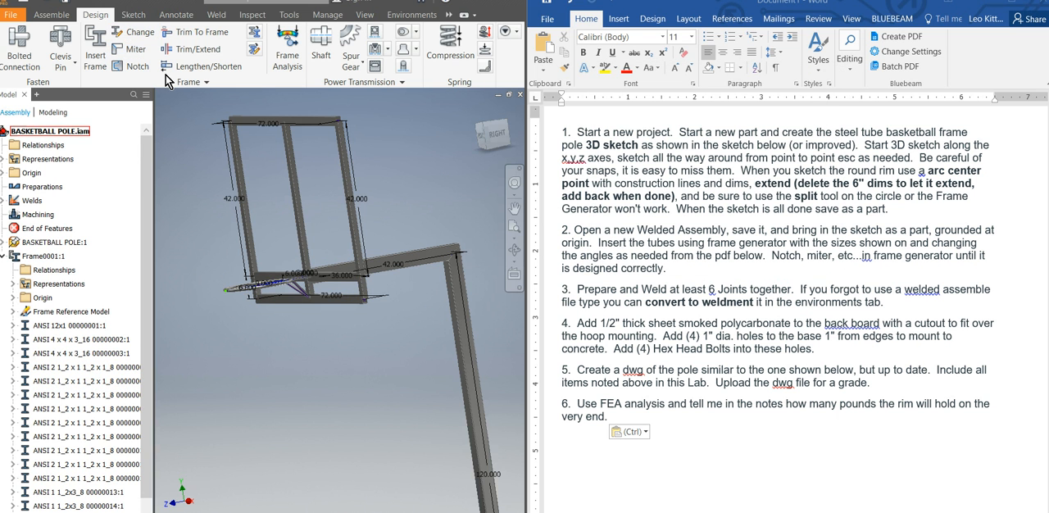
Miter the bottom rail of the backboard frame with the side members at both lower corners, using a 0.188 in gap.
click(133, 49)
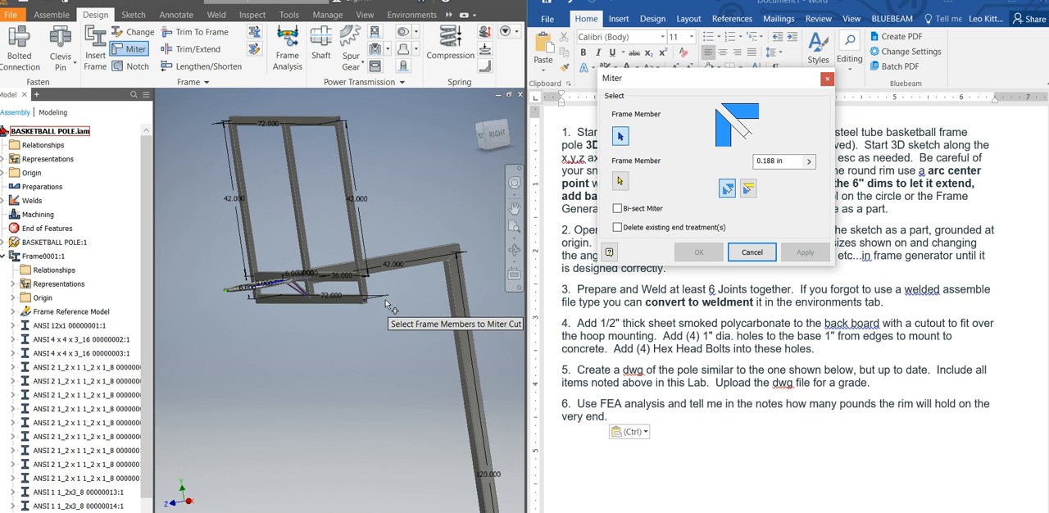
click(359, 291)
click(354, 301)
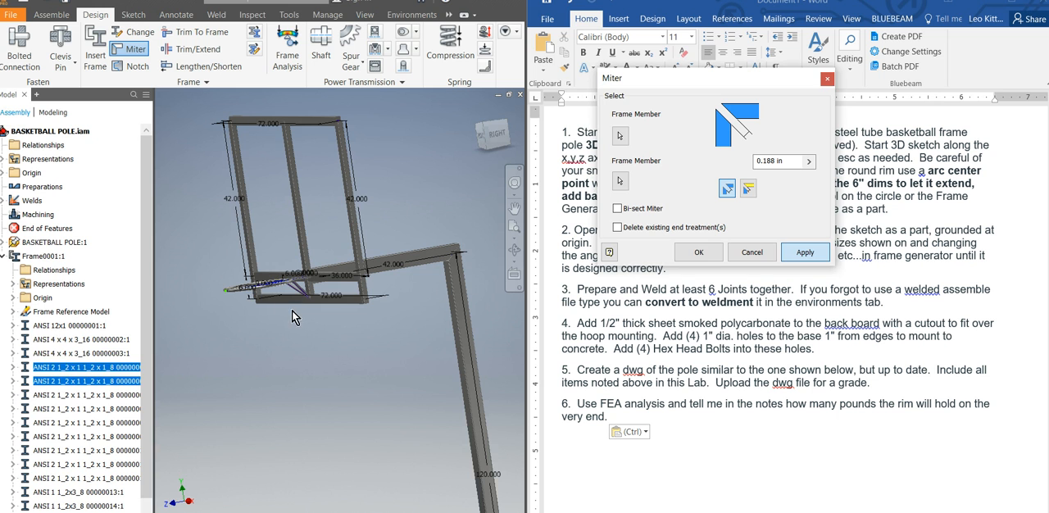
click(268, 298)
click(260, 292)
click(805, 253)
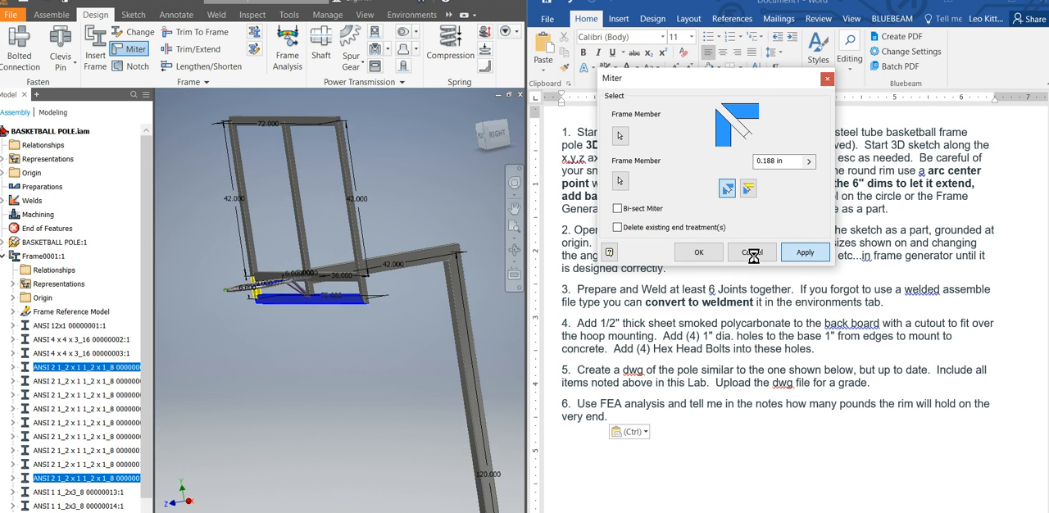
Miter the top rail of the backboard frame with the side uprights at both upper corners, keeping the 0.188 in gap.
click(252, 231)
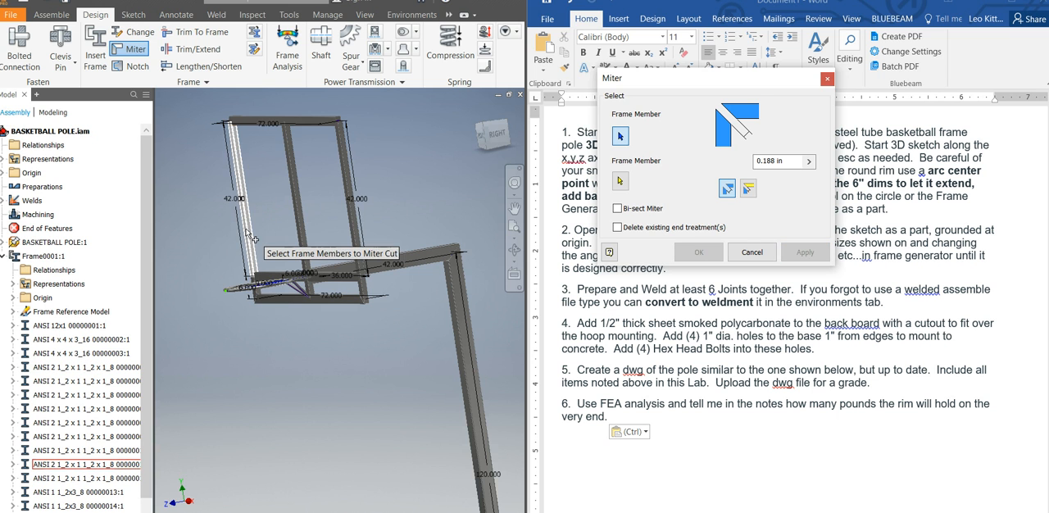
click(258, 122)
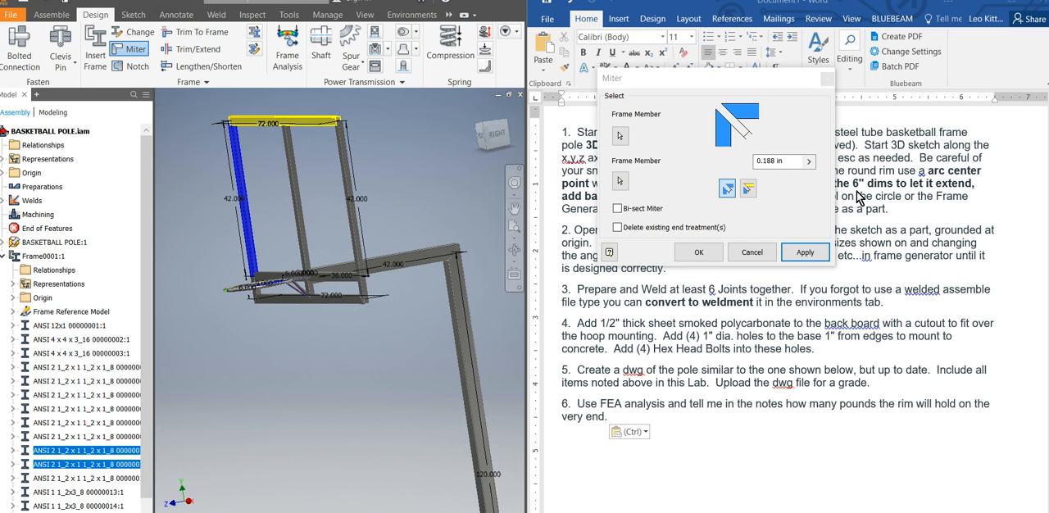
click(804, 253)
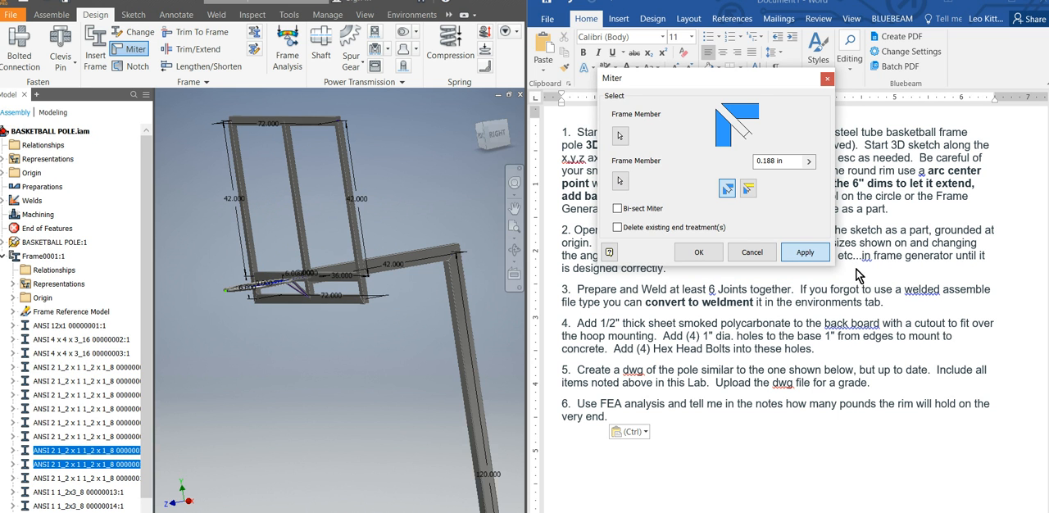
click(324, 125)
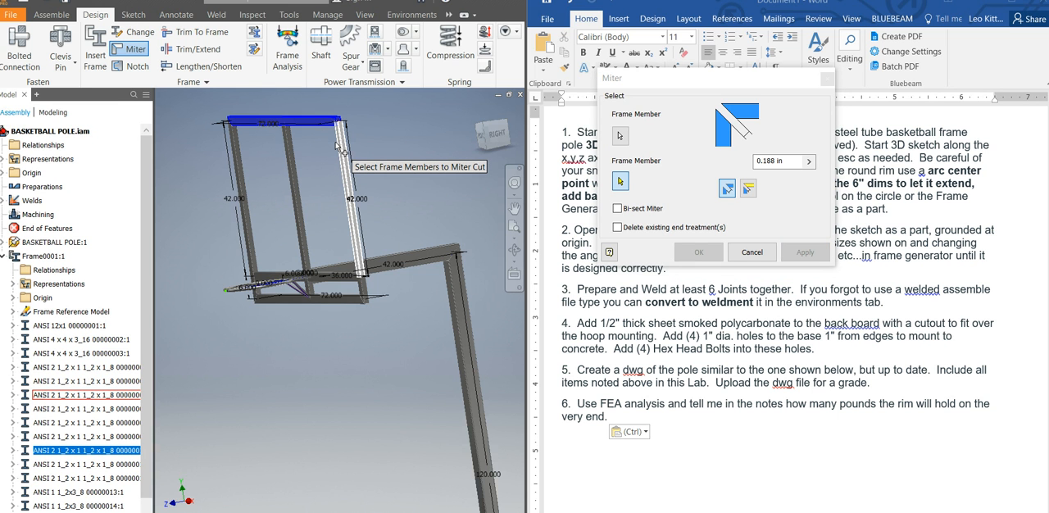
click(336, 149)
click(808, 254)
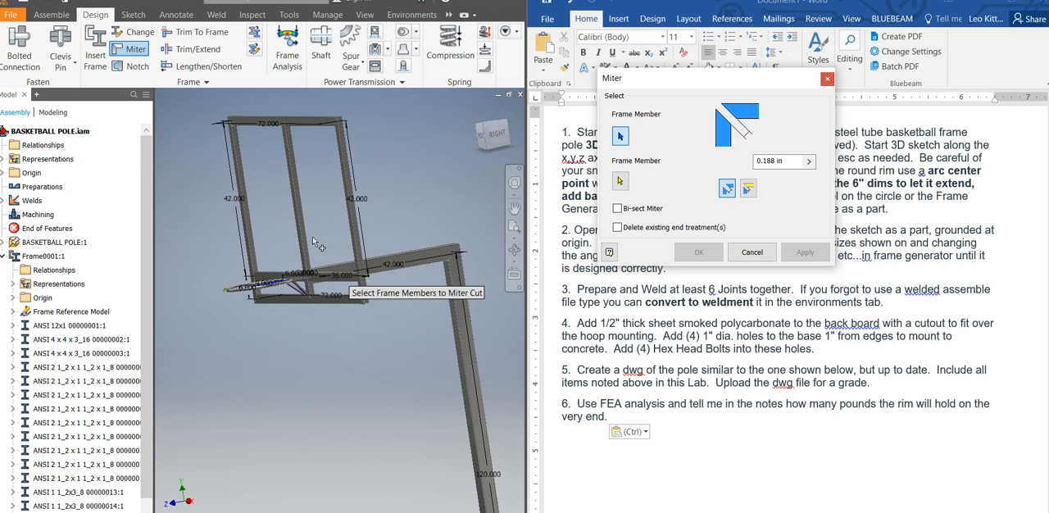
Notch the end of the 36 in backboard crossmember against the long 42 in side upright.
click(131, 66)
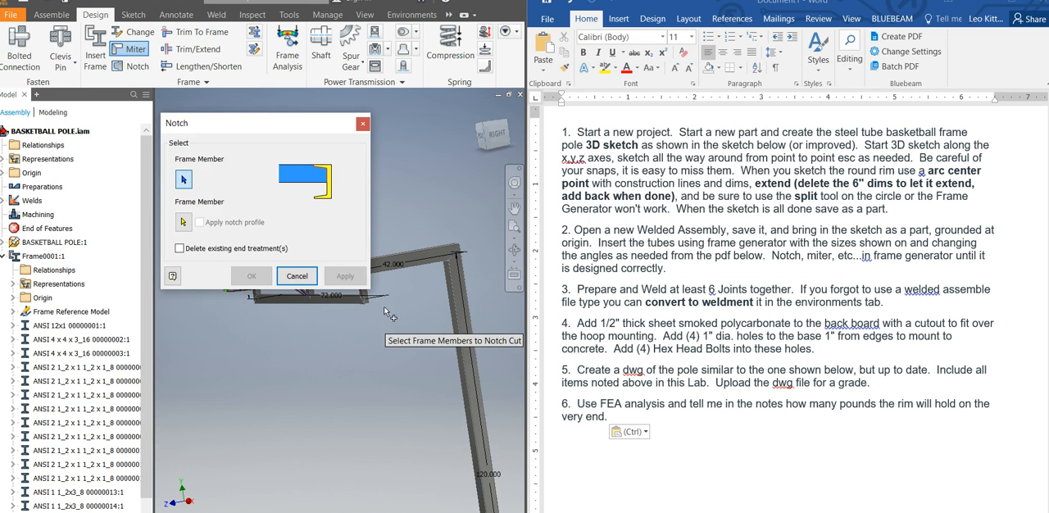
drag(328, 131, 603, 94)
scroll(353, 316, up, 3)
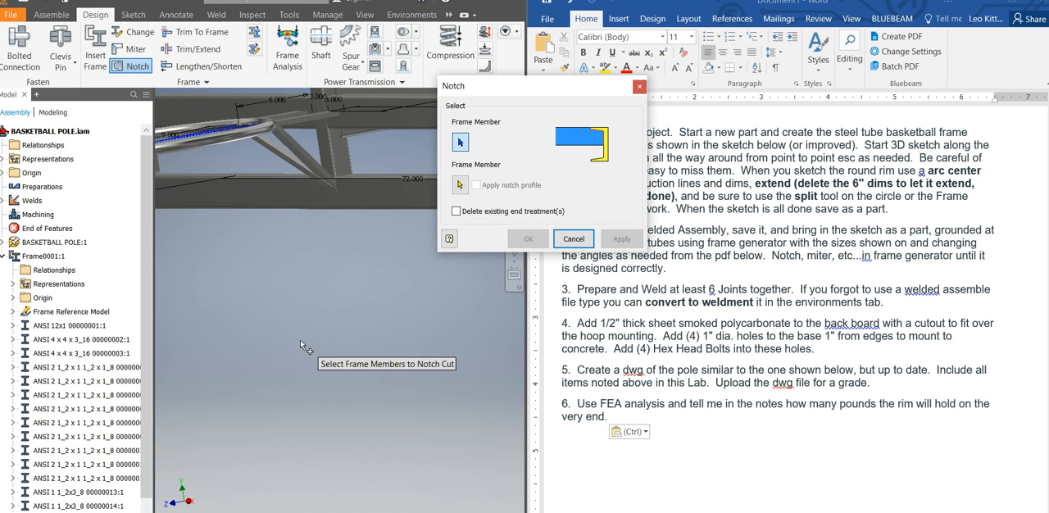
scroll(319, 364, down, 3)
scroll(368, 262, up, 2)
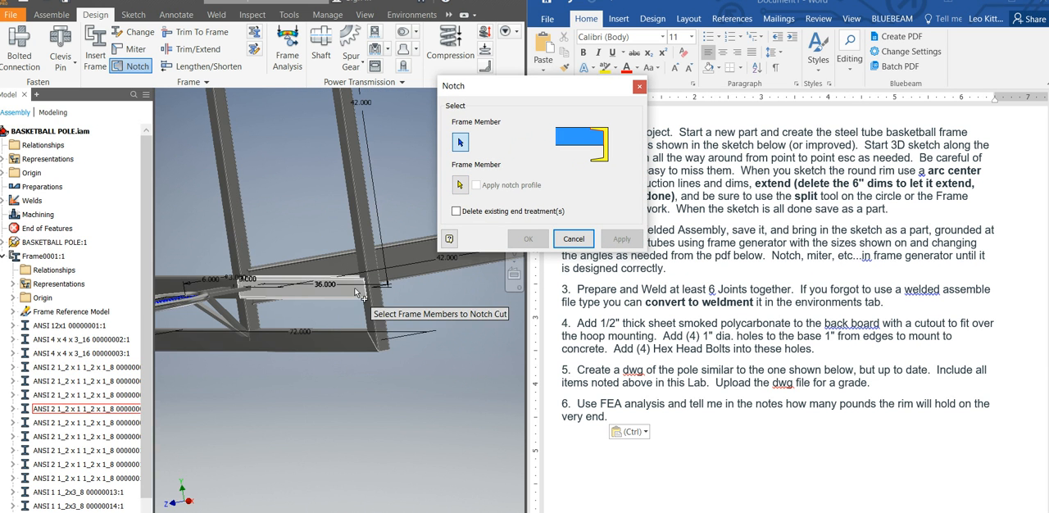
scroll(355, 288, up, 2)
scroll(355, 294, down, 3)
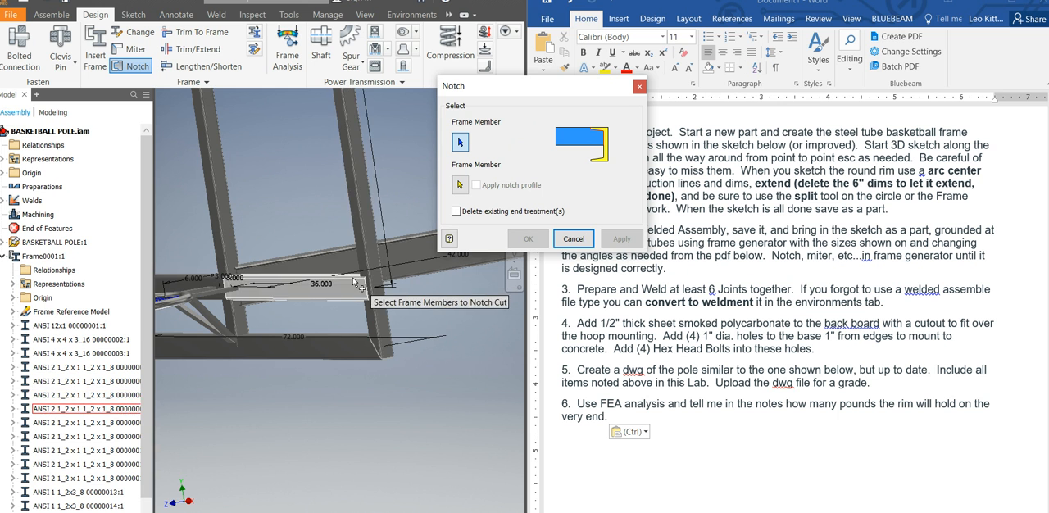
scroll(377, 291, up, 3)
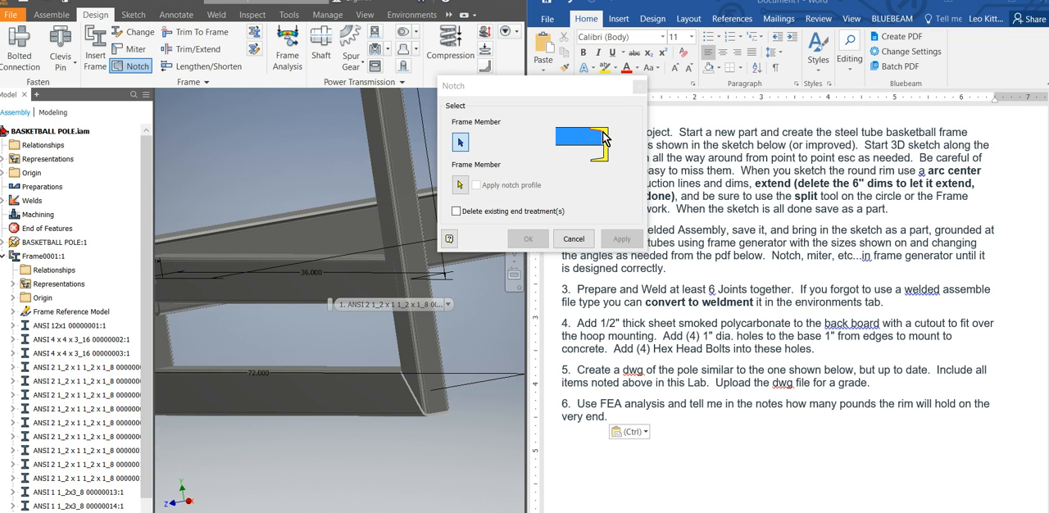
click(348, 283)
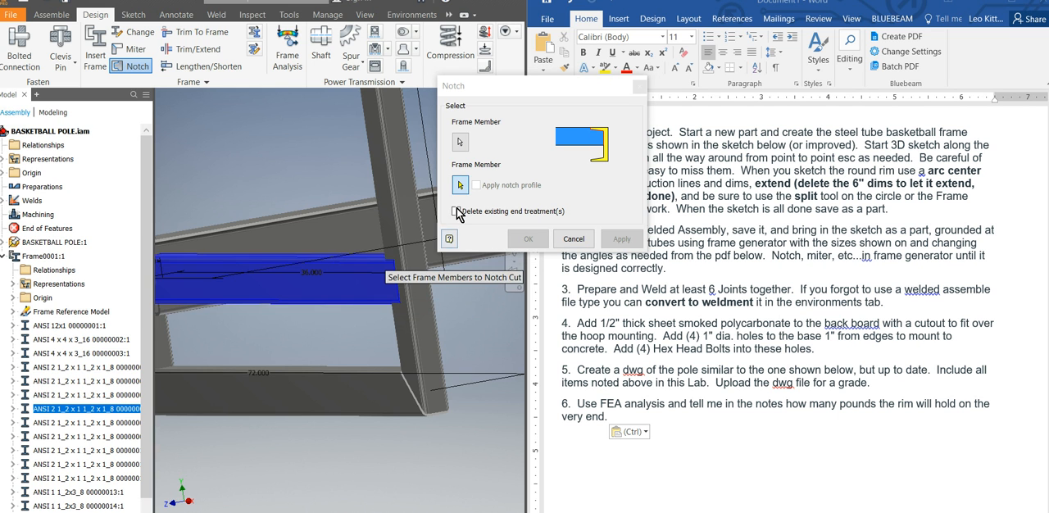
click(401, 203)
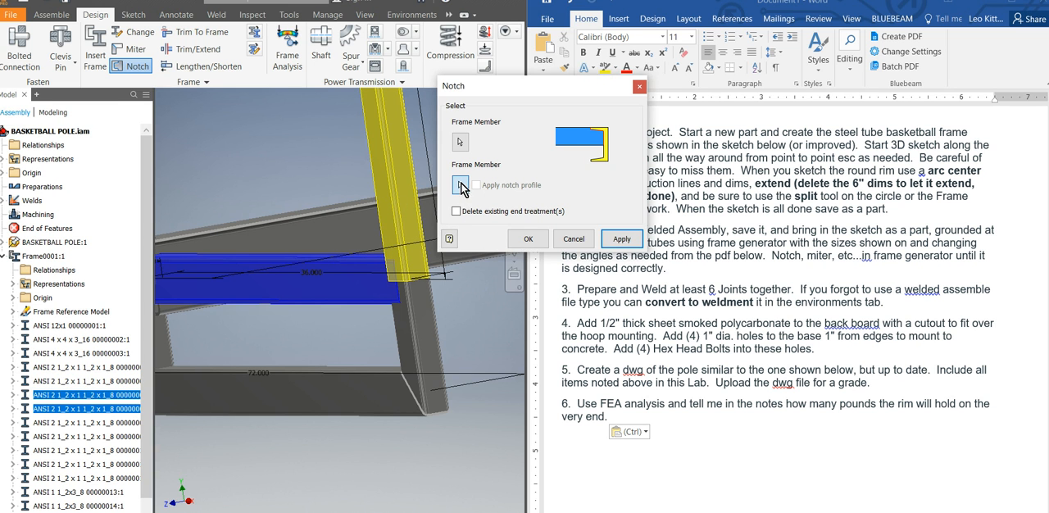
click(422, 338)
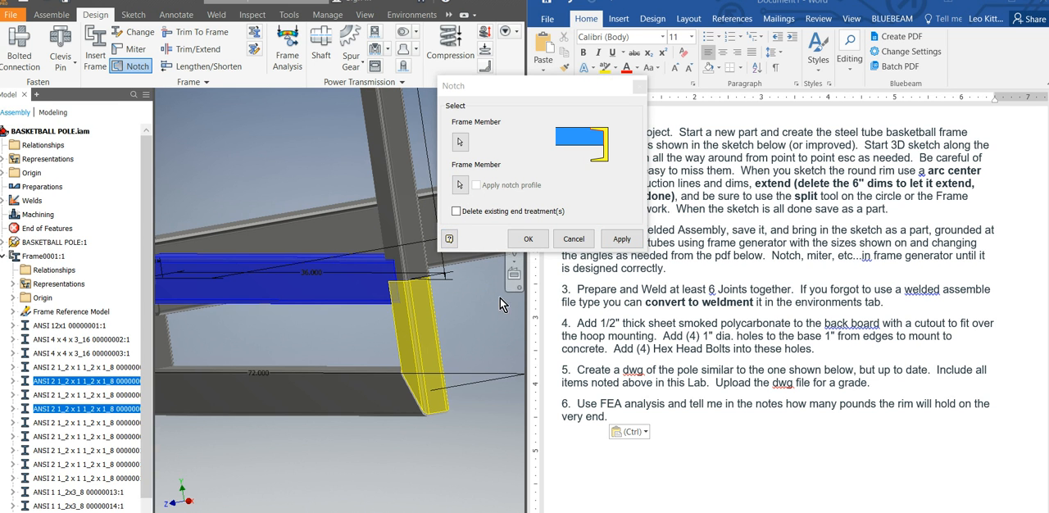
click(398, 211)
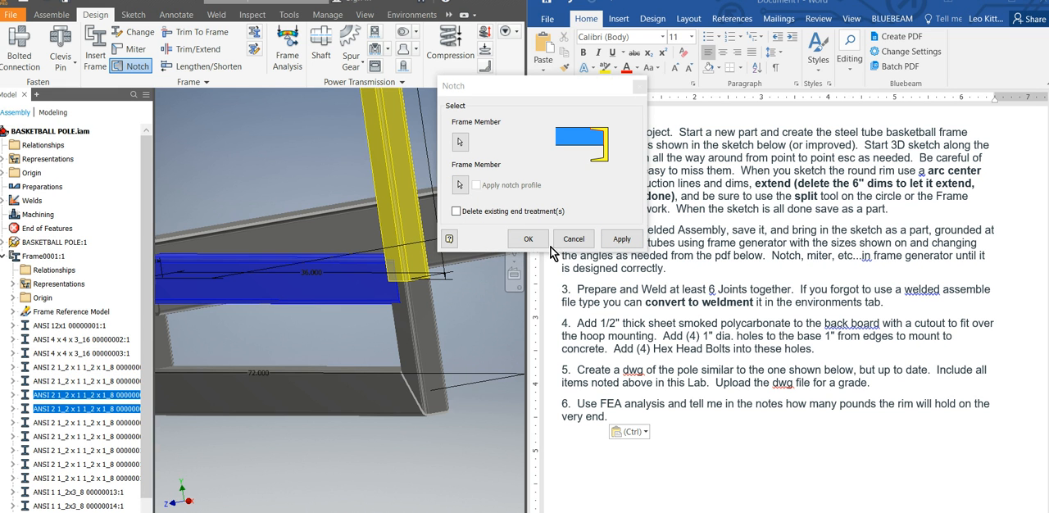
click(615, 240)
Notch the same crossmember end against the short side member below the upright.
click(397, 337)
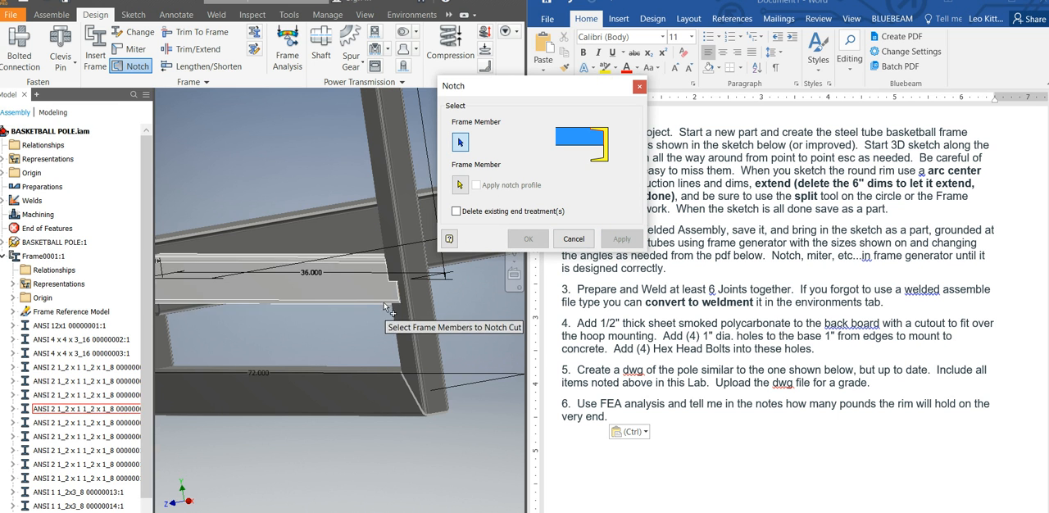
click(357, 291)
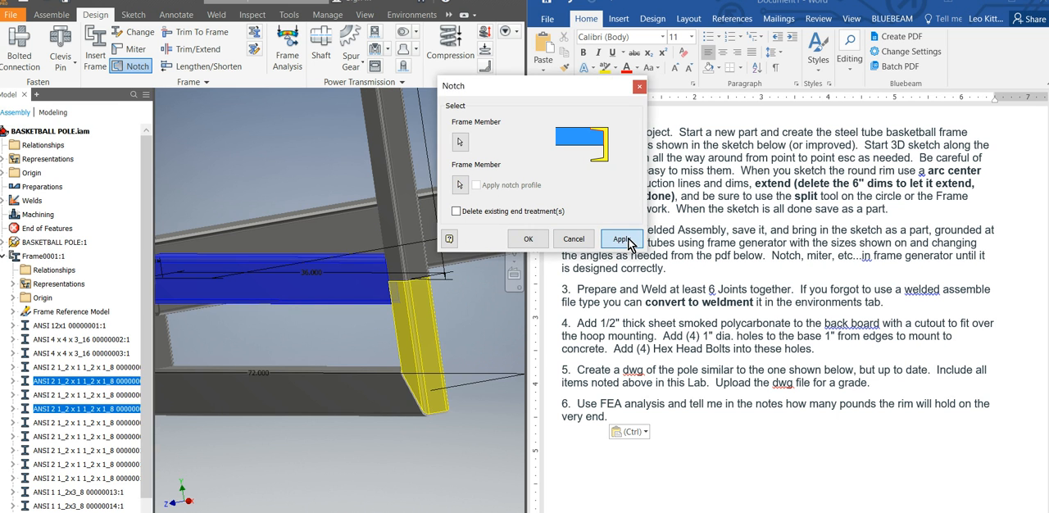
click(622, 239)
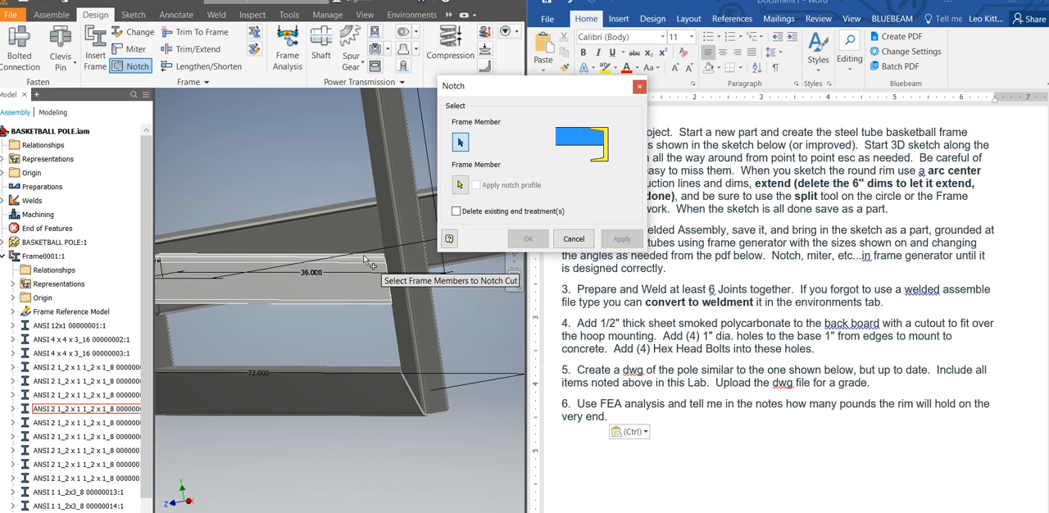
Notch the lower end of the vertical 4 x 4 pole against the 12x1 base plate and end the Notch command.
middle_drag(354, 462, 378, 462)
scroll(377, 465, up, 4)
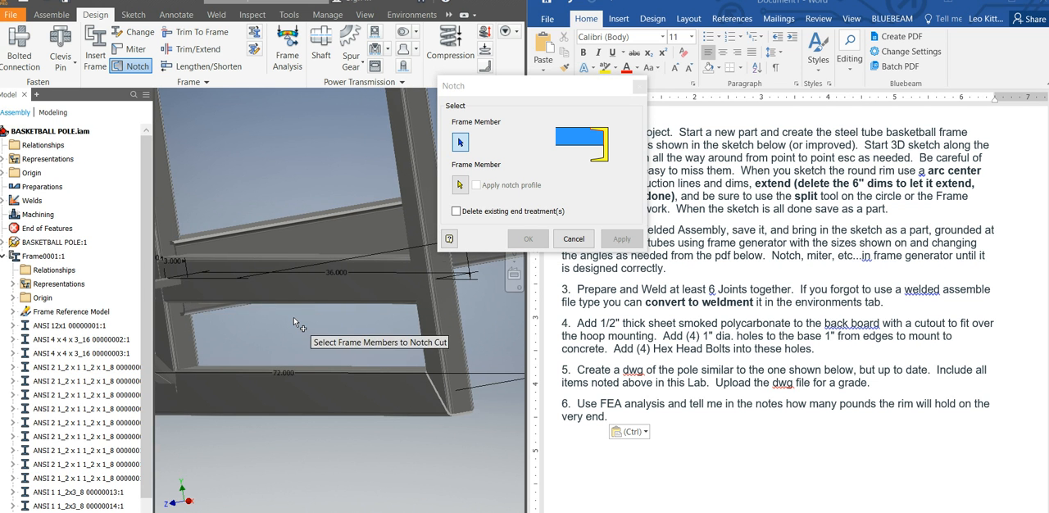
scroll(265, 307, down, 5)
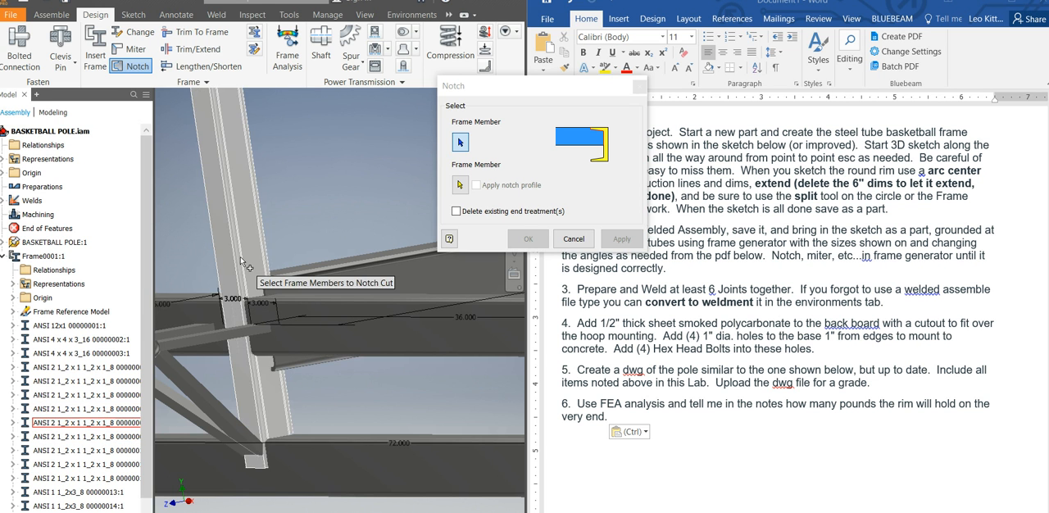
scroll(247, 283, down, 4)
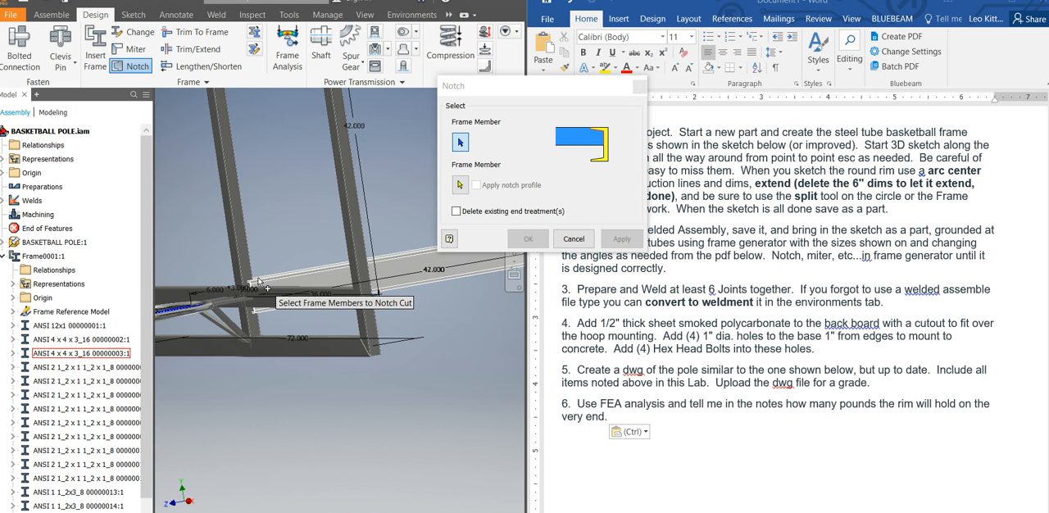
scroll(247, 283, up, 10)
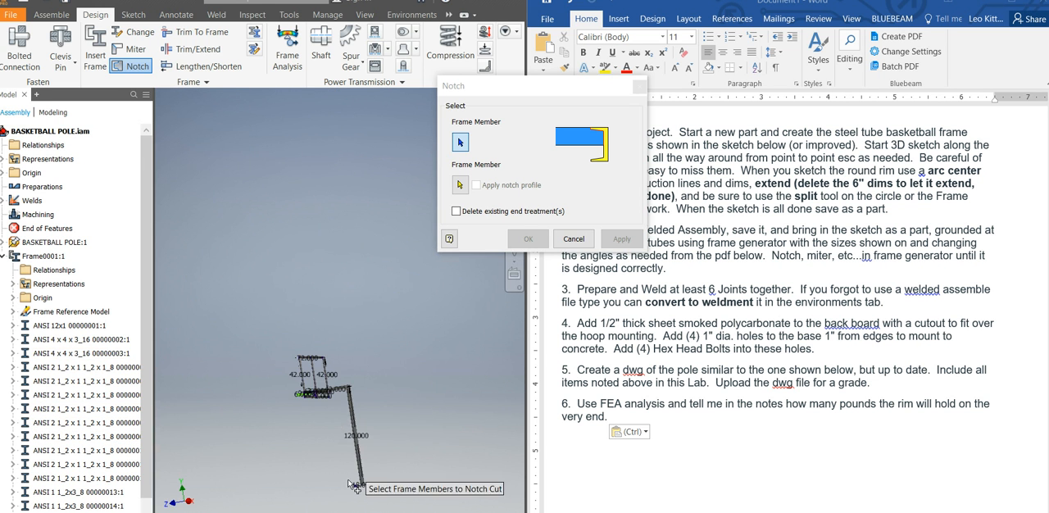
scroll(393, 459, down, 6)
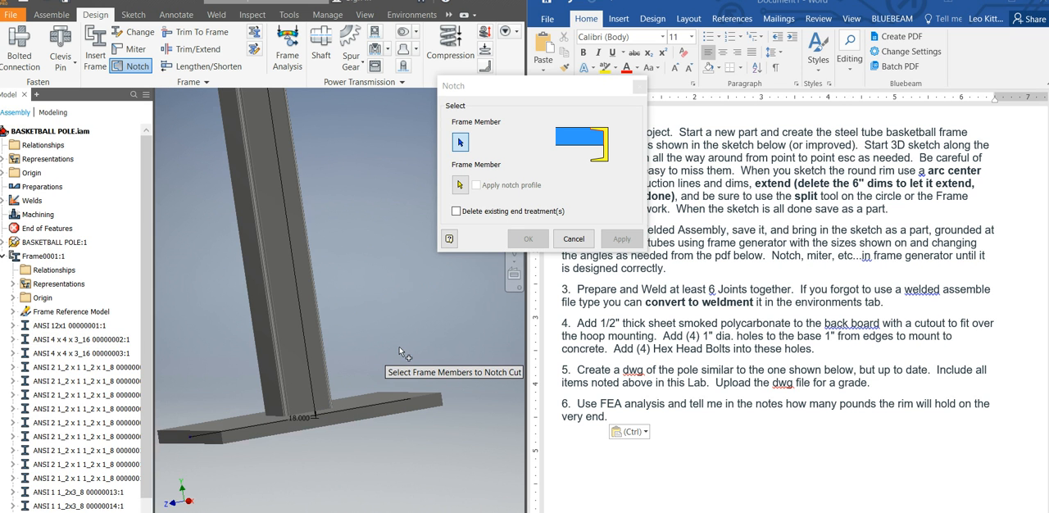
mouse_move(399, 353)
shift+middle_down()
mouse_move(409, 342)
mouse_move(400, 353)
shift+middle_up()
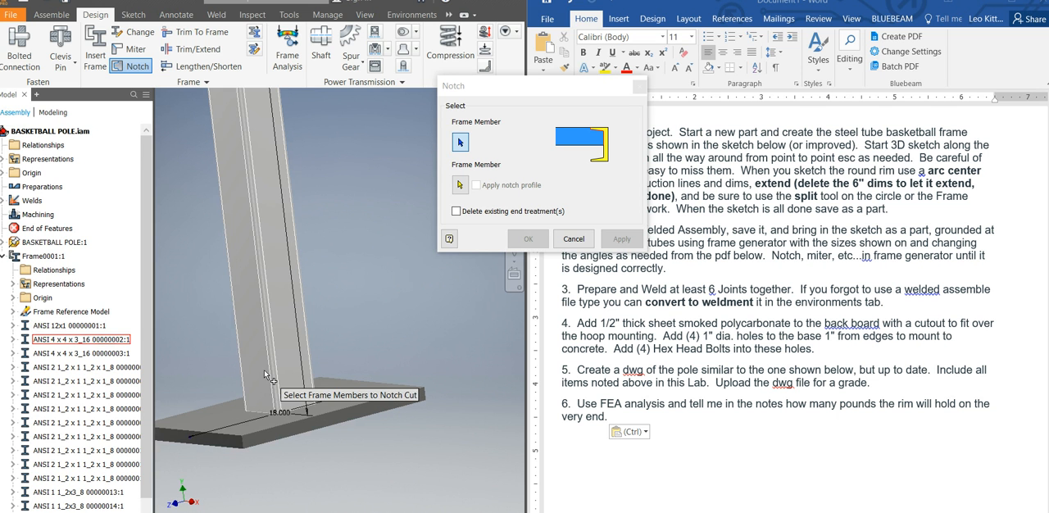
click(285, 387)
click(361, 402)
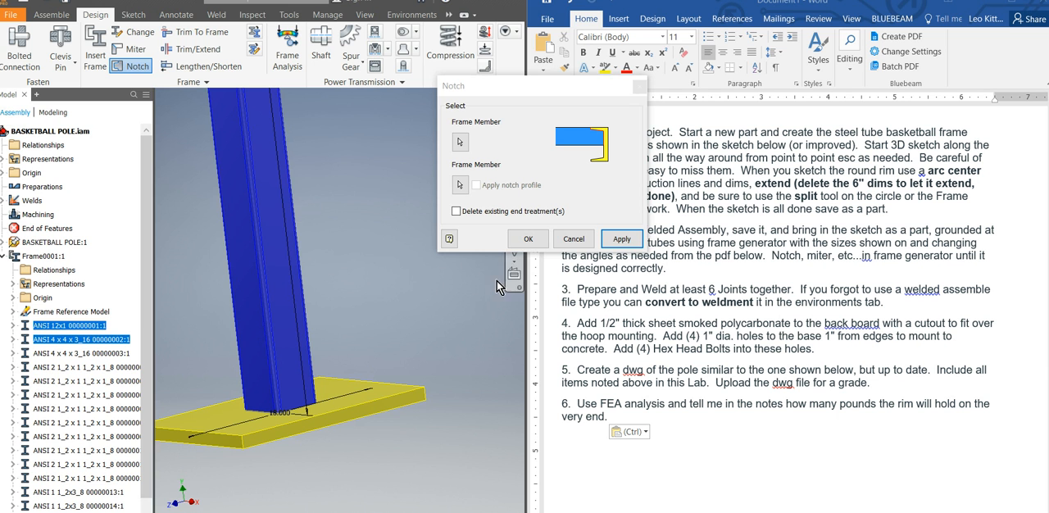
click(621, 238)
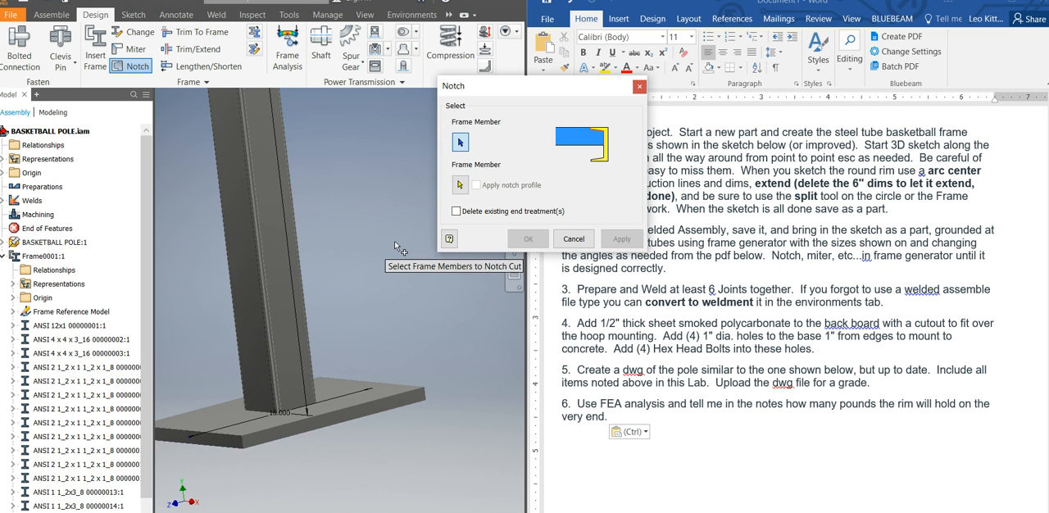
click(640, 87)
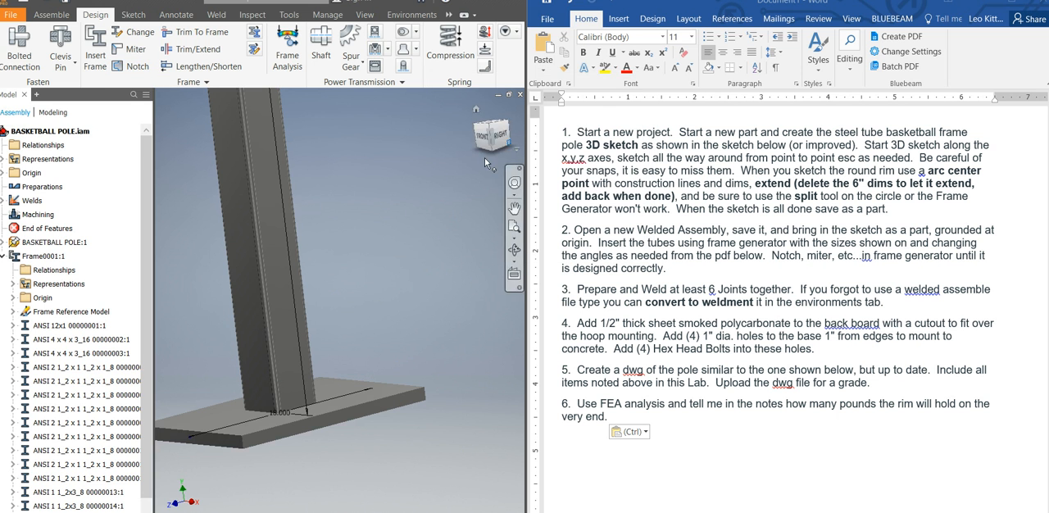
Activate the weldment's Welds mode and start a fillet weld with 0.25 in by 0.25 in legs.
shift+middle_drag(336, 389, 366, 342)
scroll(251, 278, up, 3)
scroll(244, 209, down, 3)
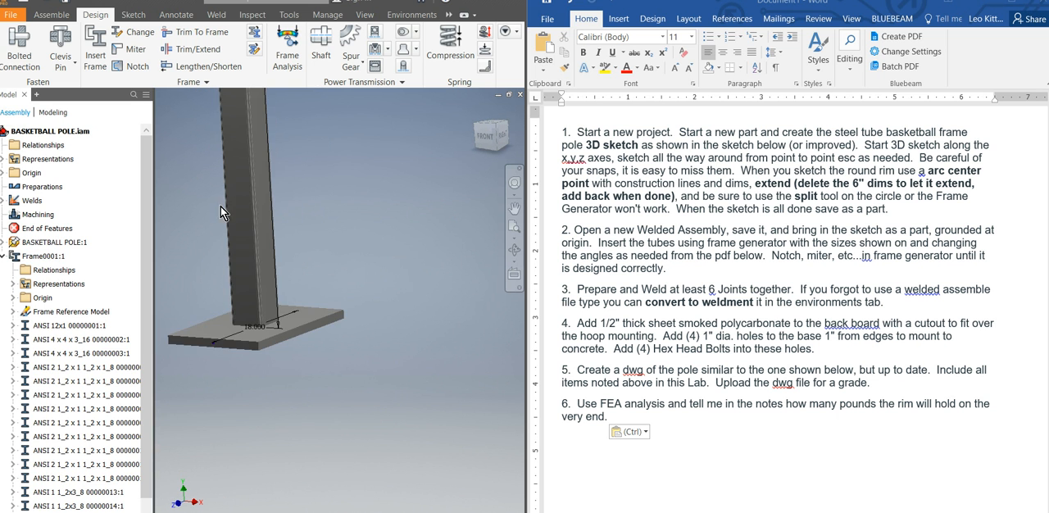
click(217, 15)
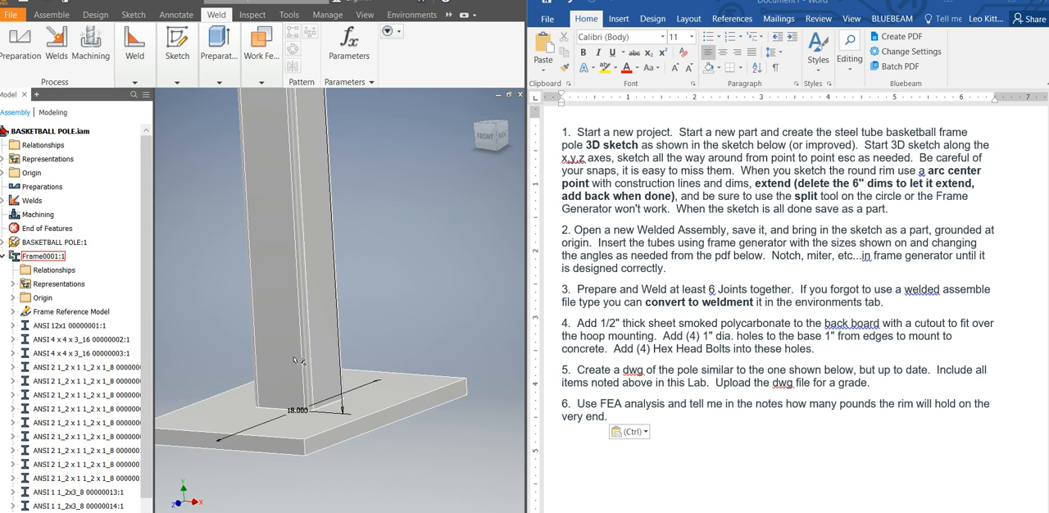
click(130, 84)
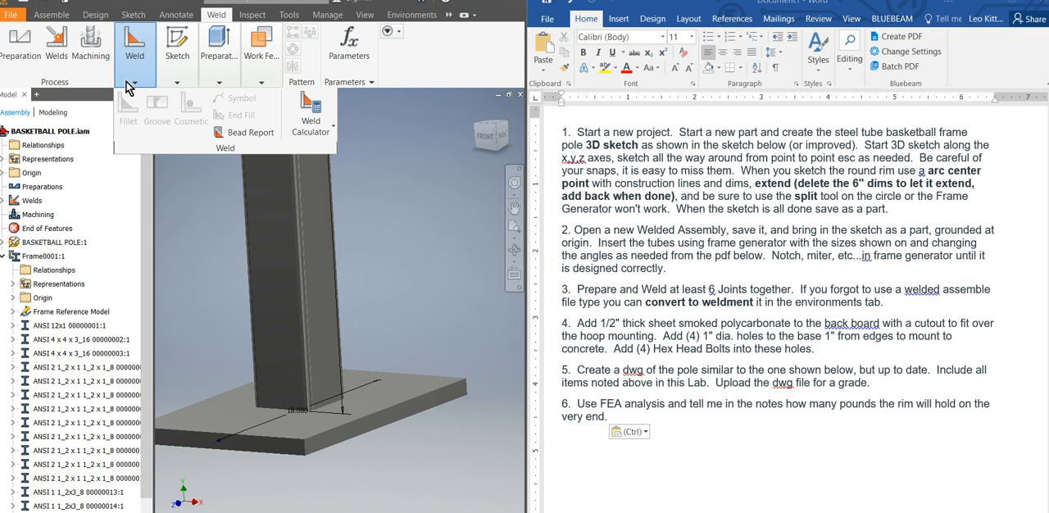
click(57, 59)
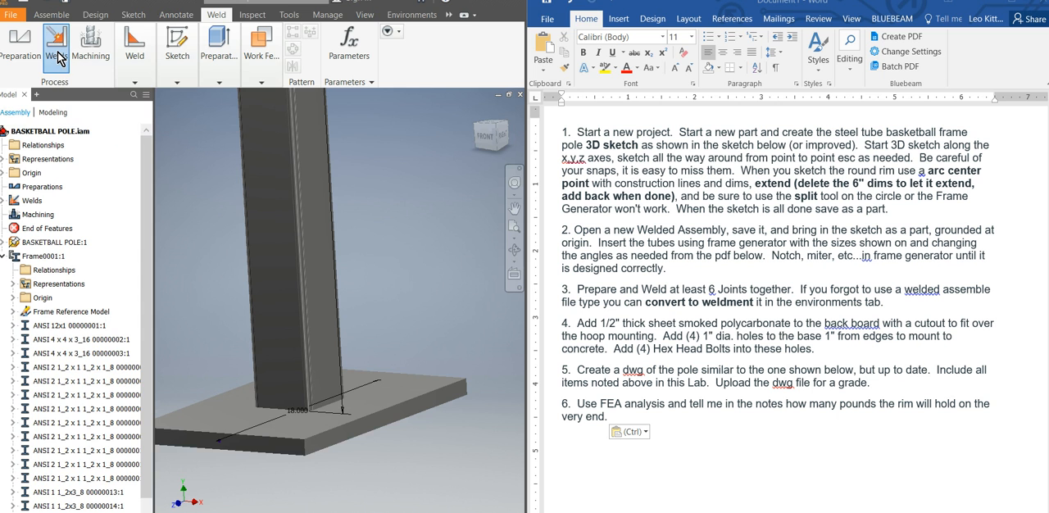
click(136, 83)
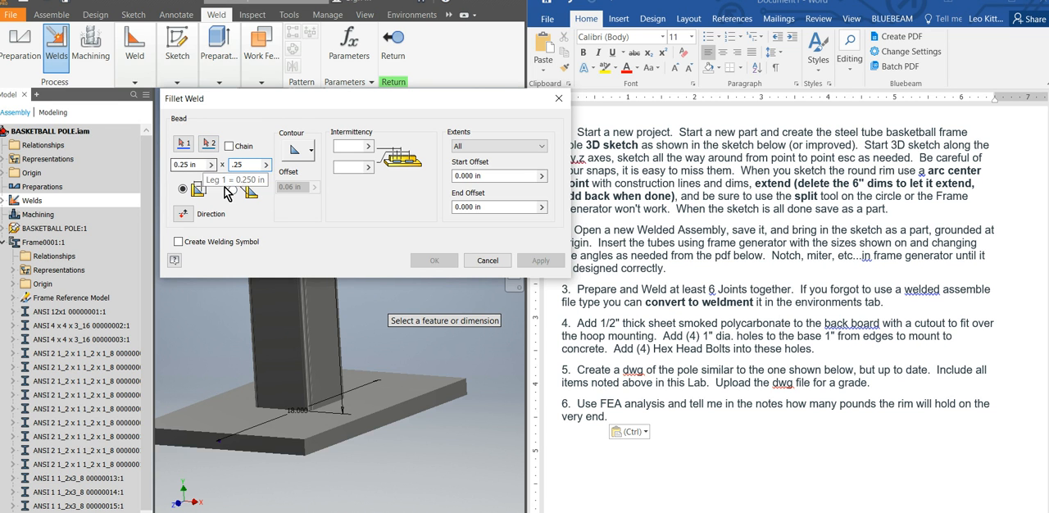
Select the chained outer faces of the vertical pole as the first face set and the base plate's top face as the second.
click(185, 145)
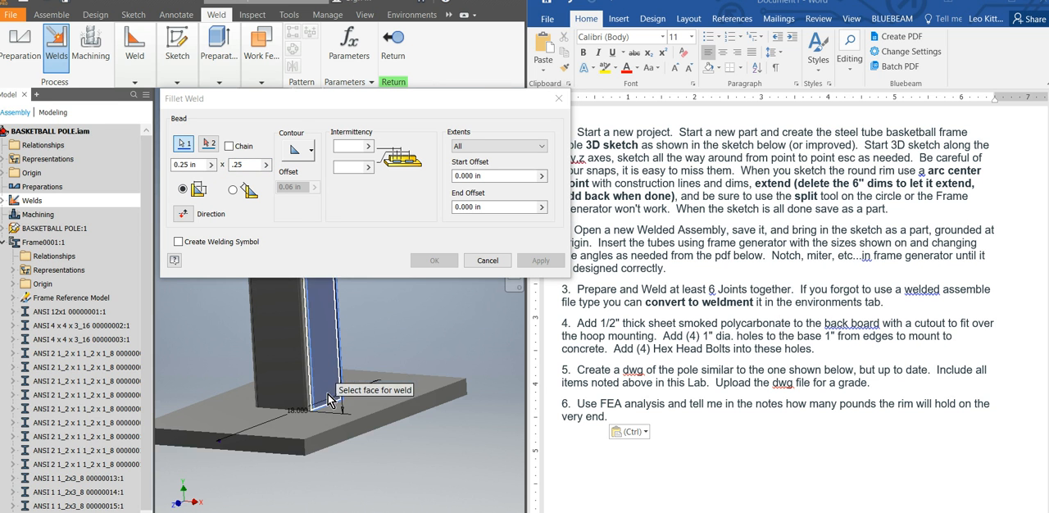
scroll(320, 359, up, 3)
click(322, 364)
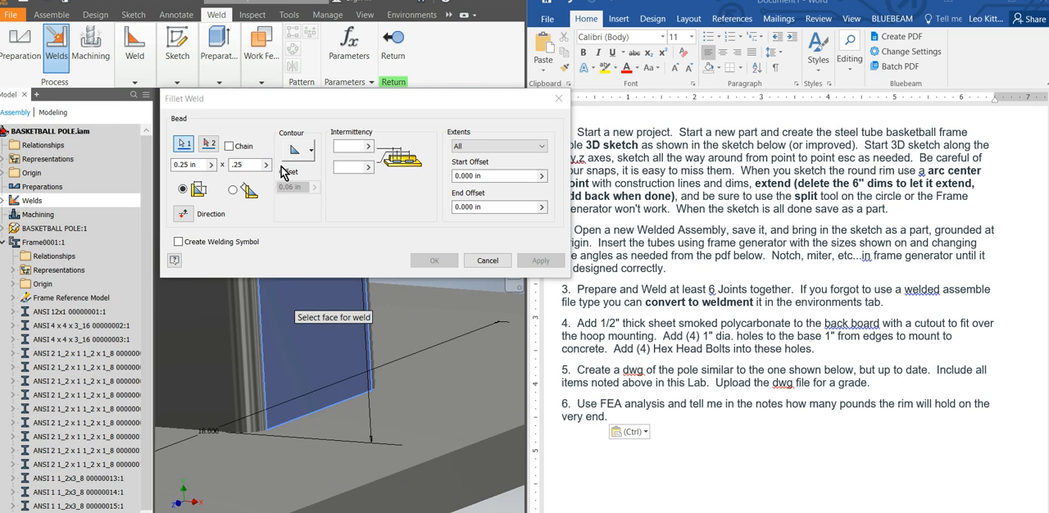
click(229, 147)
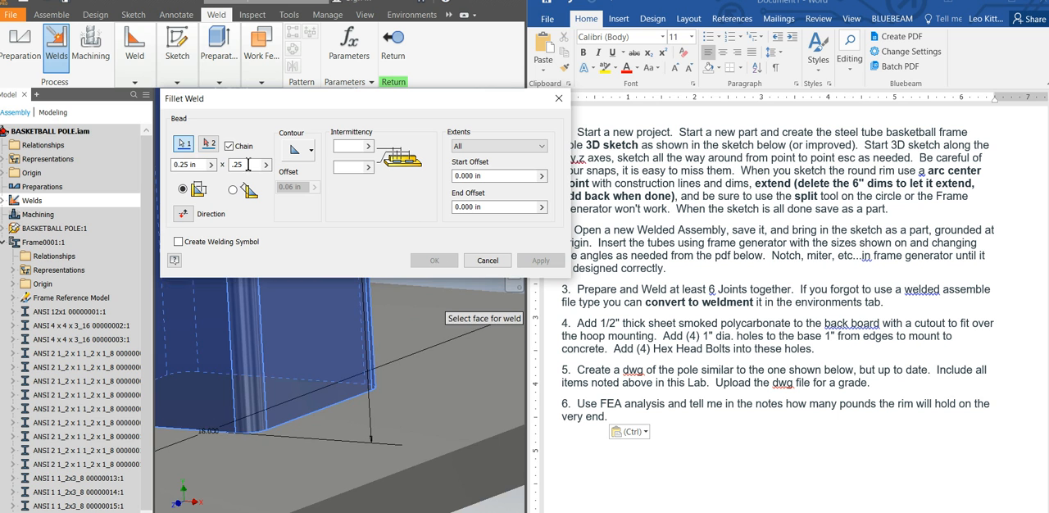
click(209, 143)
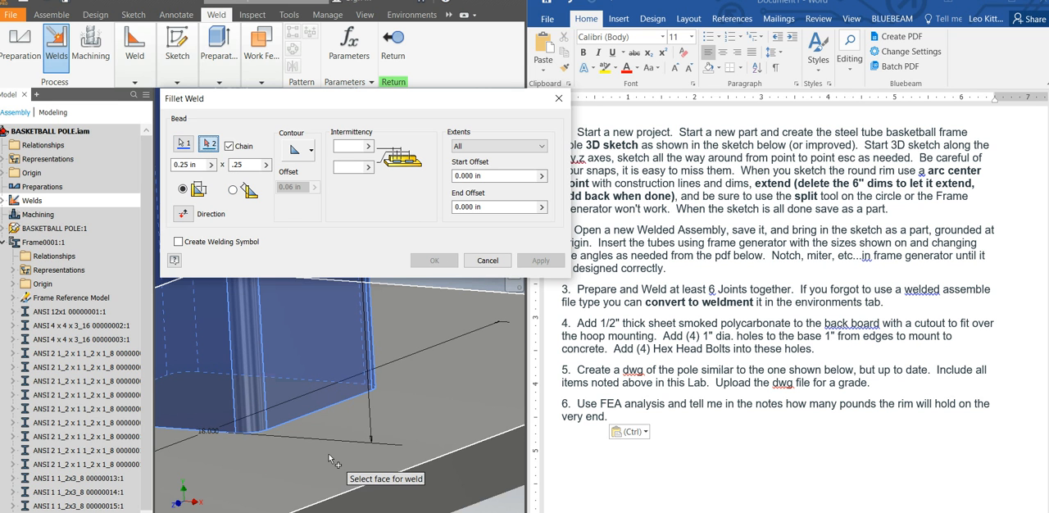
click(373, 447)
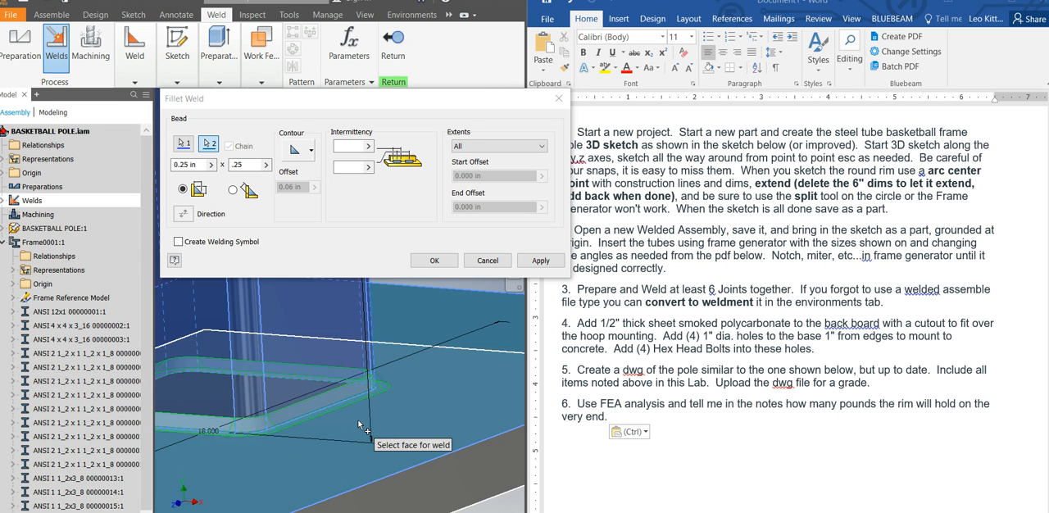
Make the fillet bead around the pole's base intermittent with values 1 and 2, and apply the weld.
scroll(359, 424, up, 3)
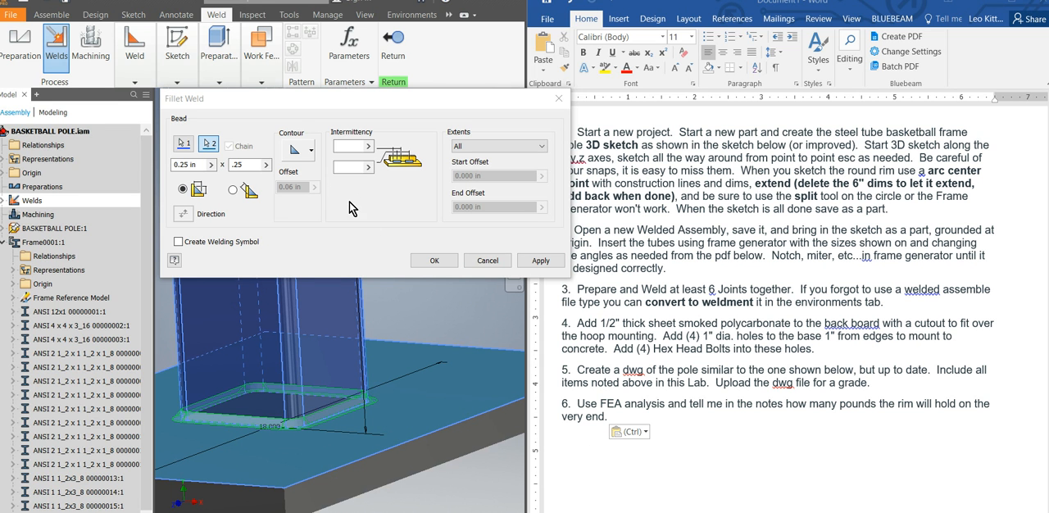
click(353, 148)
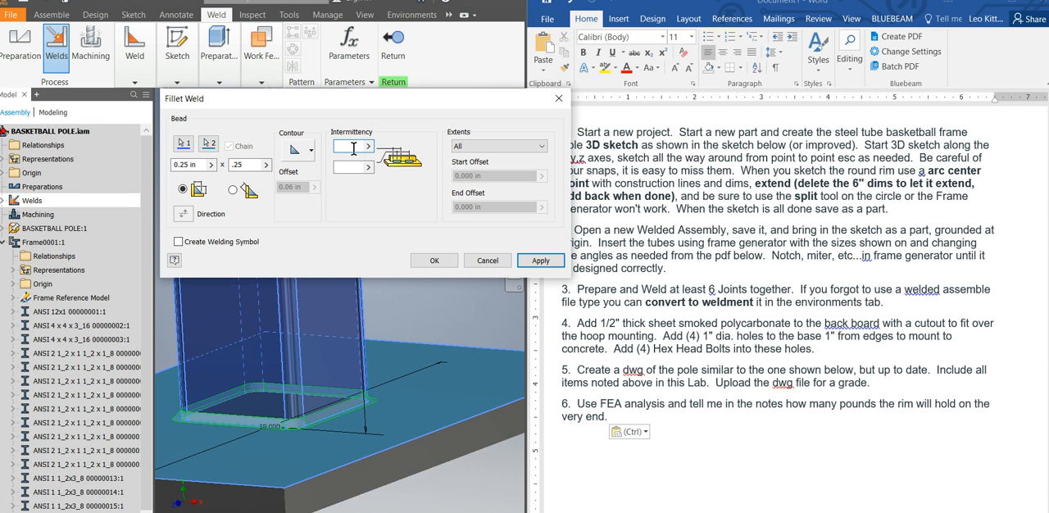
click(344, 167)
text(2)
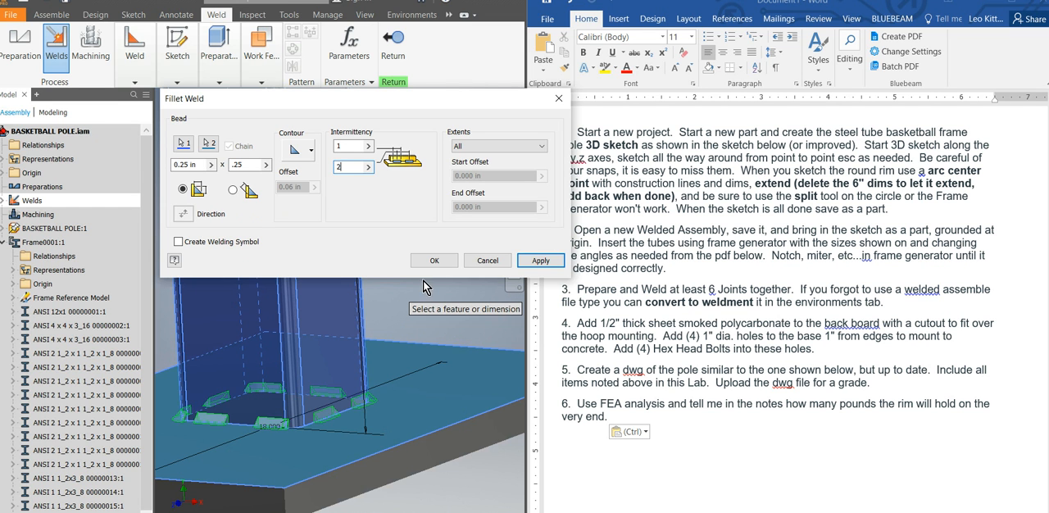
click(537, 262)
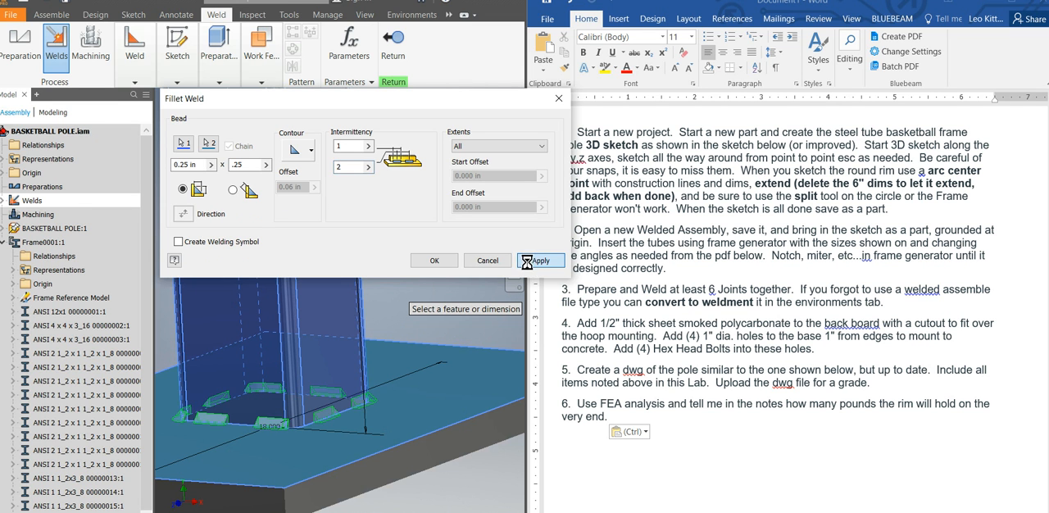
End the Fillet Weld command and start a groove weld with Chain Faces and Full Face Weld enabled for both face sets.
scroll(402, 413, down, 5)
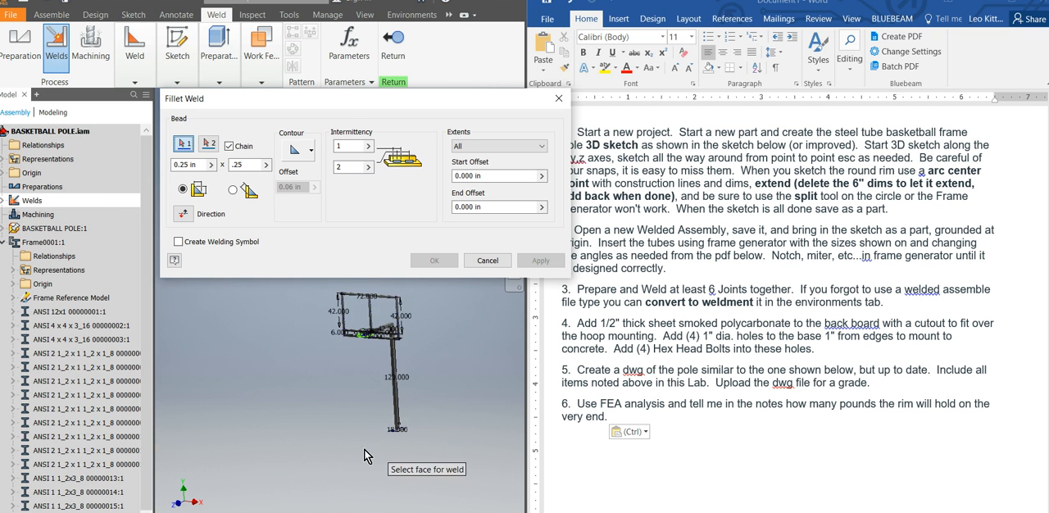
scroll(386, 375, up, 3)
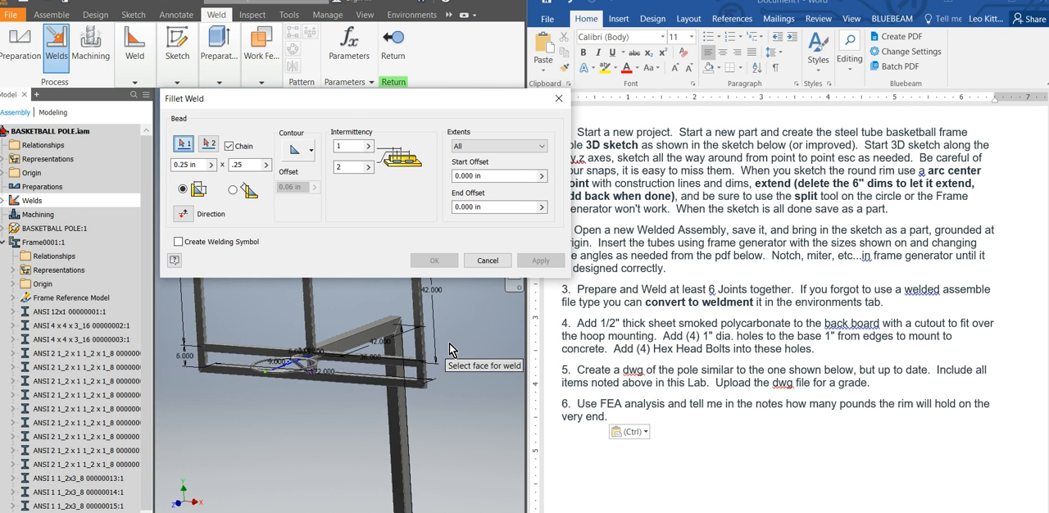
scroll(450, 343, down, 2)
scroll(450, 343, up, 3)
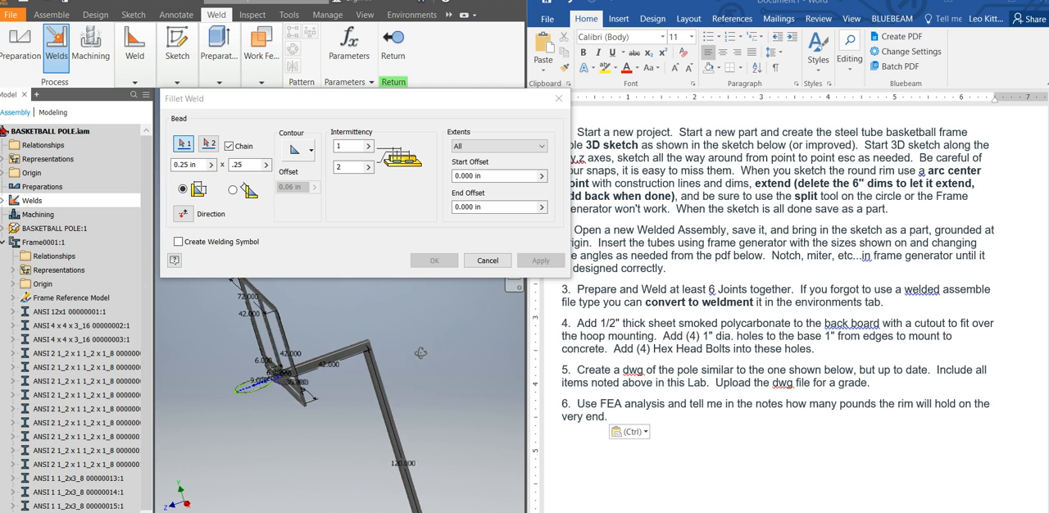
scroll(354, 352, up, 3)
scroll(353, 351, up, 2)
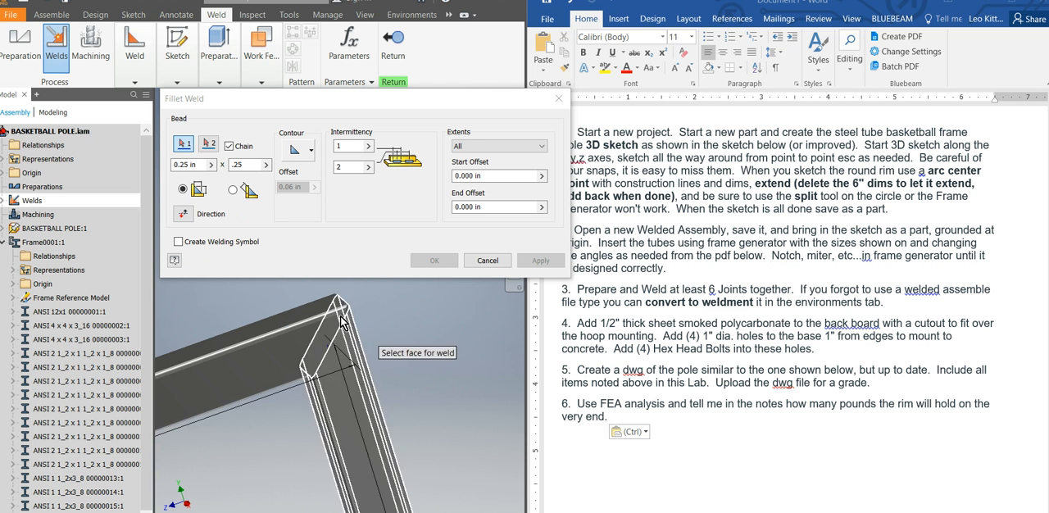
scroll(286, 289, up, 3)
scroll(289, 291, down, 4)
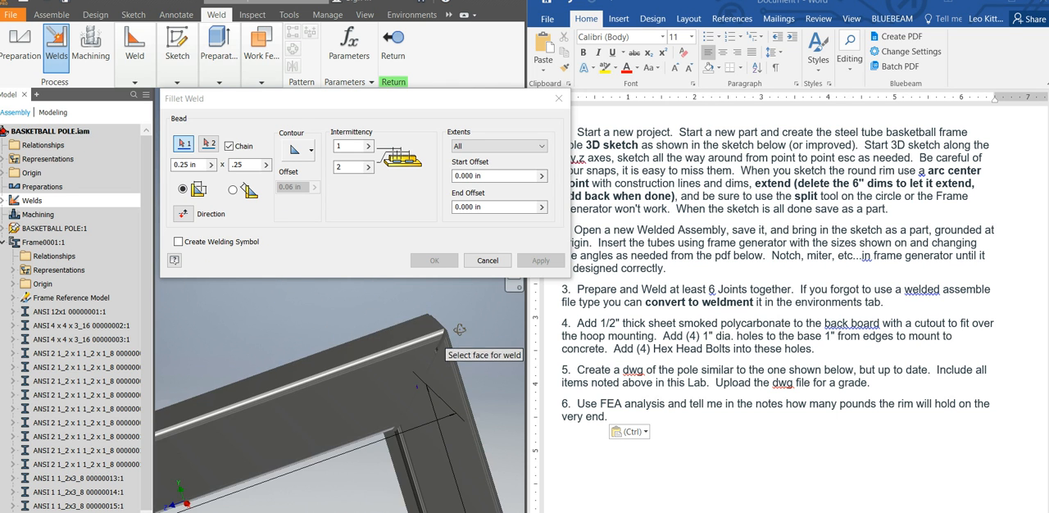
scroll(449, 337, up, 2)
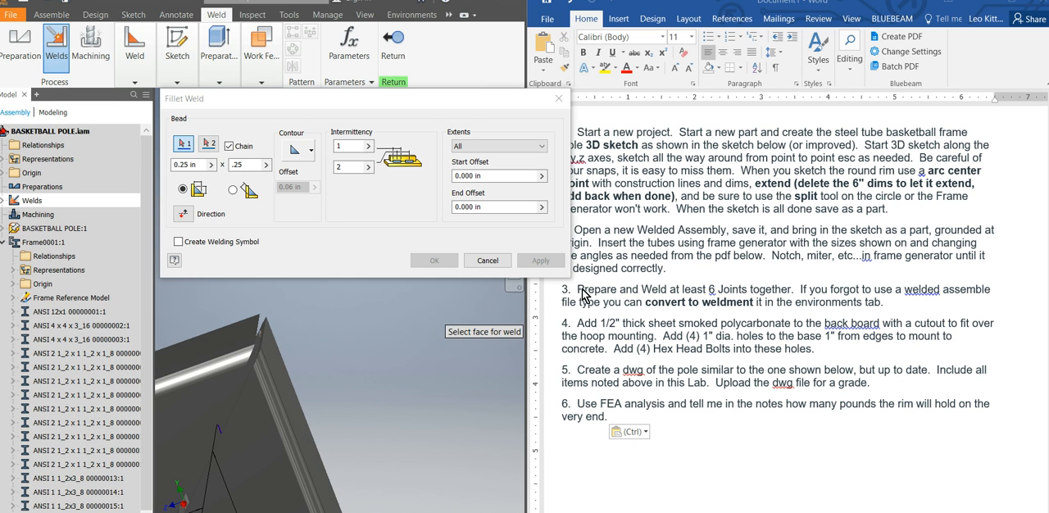
click(557, 100)
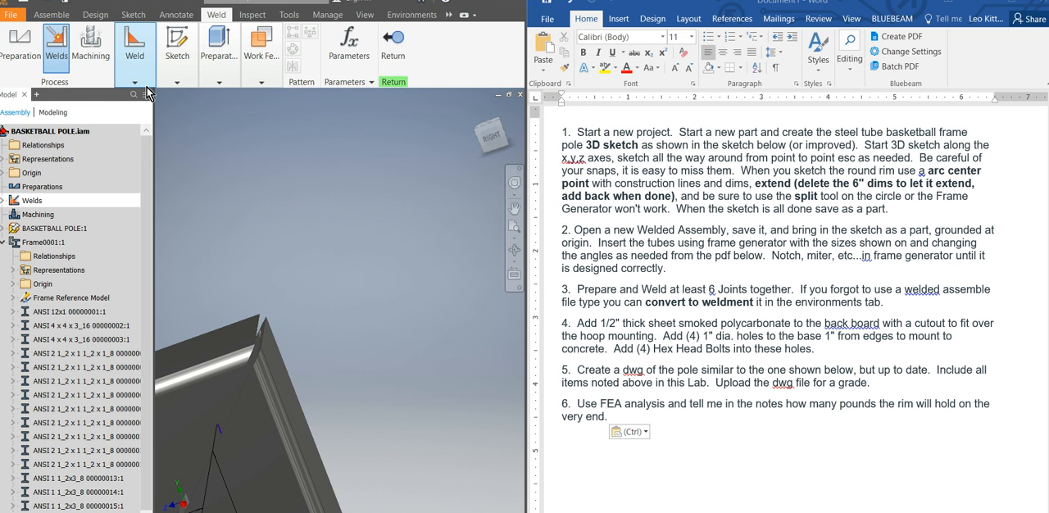
click(137, 82)
click(148, 110)
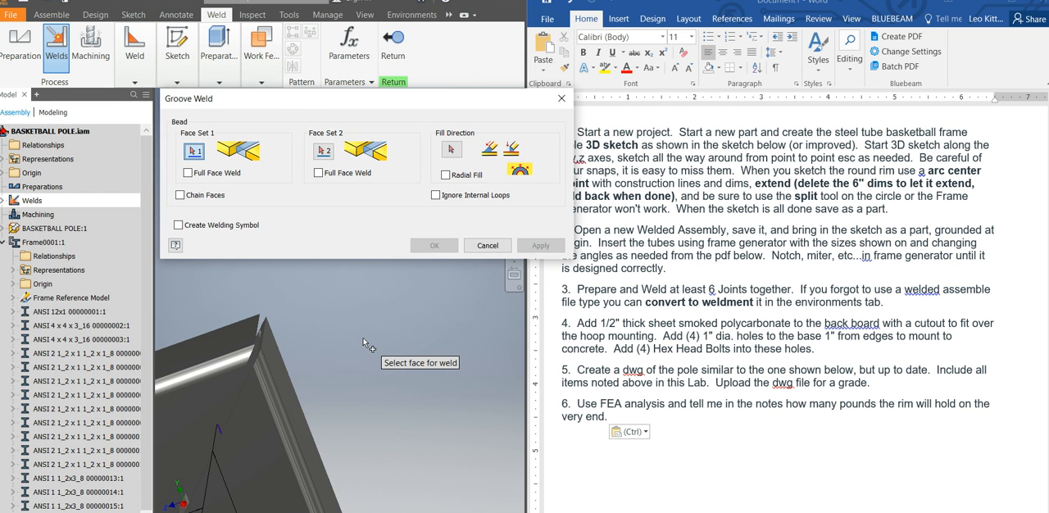
click(186, 173)
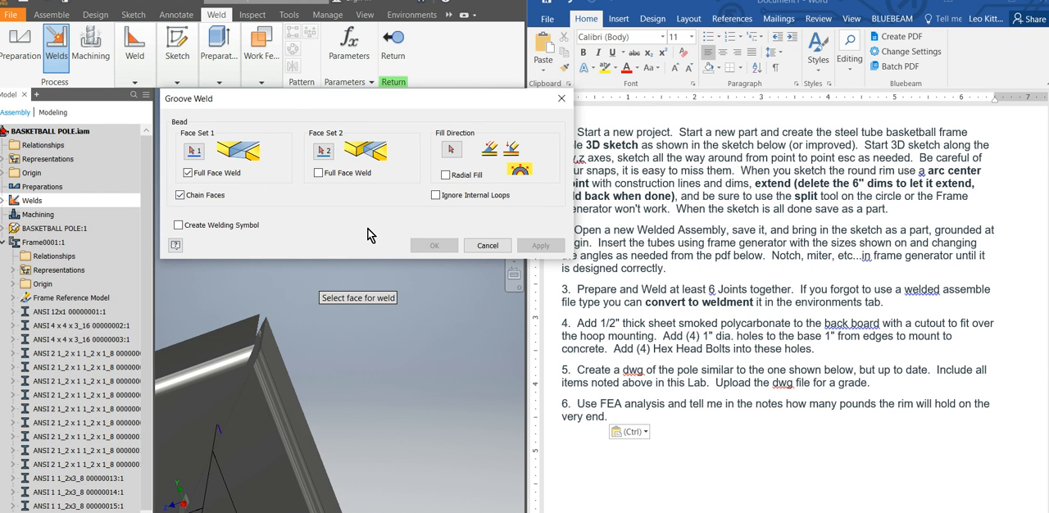
click(319, 174)
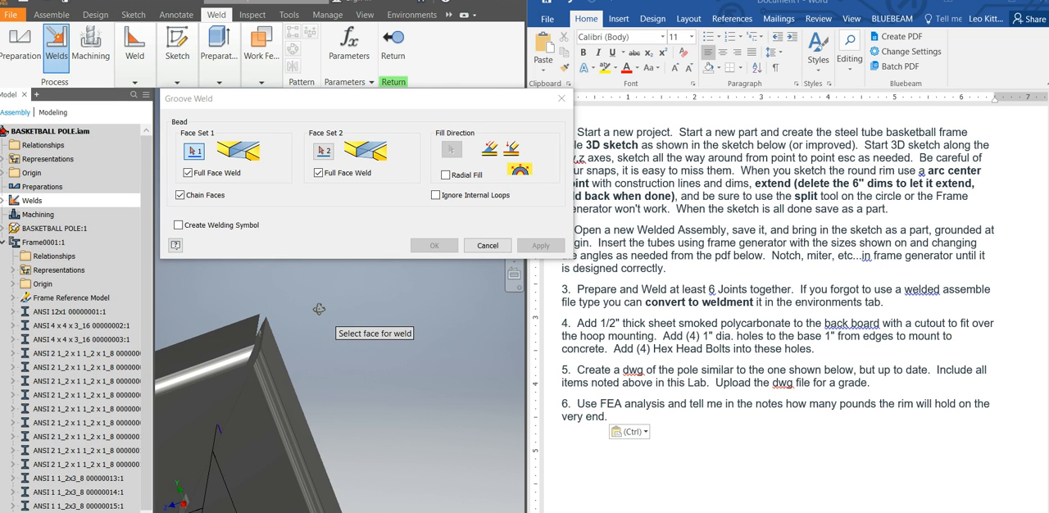
Groove weld the mitered corner between the vertical pole and the arm, using the two facing miter faces as face sets.
scroll(318, 310, down, 5)
scroll(356, 304, up, 5)
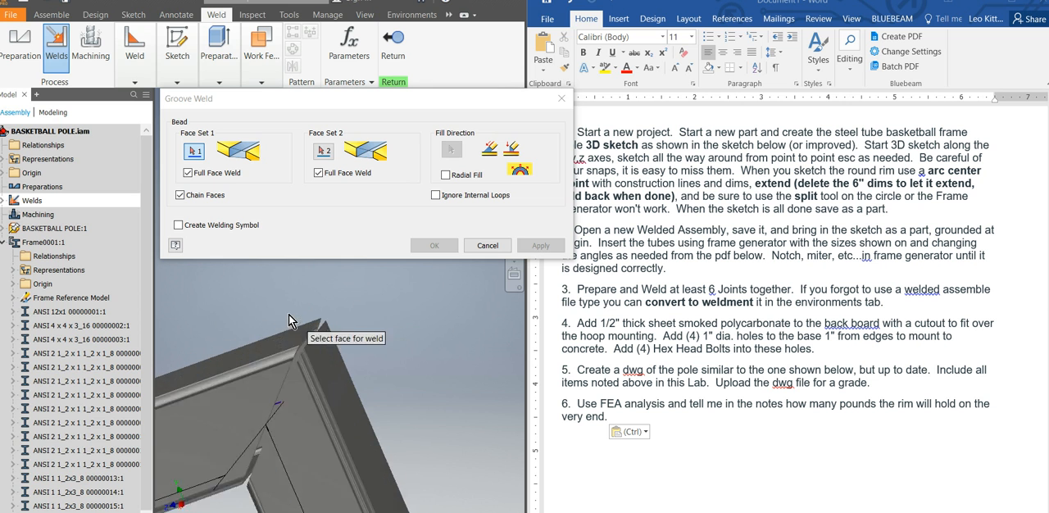
click(330, 307)
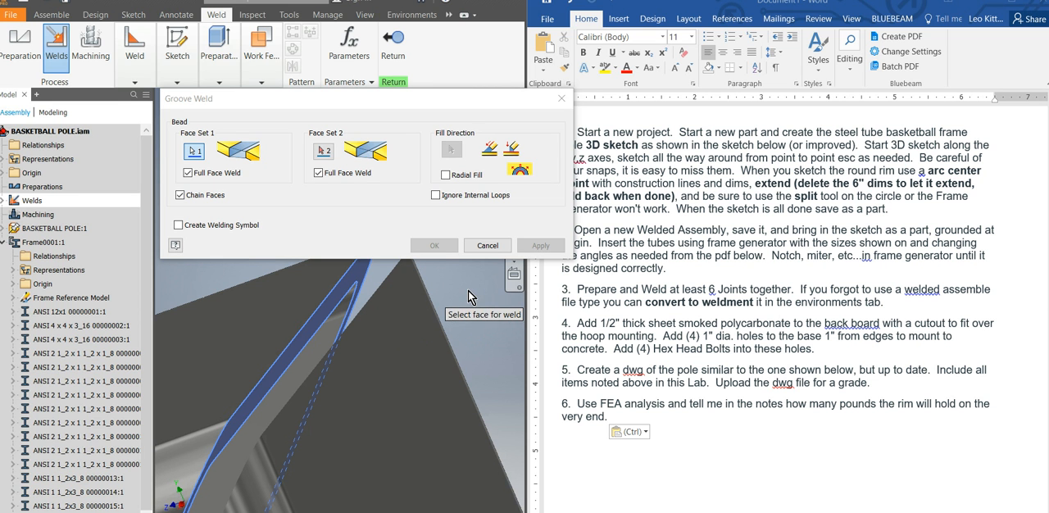
click(326, 152)
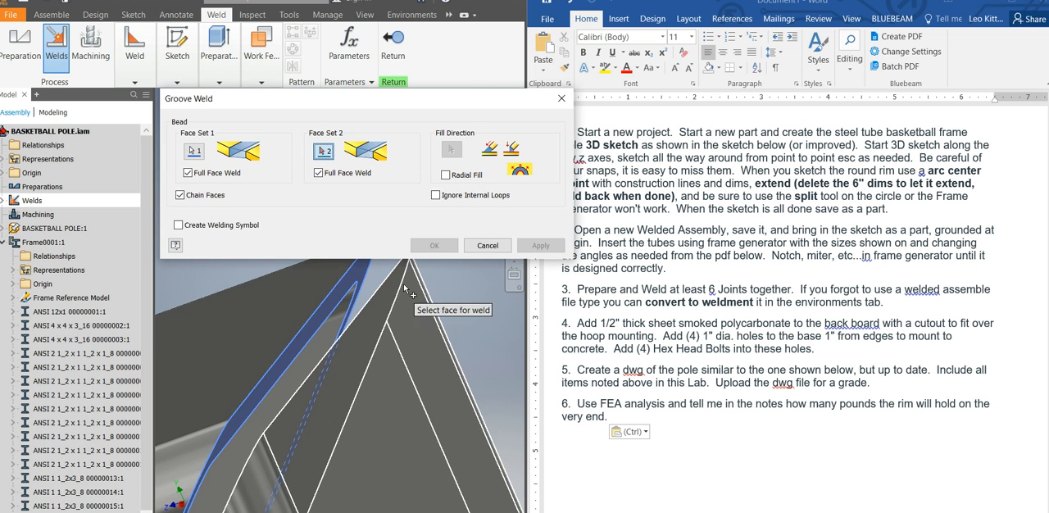
scroll(439, 283, down, 2)
shift+middle_drag(439, 284, 444, 281)
scroll(293, 287, down, 3)
scroll(396, 289, up, 2)
scroll(490, 323, up, 3)
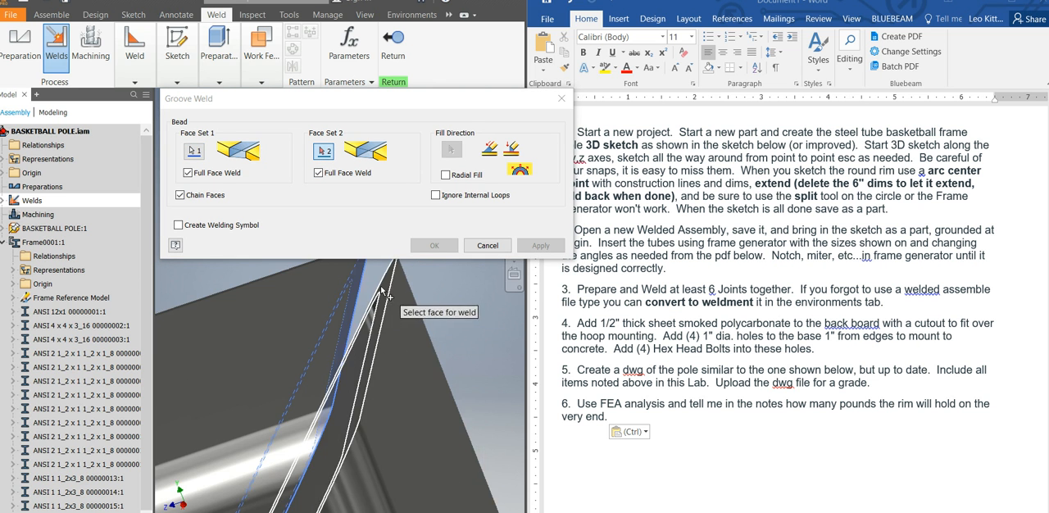
scroll(386, 285, up, 2)
click(388, 285)
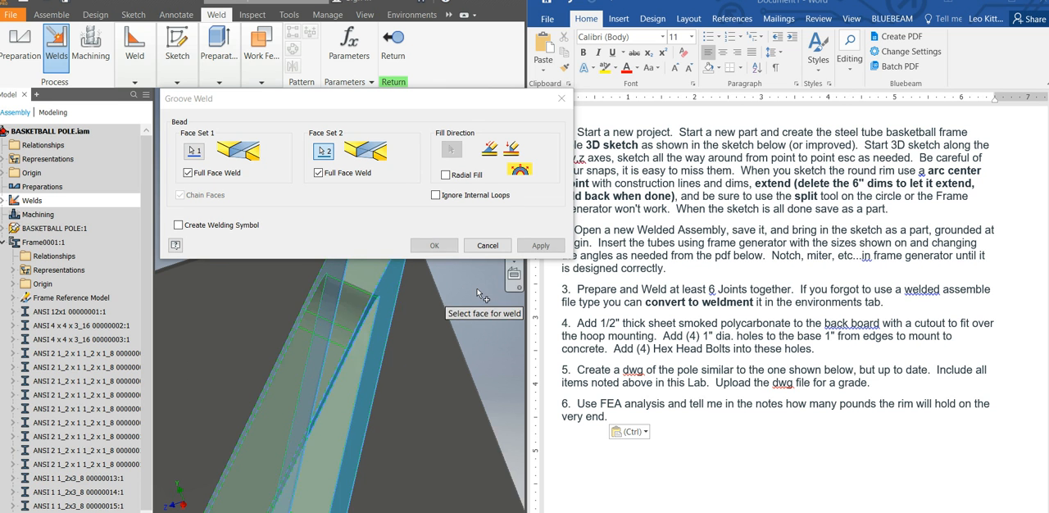
scroll(247, 281, down, 2)
scroll(262, 285, down, 3)
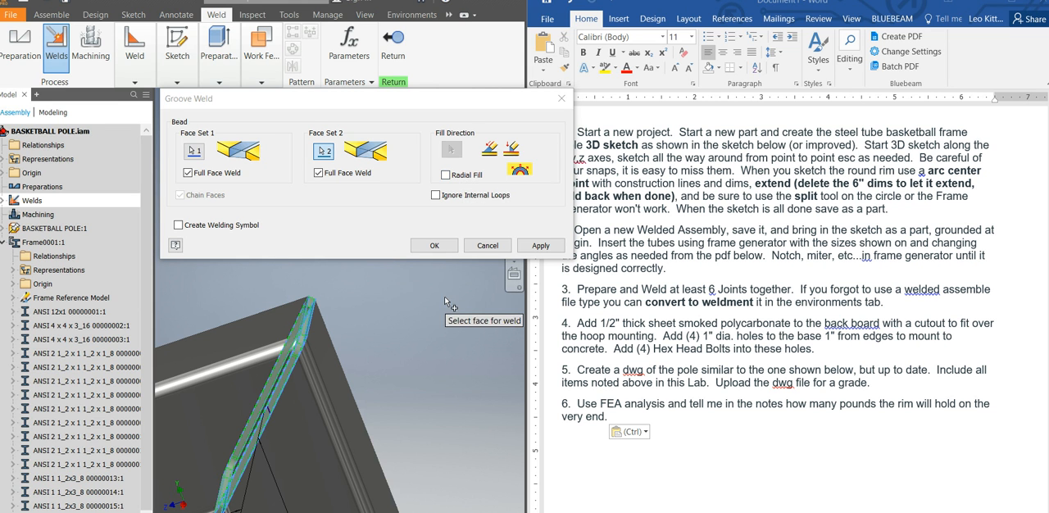
click(435, 246)
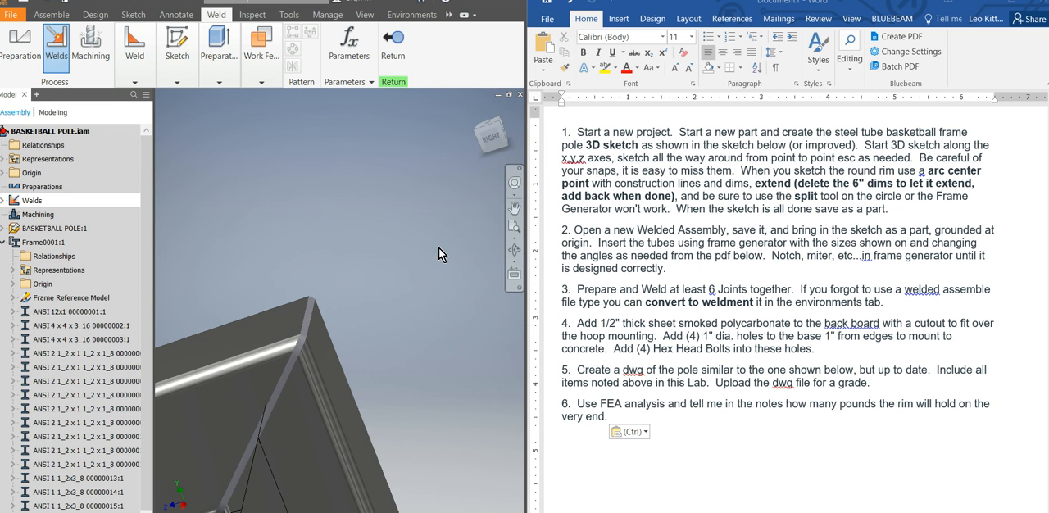
scroll(301, 346, down, 2)
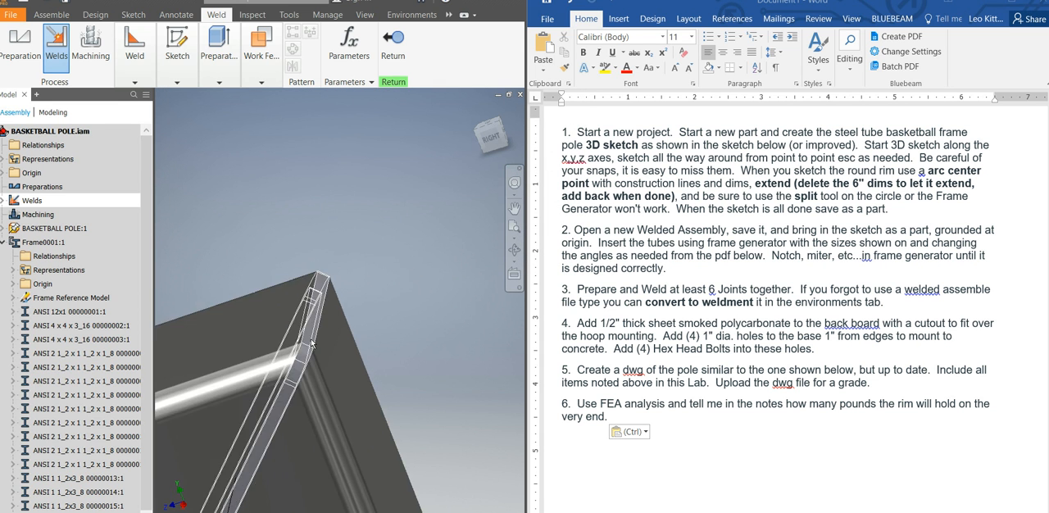
scroll(384, 303, up, 4)
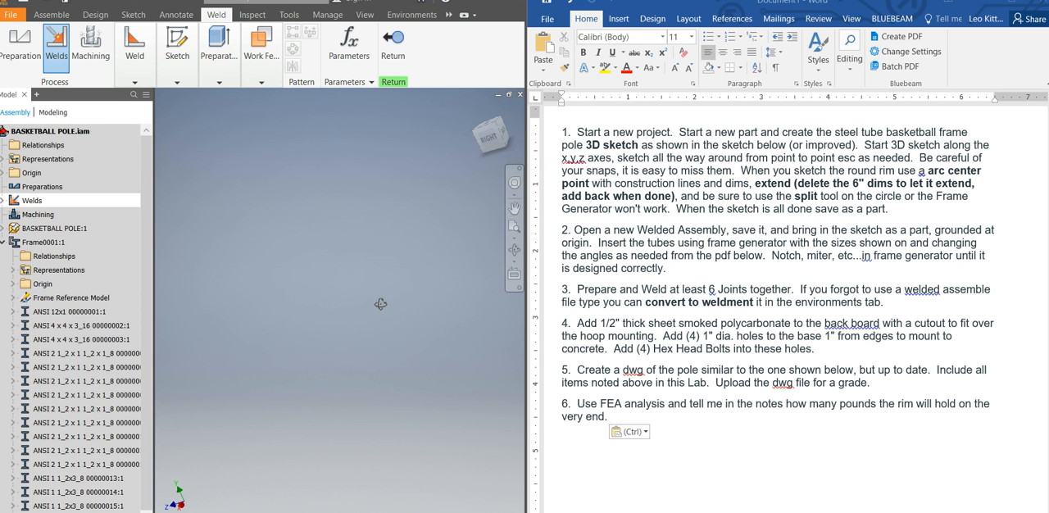
shift+middle_drag(480, 224, 473, 225)
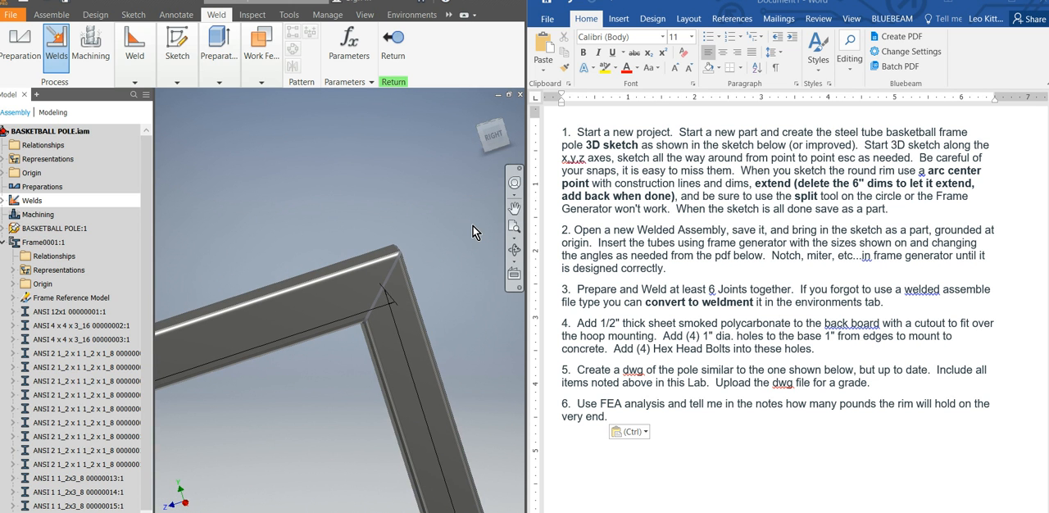
scroll(472, 226, down, 1)
scroll(405, 249, down, 4)
scroll(405, 248, up, 4)
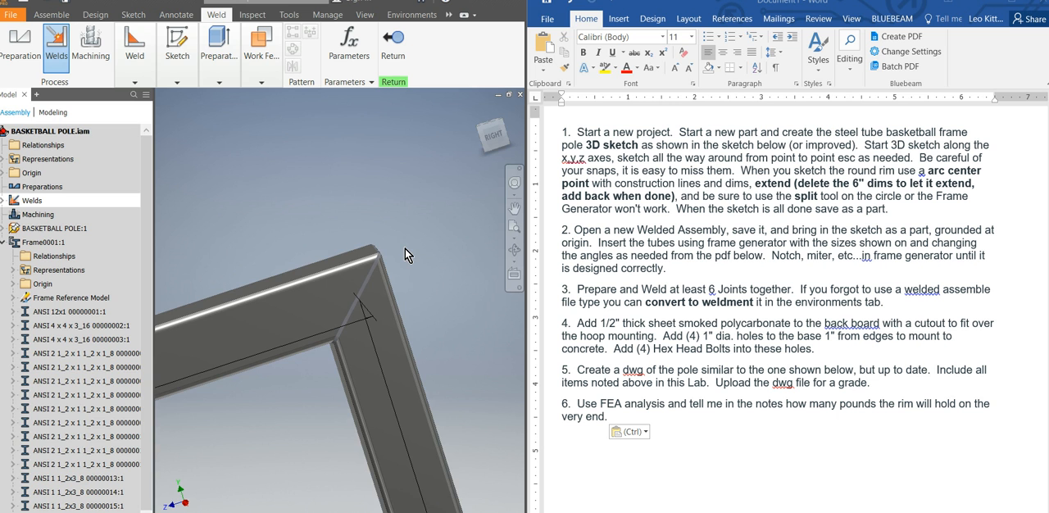
Leave the weld environment and return to the top-level assembly's component tools.
scroll(397, 230, up, 3)
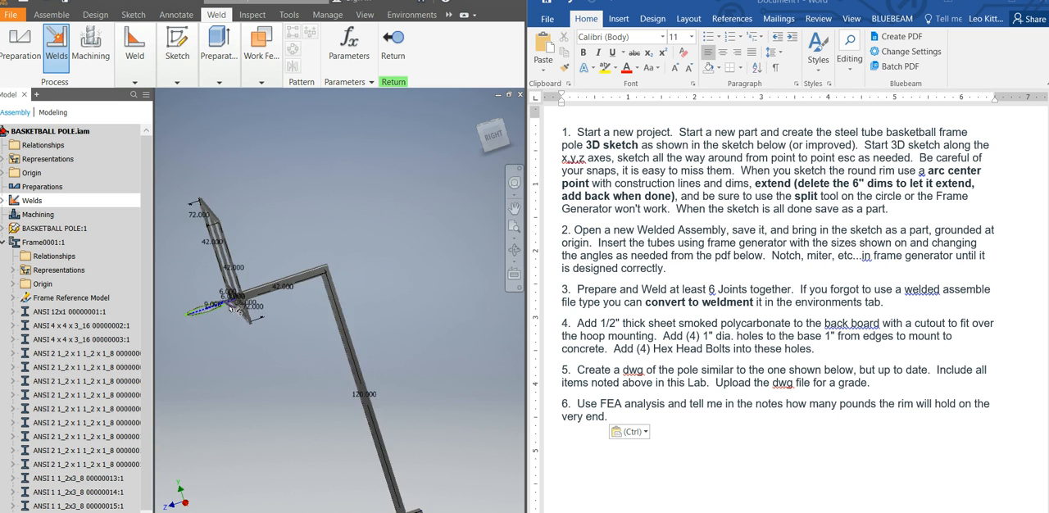
scroll(236, 310, up, 4)
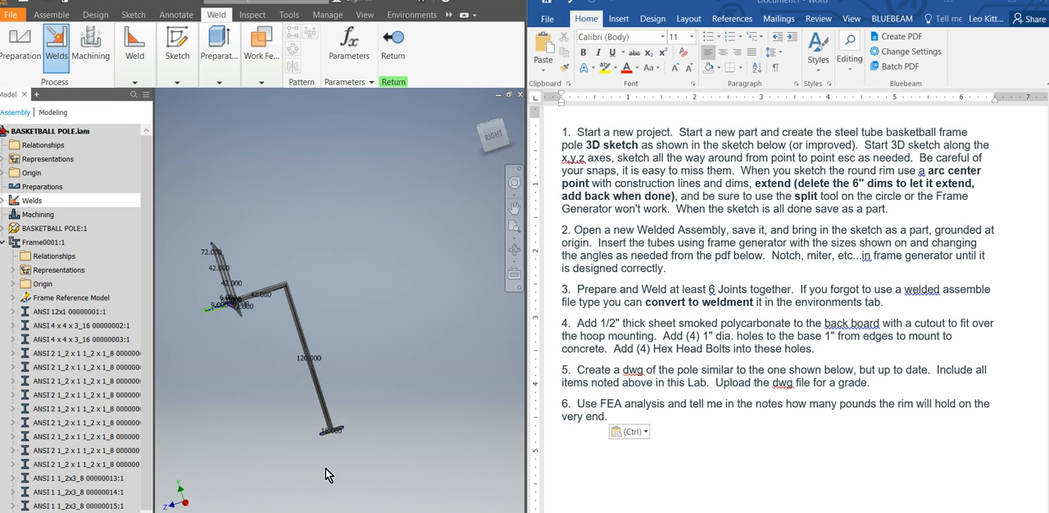
shift+middle_drag(334, 452, 349, 451)
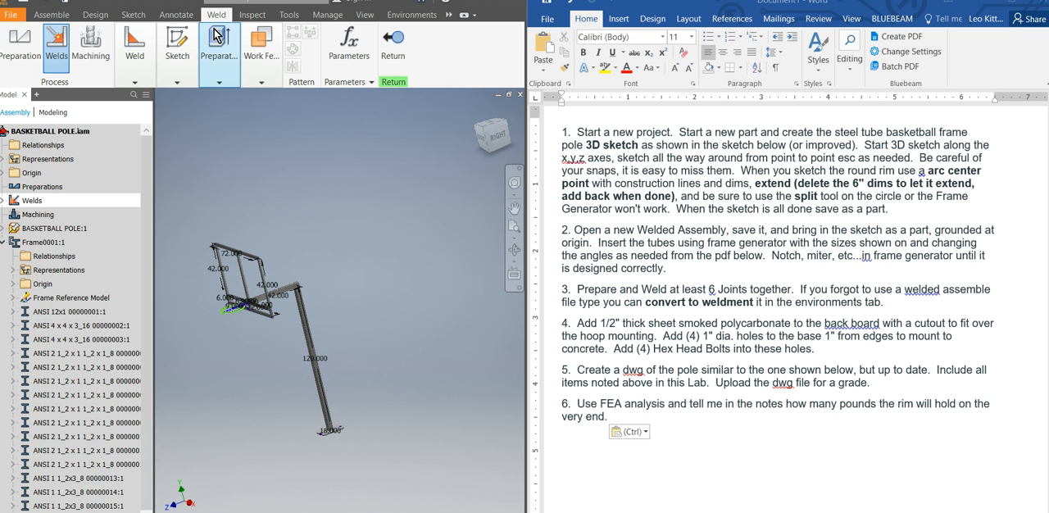
click(392, 41)
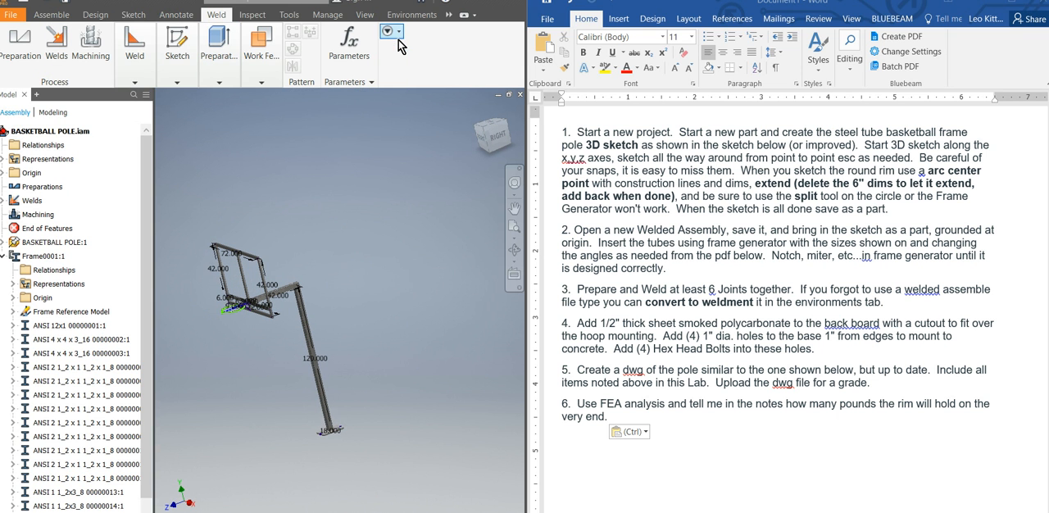
click(51, 15)
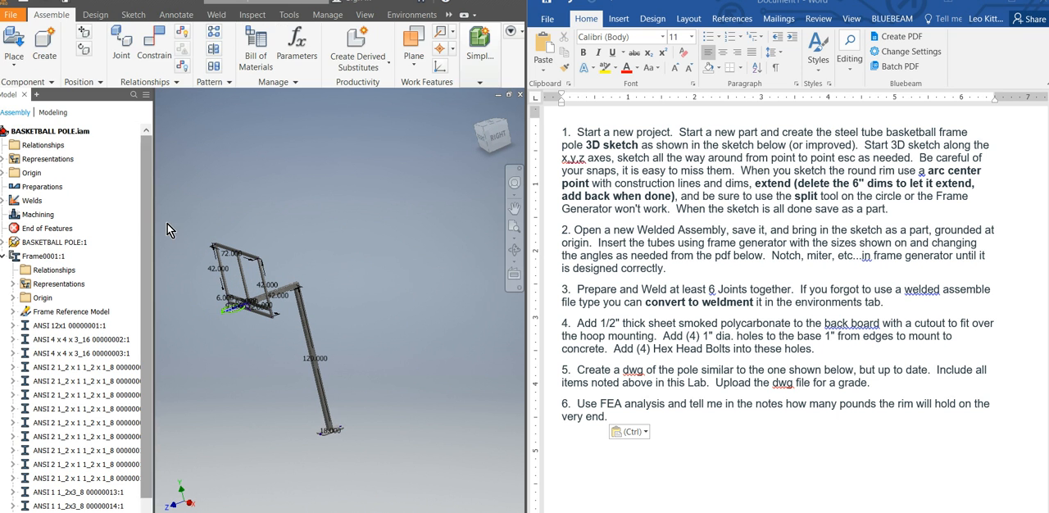
Open the pole's base plate for in-place part editing inside the frame subassembly.
scroll(319, 461, up, 5)
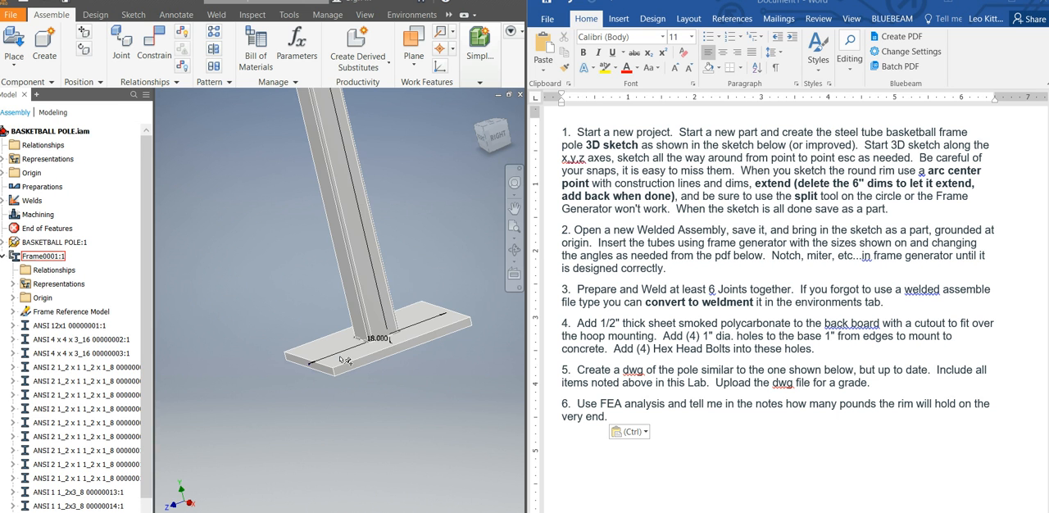
double_click(344, 357)
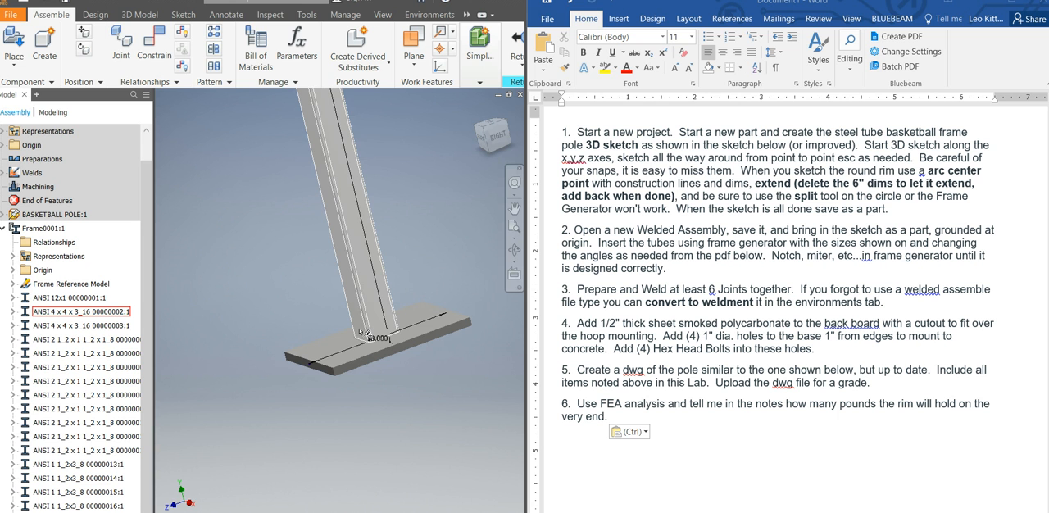
drag(527, 382, 569, 375)
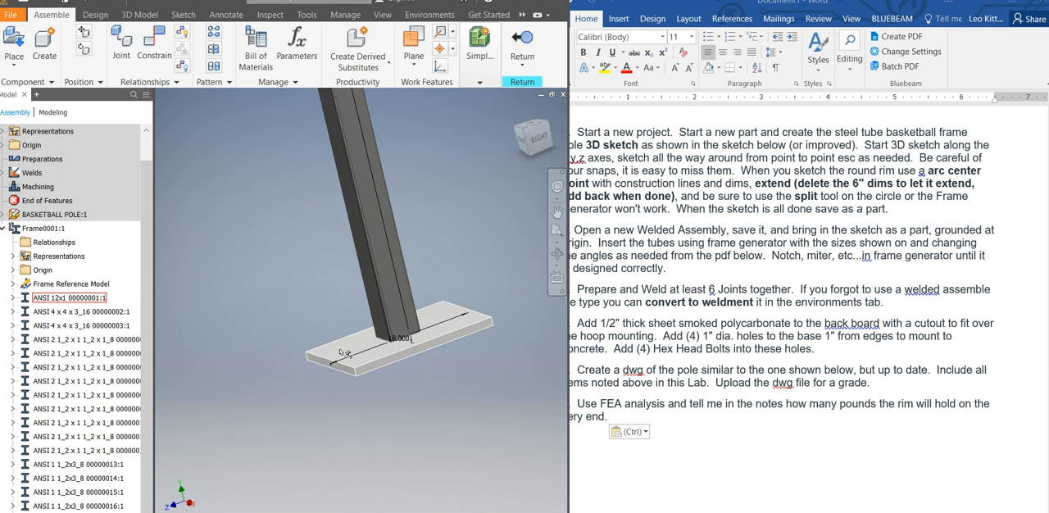
right_click(336, 355)
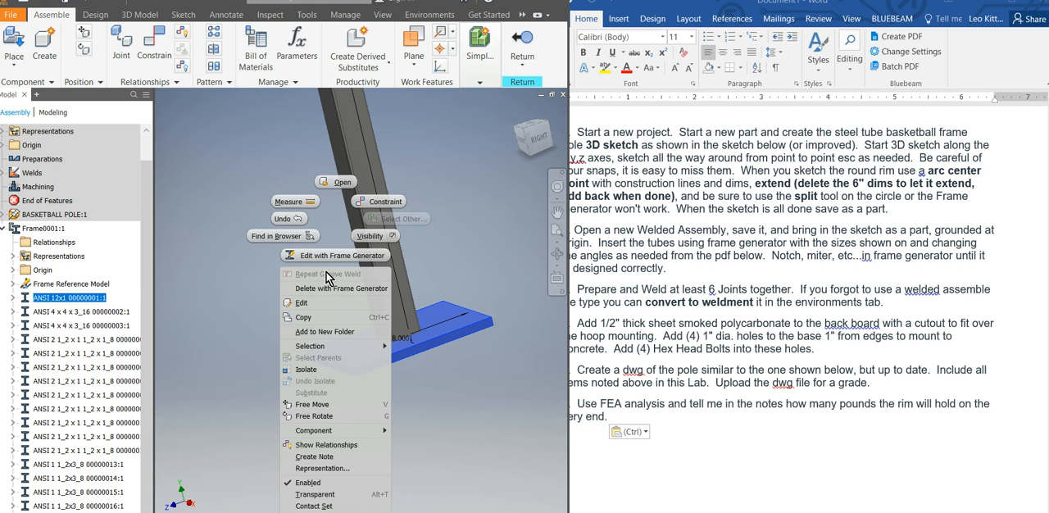
click(248, 300)
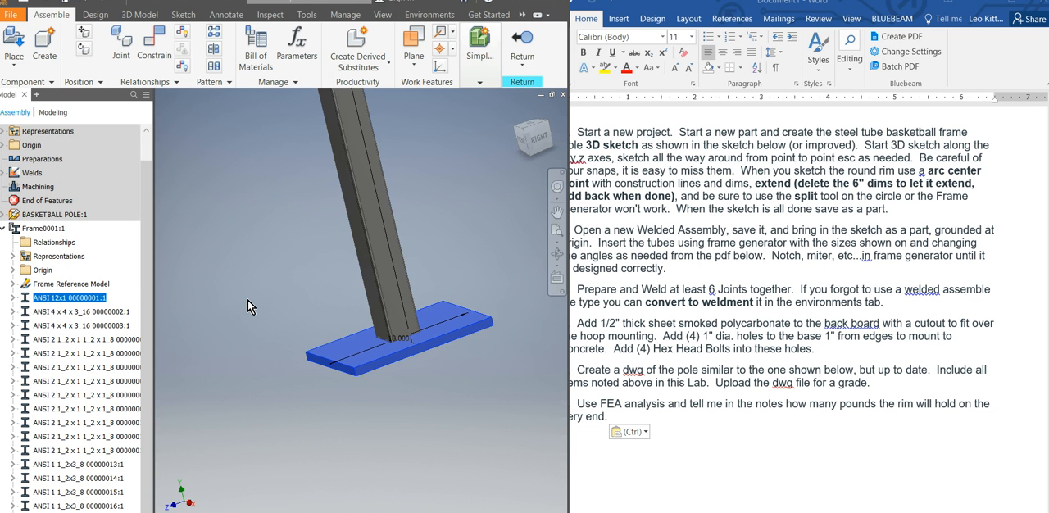
double_click(344, 347)
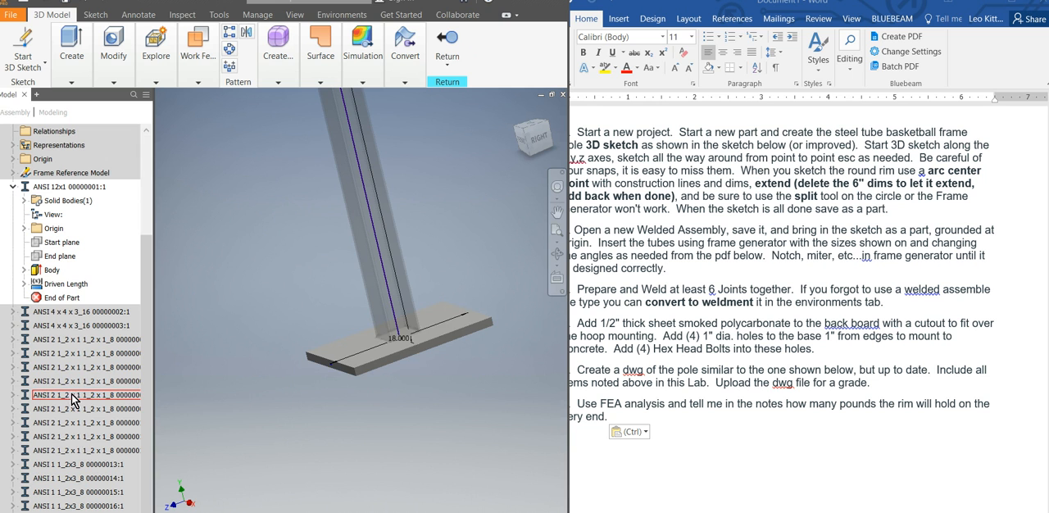
Sketch a 1 in diameter circle near a corner of the base plate's top face and finish the sketch.
click(354, 355)
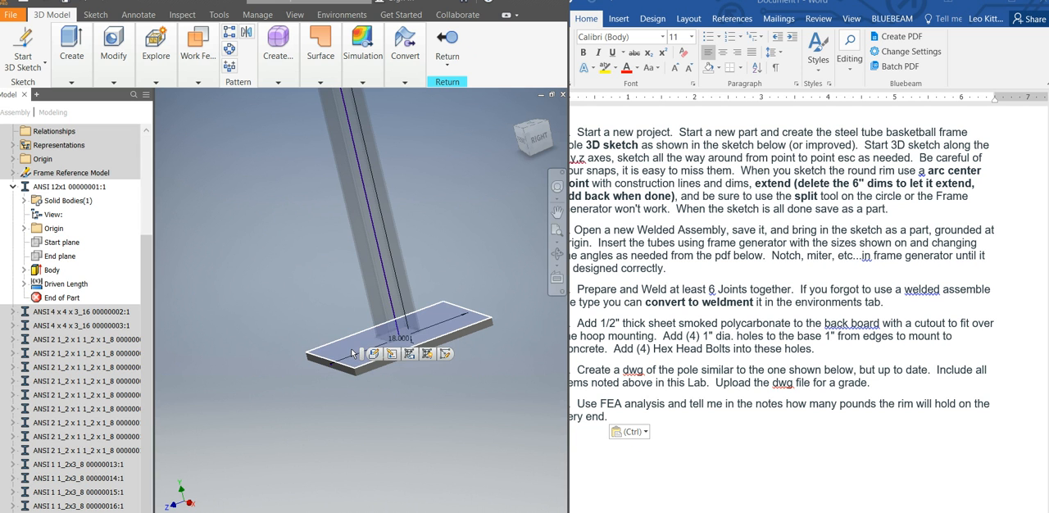
right_click(353, 354)
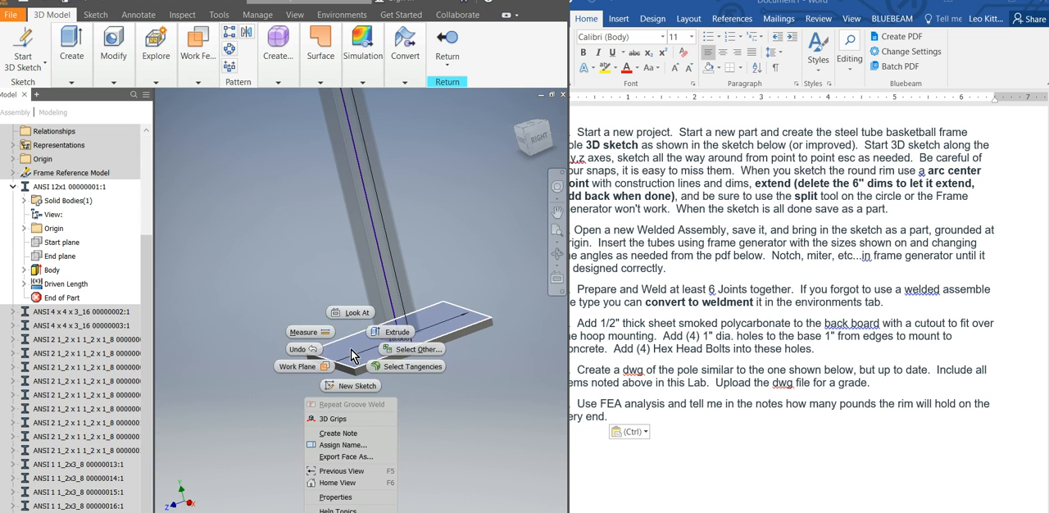
click(354, 393)
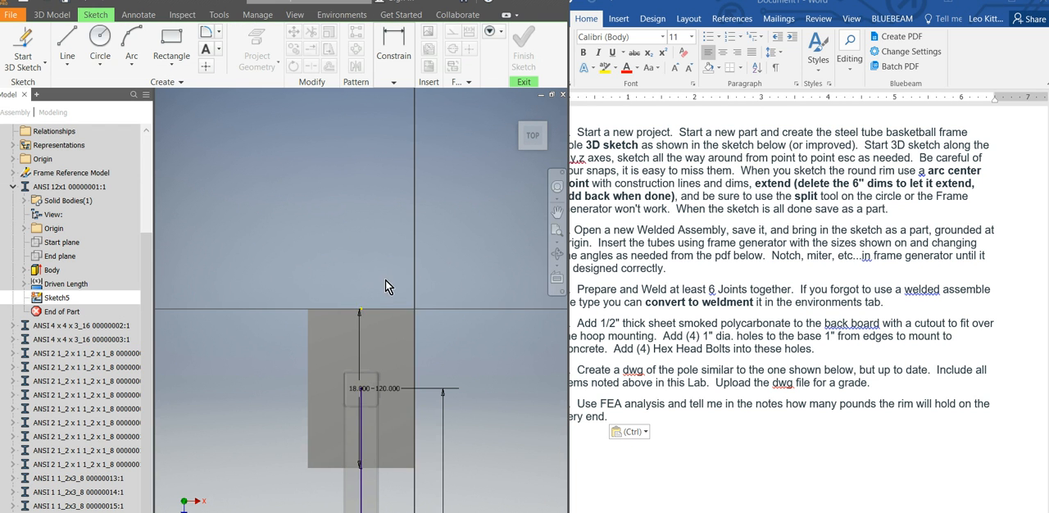
click(67, 39)
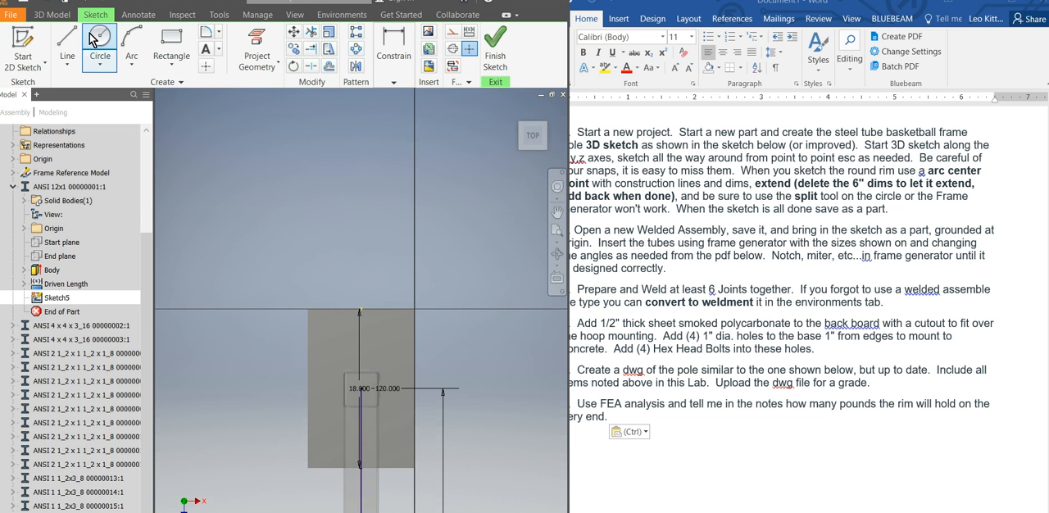
key(c)
click(324, 331)
text(.)
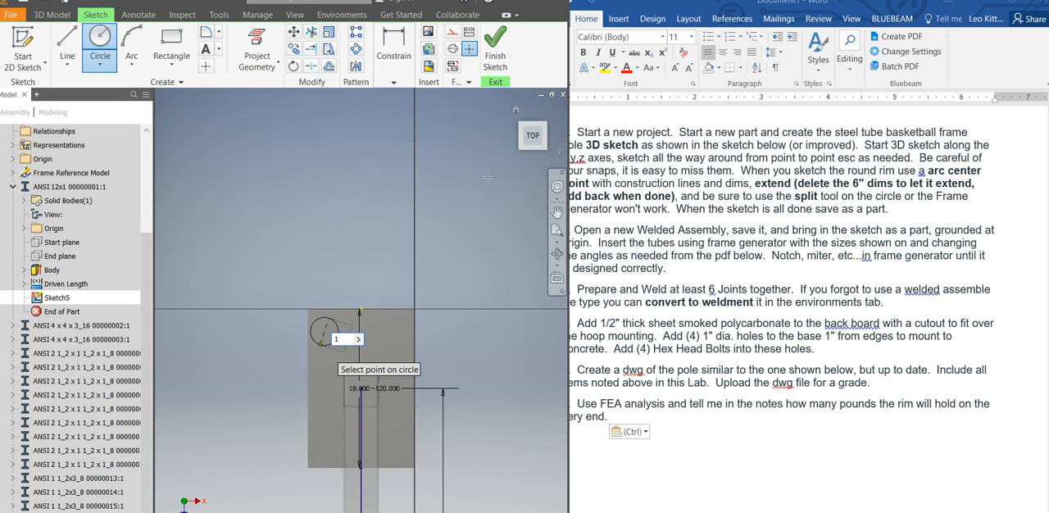
key(Return)
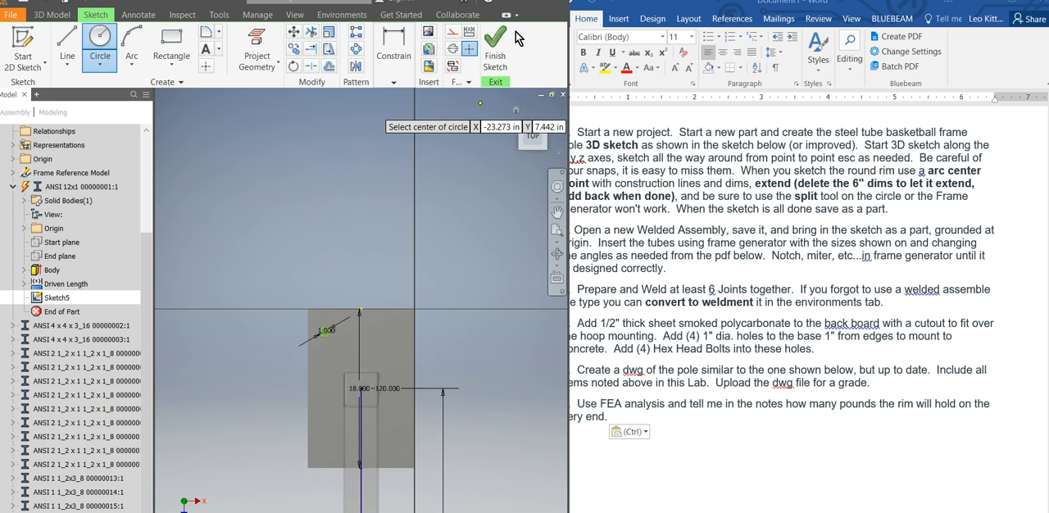
click(490, 52)
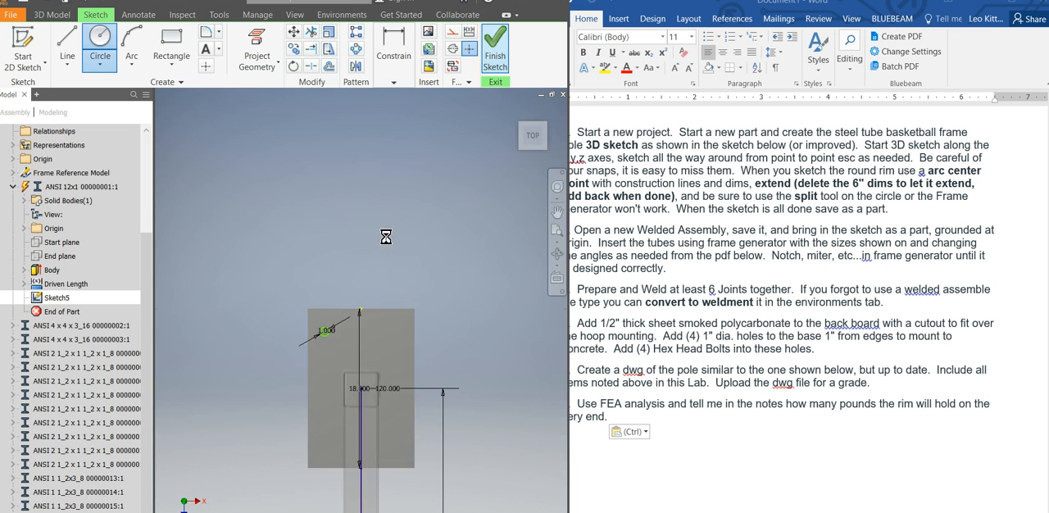
Extrude the circle as a cut through the whole base plate, with the extents set to All.
right_click(445, 231)
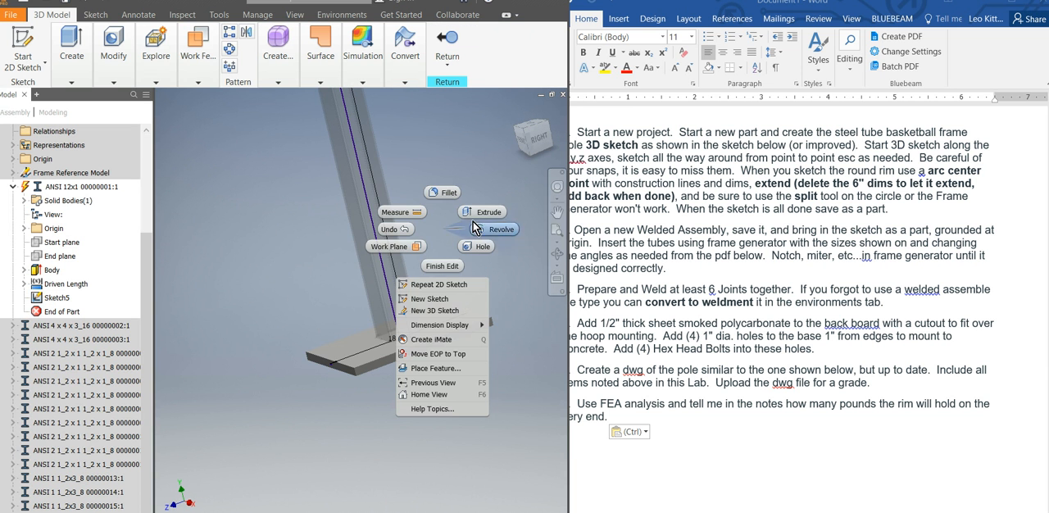
click(477, 214)
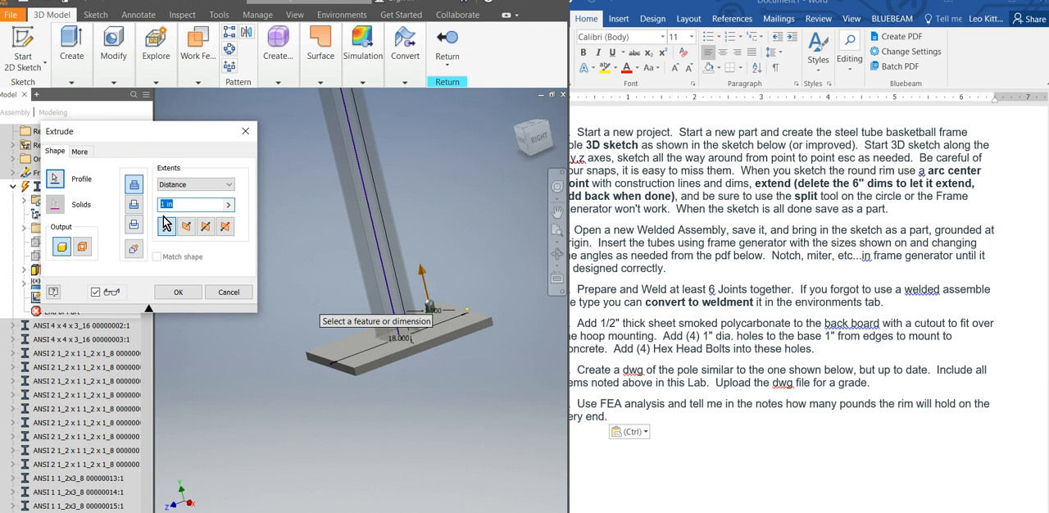
click(133, 204)
click(194, 185)
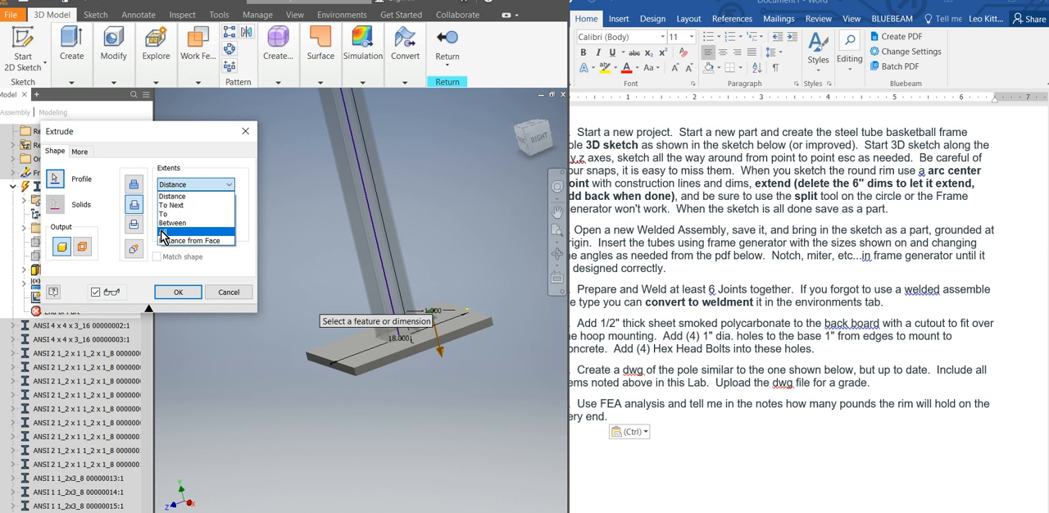
click(176, 230)
click(178, 292)
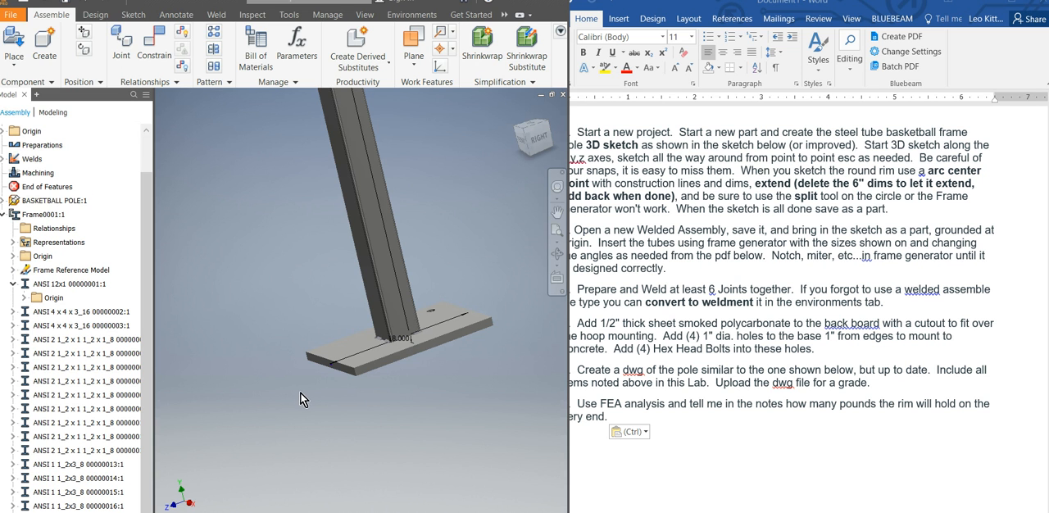
Open the options for placing a component in the top-level assembly.
click(10, 65)
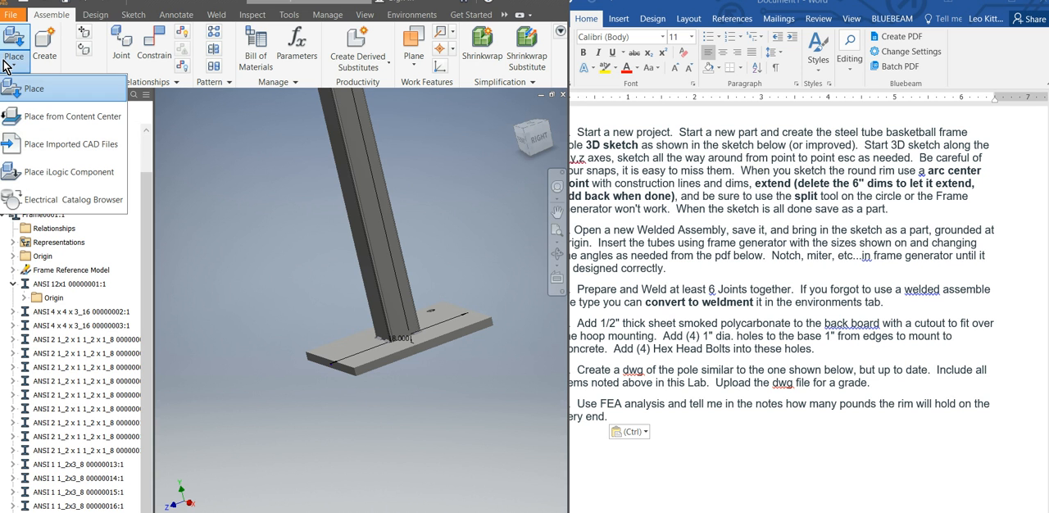
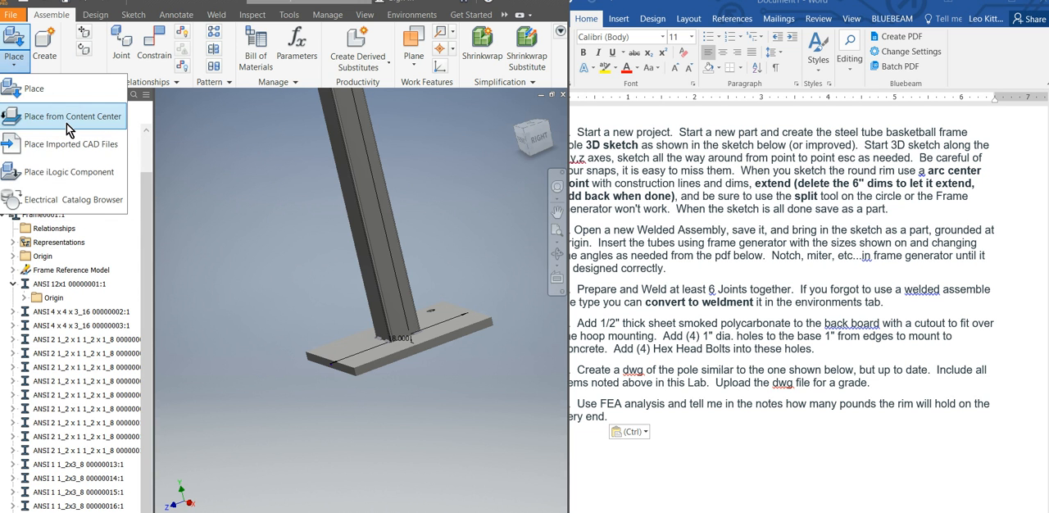
Examine the whole pole assembly, focusing on the backboard frame, and check the lab instructions for the backboard.
click(476, 246)
shift+middle_drag(450, 300, 441, 305)
key(F6)
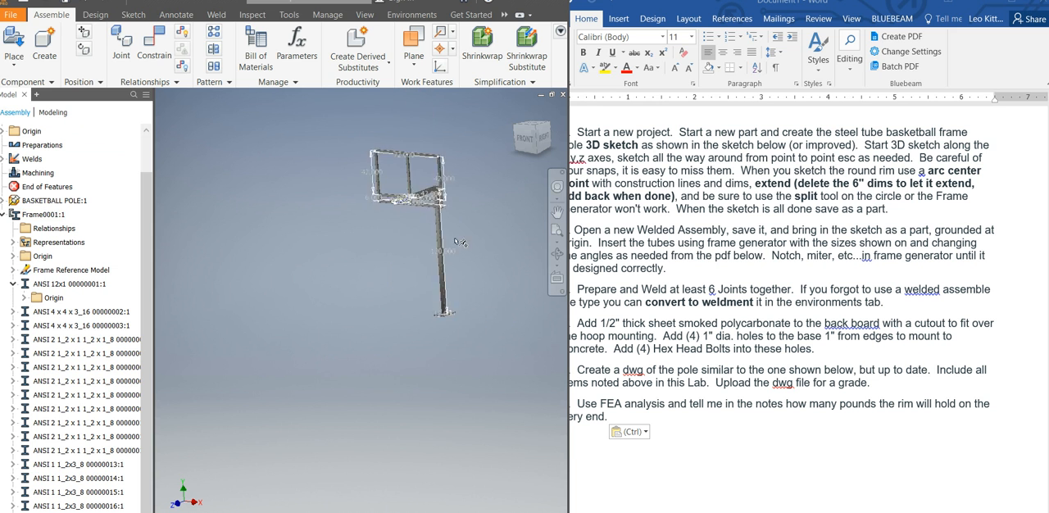
scroll(448, 188, down, 5)
scroll(448, 188, up, 4)
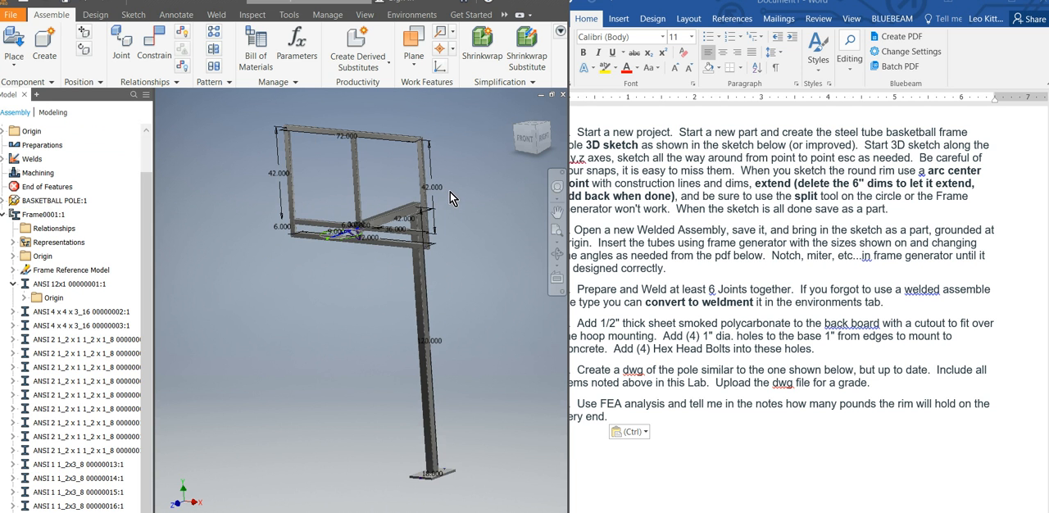
scroll(422, 135, down, 5)
scroll(379, 129, up, 4)
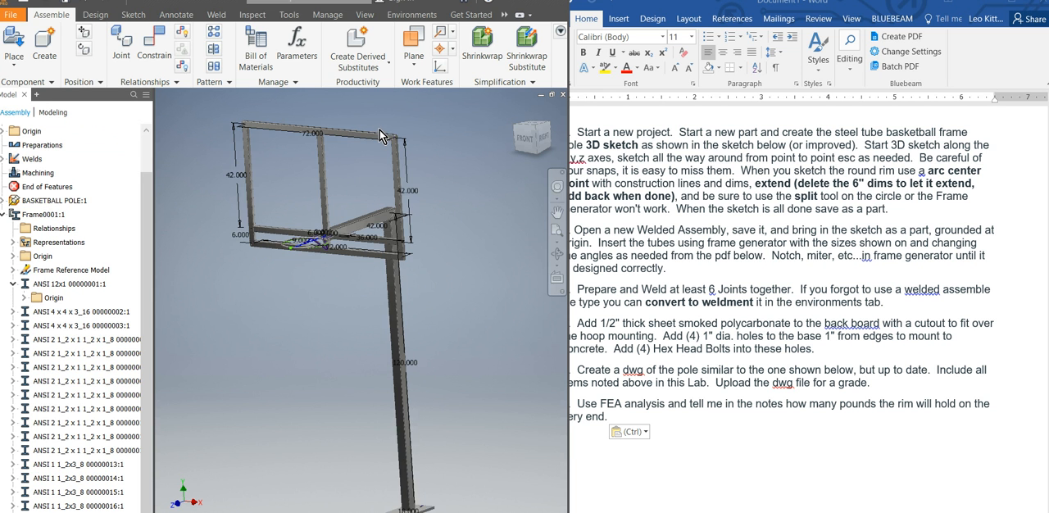
click(688, 507)
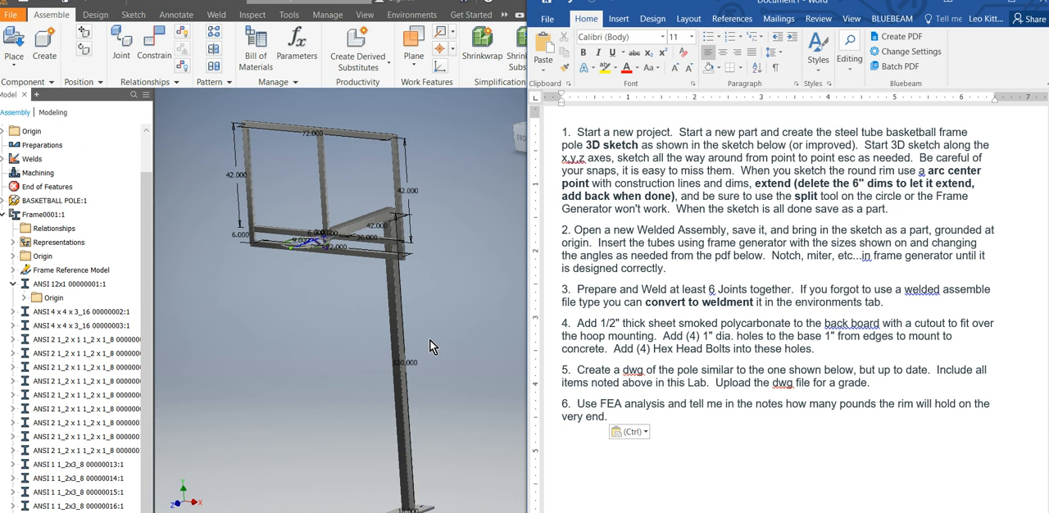
Create an in-place part named BACK BOARD from the Standard.ipt template, based on a face of the backboard frame, accepting the library style definitions.
click(44, 71)
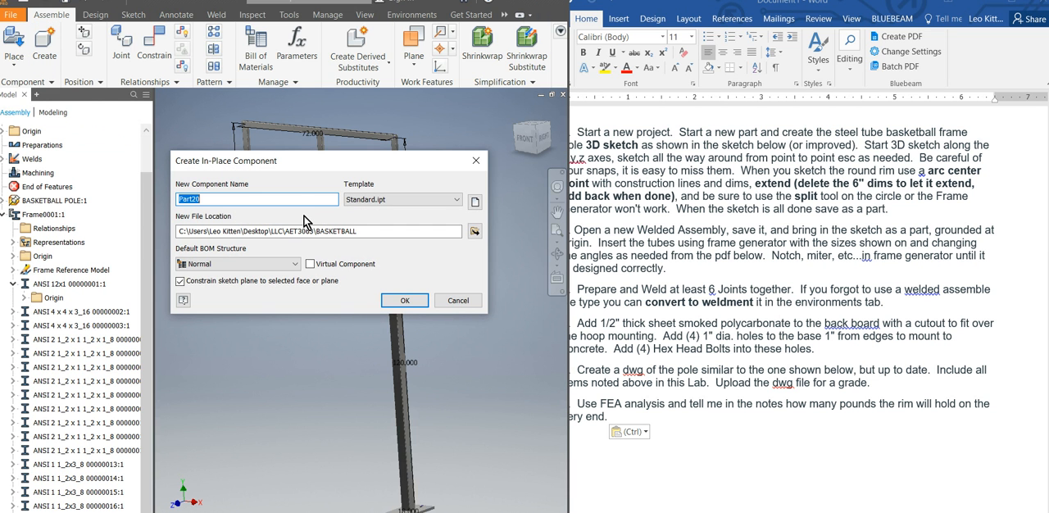
text(BACK BOARD)
click(405, 301)
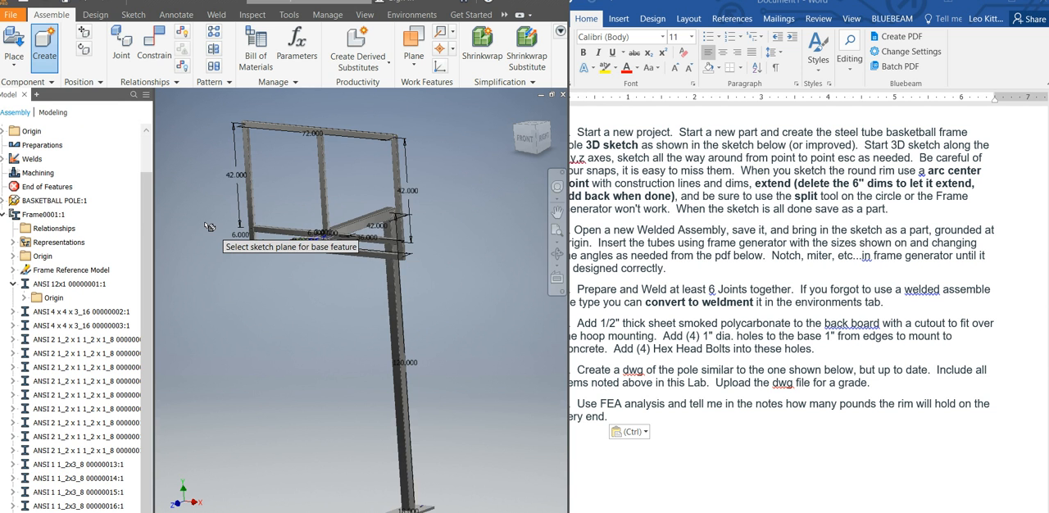
scroll(332, 193, up, 5)
scroll(335, 209, down, 5)
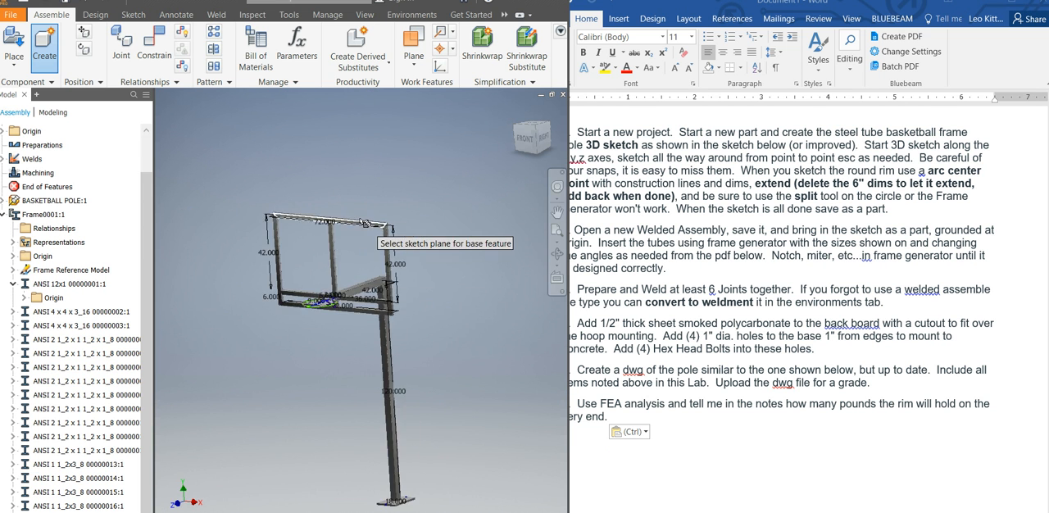
scroll(351, 239, up, 4)
click(244, 331)
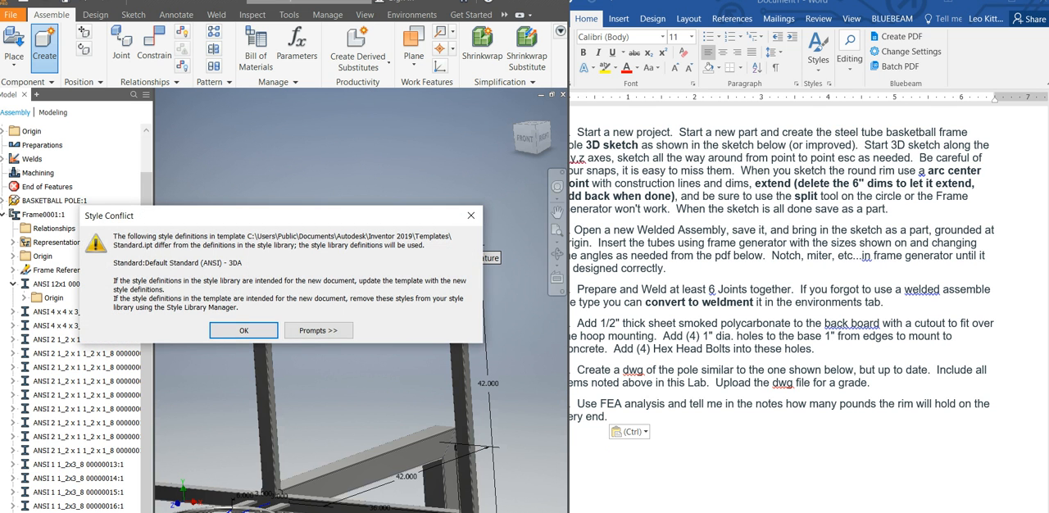
click(244, 330)
click(483, 201)
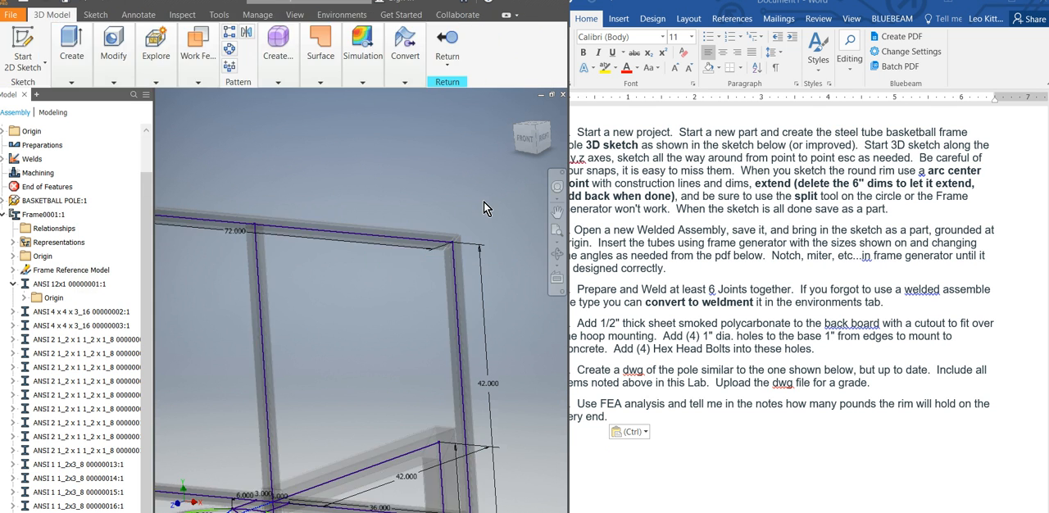
Return from the back board part to the top-level assembly and save the assembly with its dependents.
scroll(514, 202, down, 3)
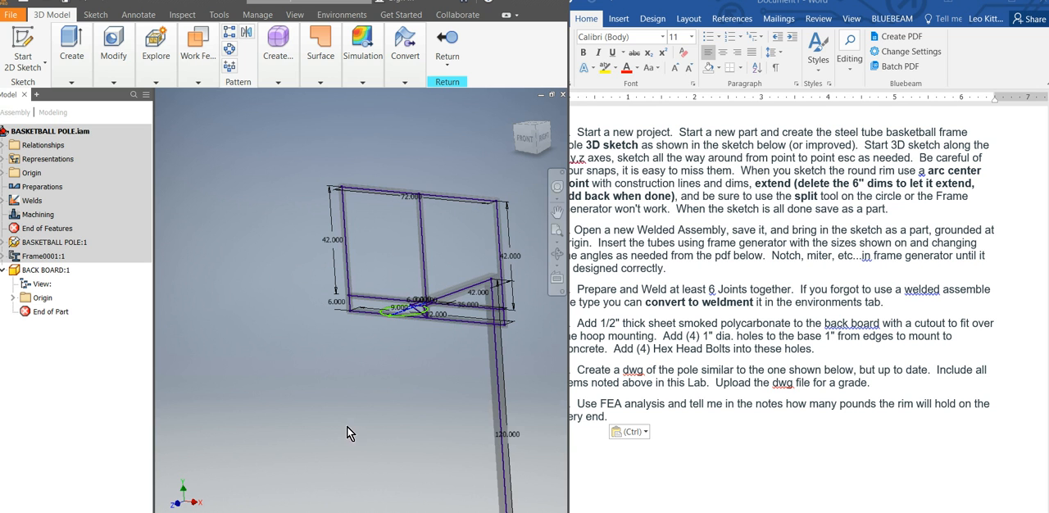
shift+middle_drag(408, 357, 389, 361)
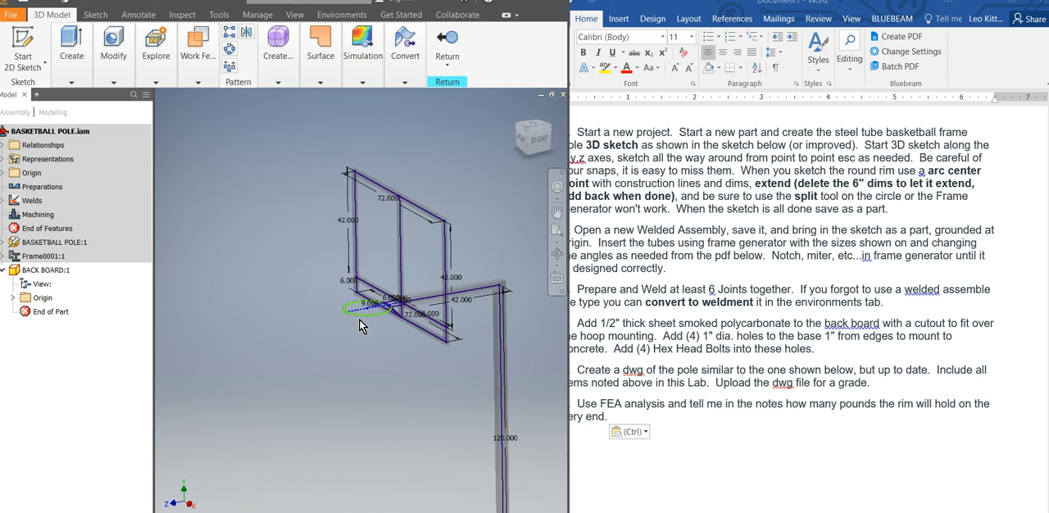
scroll(361, 322, down, 5)
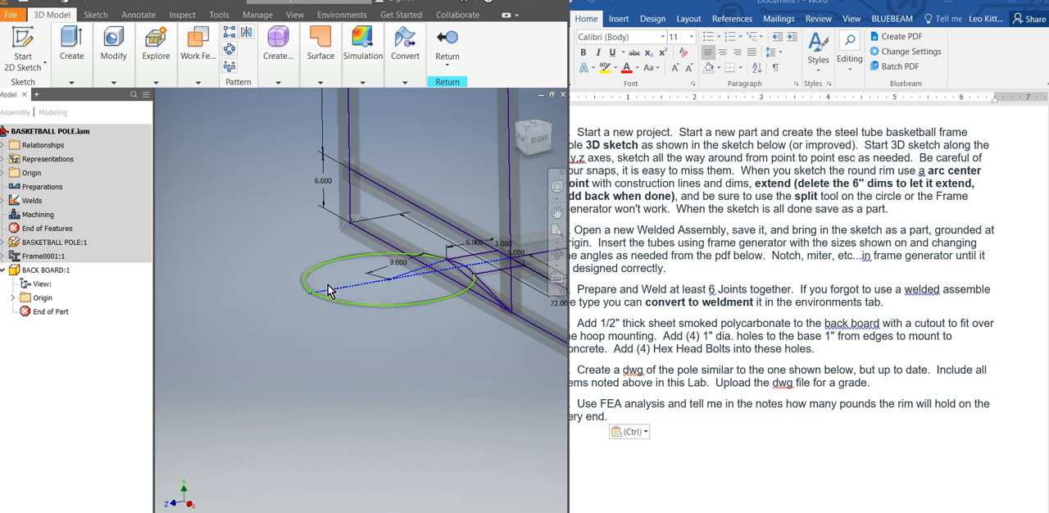
scroll(328, 291, down, 2)
click(72, 54)
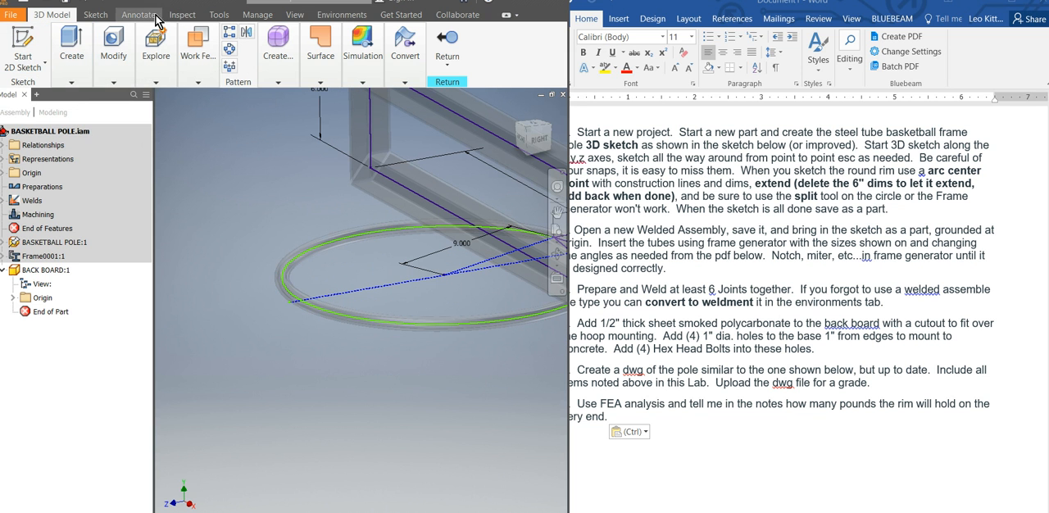
click(339, 24)
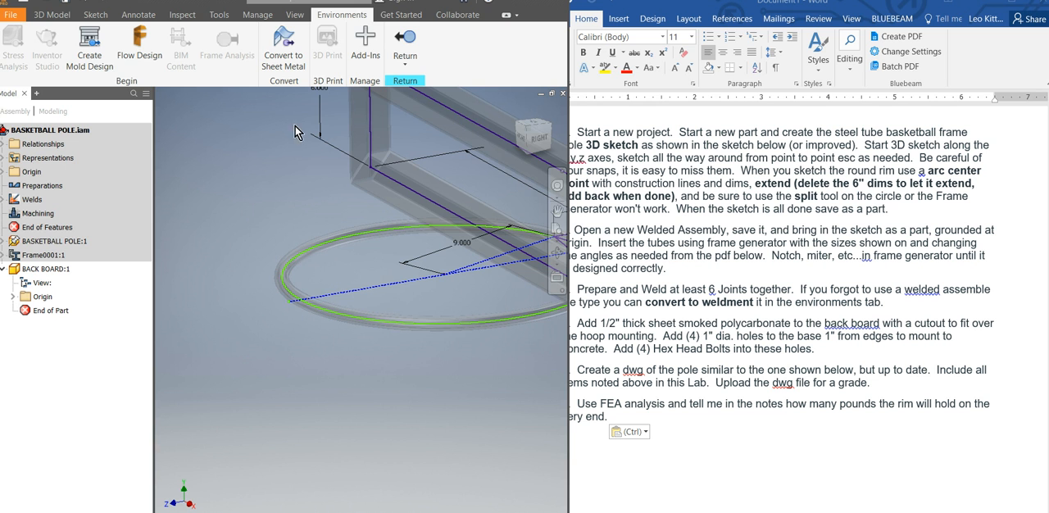
click(405, 42)
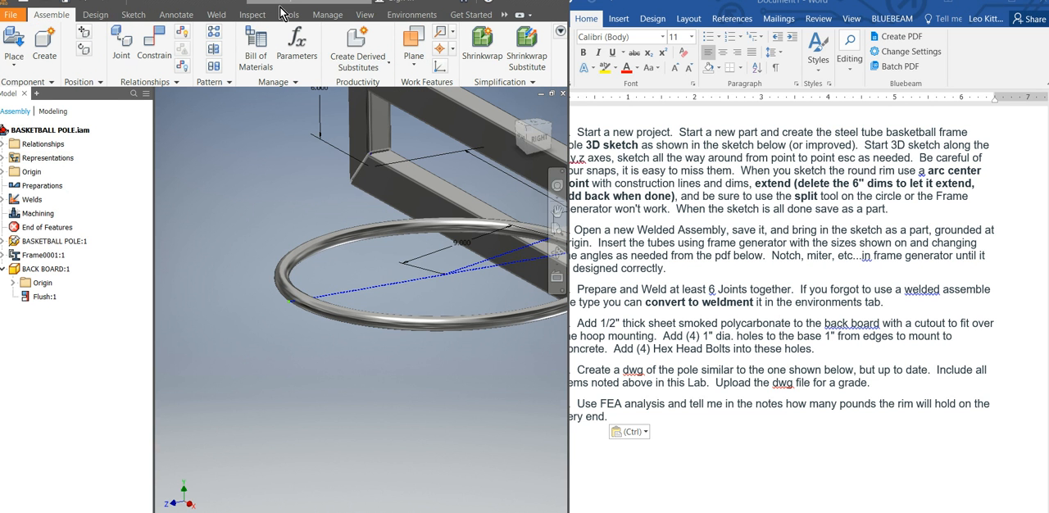
click(65, 2)
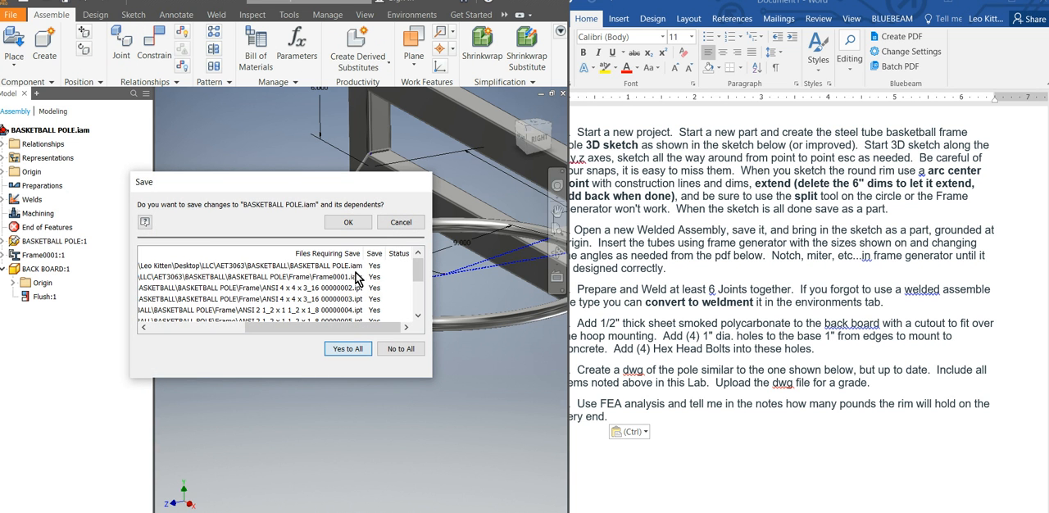
click(348, 222)
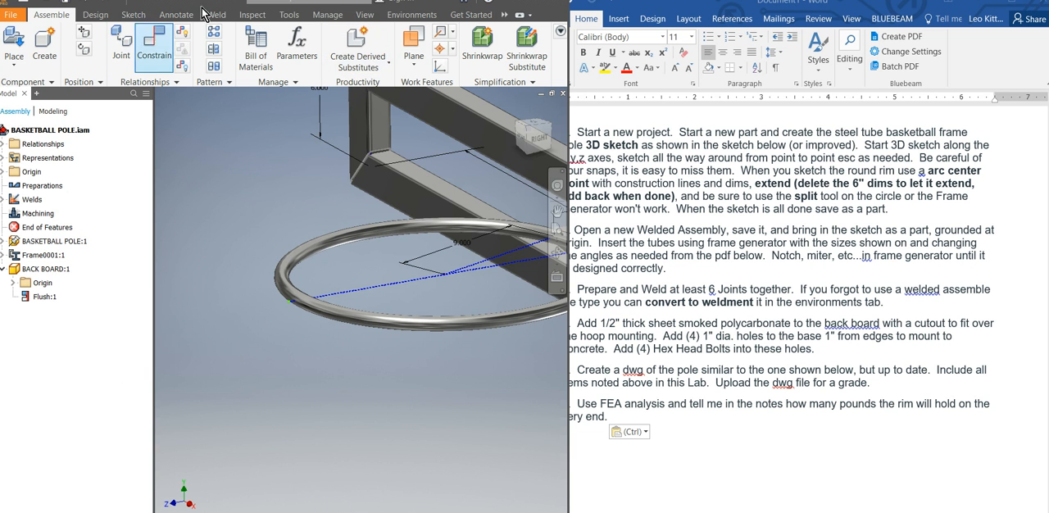
Start Stress Analysis on the assembly and create a new static analysis study with the Single Point objective and Bonded contacts.
click(412, 15)
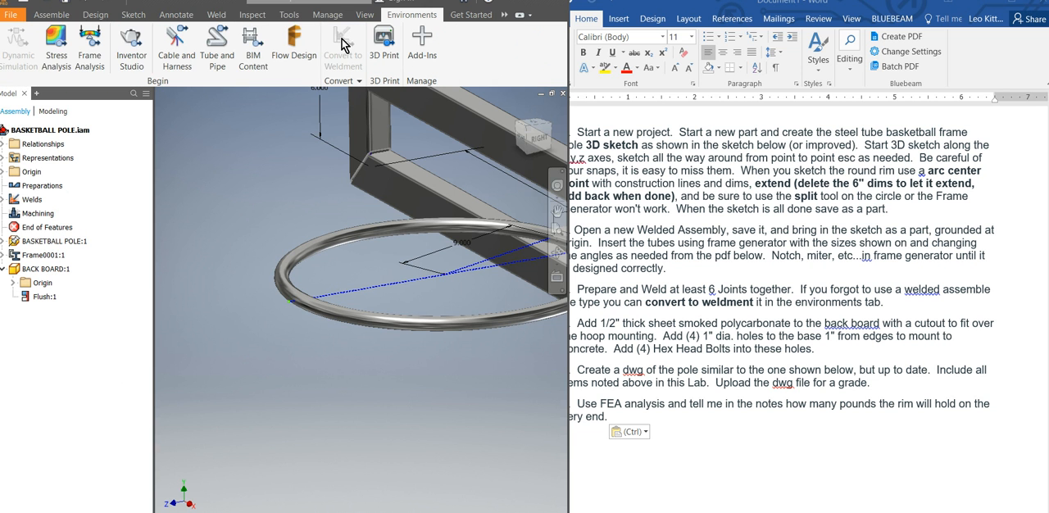
click(57, 54)
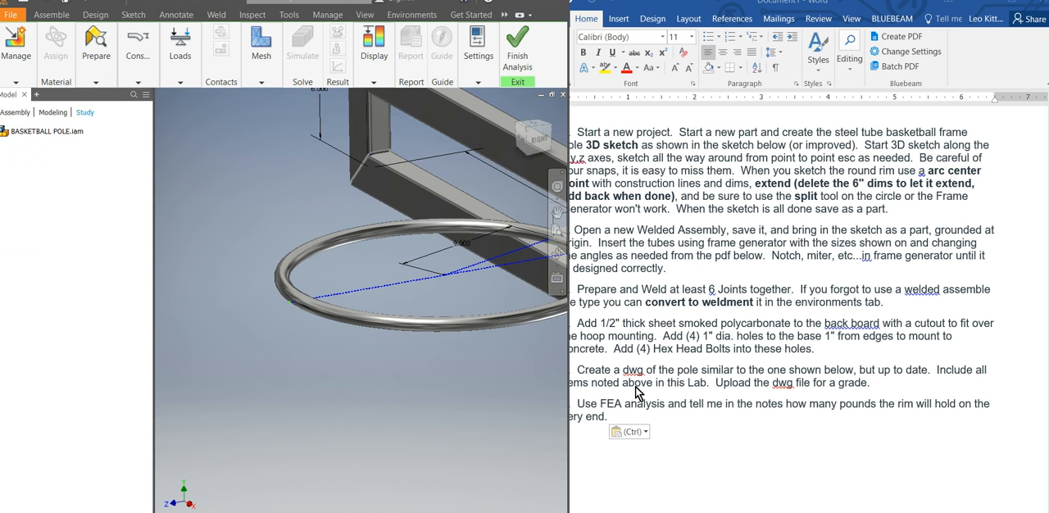
click(717, 491)
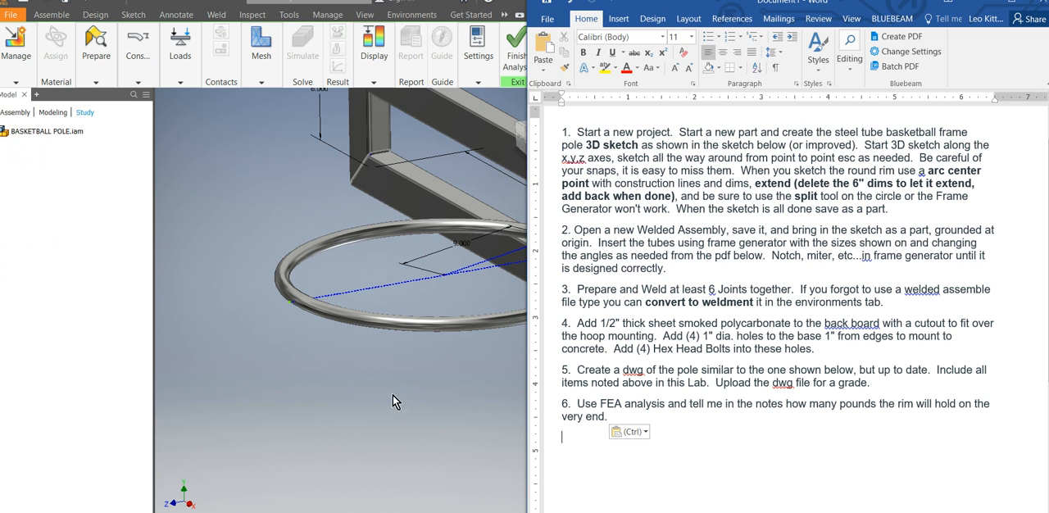
click(11, 82)
click(10, 111)
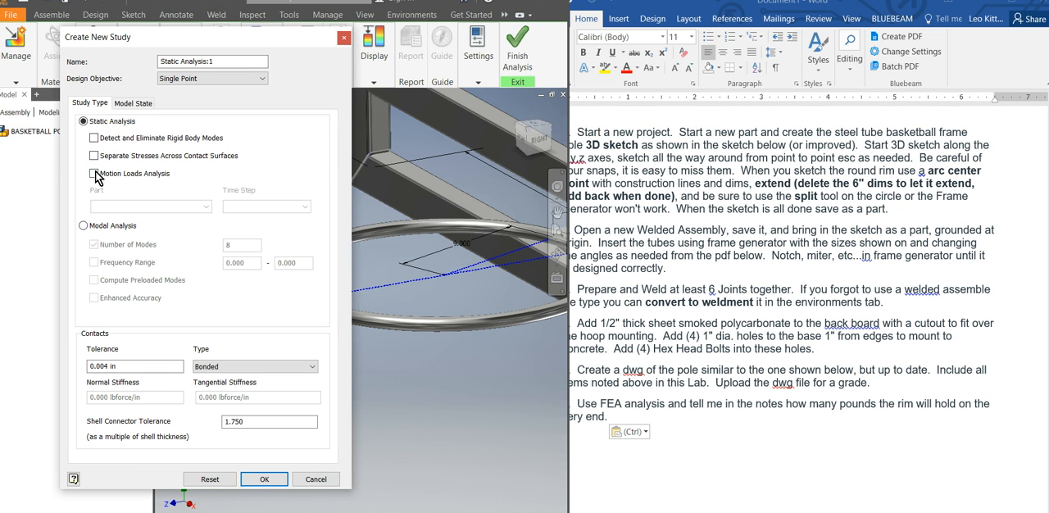
click(267, 480)
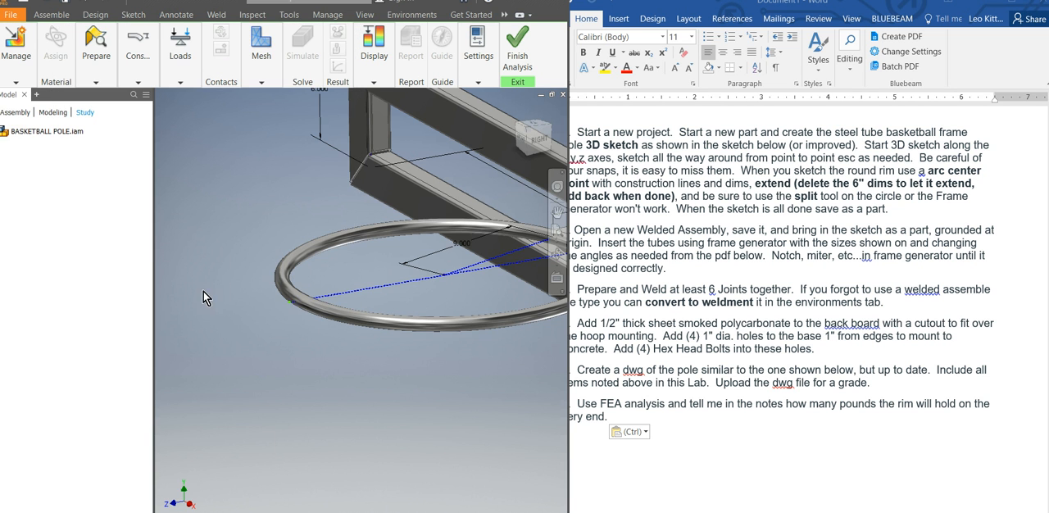
click(261, 82)
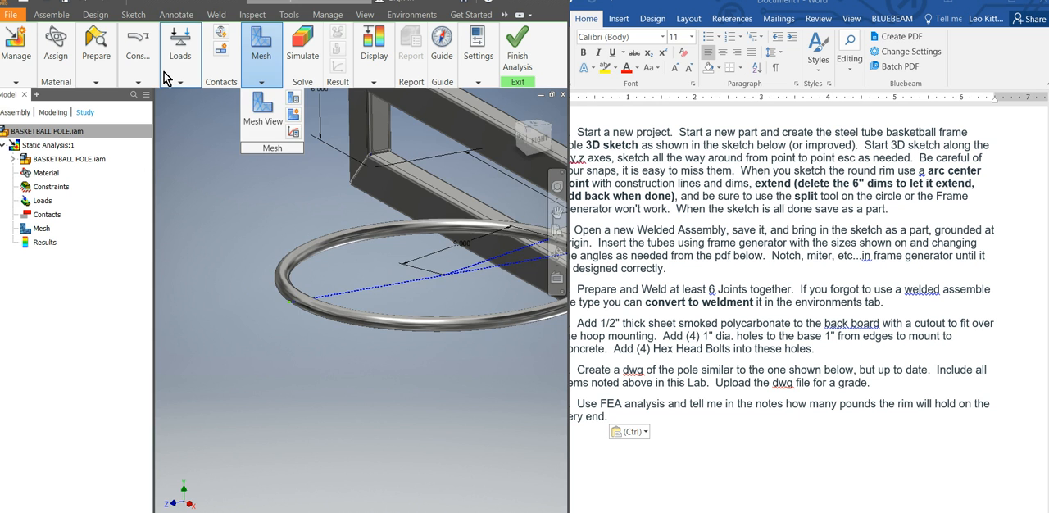
Apply a fixed constraint to the top face of the pole's base plate.
scroll(229, 295, down, 5)
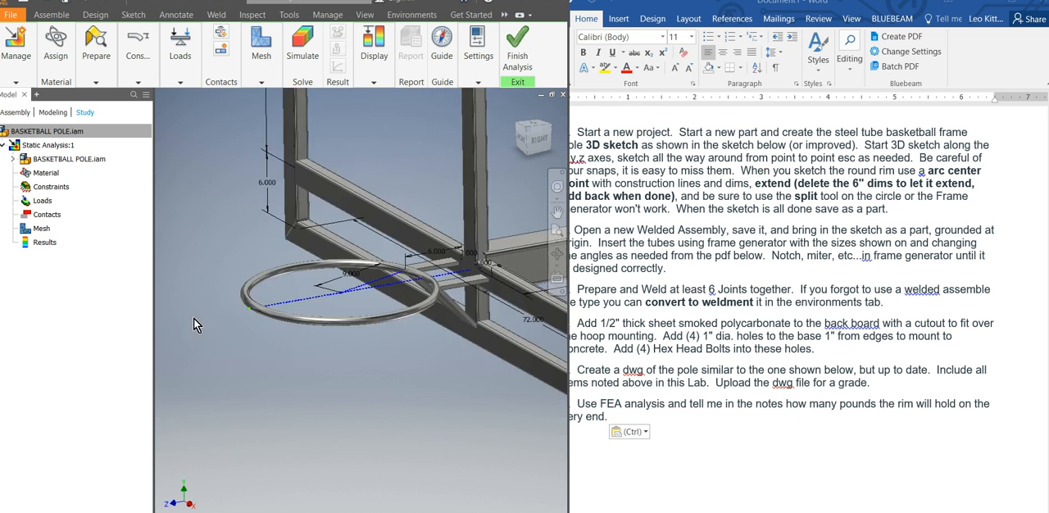
click(131, 64)
click(131, 111)
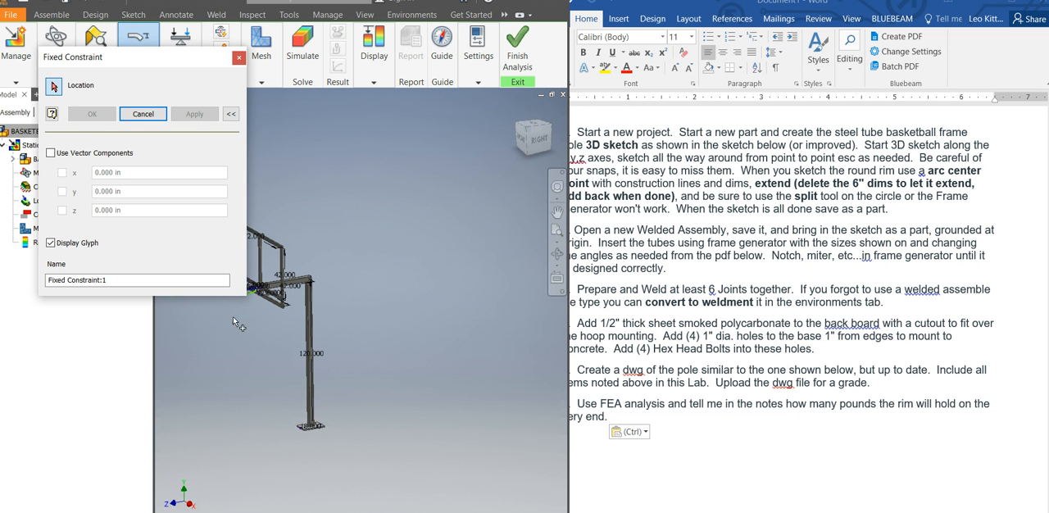
scroll(328, 467, up, 3)
scroll(361, 467, up, 3)
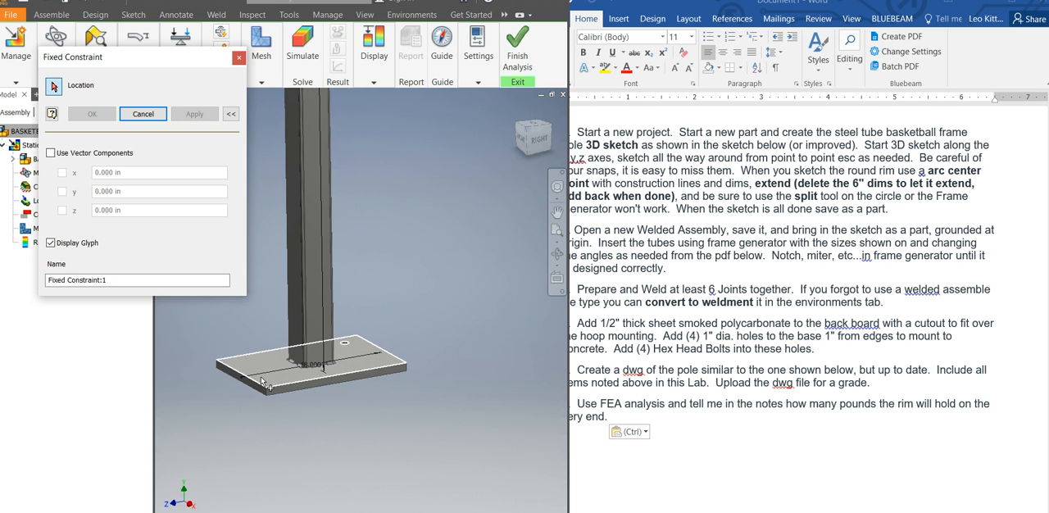
click(262, 382)
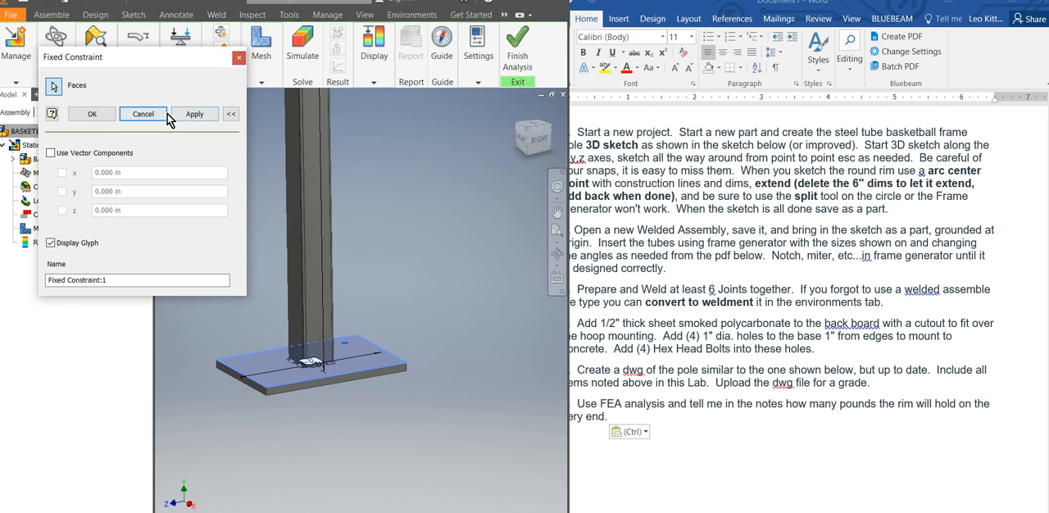
click(107, 114)
scroll(439, 401, down, 5)
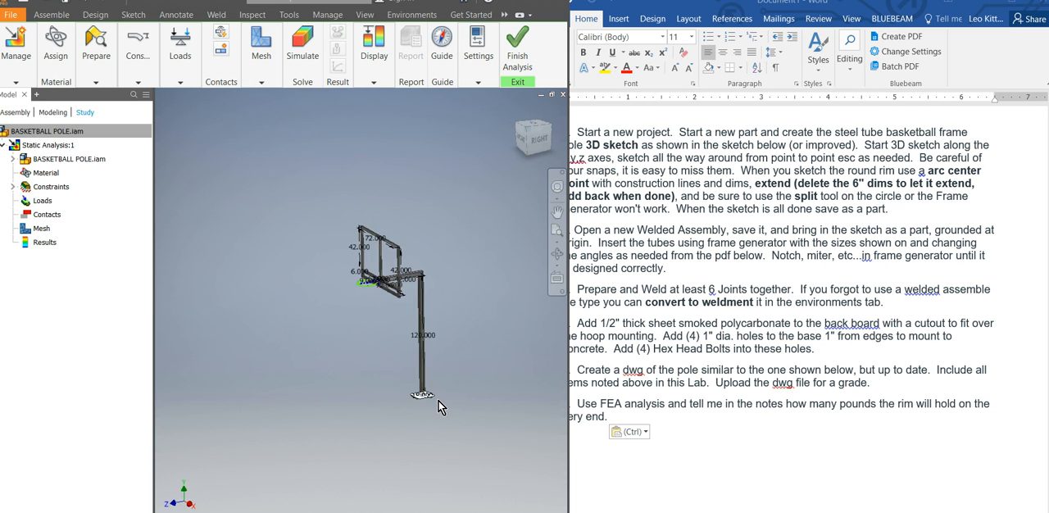
scroll(443, 389, up, 6)
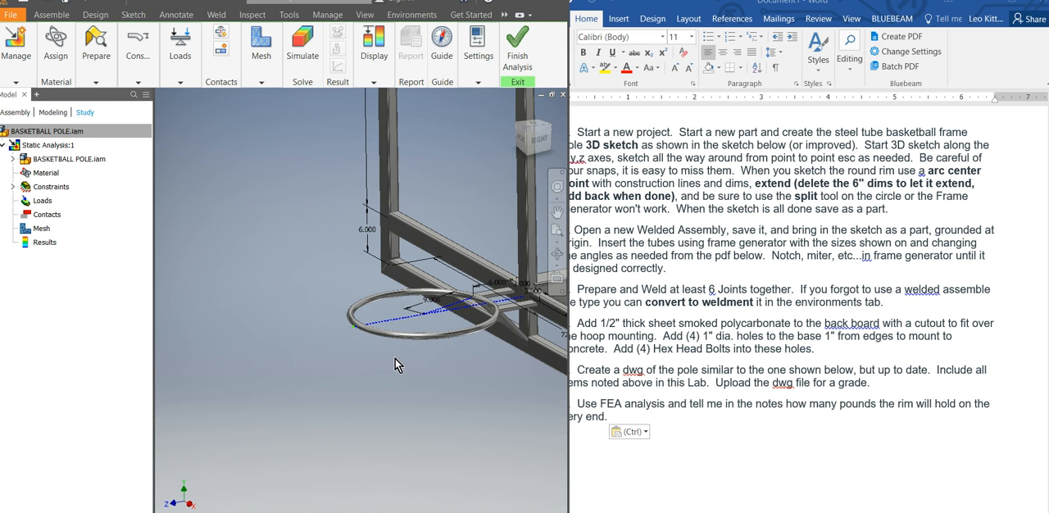
click(180, 45)
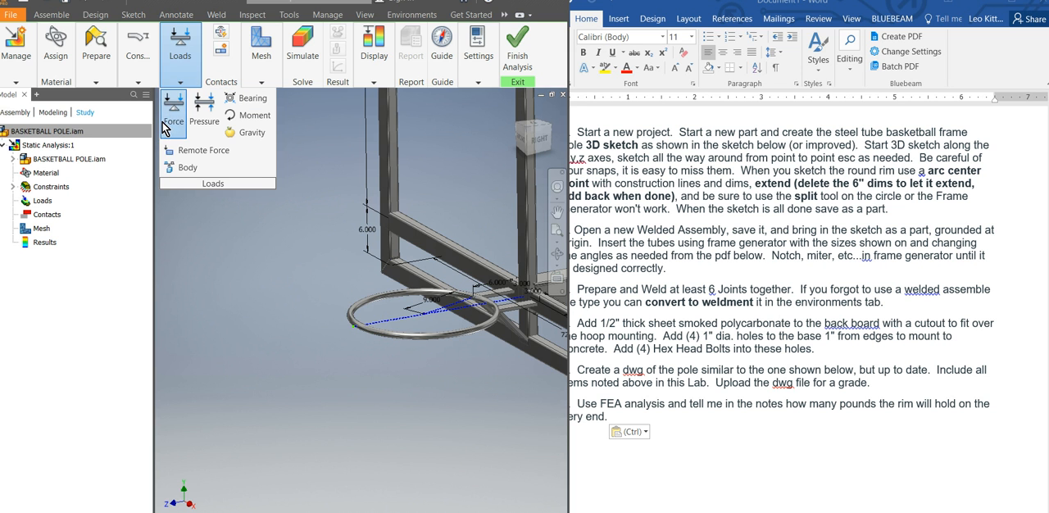
click(169, 111)
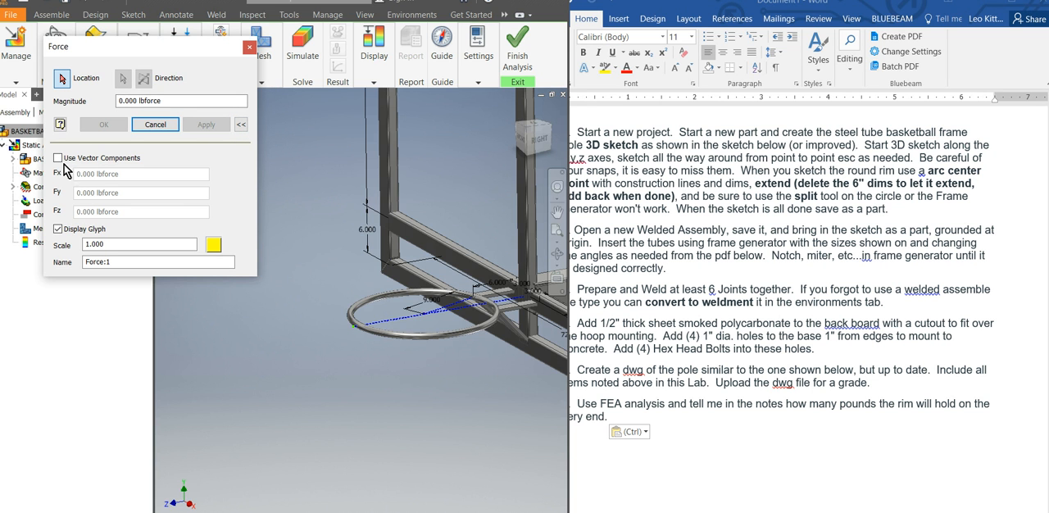
click(62, 155)
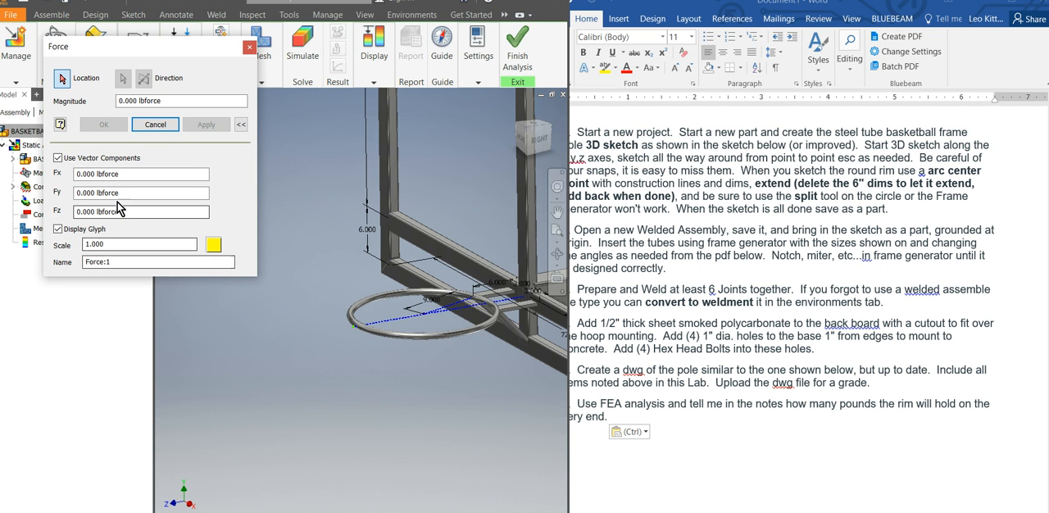
click(106, 192)
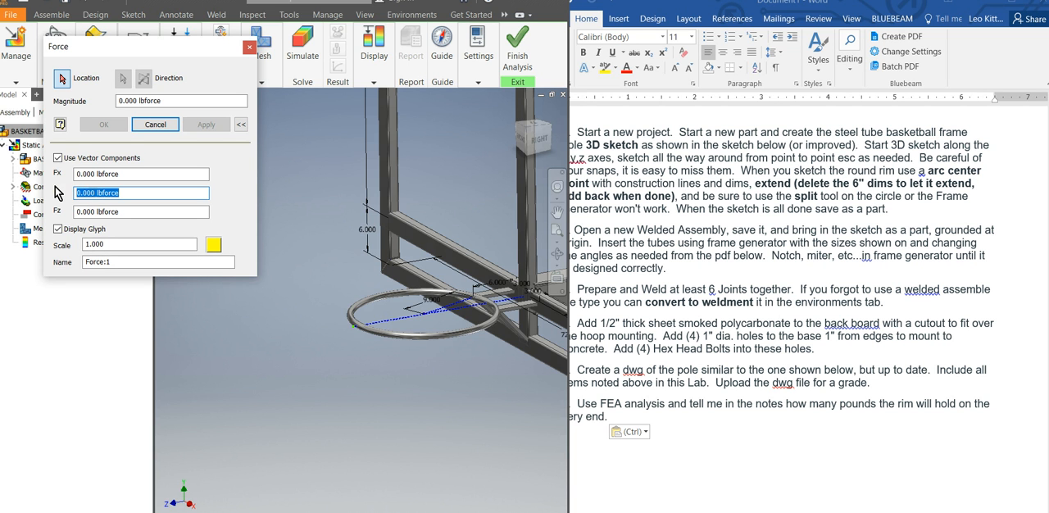
text(100)
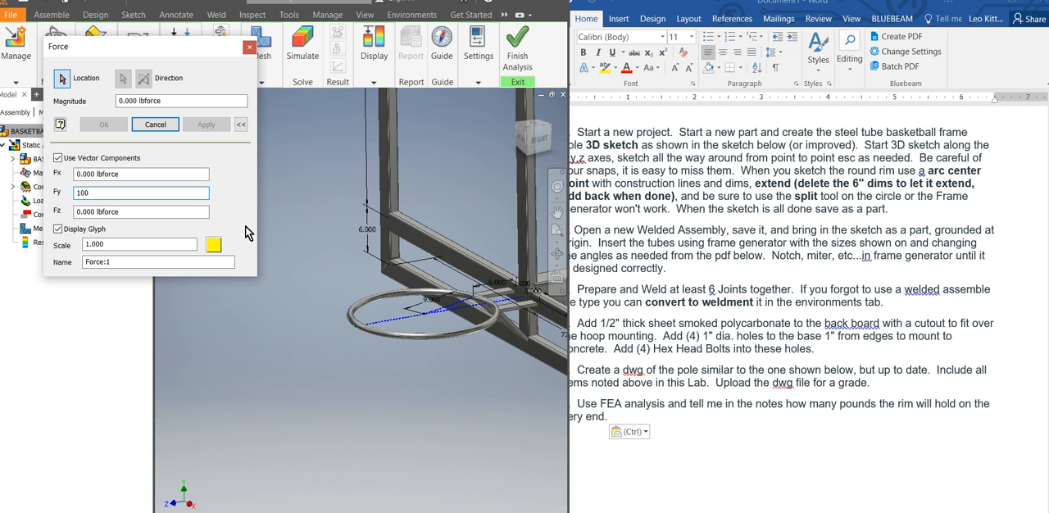
click(76, 192)
text(-)
click(359, 330)
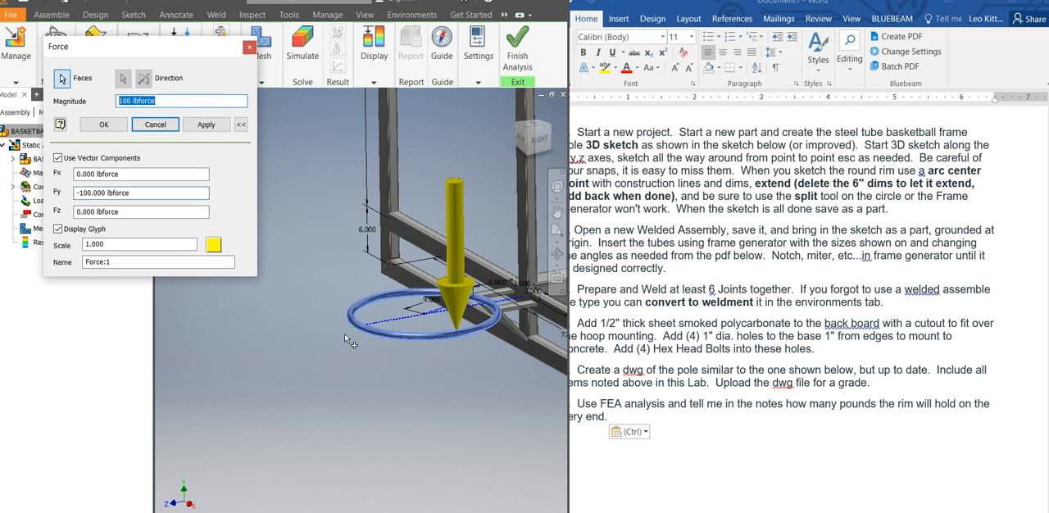
click(462, 311)
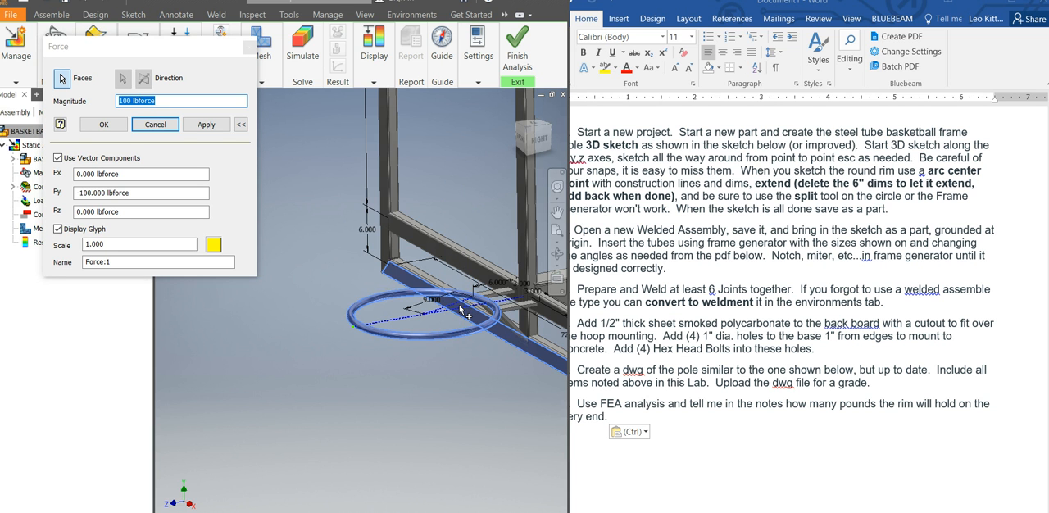
click(353, 324)
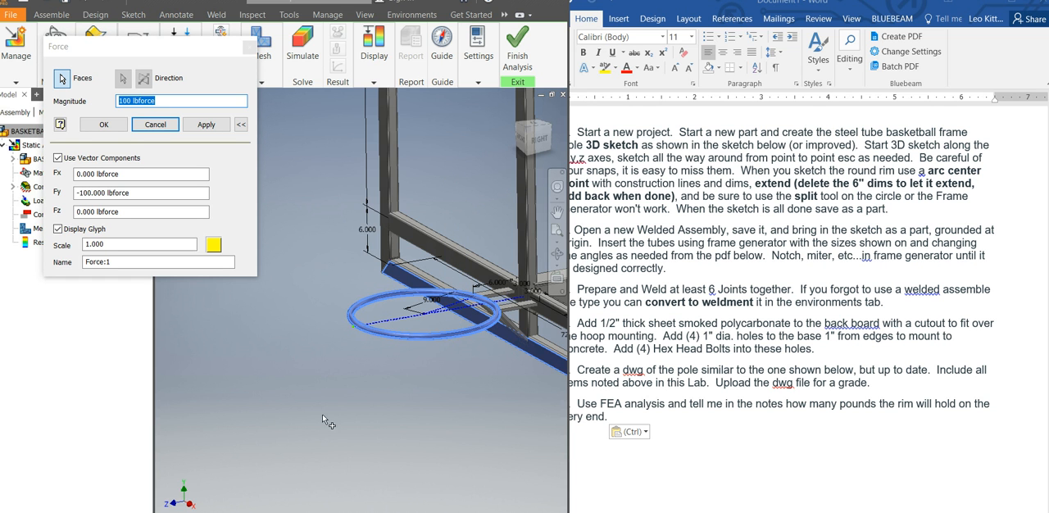
click(164, 124)
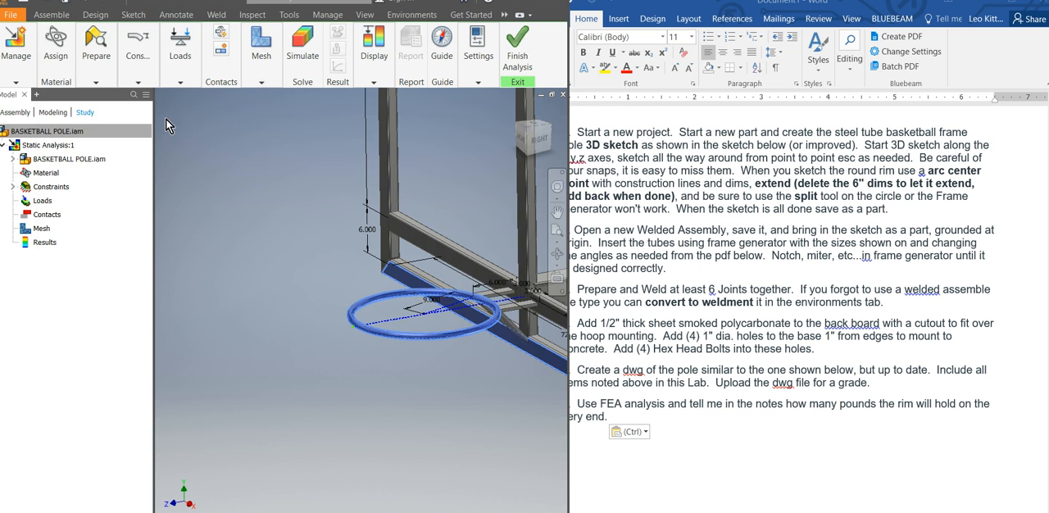
Start a new force load and select the round rim tube's face as its location.
click(174, 65)
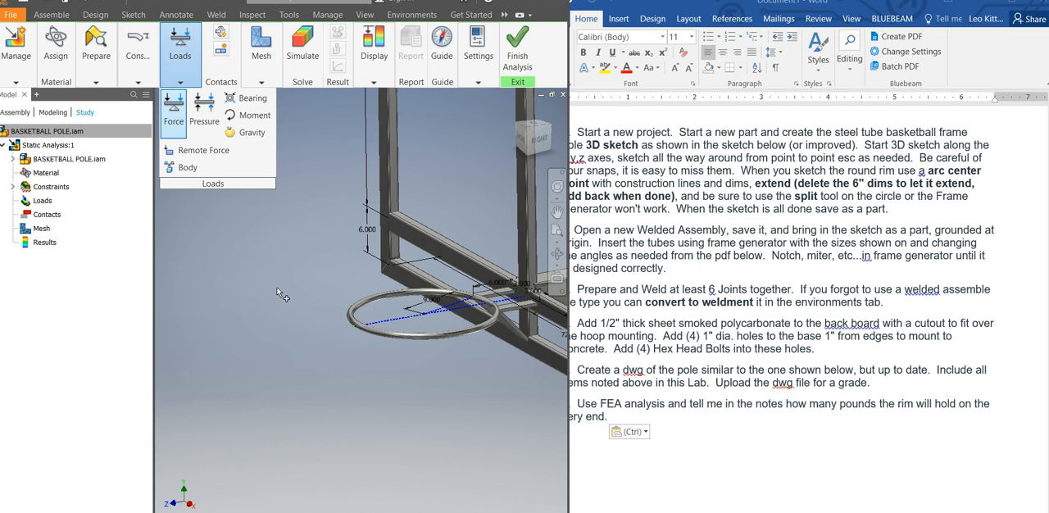
click(174, 105)
scroll(336, 324, up, 5)
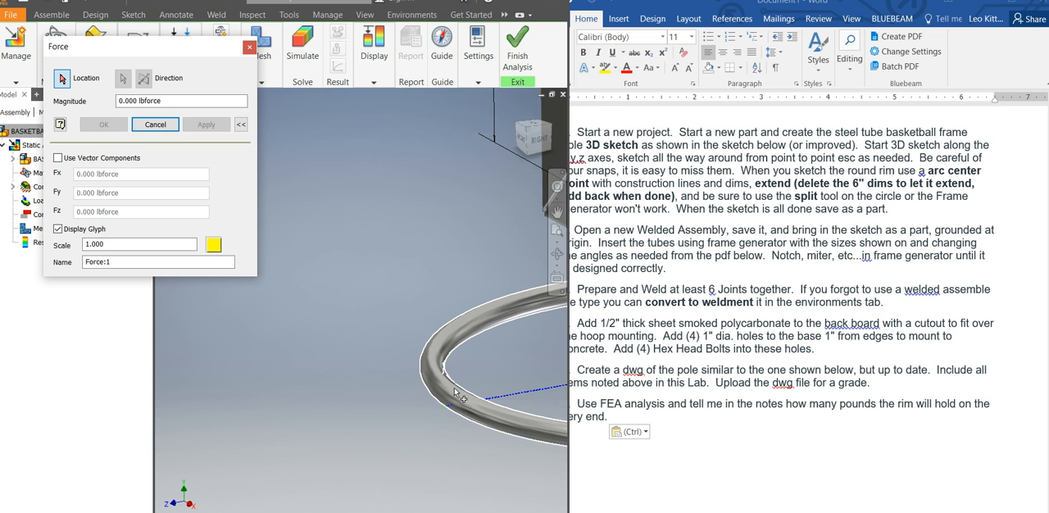
click(448, 414)
scroll(328, 364, down, 5)
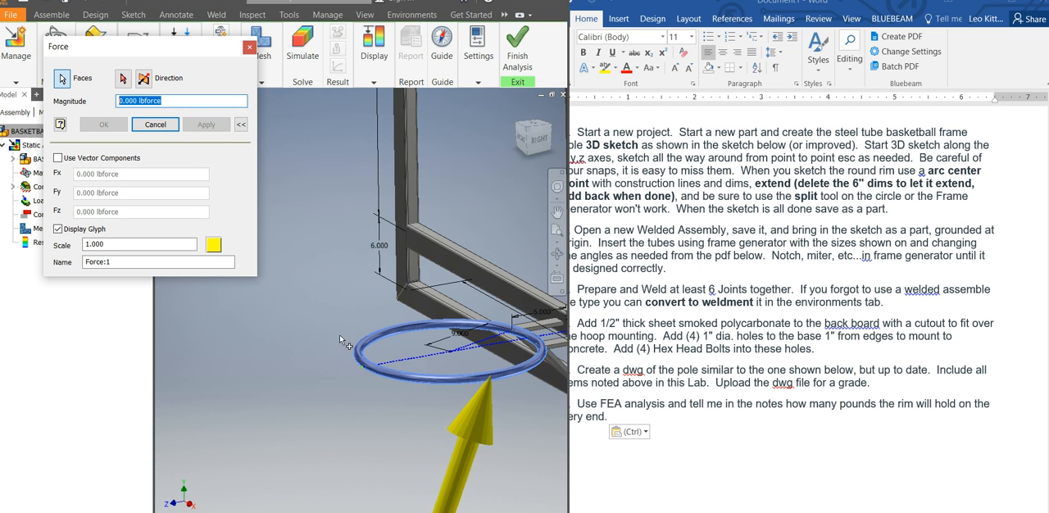
Define the rim force by vector components with Fy set to -100 lbforce, and accept the load.
click(57, 157)
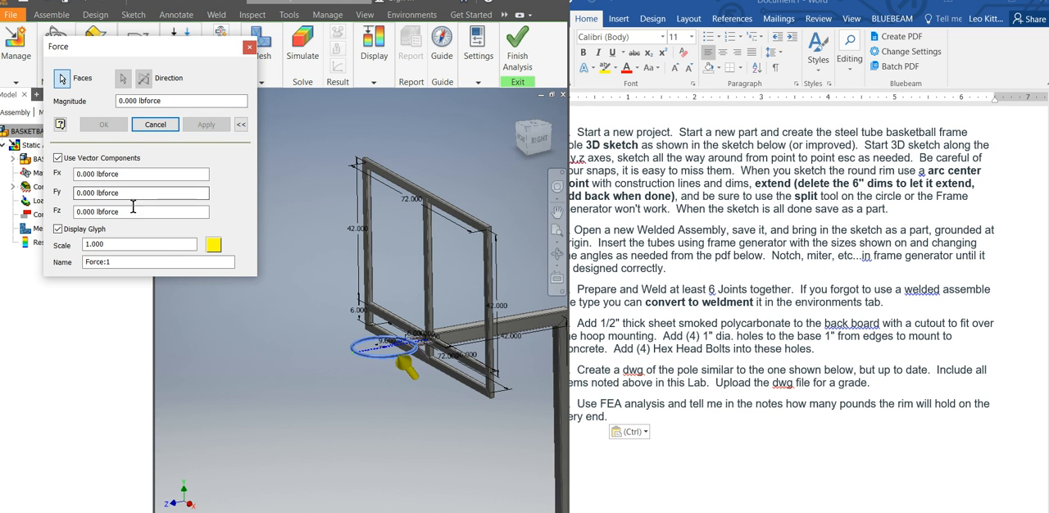
drag(136, 194, 31, 197)
text(-100)
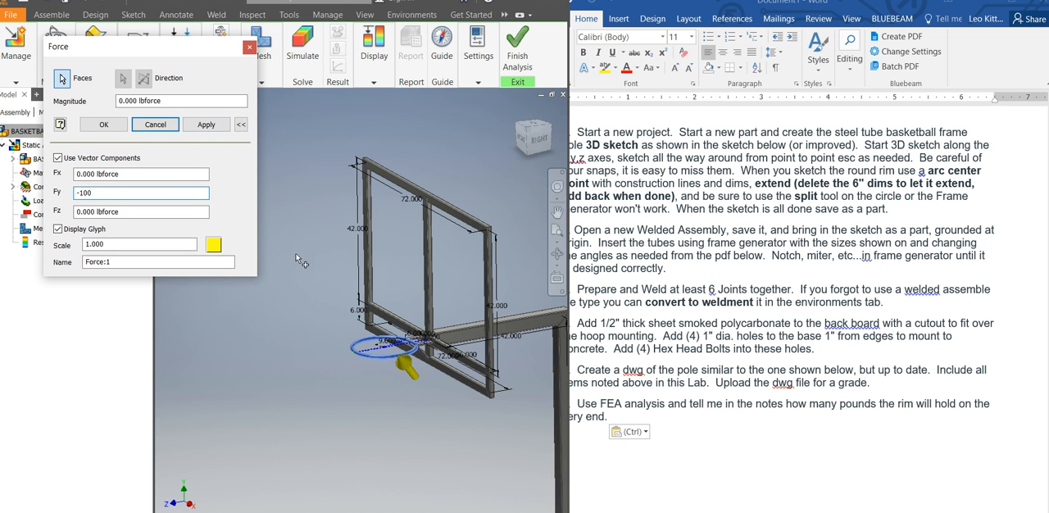
click(154, 174)
scroll(371, 373, down, 3)
scroll(398, 358, down, 2)
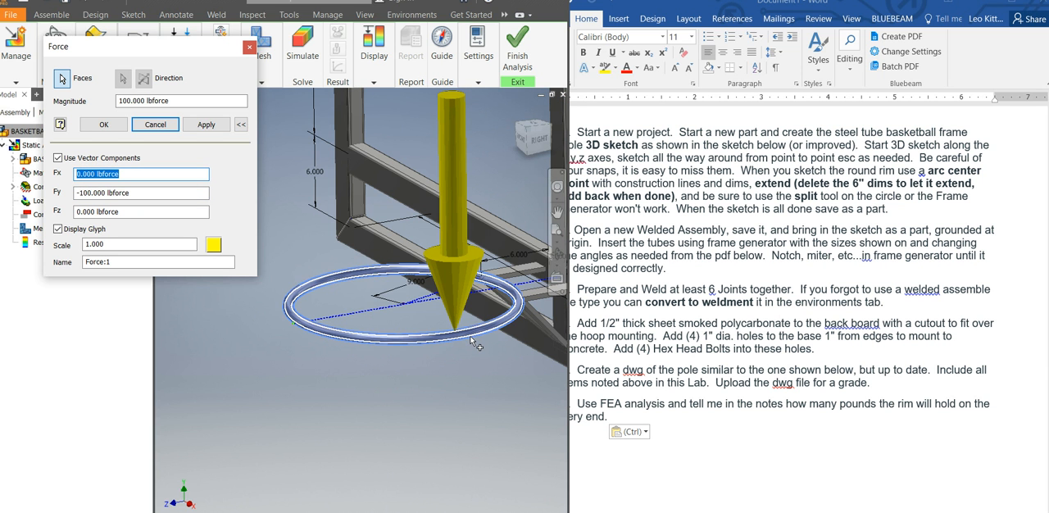
scroll(320, 315, down, 2)
scroll(323, 305, up, 2)
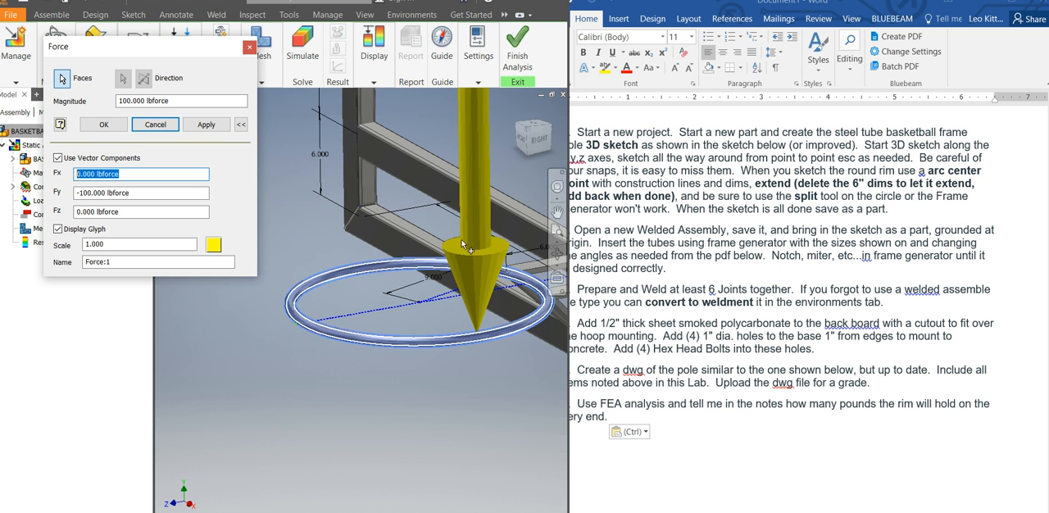
scroll(398, 494, up, 3)
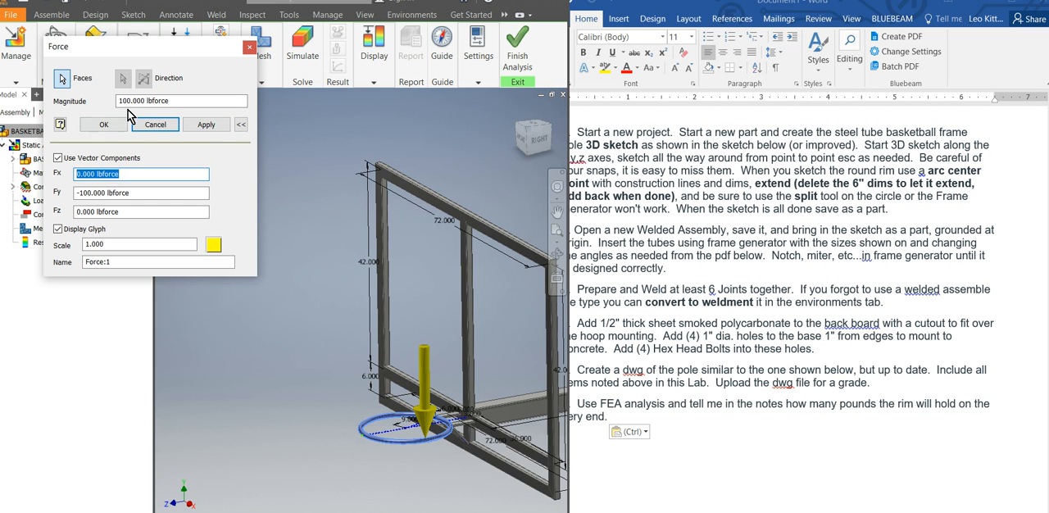
click(369, 435)
scroll(361, 442, down, 3)
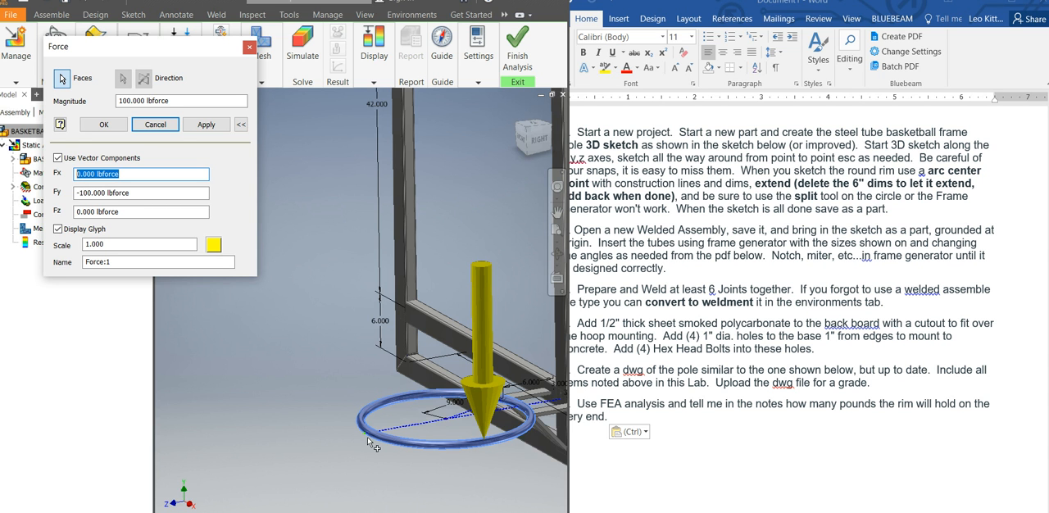
click(106, 126)
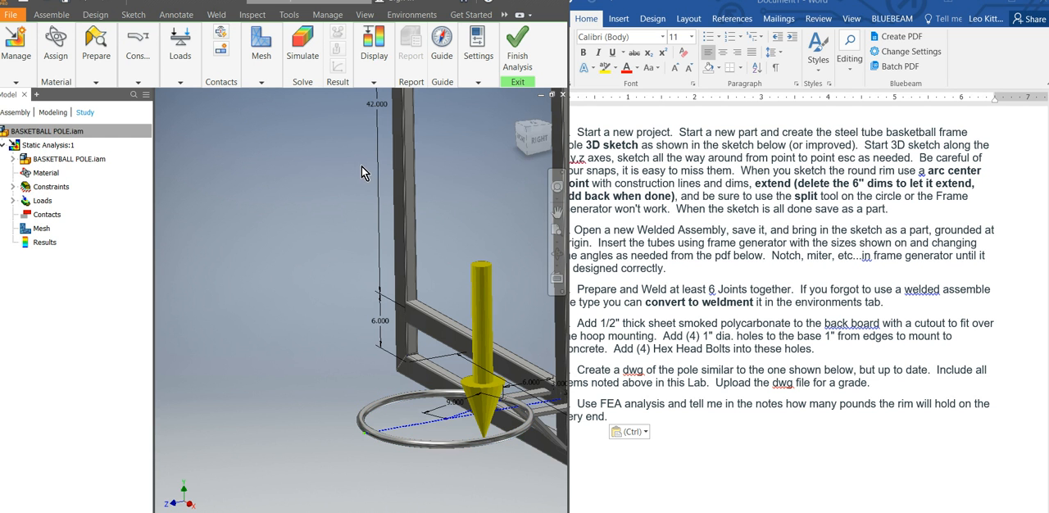
Run the static analysis simulation on the basketball pole assembly.
click(289, 74)
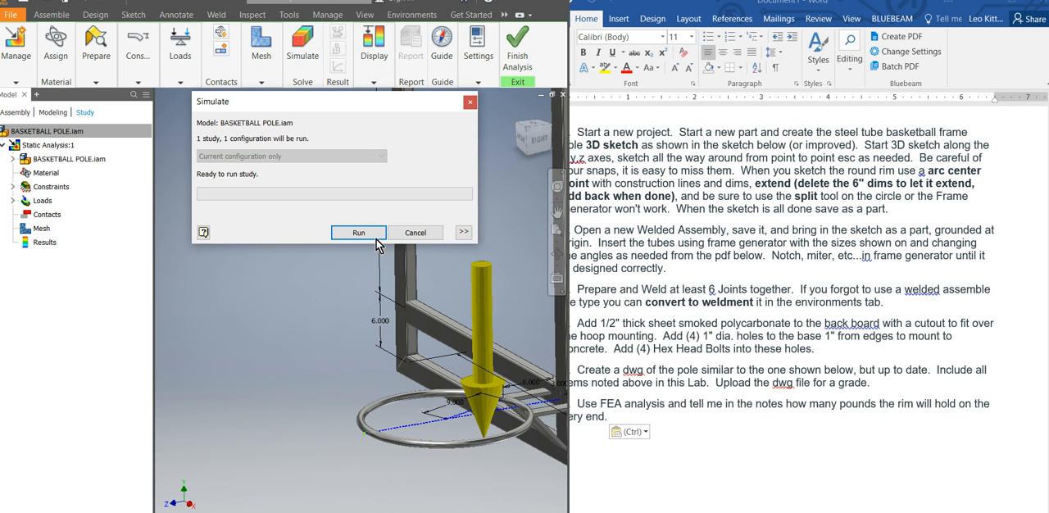
click(350, 234)
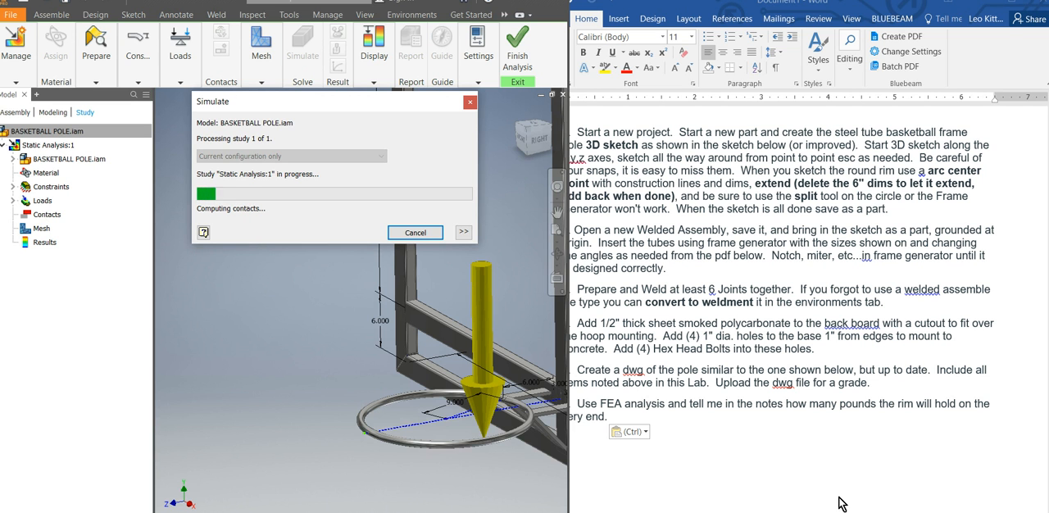
Switch to Rim.pdf in the browser and examine the pole drawing from the backboard and rim down to the base and parts list.
click(727, 506)
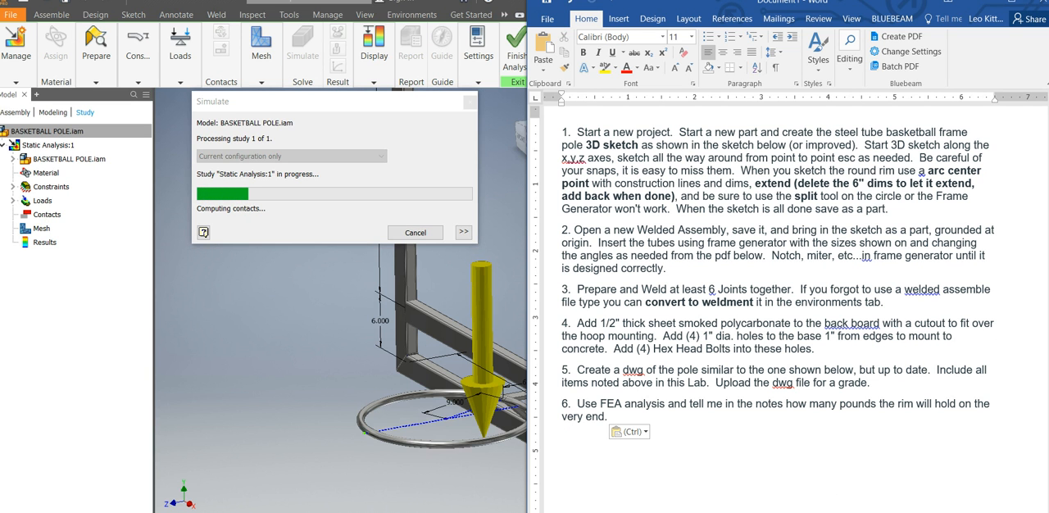
key(alt+Tab)
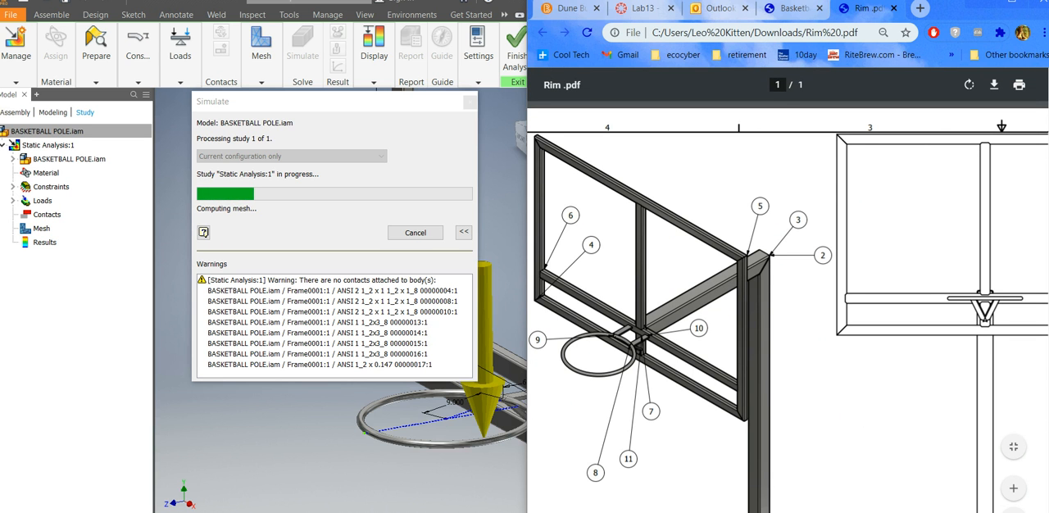
scroll(787, 311, right, 6)
scroll(787, 311, left, 7)
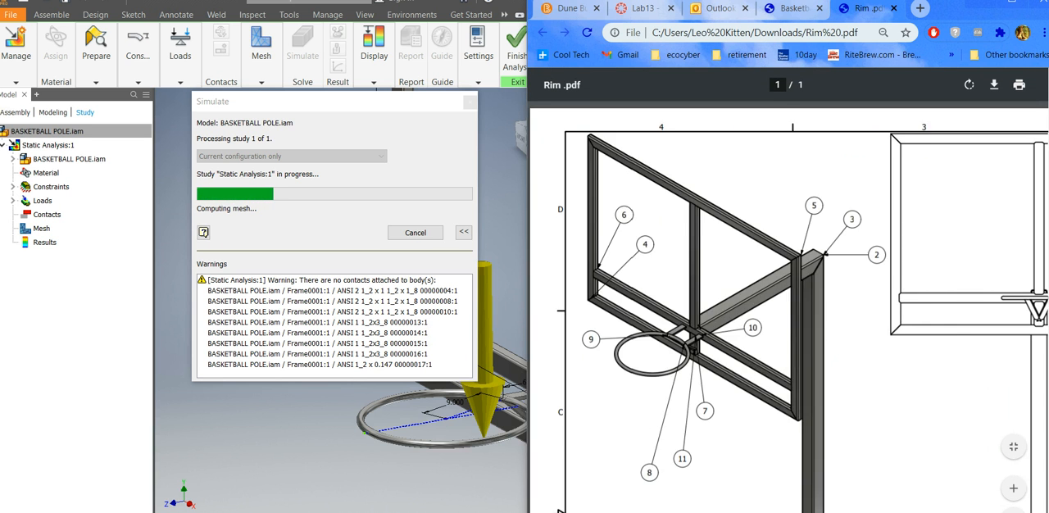
scroll(993, 361, down, 5)
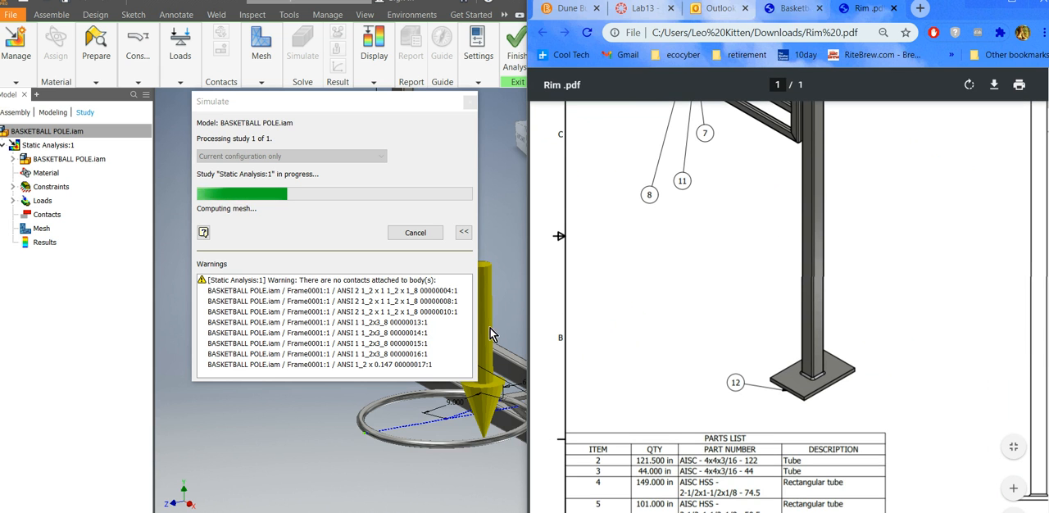
key(alt+Tab)
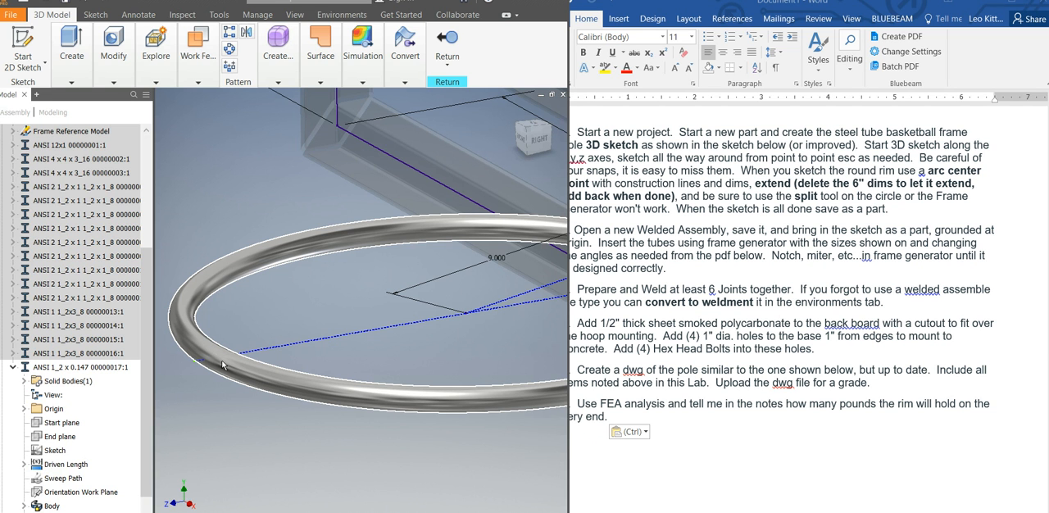
Create a new 2D sketch on the XZ origin plane of the round rim tube part.
click(24, 409)
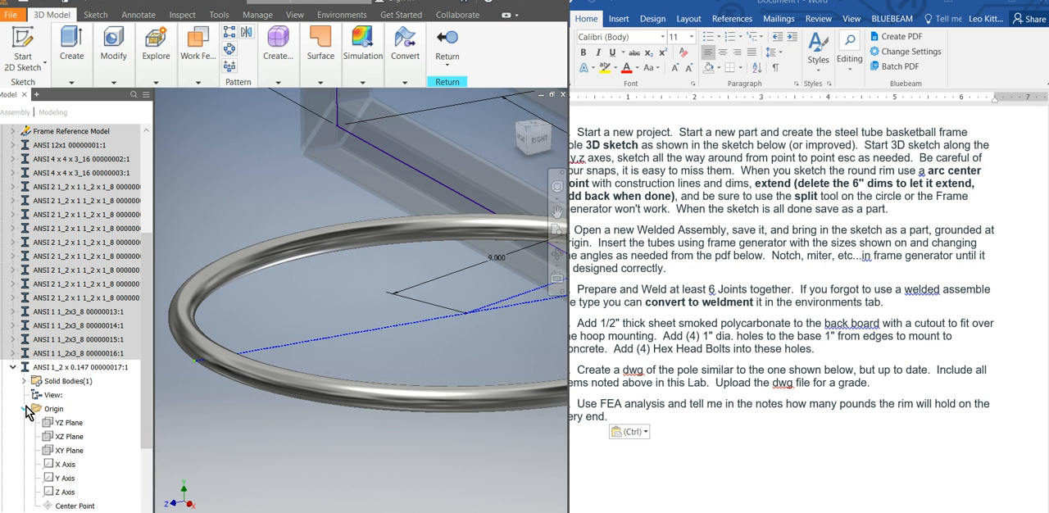
click(23, 409)
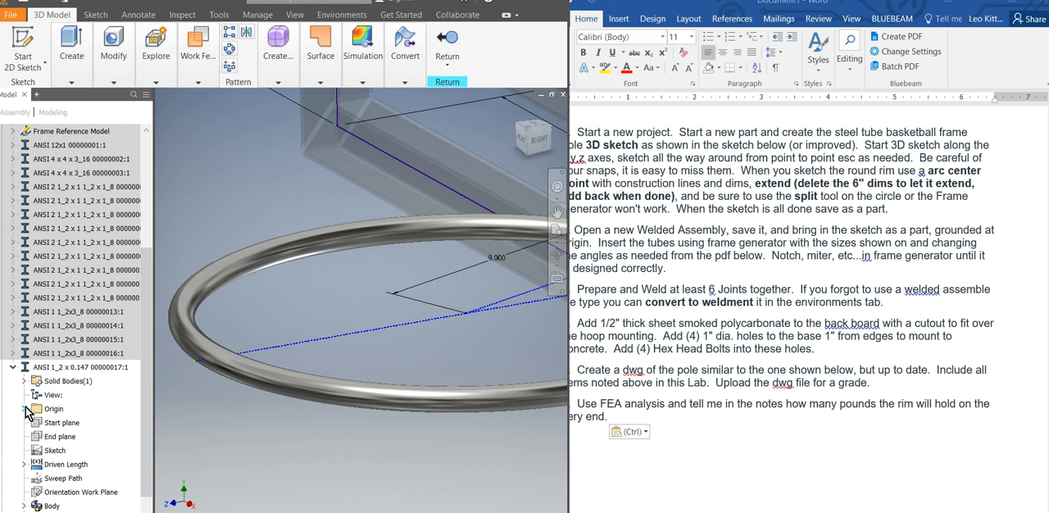
click(25, 408)
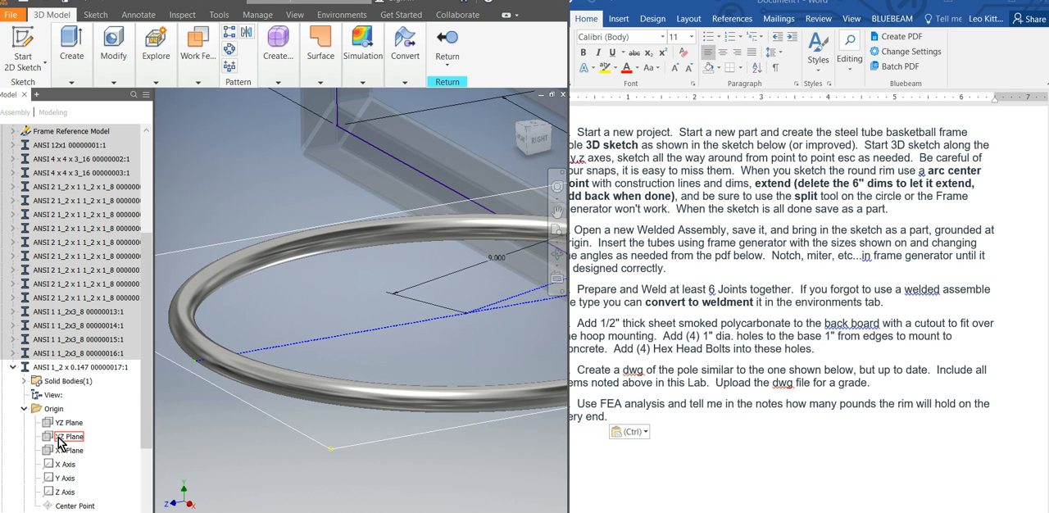
right_click(60, 440)
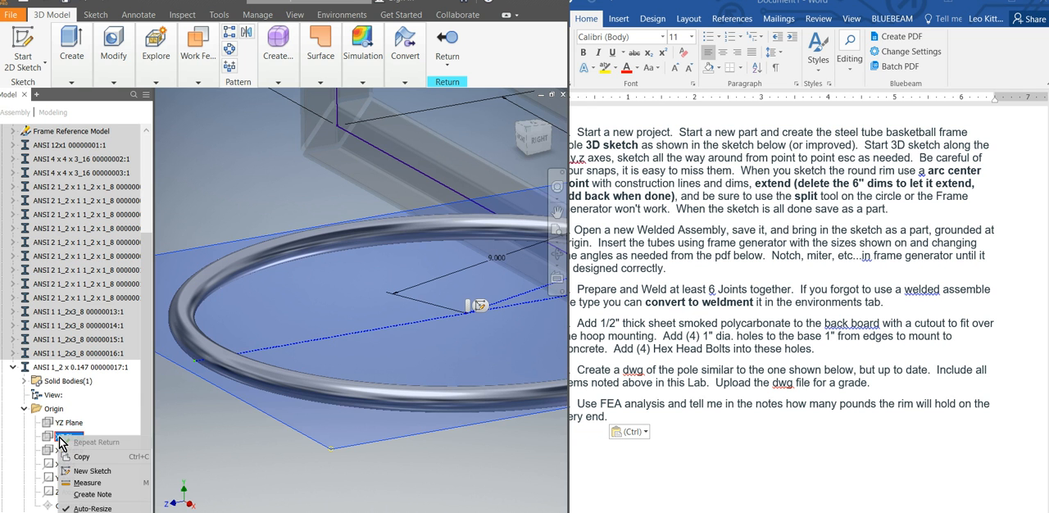
click(90, 471)
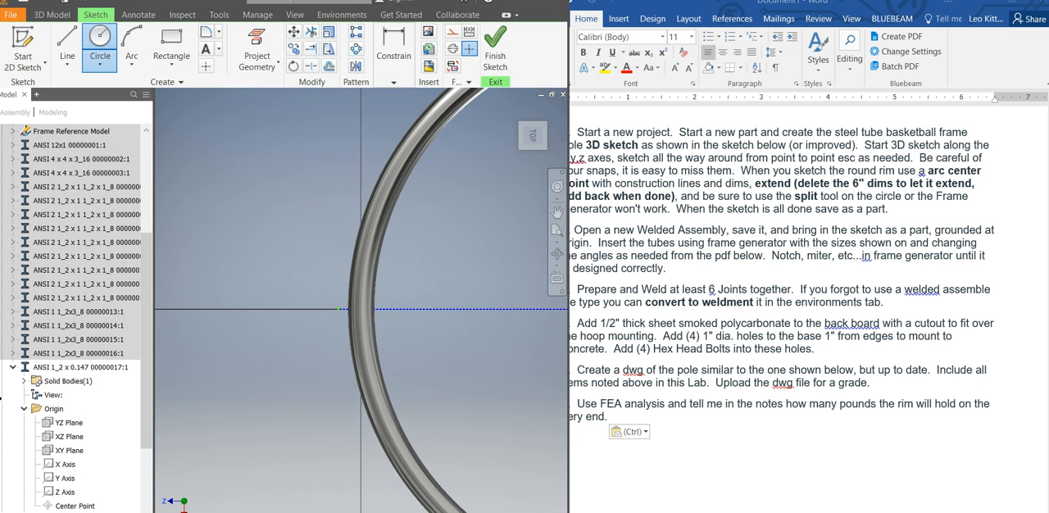
Sketch a 0.25 in diameter circle on the rim tube's centerline at the rim's outer end.
scroll(375, 308, up, 5)
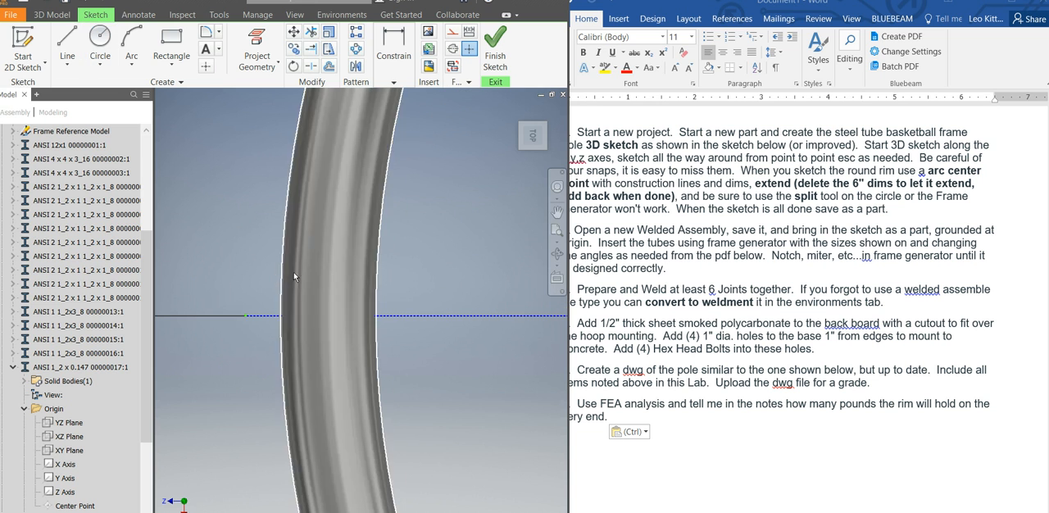
click(98, 39)
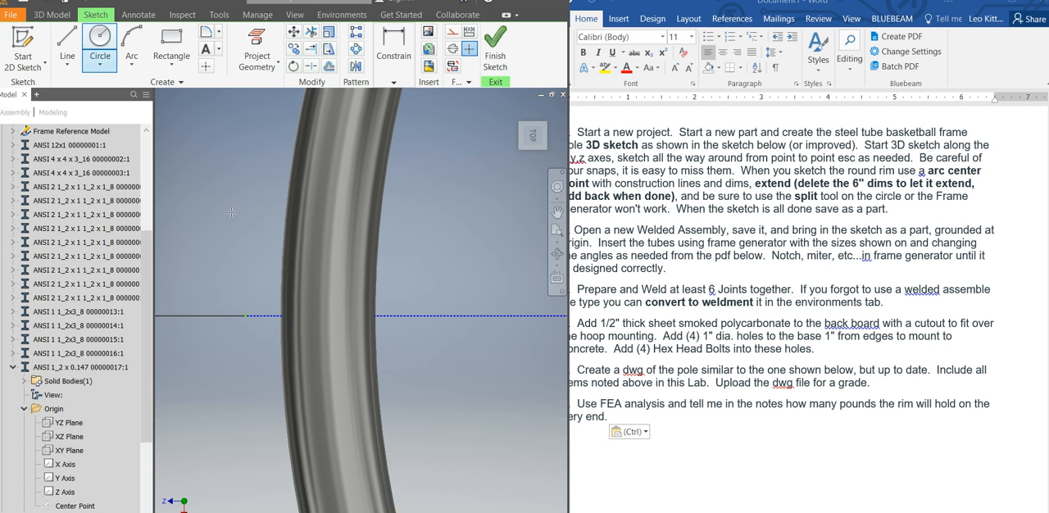
click(329, 315)
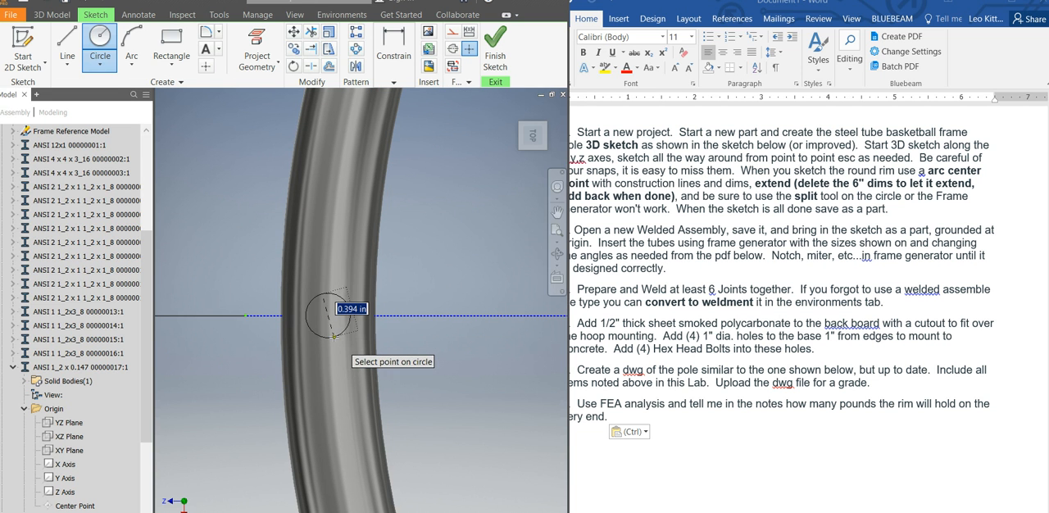
text(.2)
key(Return)
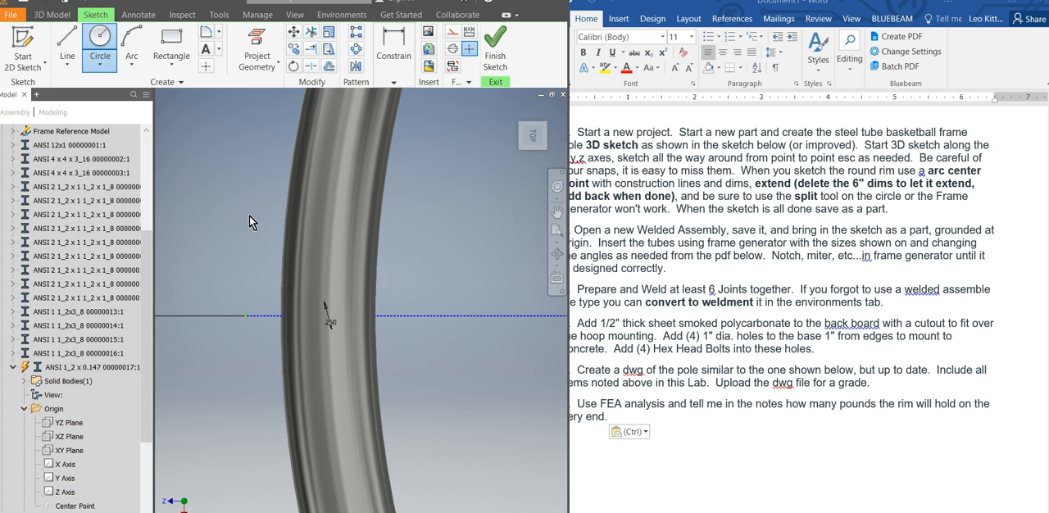
Set the circle's diameter to .0625 in and finish the sketch.
key(Escape)
double_click(330, 324)
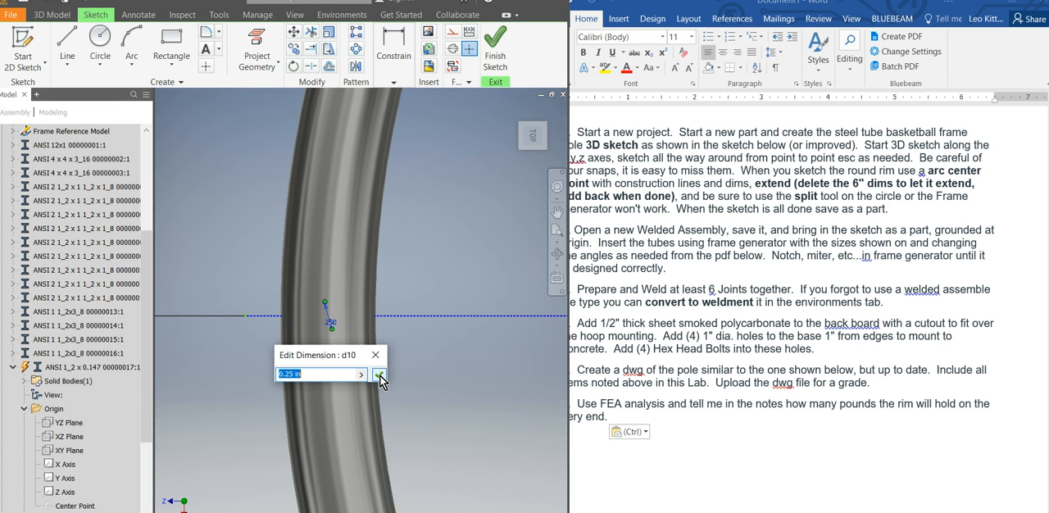
text(.062)
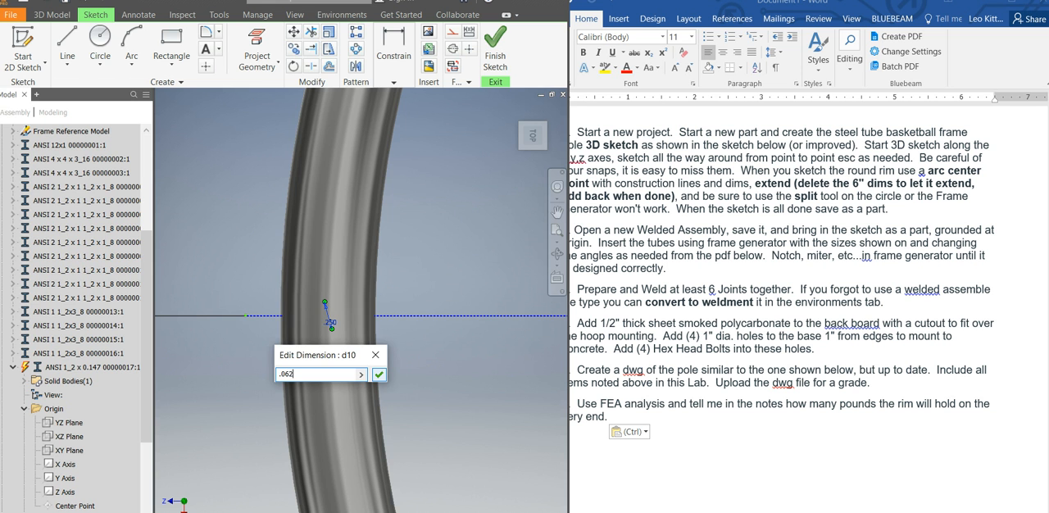
text(5)
click(380, 379)
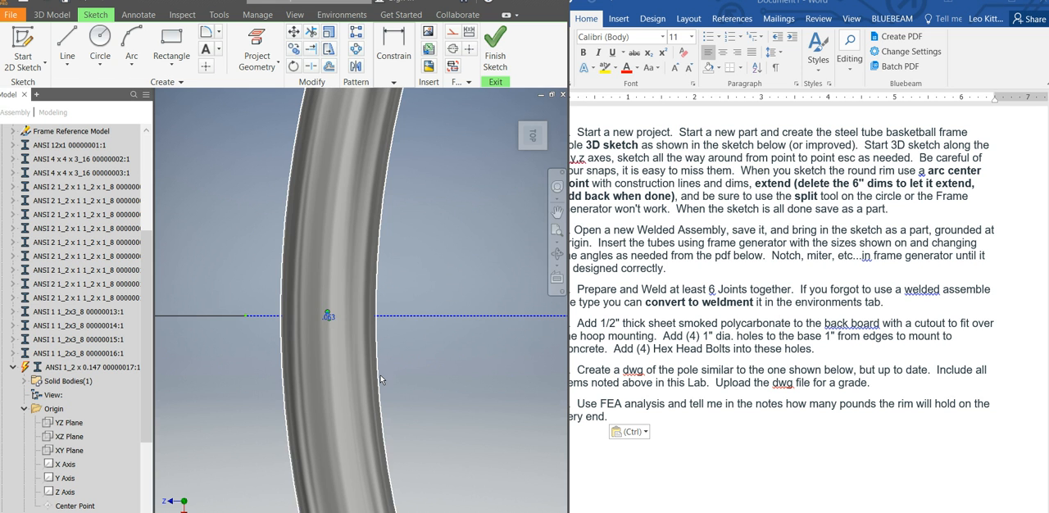
click(495, 49)
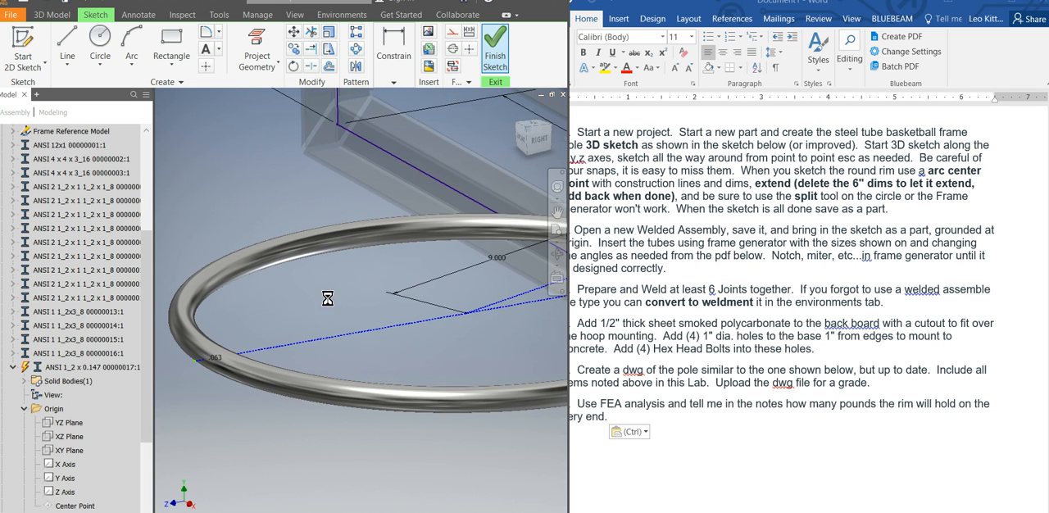
Extrude the small circle as a cut through all in both directions to make a hole in the rim tube.
right_click(241, 334)
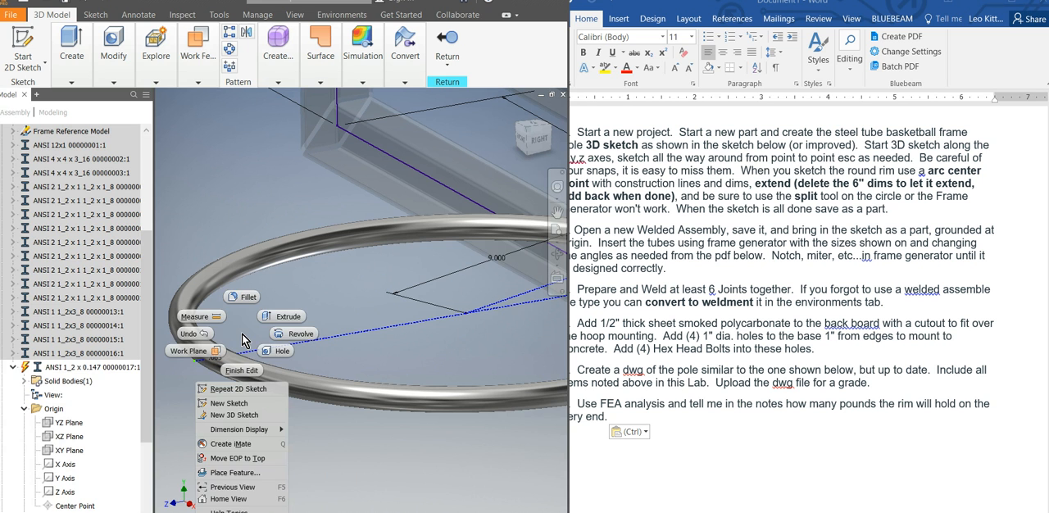
click(283, 317)
click(134, 209)
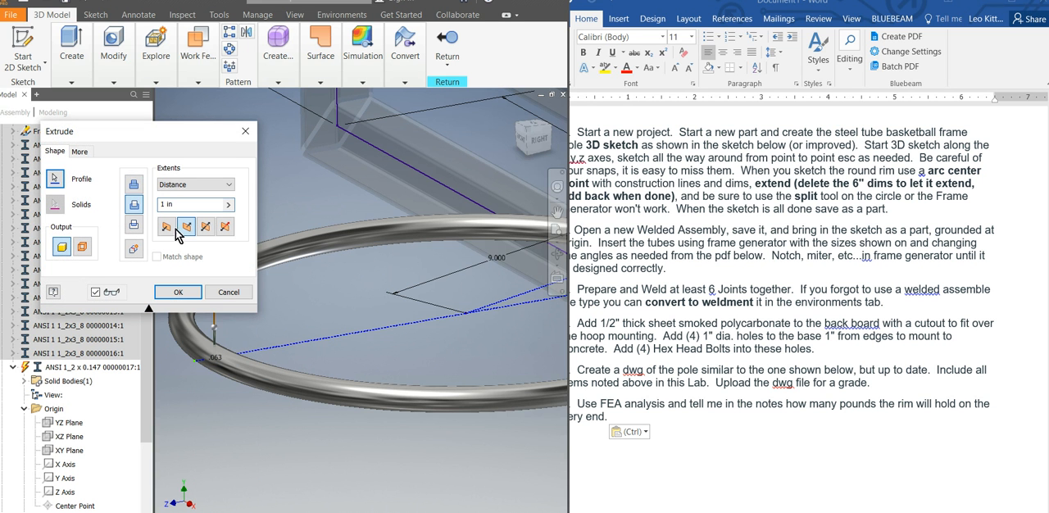
click(206, 227)
click(225, 189)
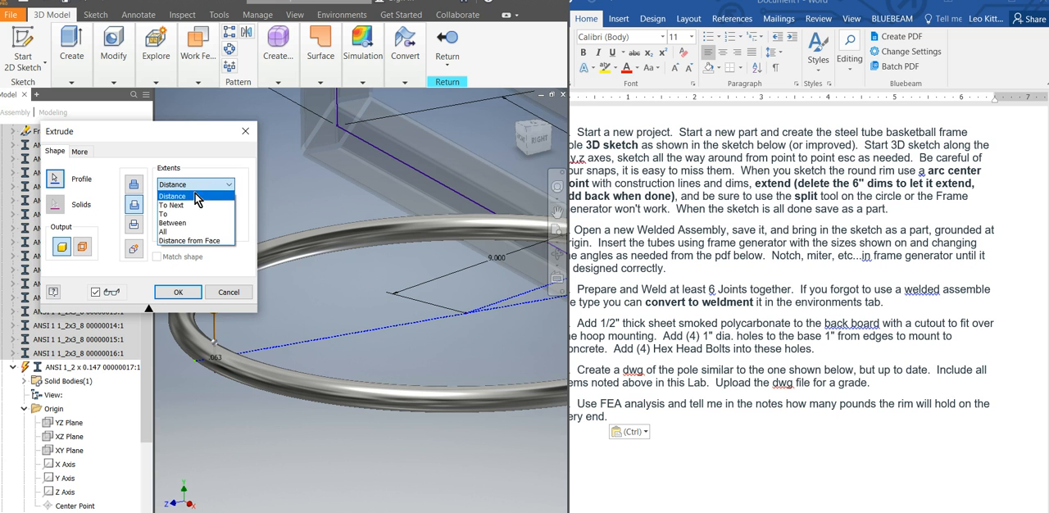
click(182, 235)
click(163, 293)
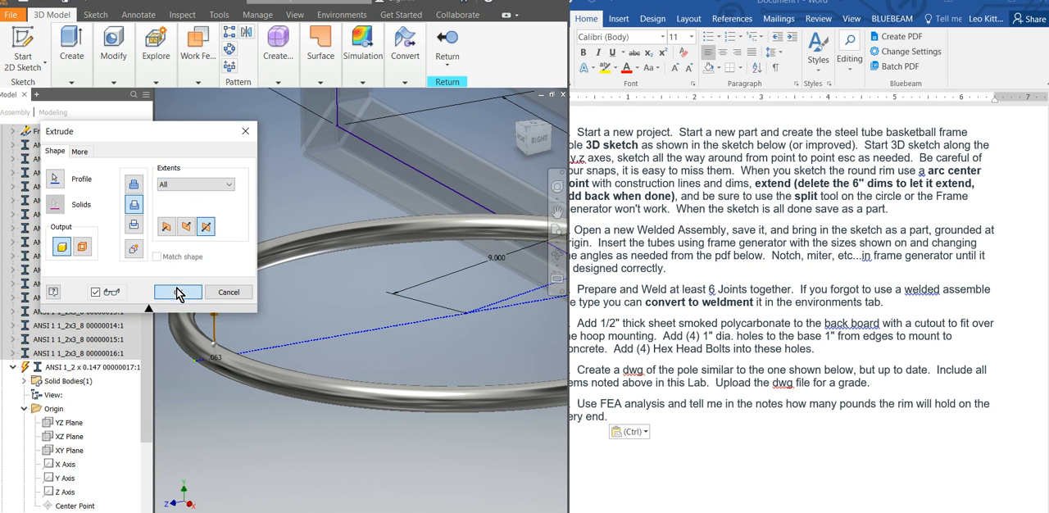
scroll(215, 354, down, 3)
scroll(239, 321, down, 3)
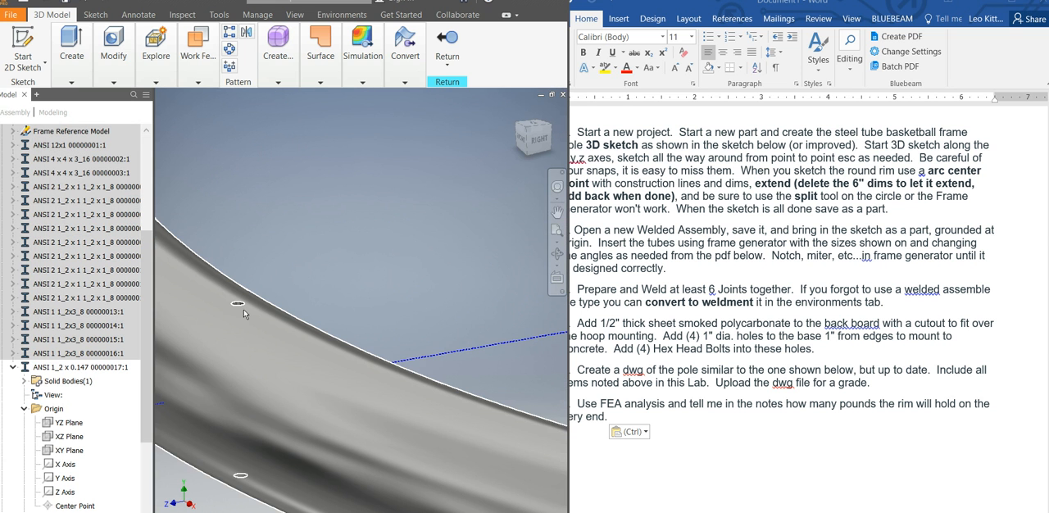
scroll(246, 309, up, 6)
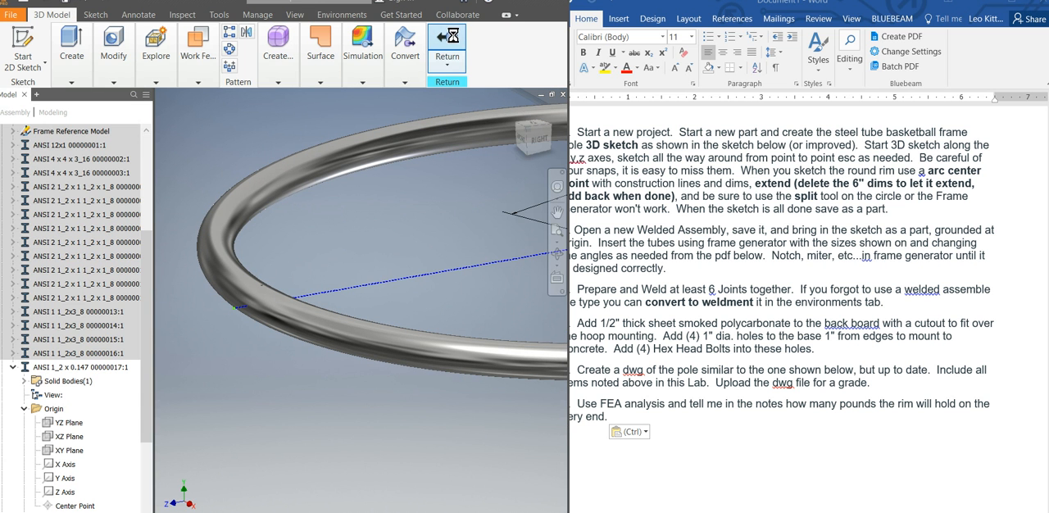
Return from the rim part to the top-level basketball pole assembly and reopen its stress analysis study.
click(454, 45)
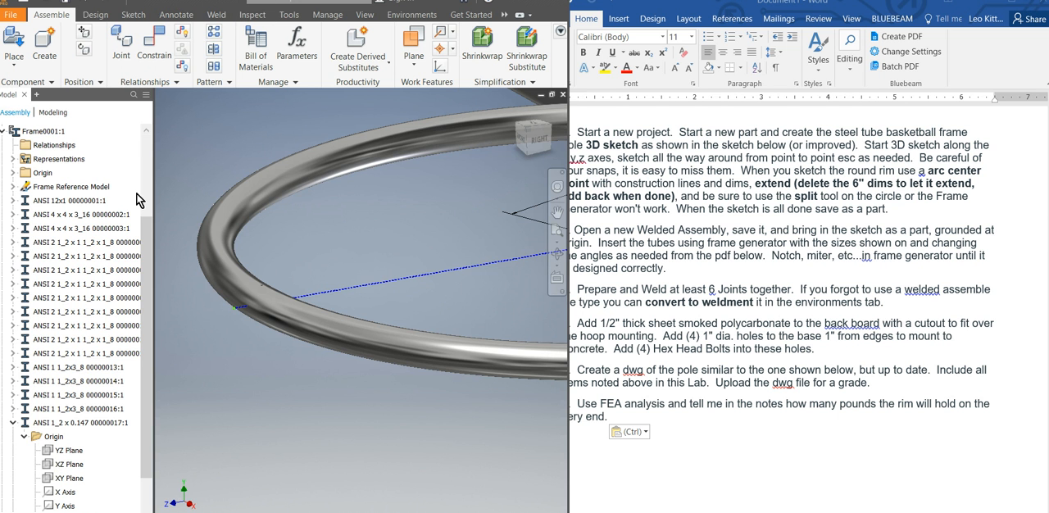
scroll(143, 196, up, 3)
scroll(258, 243, up, 4)
scroll(522, 210, up, 5)
scroll(524, 211, down, 6)
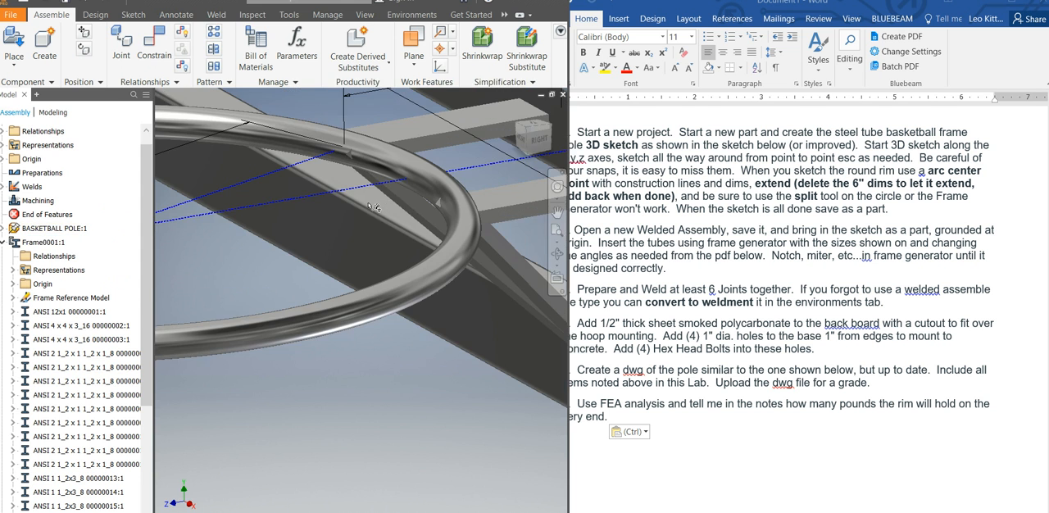
scroll(455, 219, up, 4)
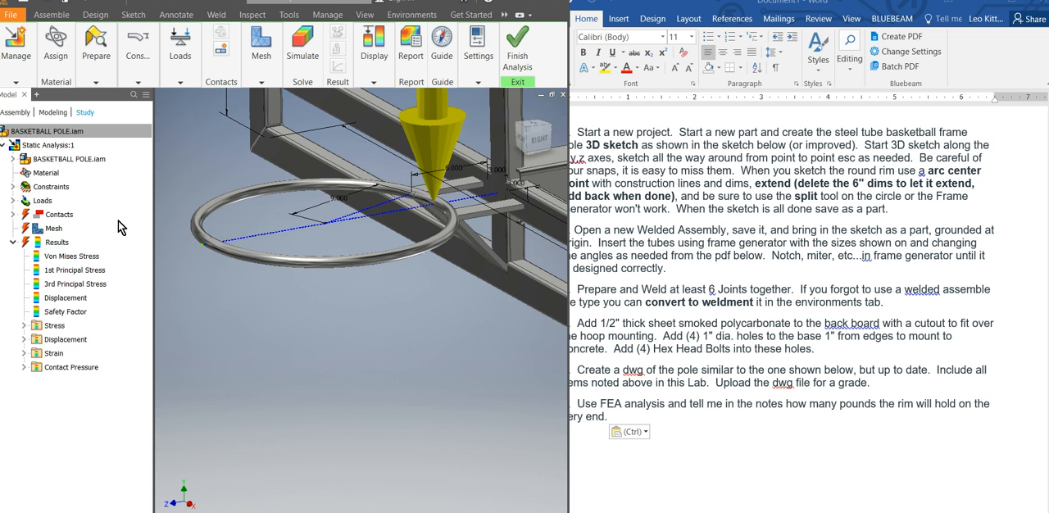
Try to edit the existing rim force so that it acts on the small hole at the rim's outer end.
click(13, 201)
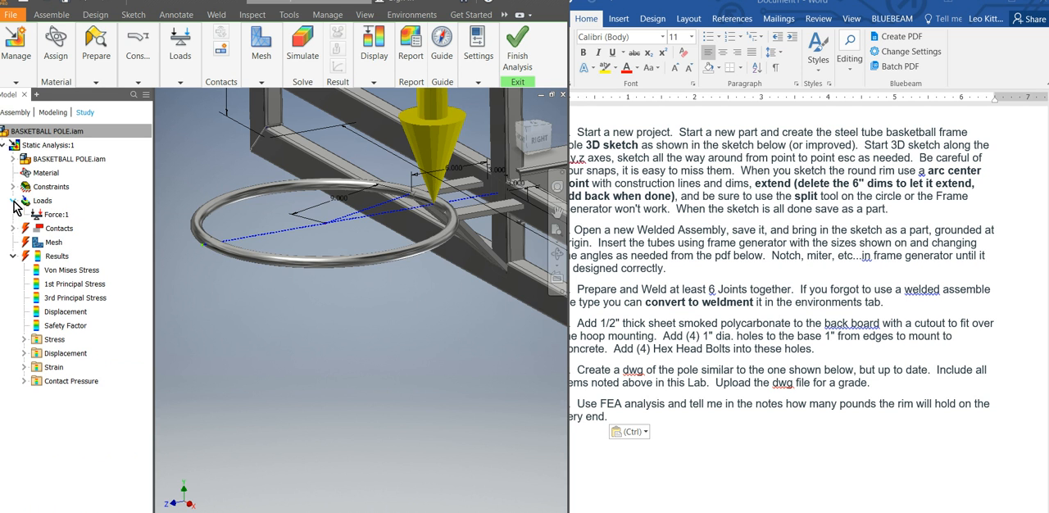
click(56, 216)
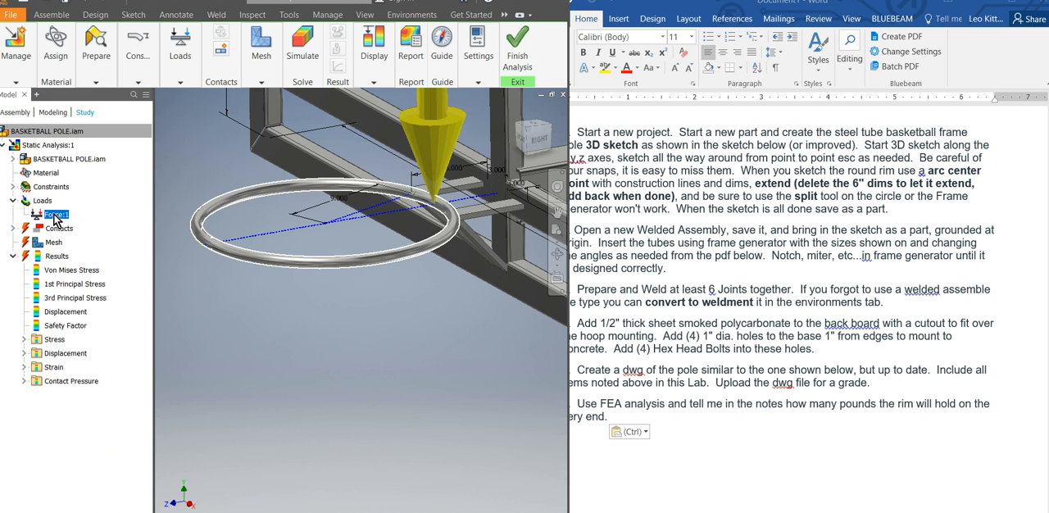
right_click(56, 217)
click(90, 234)
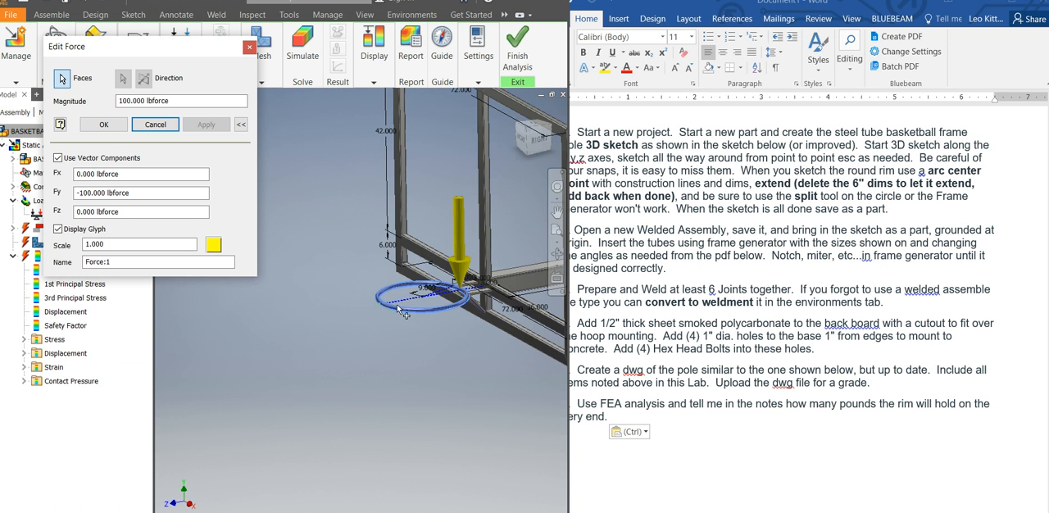
scroll(398, 330, up, 10)
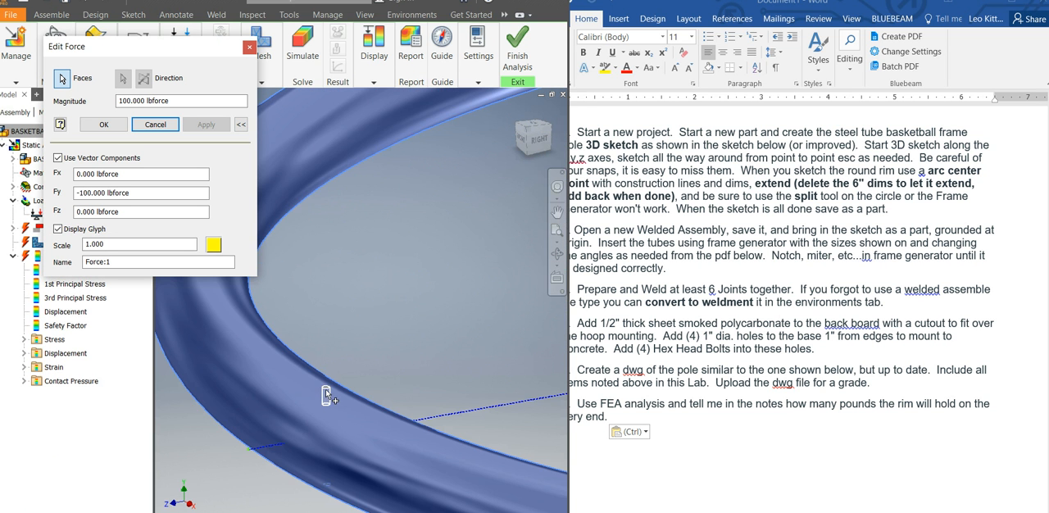
scroll(325, 384, down, 8)
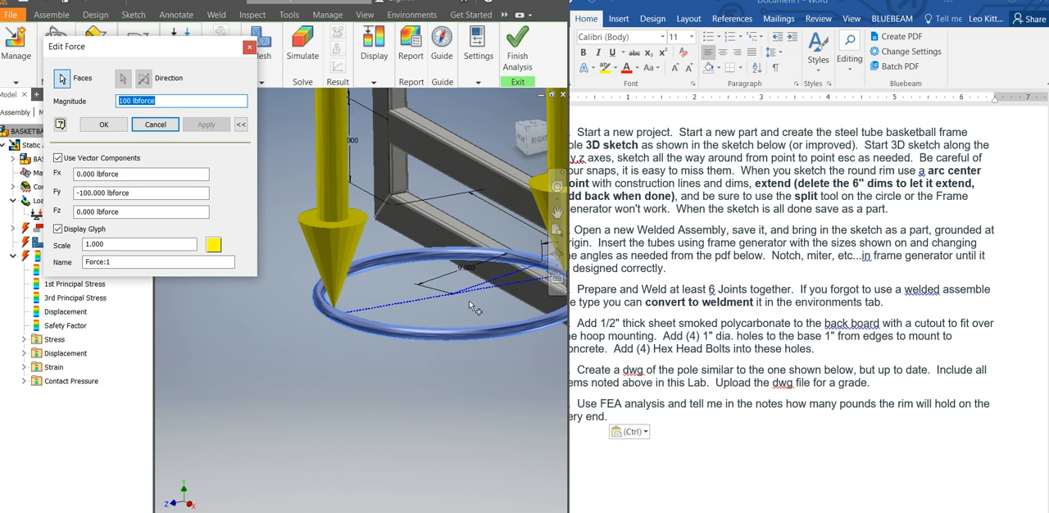
scroll(360, 303, down, 3)
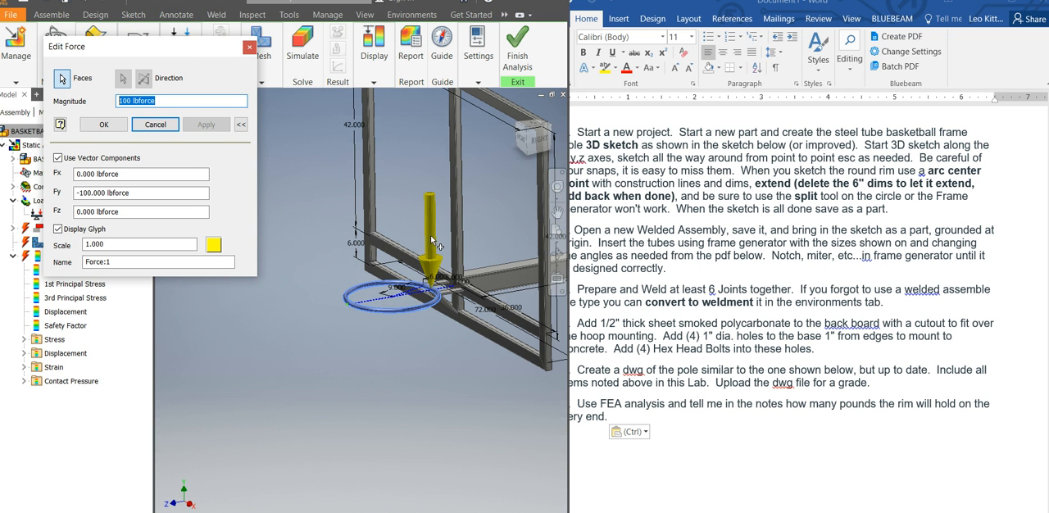
key(Return)
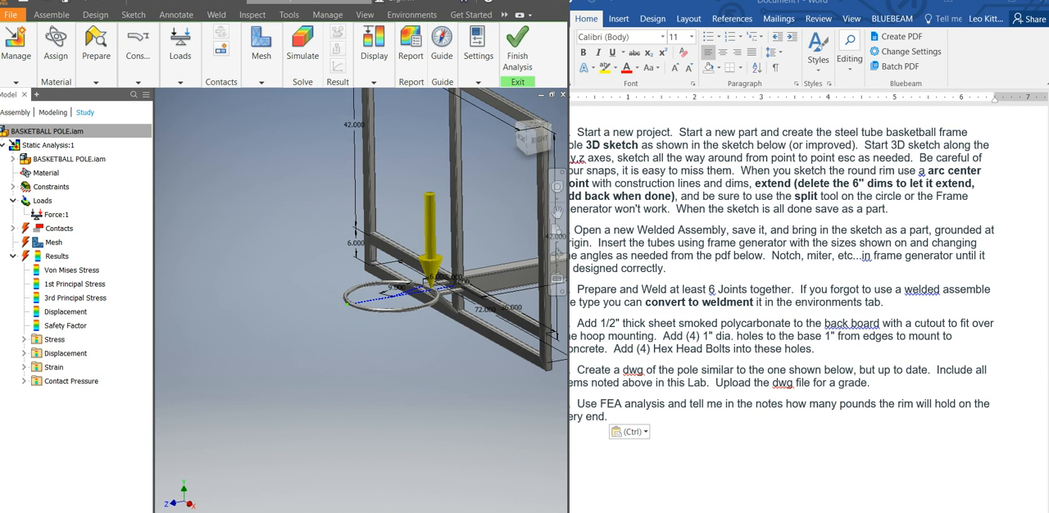
Delete the existing rim force and define a new force by vector components with Fy set to -100 lbforce.
click(390, 310)
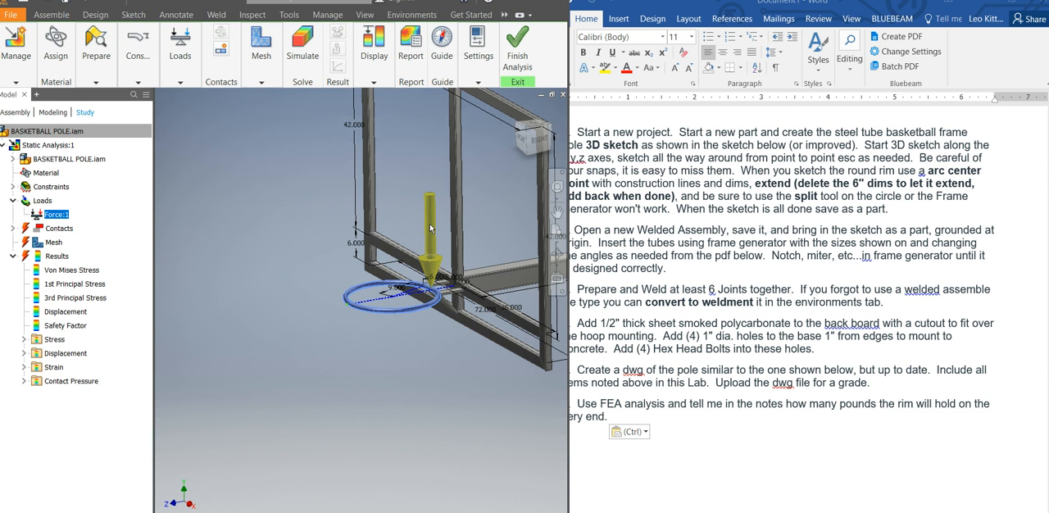
key(Delete)
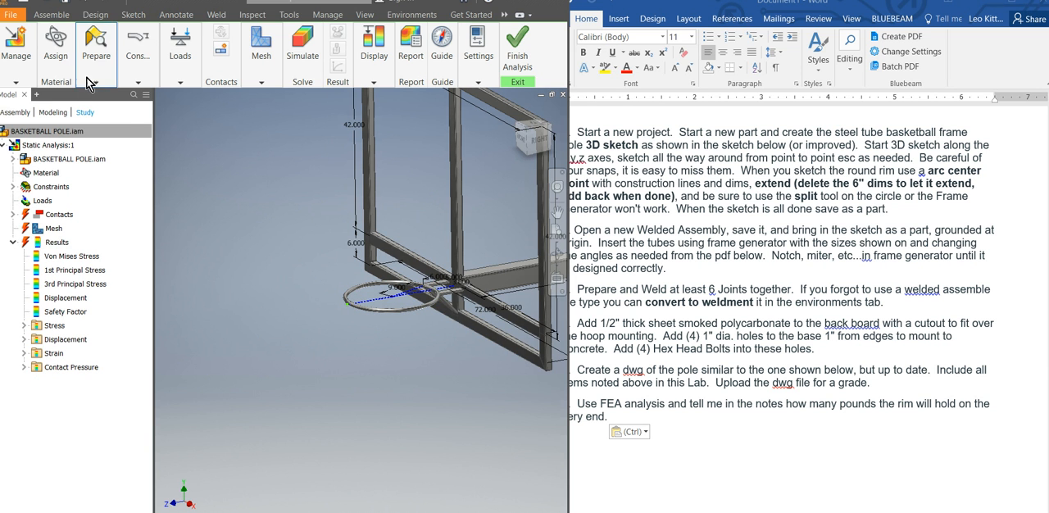
click(137, 82)
click(180, 82)
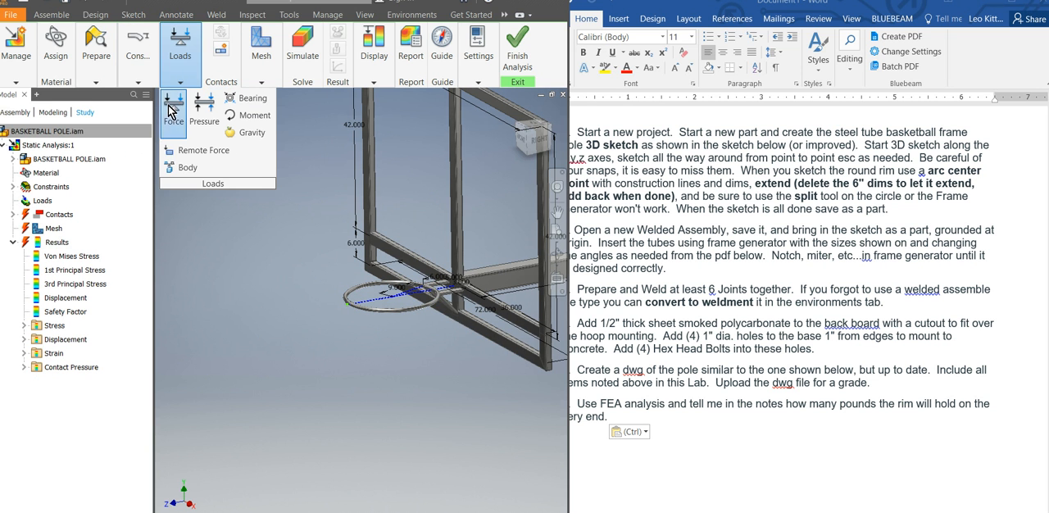
click(174, 103)
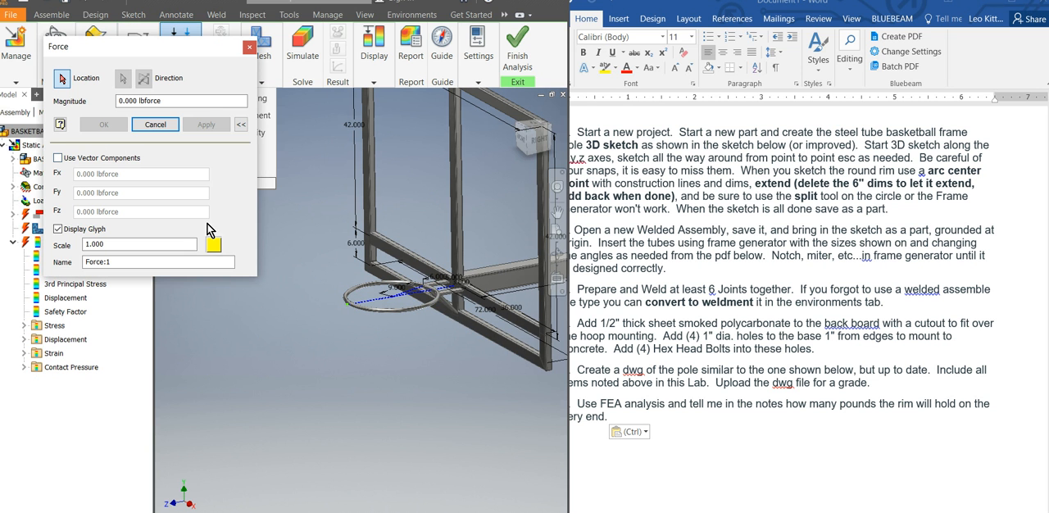
click(57, 157)
key(Tab)
key(Tab)
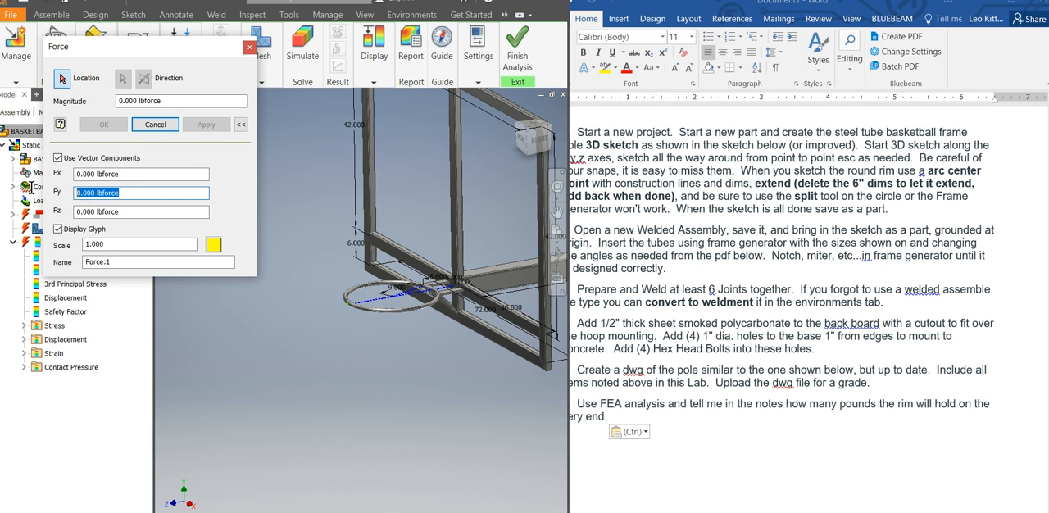
text(-100)
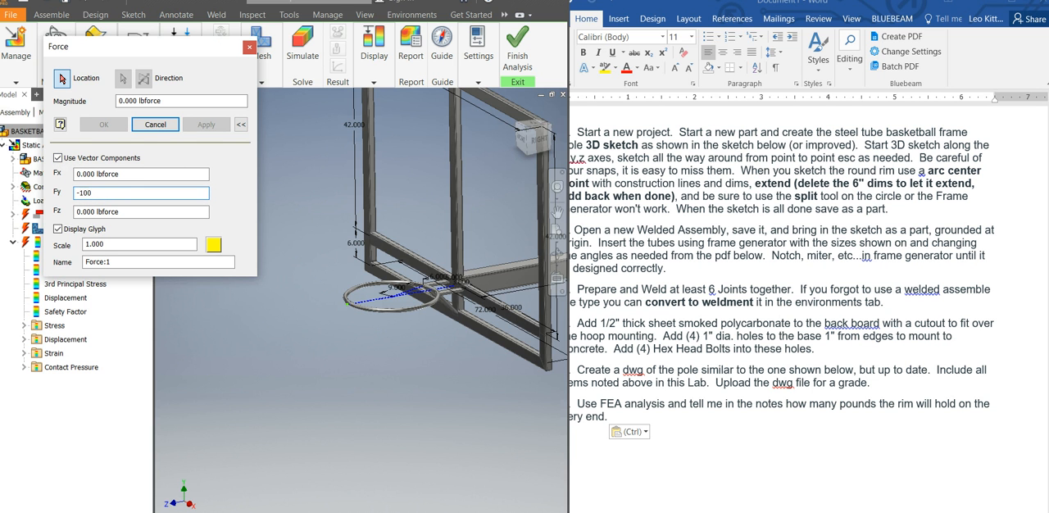
Apply the force to the upper edge of the small hole at the rim's end and rerun the simulation to show the safety factor.
scroll(386, 320, up, 8)
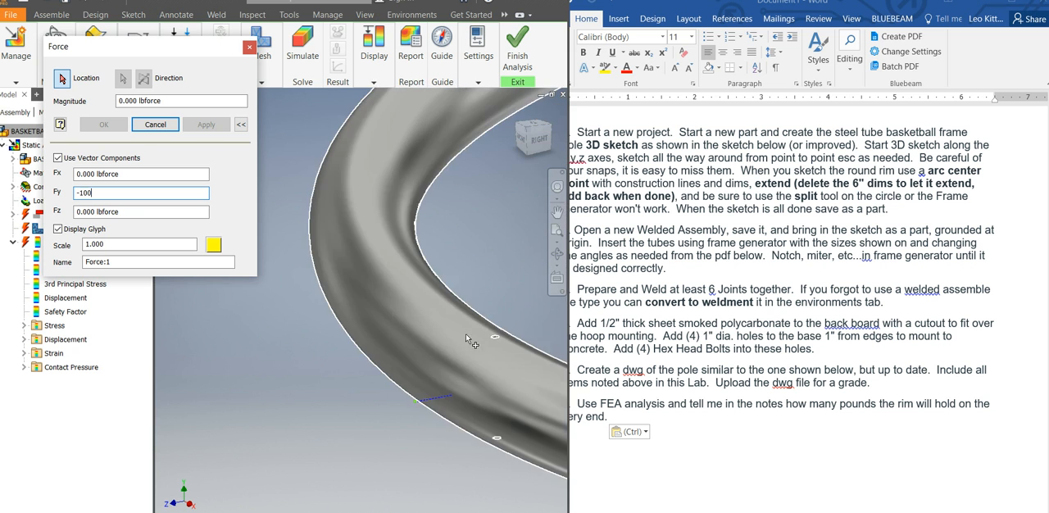
click(495, 339)
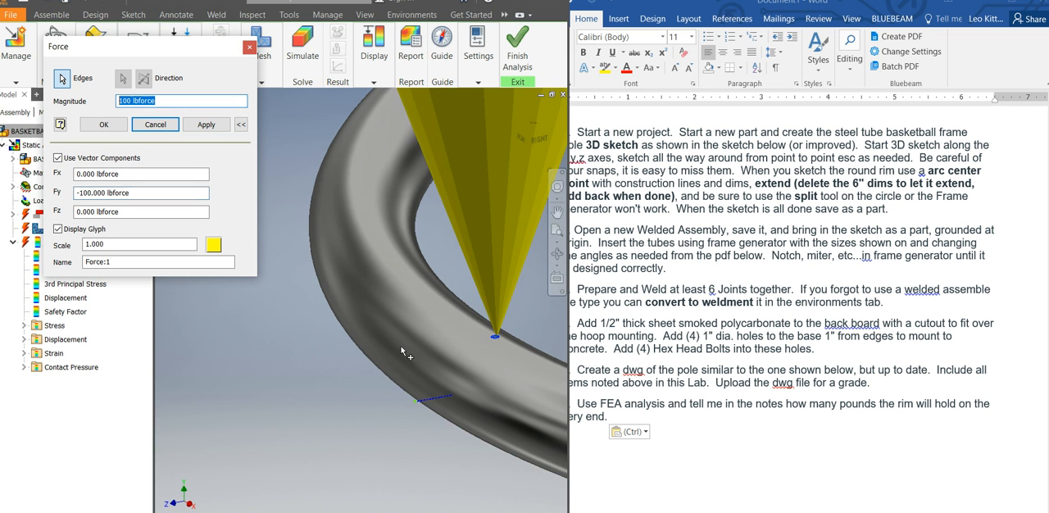
scroll(396, 344, down, 6)
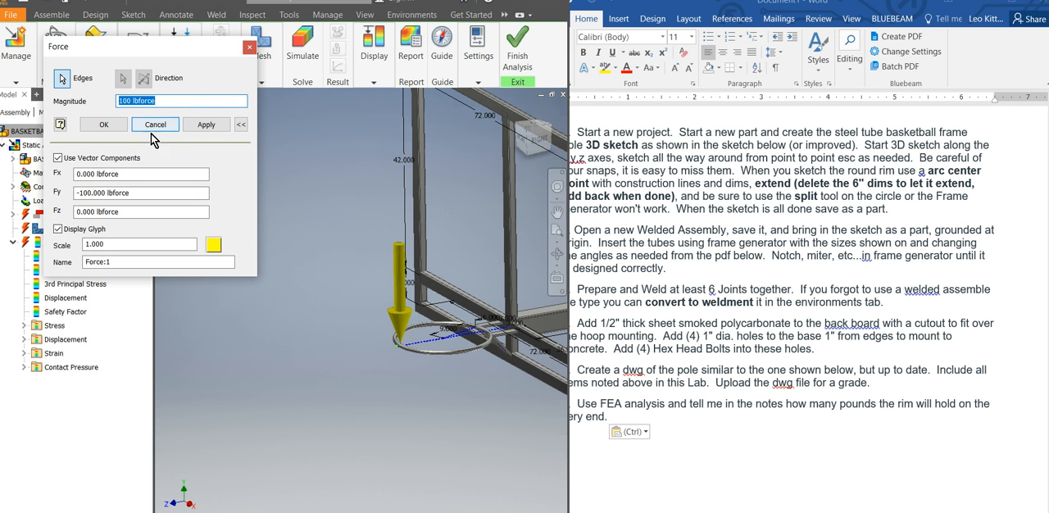
click(214, 125)
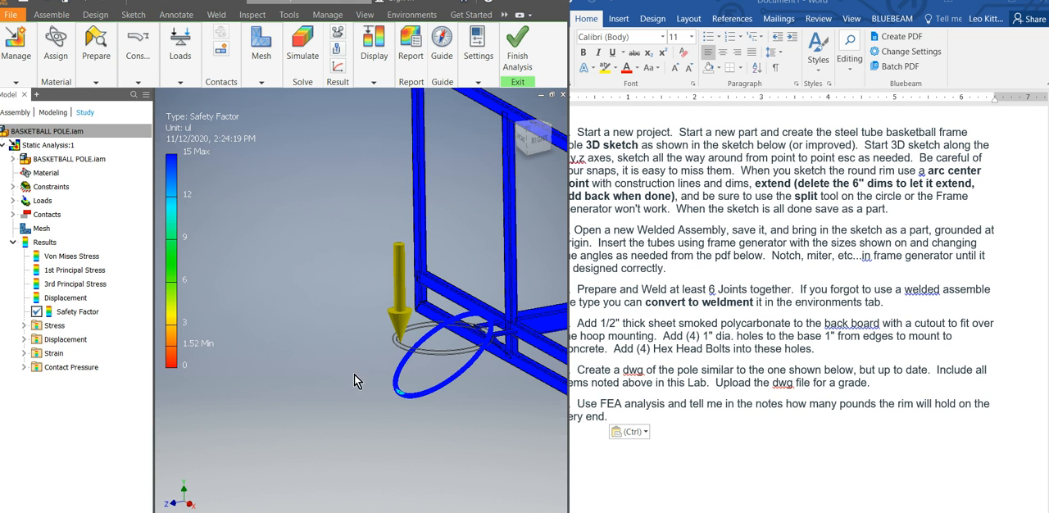
scroll(341, 383, down, 5)
scroll(380, 410, up, 5)
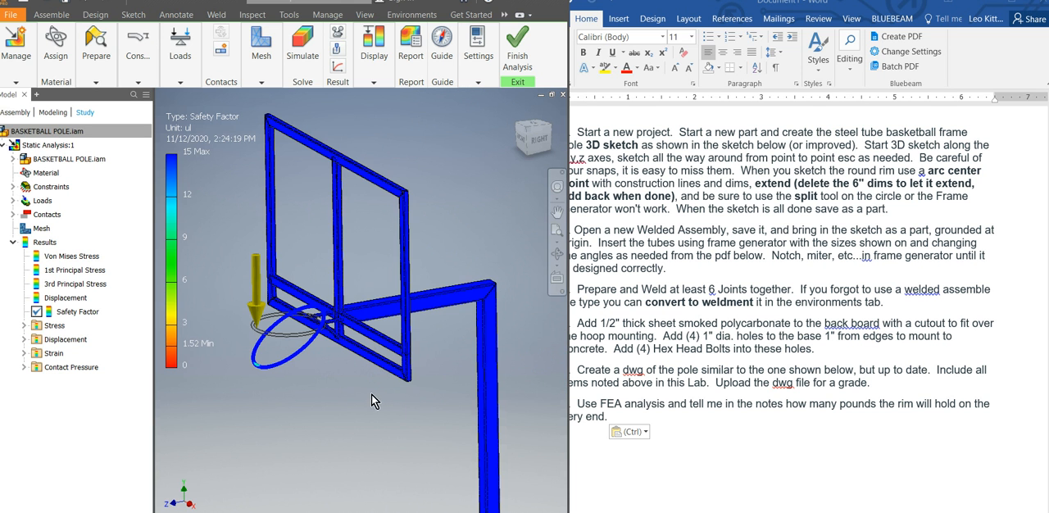